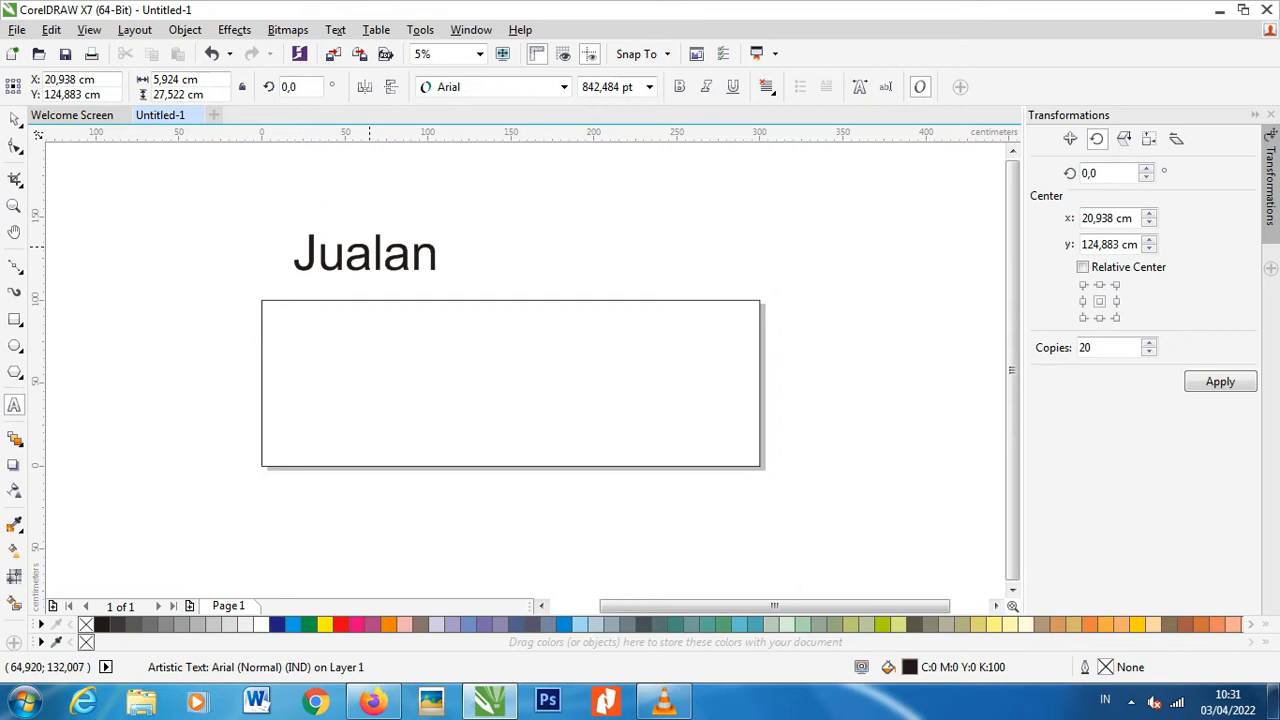
Complete the headline text as "Jualan Ayam Potong" and set it in the Justicia font
{"action": "type", "text": "Ayam "}
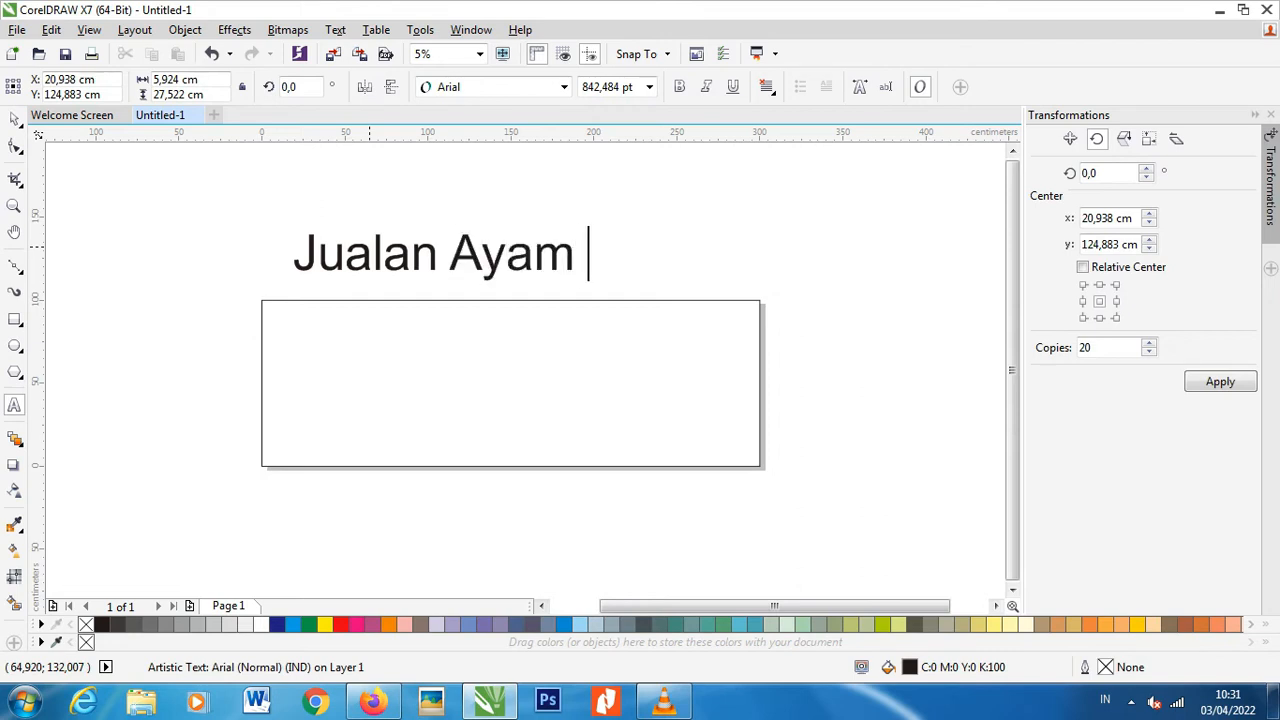
{"action": "type", "text": "Potong"}
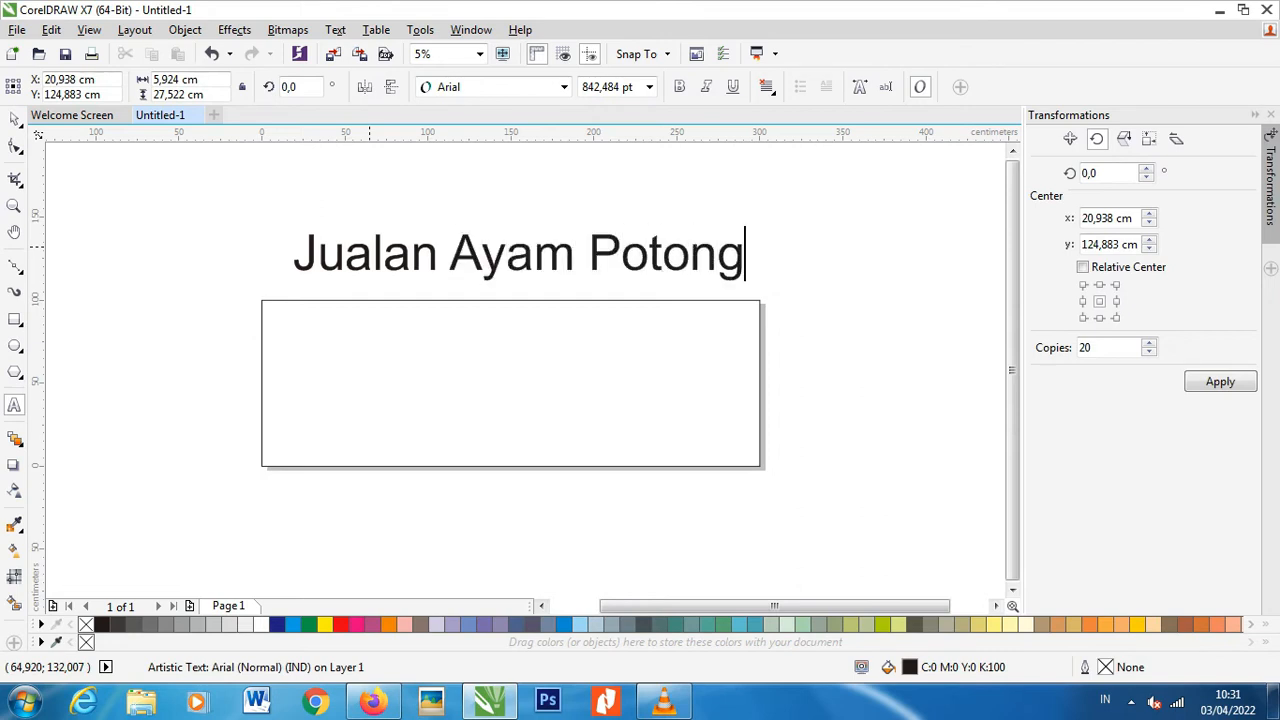
{"action": "key", "text": "Escape"}
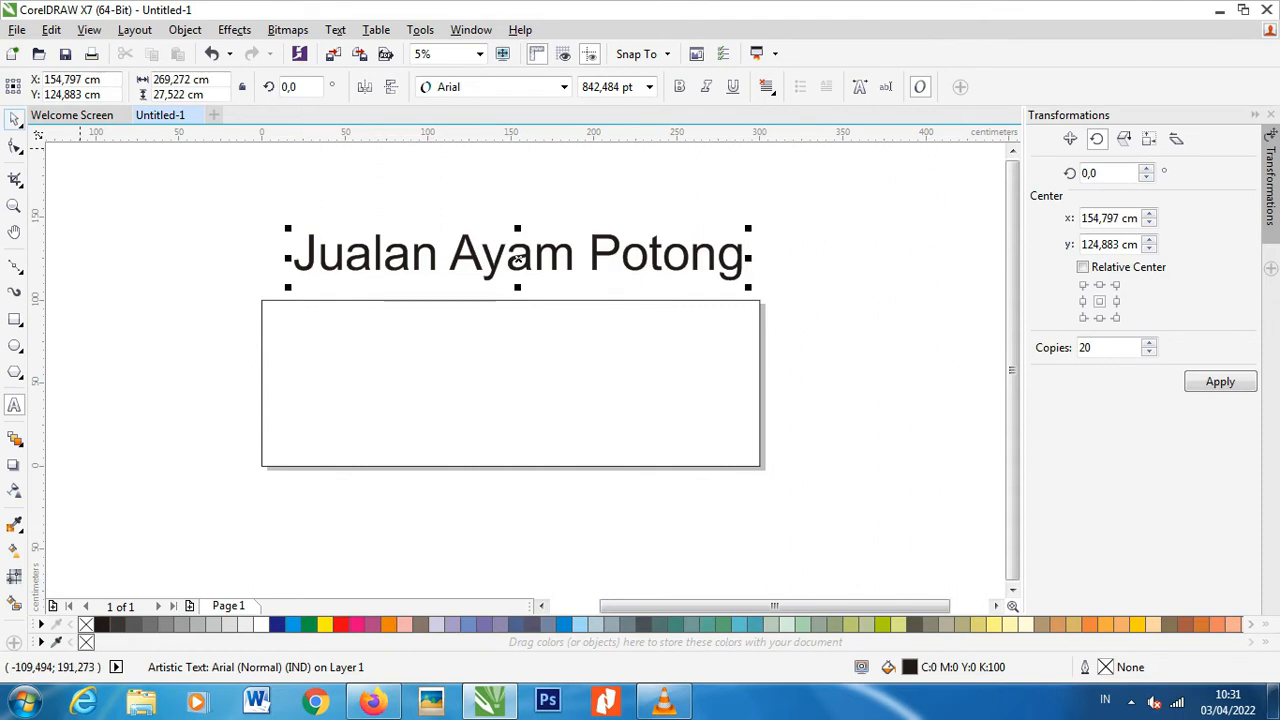
{"action": "left_click", "coordinate": [564, 87]}
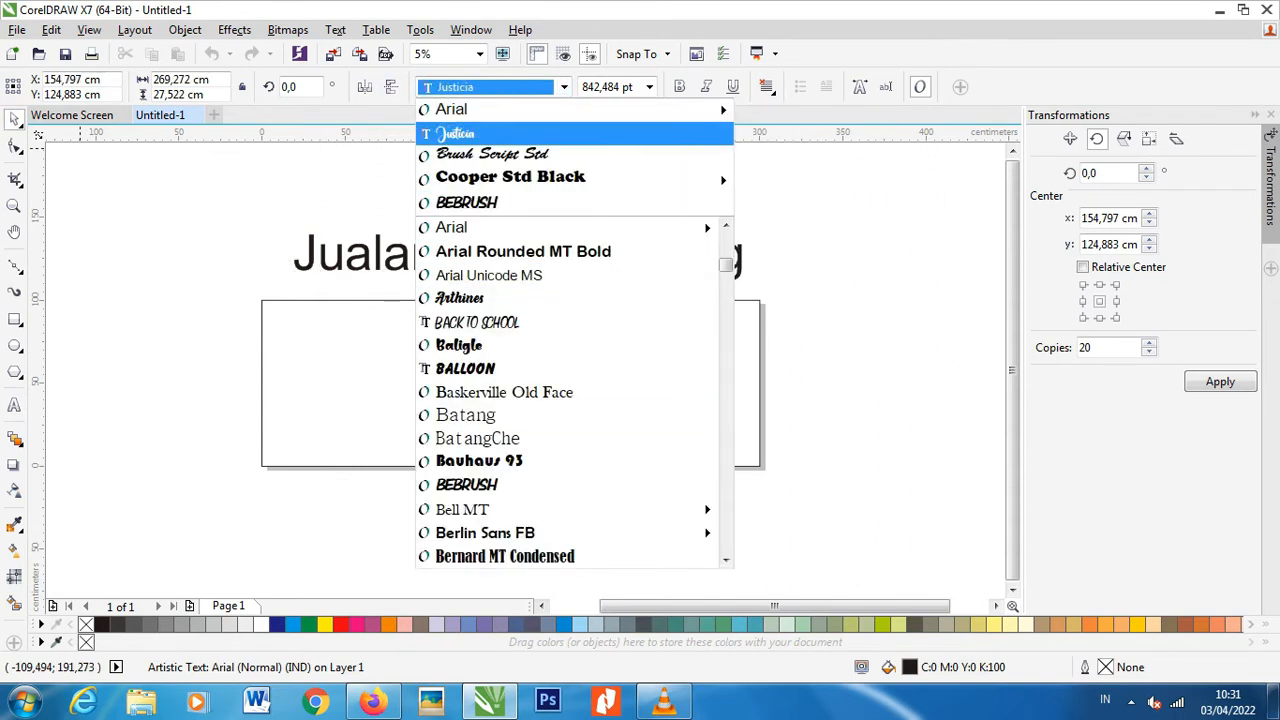
{"action": "left_click", "coordinate": [455, 133]}
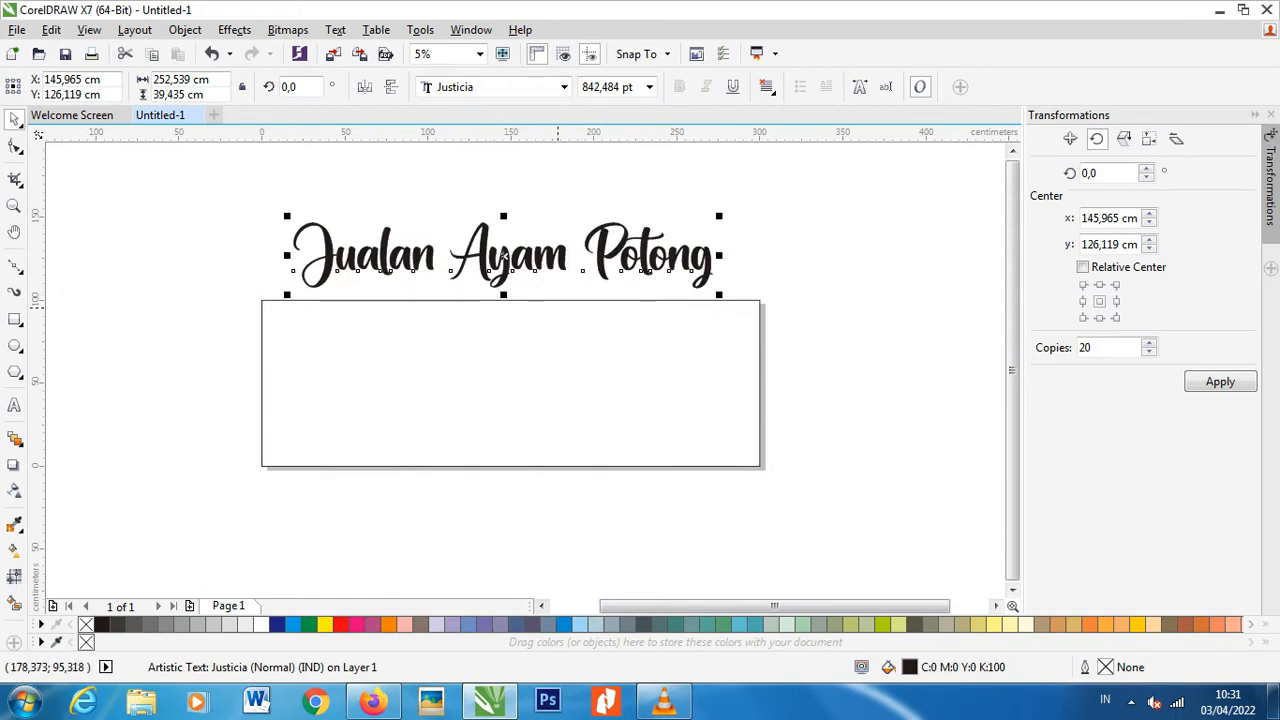
Duplicate the headline, place the copy below it, and replace its text with "BU MIS" in double quotation marks
{"action": "key", "text": "ctrl+d"}
{"action": "left_click_drag", "start_coordinate": [525, 264], "coordinate": [533, 348]}
{"action": "left_click", "coordinate": [14, 405]}
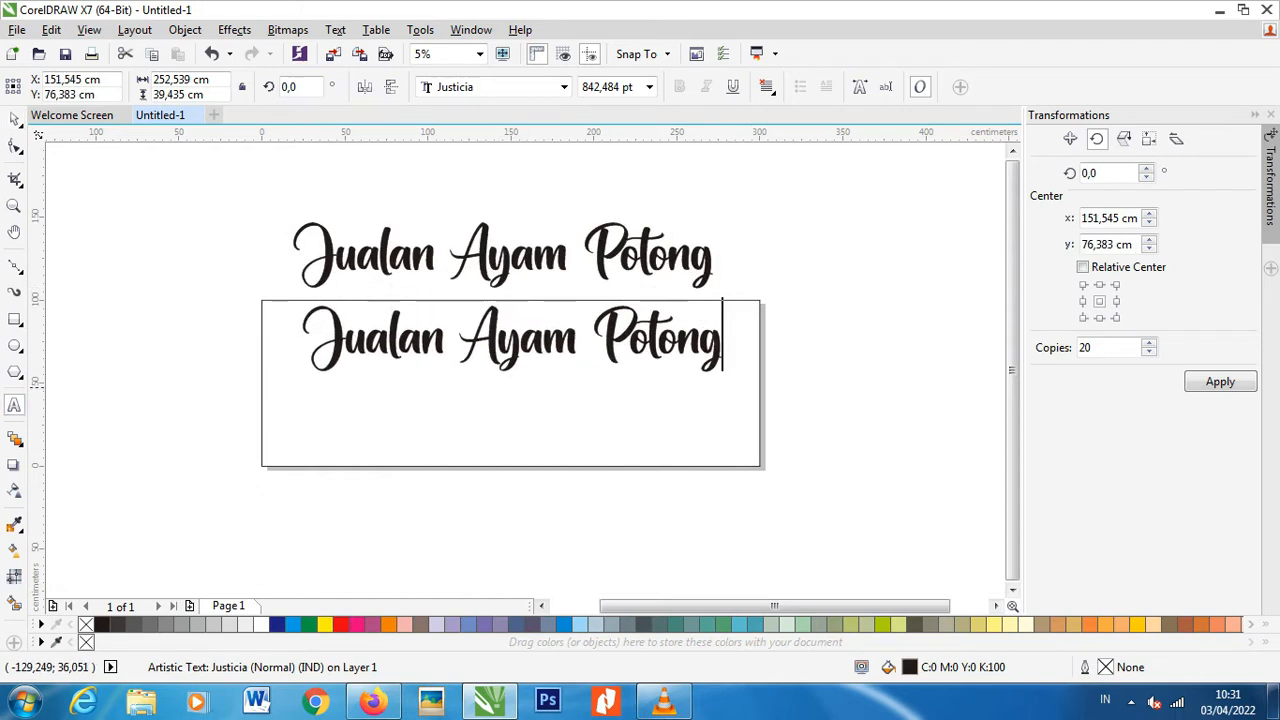
{"action": "key", "text": "ctrl+a"}
{"action": "type", "text": "BU"}
{"action": "key", "text": "BackSpace"}
{"action": "key", "text": "BackSpace"}
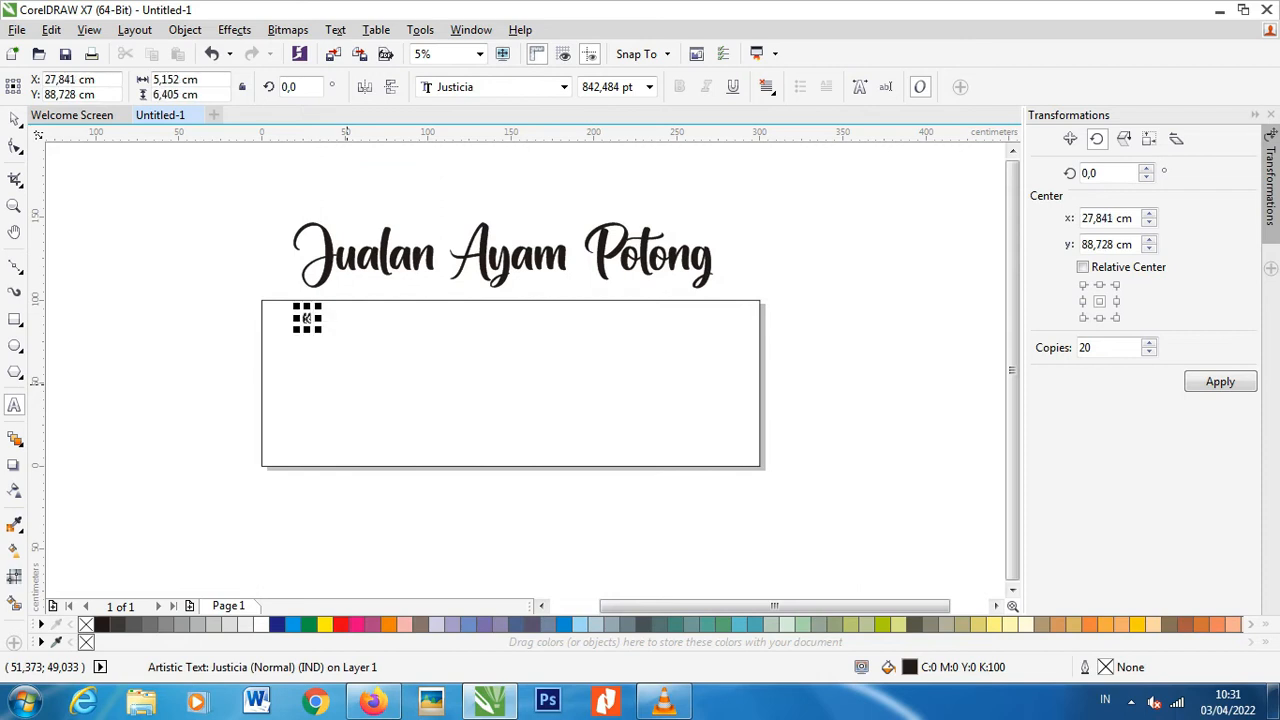
{"action": "type", "text": "\"B"}
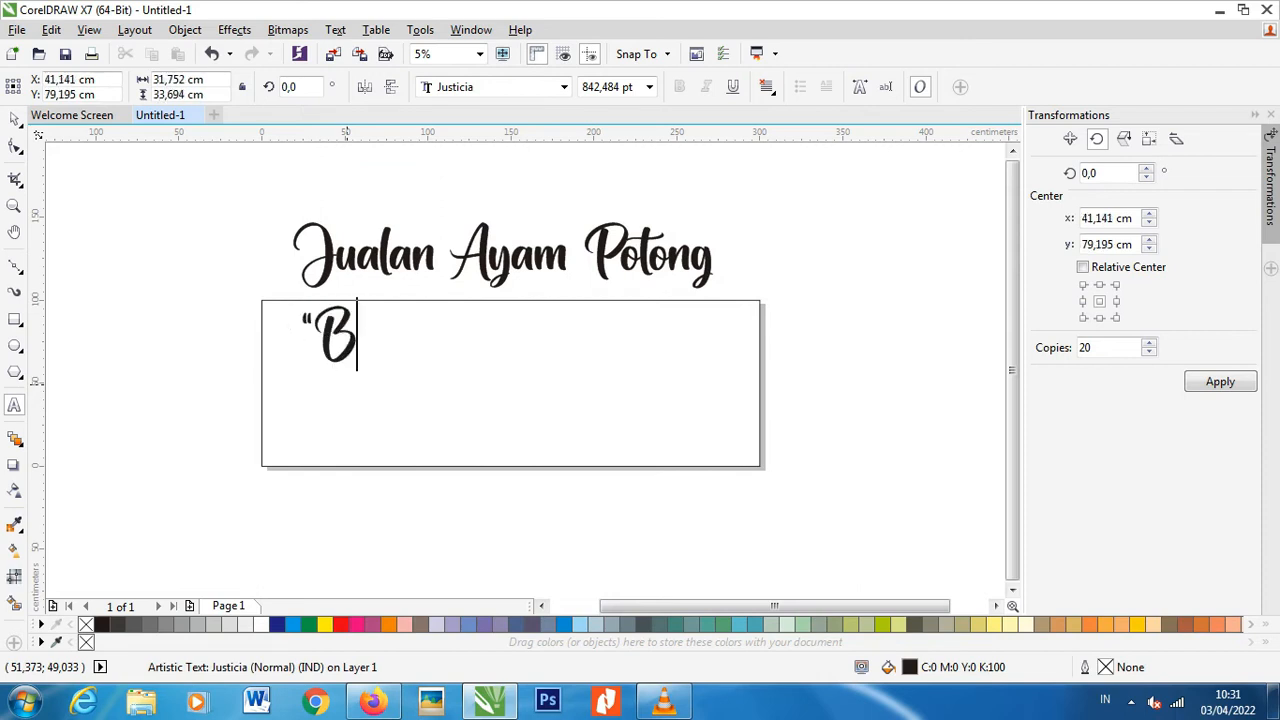
{"action": "type", "text": "U MIS"}
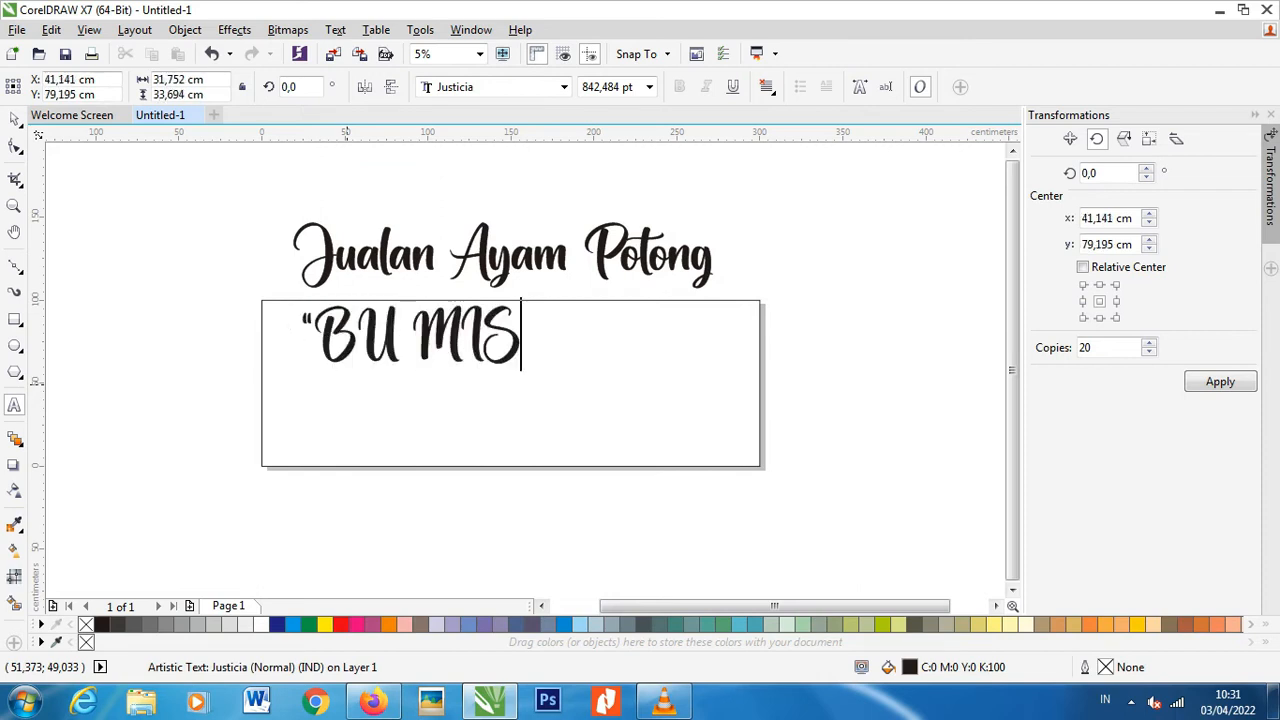
{"action": "type", "text": "\""}
Change the font of the "BU MIS" text to Cooper Std Black
{"action": "left_click", "coordinate": [14, 119]}
{"action": "left_click", "coordinate": [564, 87]}
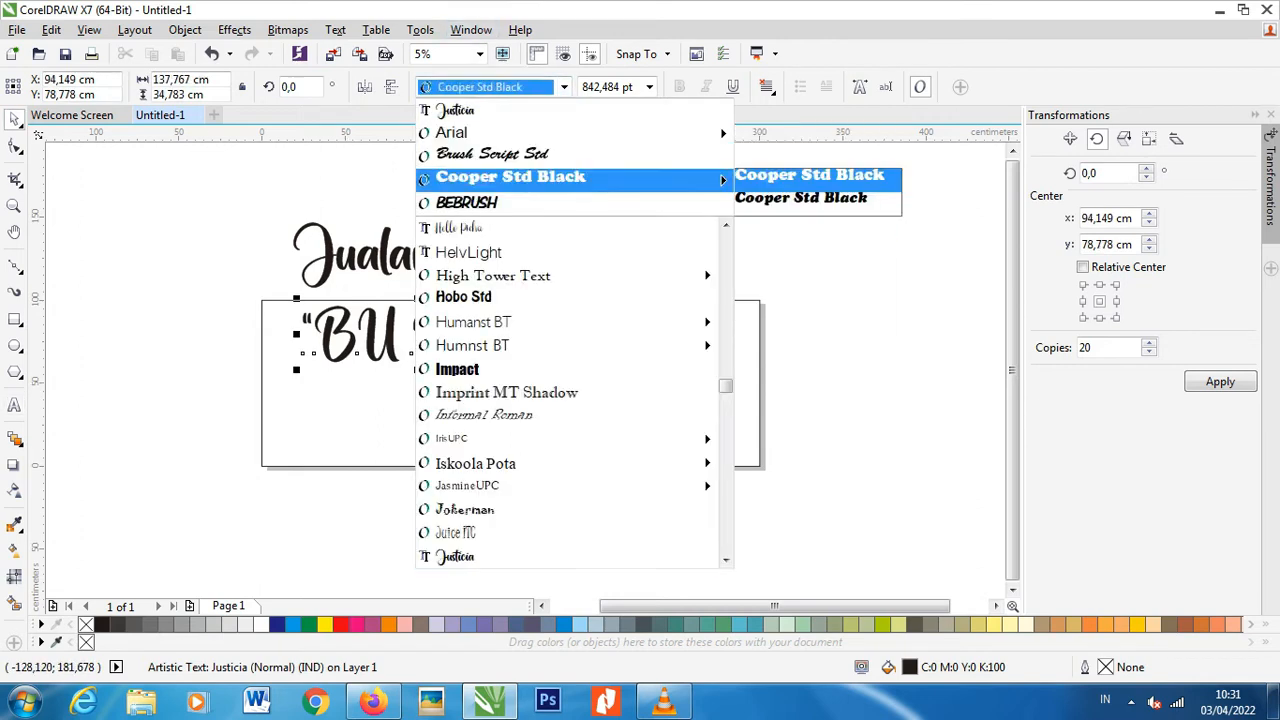
{"action": "left_click", "coordinate": [510, 176]}
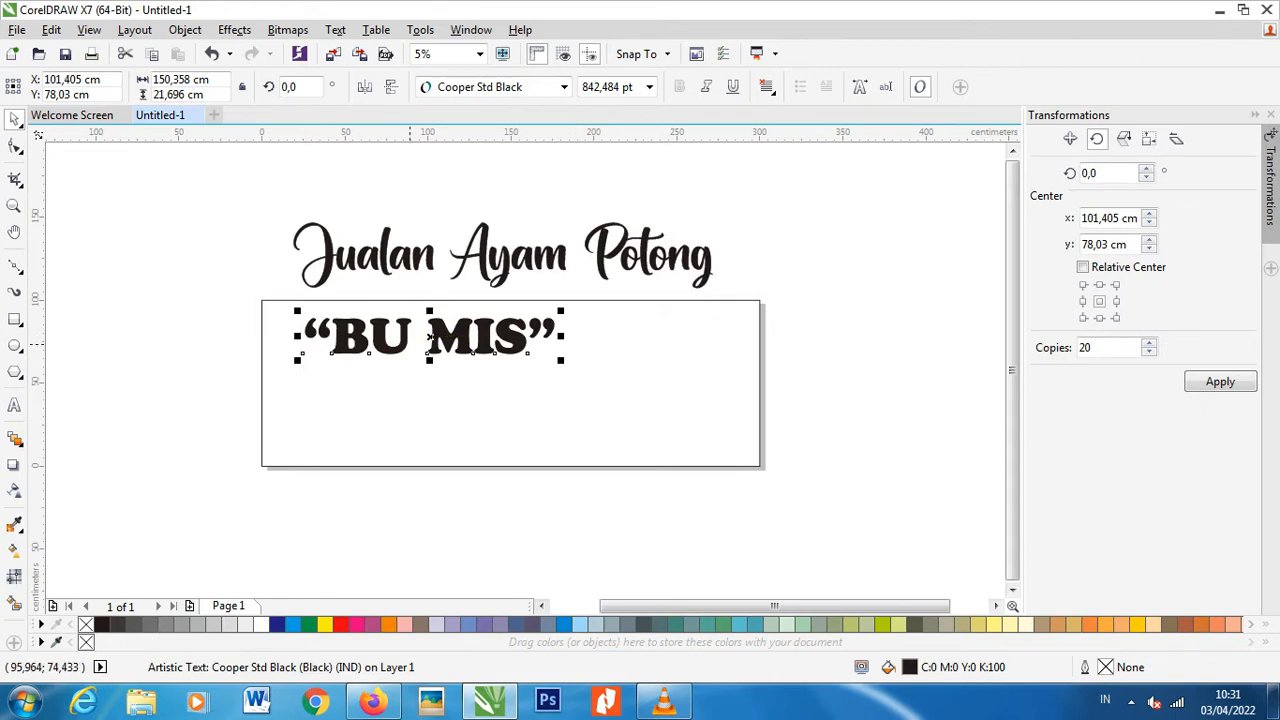
Shrink the headline to about 191 cm wide at the page's upper left and place "BU MIS" closely beneath it
{"action": "left_click_drag", "start_coordinate": [397, 344], "coordinate": [376, 396]}
{"action": "left_click_drag", "start_coordinate": [380, 260], "coordinate": [359, 335]}
{"action": "left_click_drag", "start_coordinate": [691, 369], "coordinate": [592, 352]}
{"action": "left_click_drag", "start_coordinate": [505, 332], "coordinate": [508, 342]}
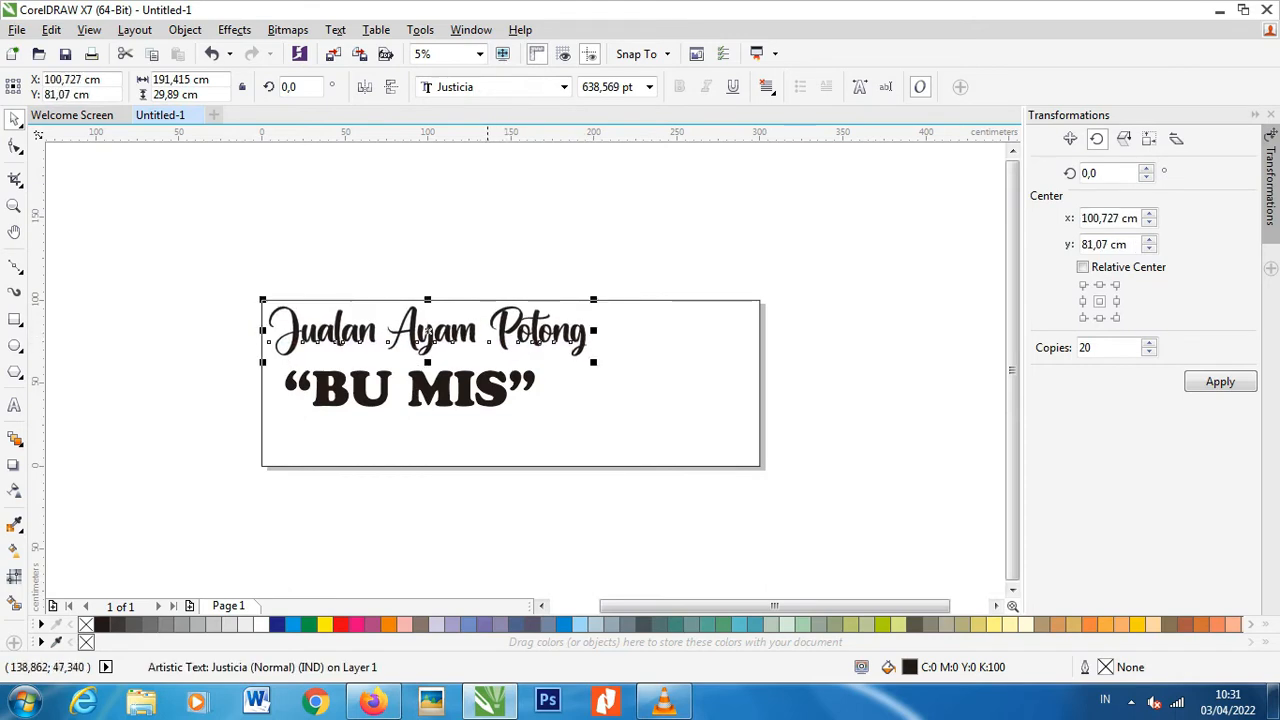
{"action": "left_click_drag", "start_coordinate": [491, 389], "coordinate": [503, 375]}
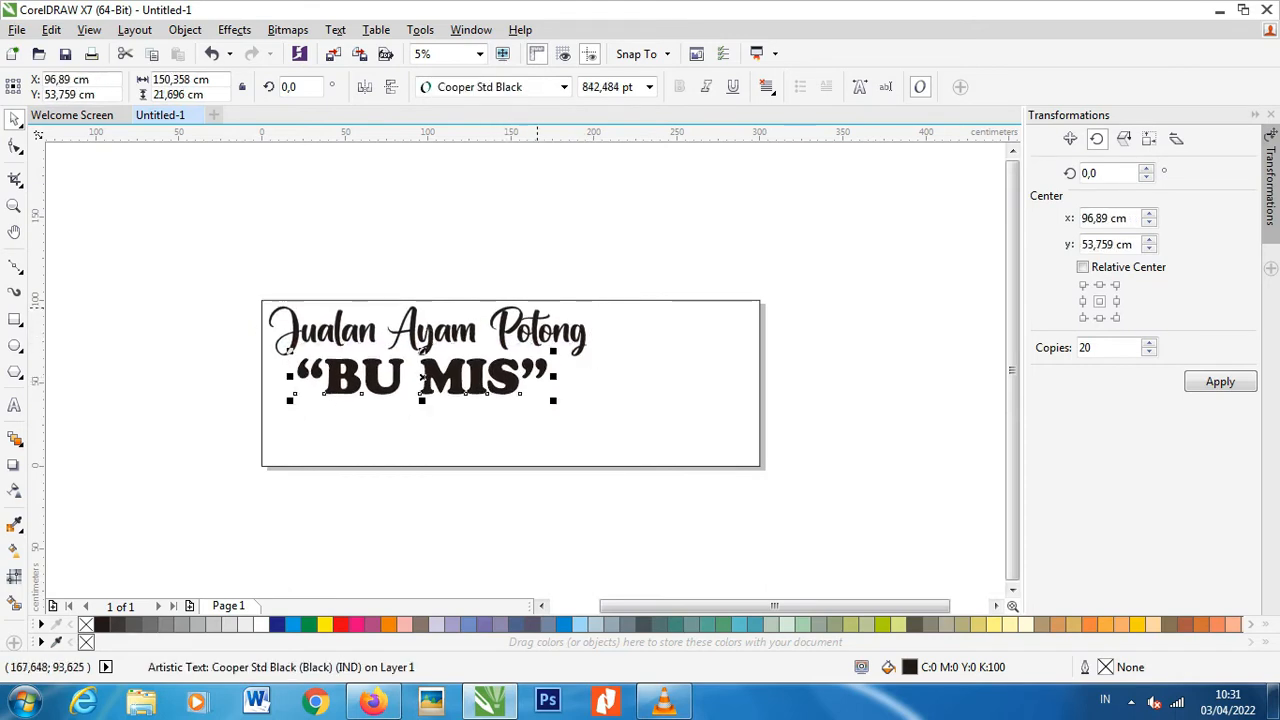
{"action": "key", "text": "Escape"}
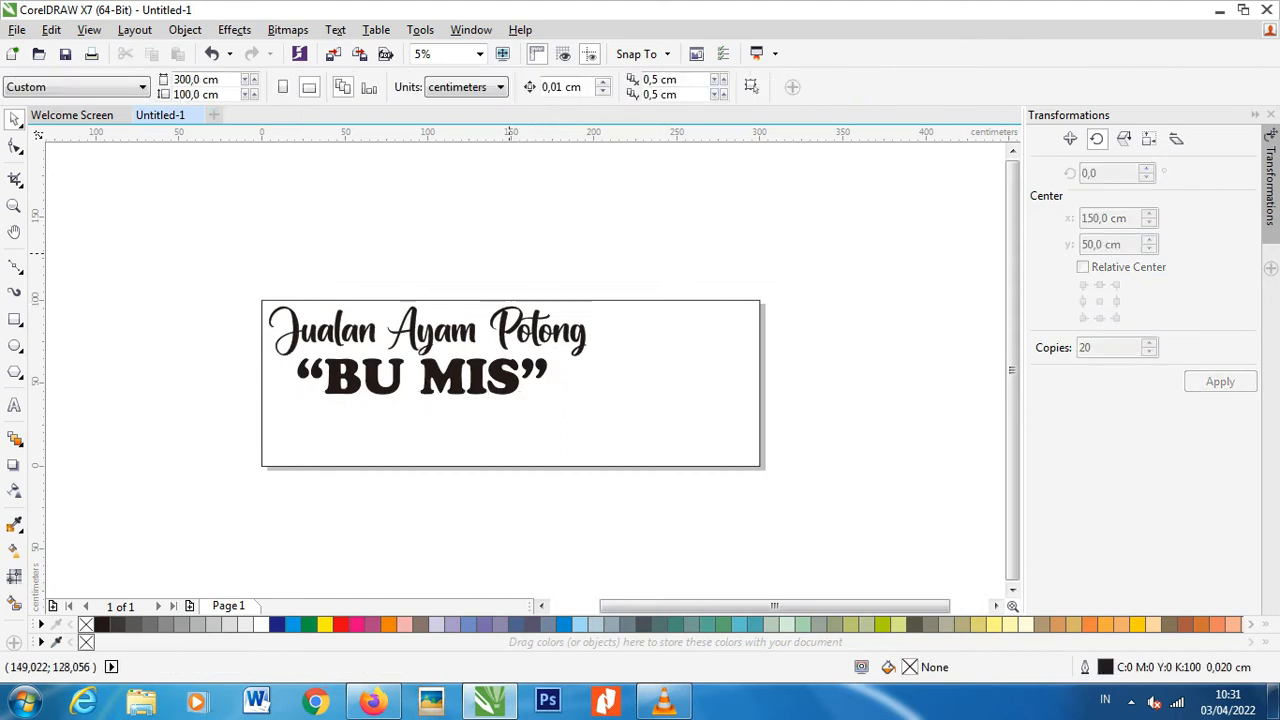
Resize both text lines together to about 187 cm wide and 57 cm high
{"action": "left_click_drag", "start_coordinate": [285, 293], "coordinate": [619, 407]}
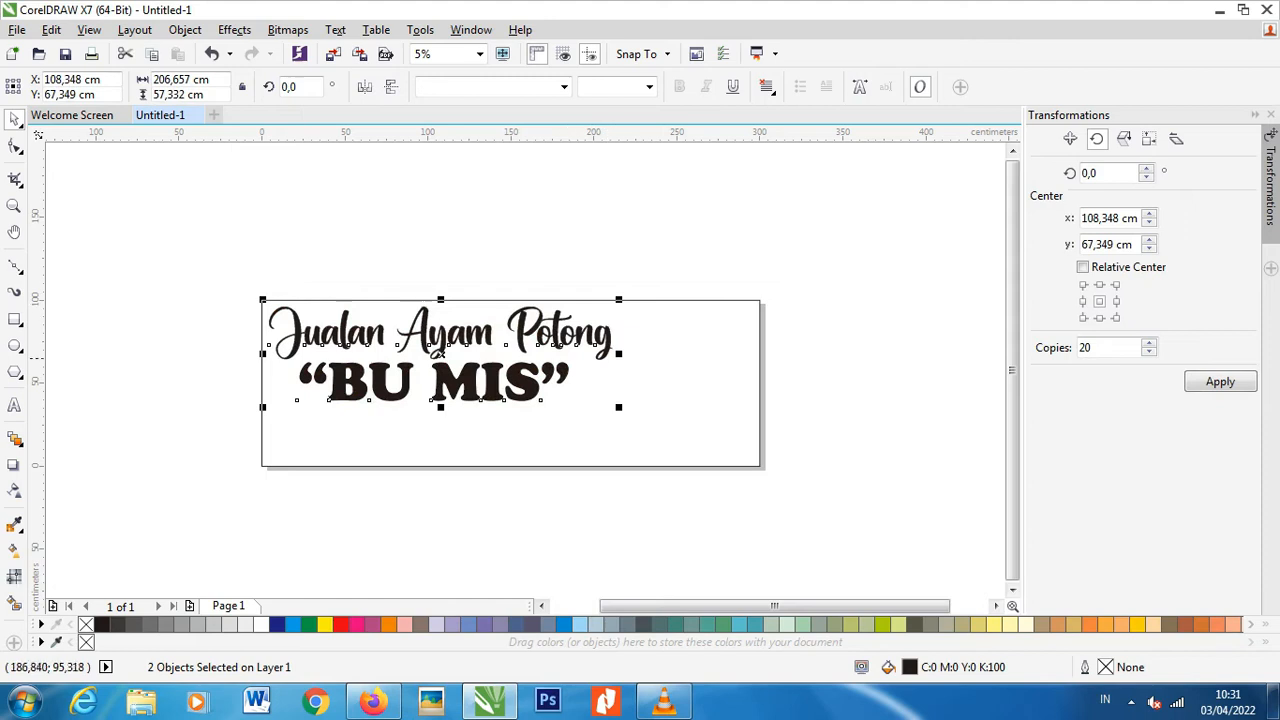
{"action": "left_click_drag", "start_coordinate": [619, 353], "coordinate": [587, 353]}
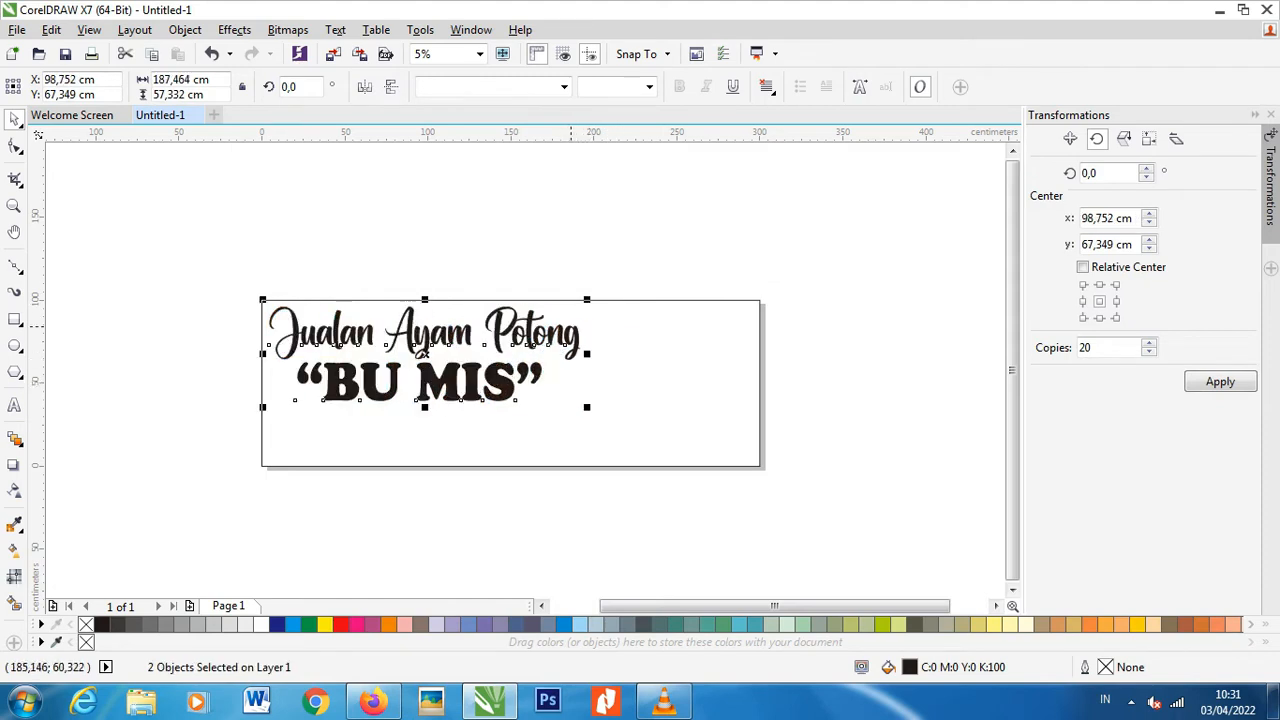
{"action": "key", "text": "Escape"}
Draw a rectangle about 242 by 84 cm around both text lines and round its lower-right corner to 50 cm
{"action": "left_click_drag", "start_coordinate": [209, 280], "coordinate": [611, 418]}
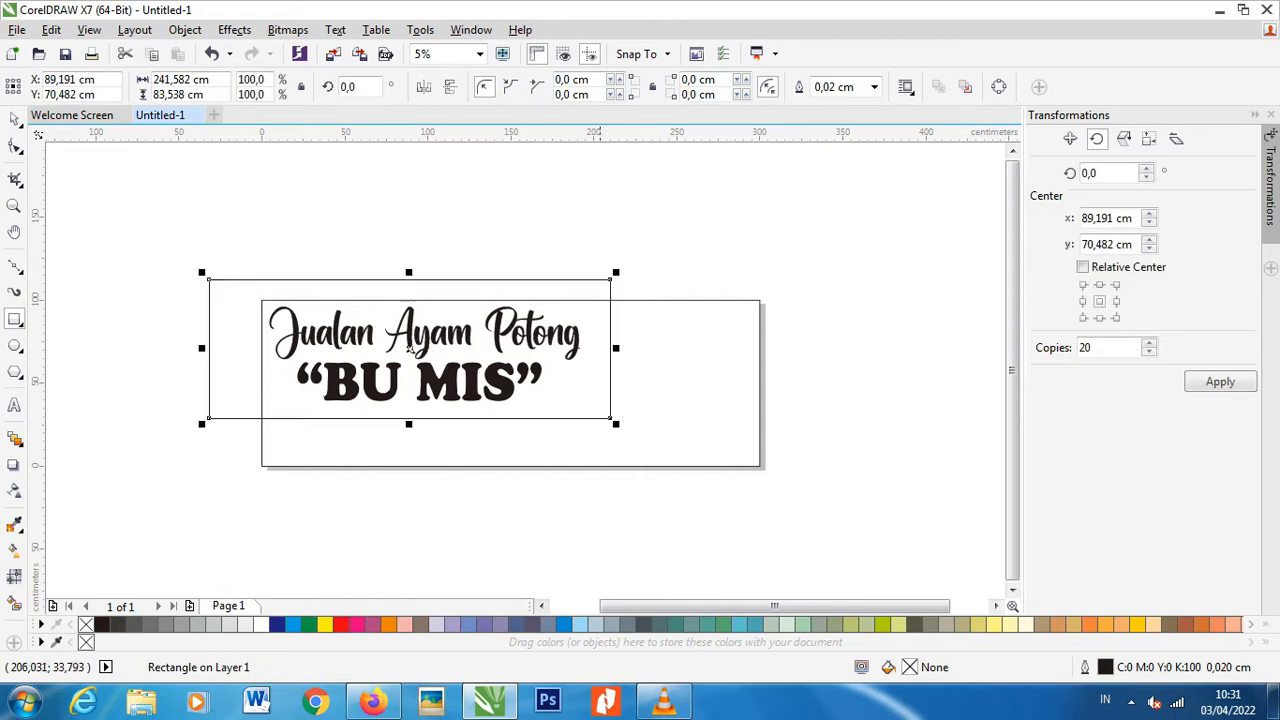
{"action": "left_click", "coordinate": [699, 94]}
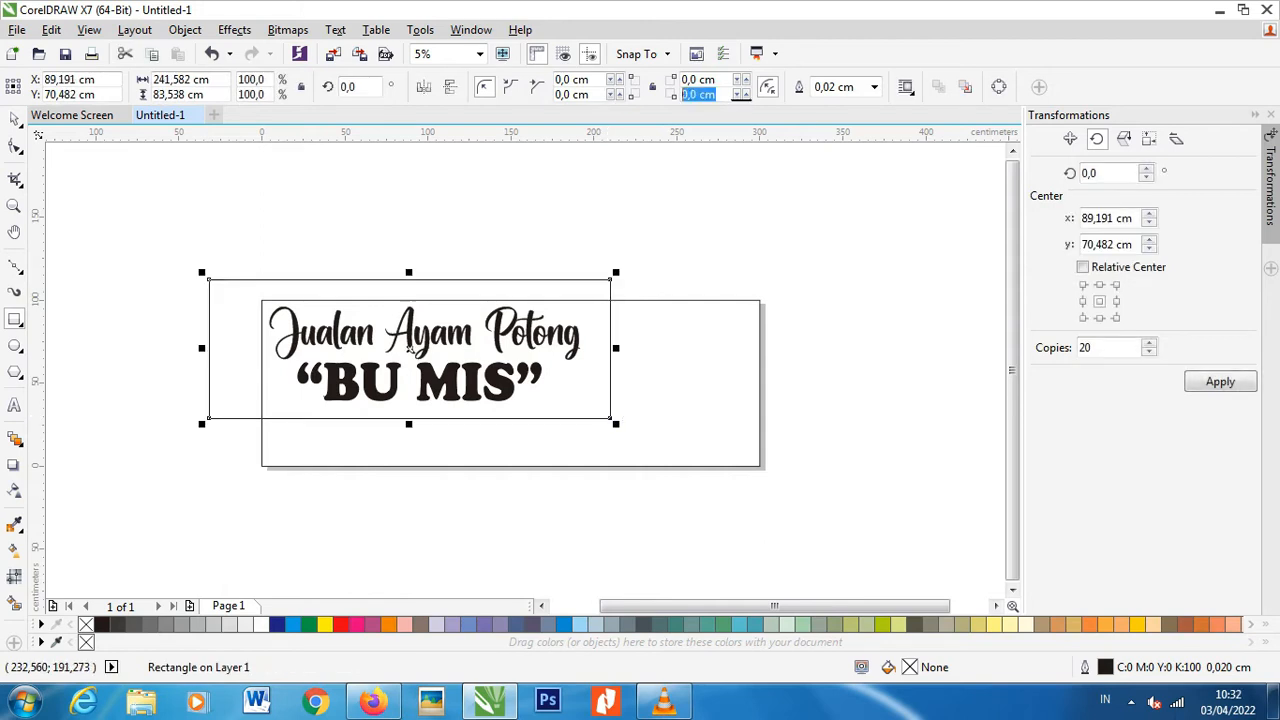
{"action": "type", "text": "50"}
{"action": "key", "text": "Return"}
{"action": "left_click", "coordinate": [14, 119]}
{"action": "left_click", "coordinate": [206, 174]}
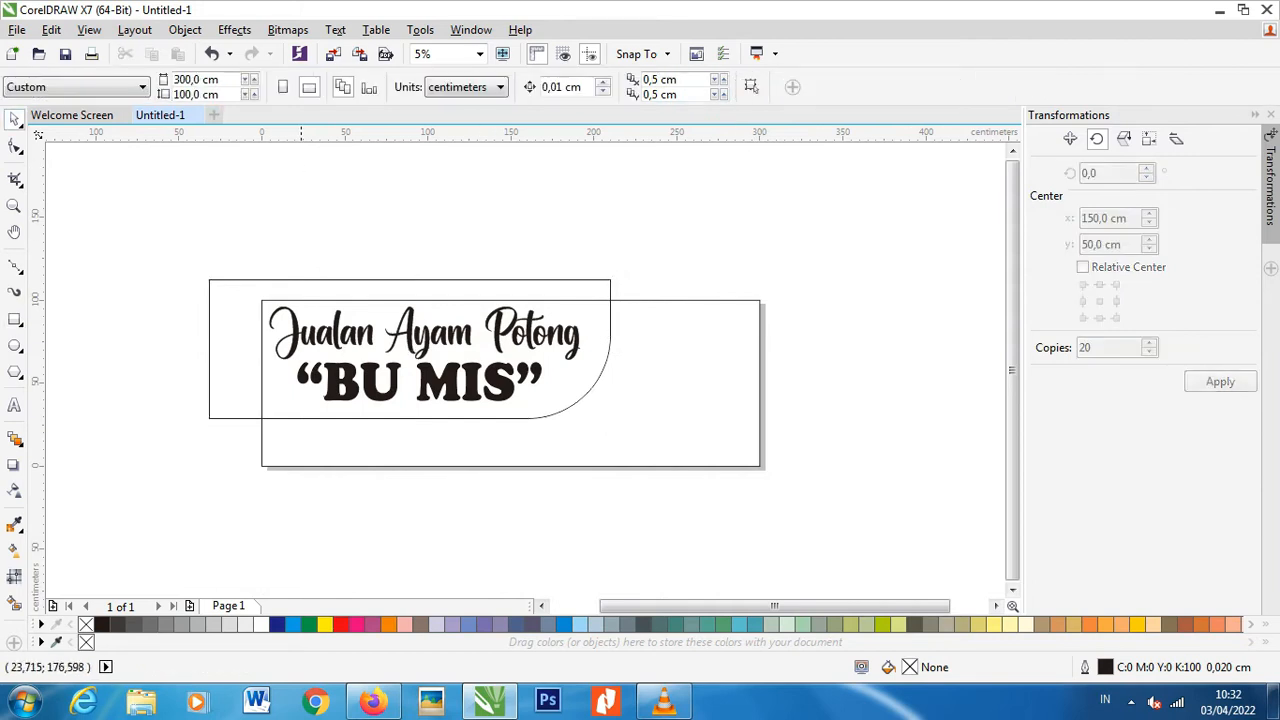
Fill the rounded rectangle with dark blue (C100 M100) and remove its outline
{"action": "left_click", "coordinate": [409, 347]}
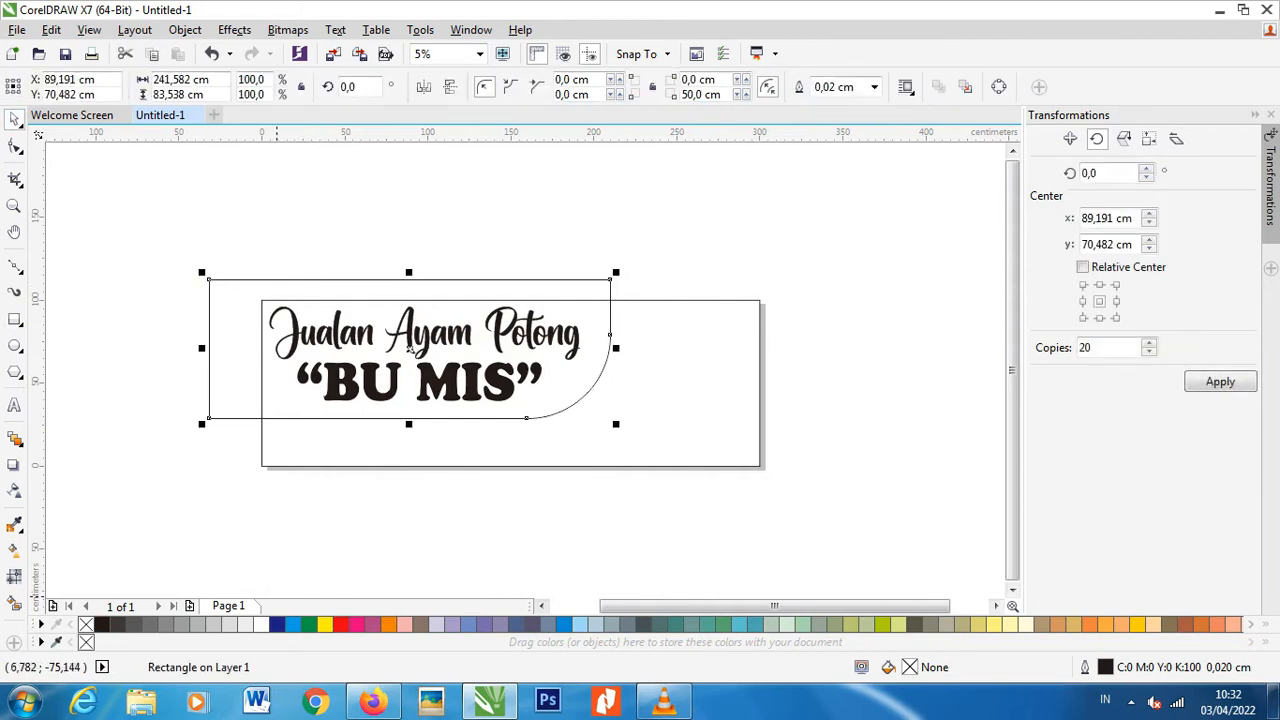
{"action": "left_click", "coordinate": [277, 624]}
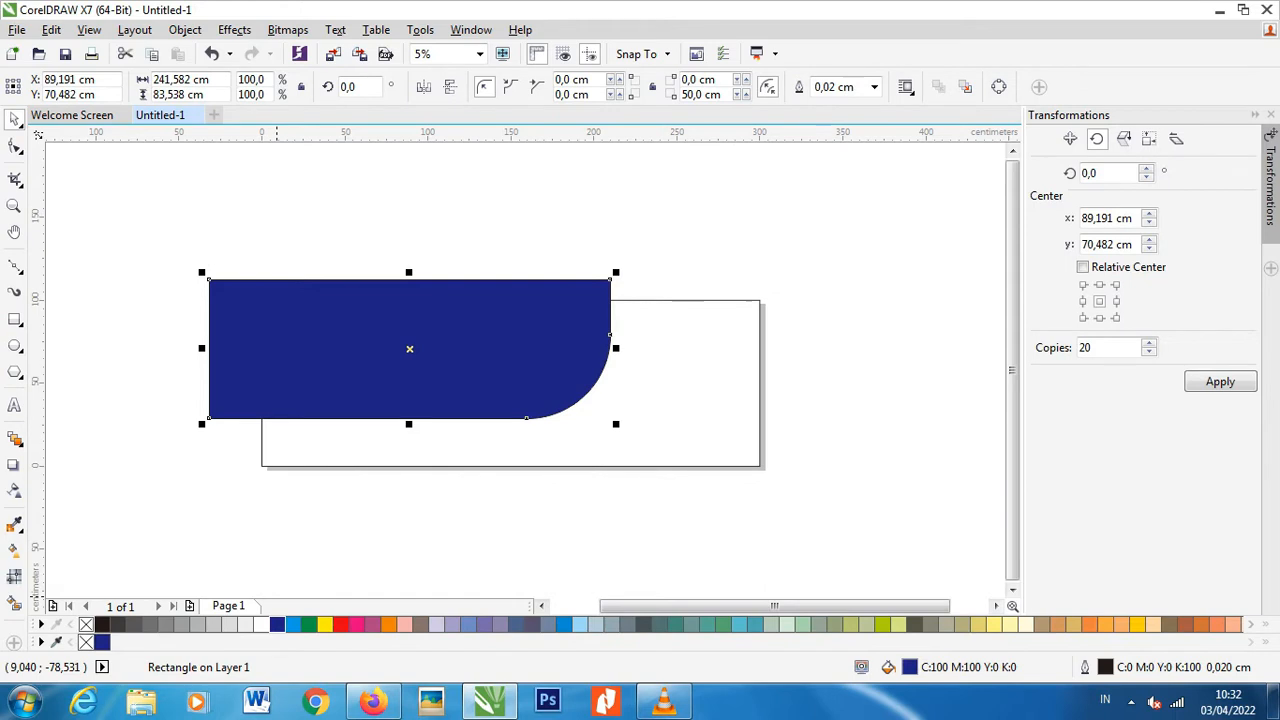
{"action": "right_click", "coordinate": [86, 624]}
PowerClip the blue shape inside the page-sized banner rectangle
{"action": "right_click", "coordinate": [271, 344]}
{"action": "left_click", "coordinate": [320, 205]}
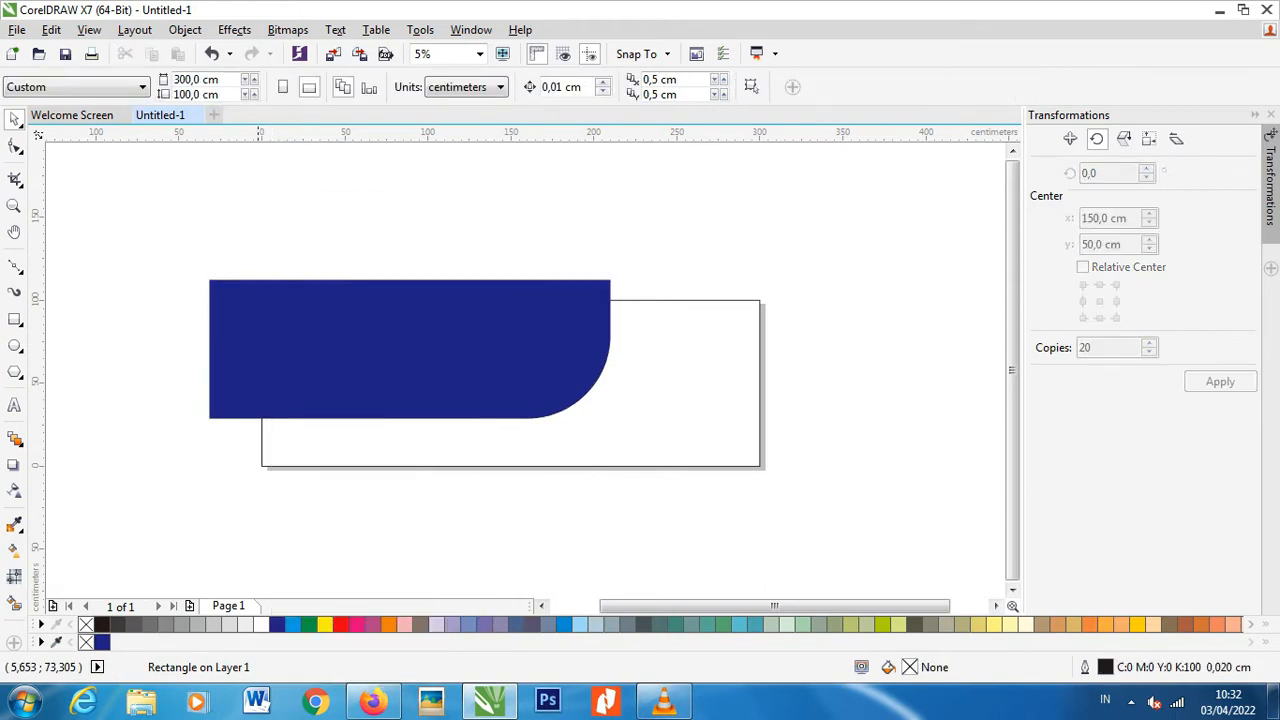
{"action": "left_click", "coordinate": [261, 428]}
{"action": "left_click", "coordinate": [459, 285]}
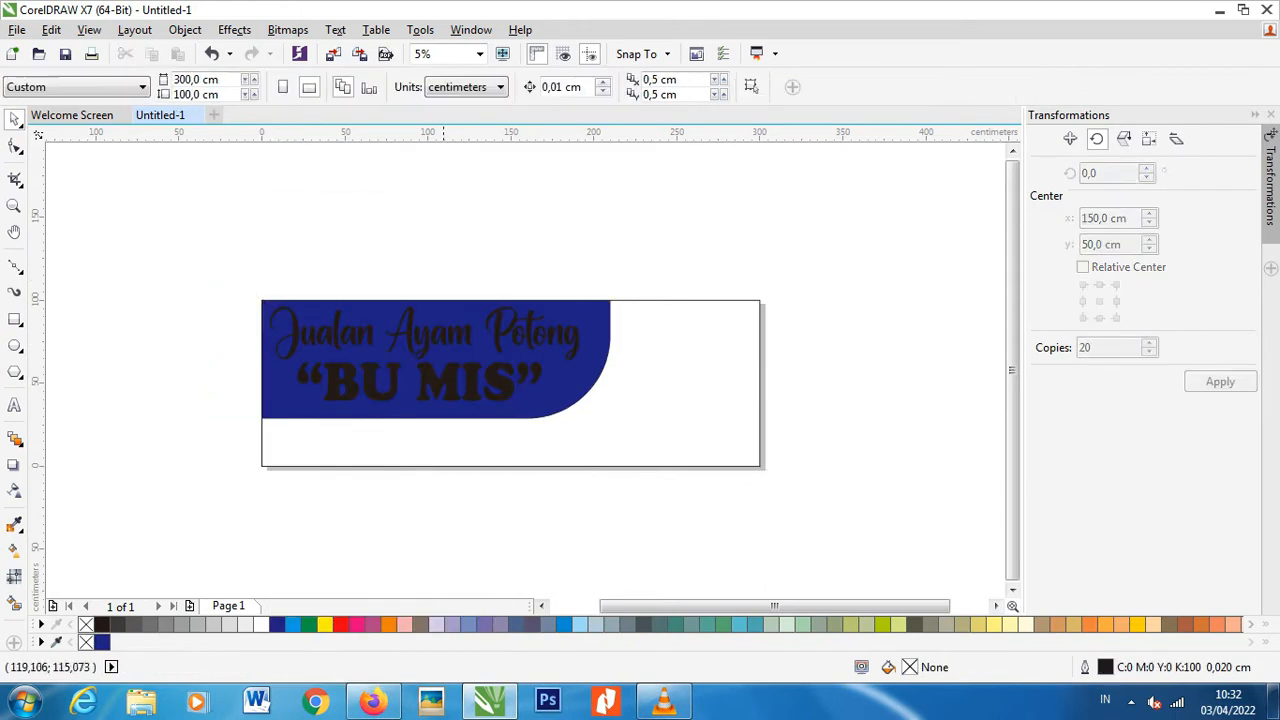
Fill the "Jualan Ayam Potong" headline red and give it a 0.15 cm outline behind the fill that scales with the object
{"action": "left_click", "coordinate": [398, 329]}
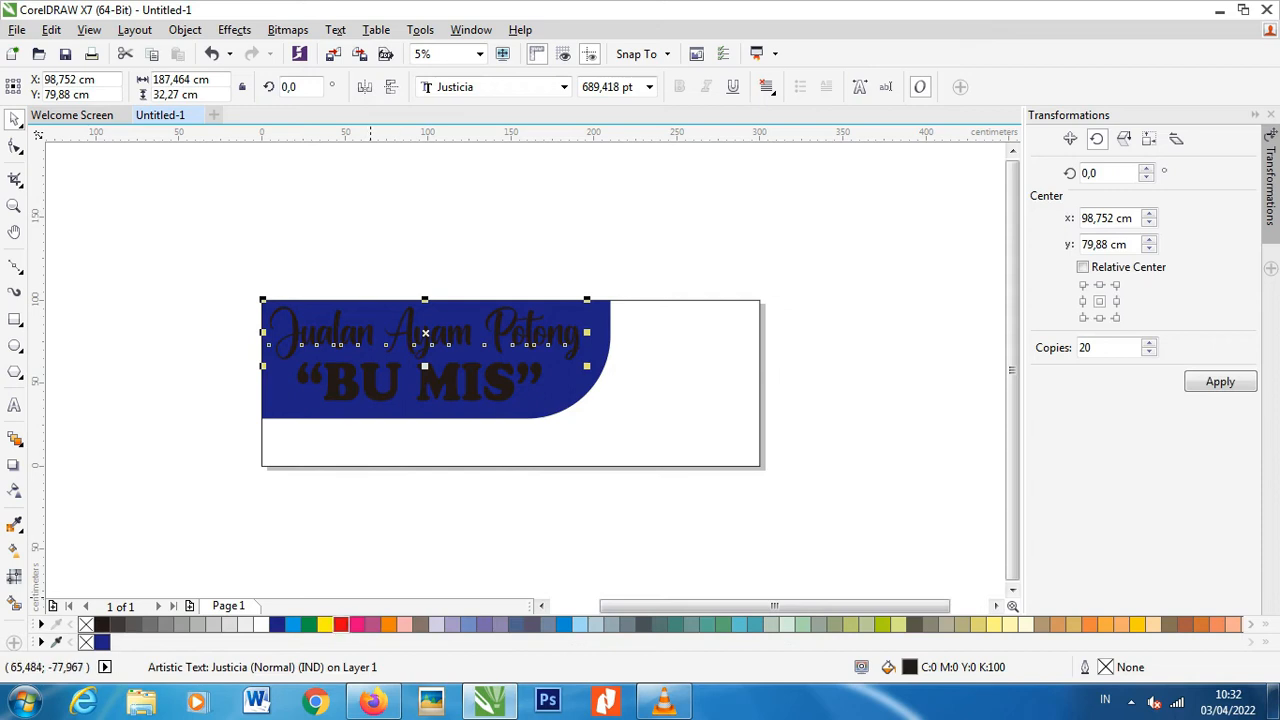
{"action": "left_click", "coordinate": [341, 624]}
{"action": "key", "text": "F12"}
{"action": "left_click", "coordinate": [519, 227]}
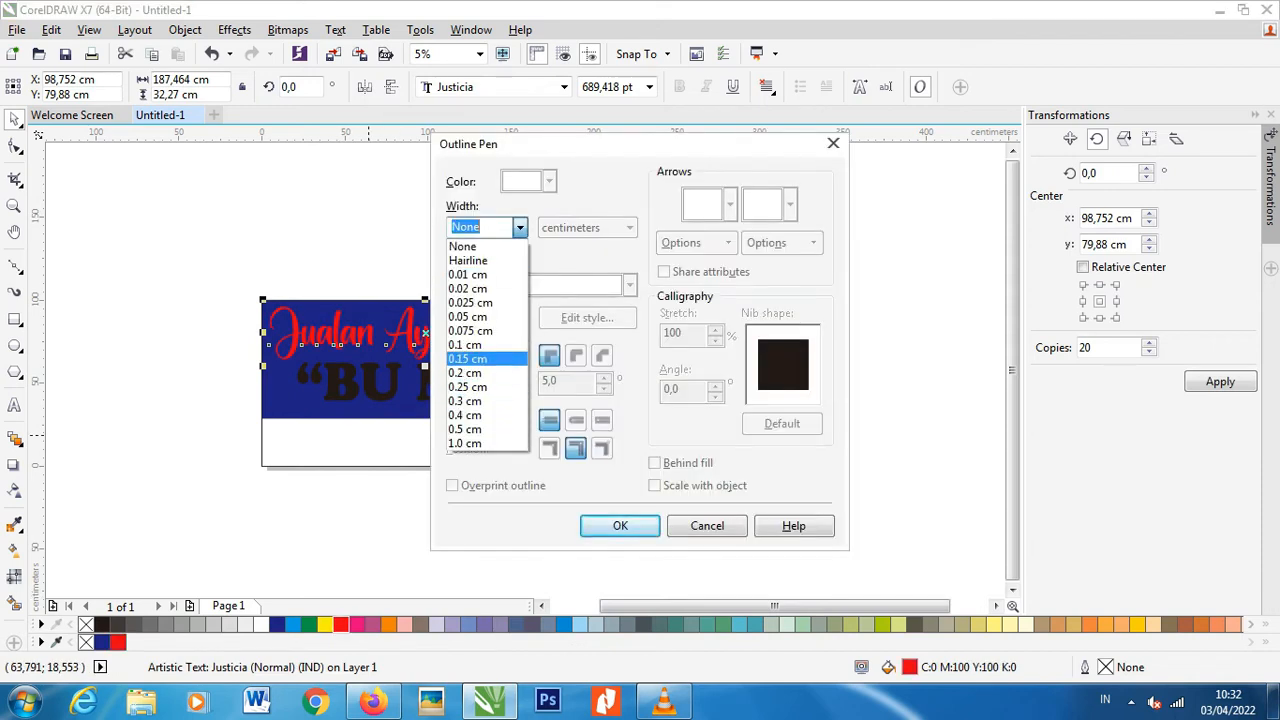
{"action": "left_click", "coordinate": [467, 358]}
{"action": "left_click", "coordinate": [654, 463]}
{"action": "left_click", "coordinate": [654, 485]}
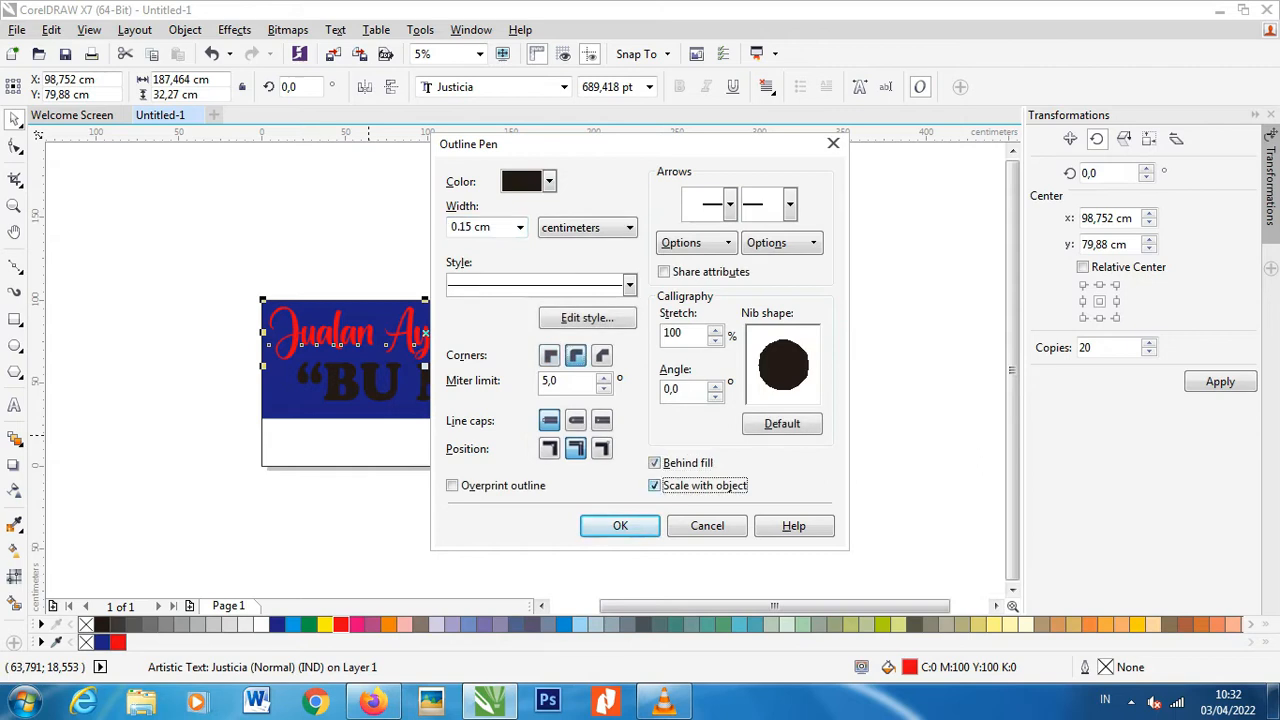
{"action": "left_click", "coordinate": [620, 525]}
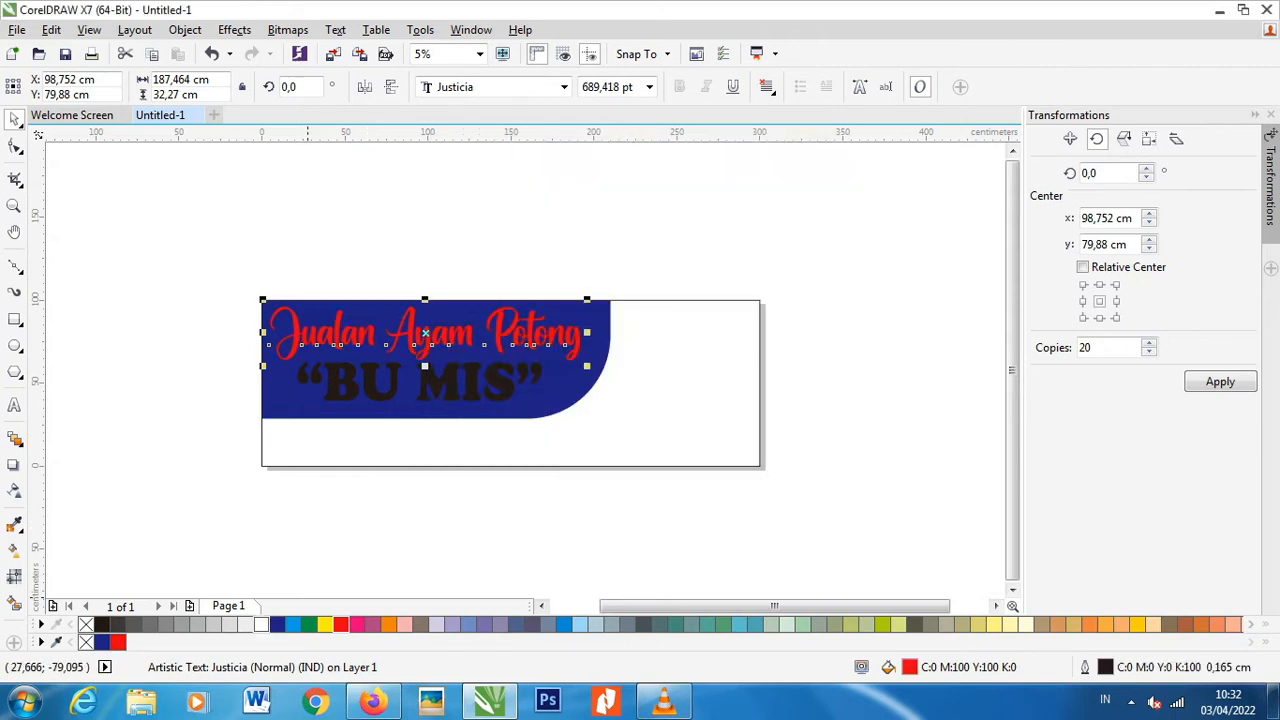
Make the headline's outline white and set its width to 1.0 cm
{"action": "right_click", "coordinate": [261, 624]}
{"action": "key", "text": "F12"}
{"action": "left_click", "coordinate": [519, 227]}
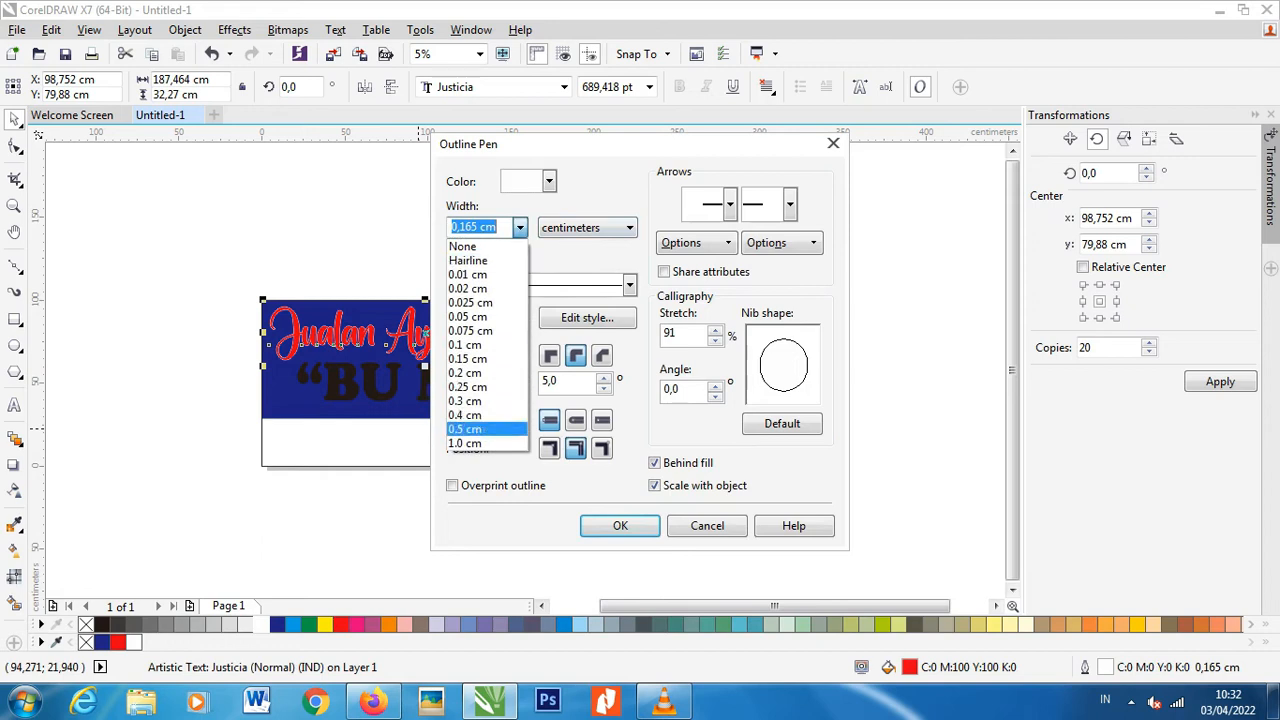
{"action": "left_click", "coordinate": [478, 443]}
{"action": "left_click", "coordinate": [620, 525]}
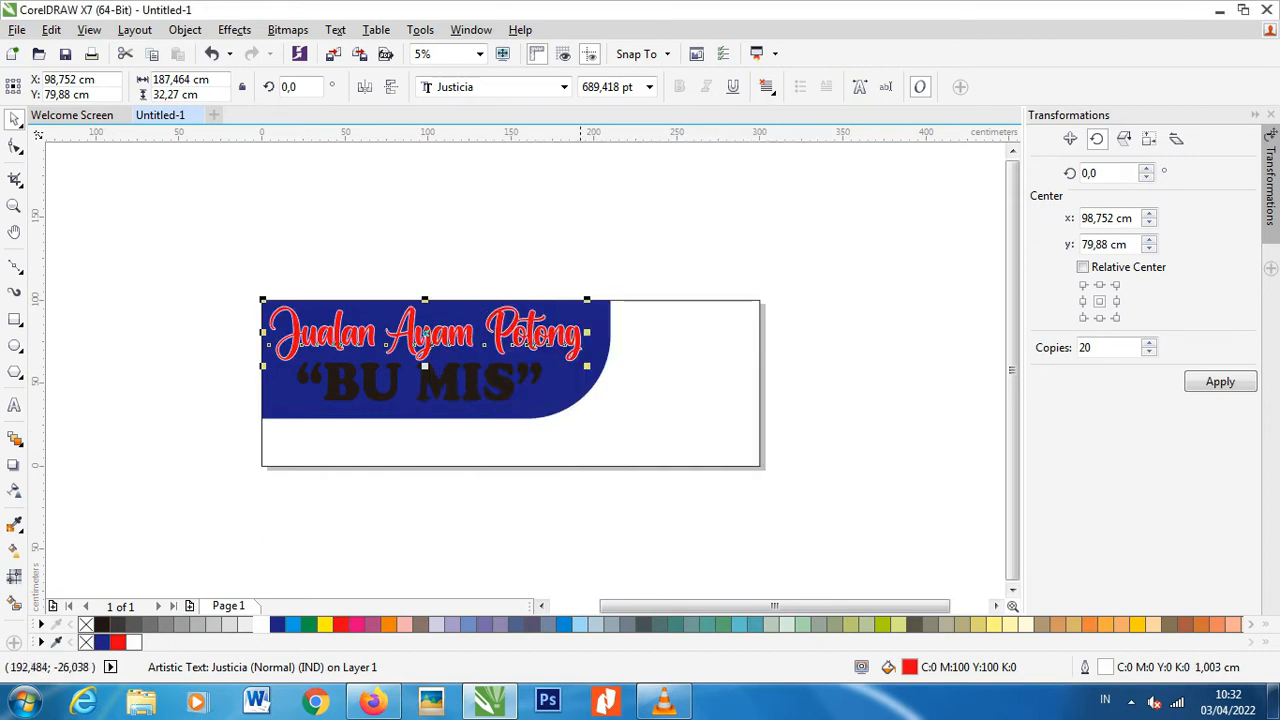
Set the headline's outline width to 2 cm and reset its nib shape to the default
{"action": "key", "text": "F12"}
{"action": "key", "text": "Tab"}
{"action": "type", "text": "2"}
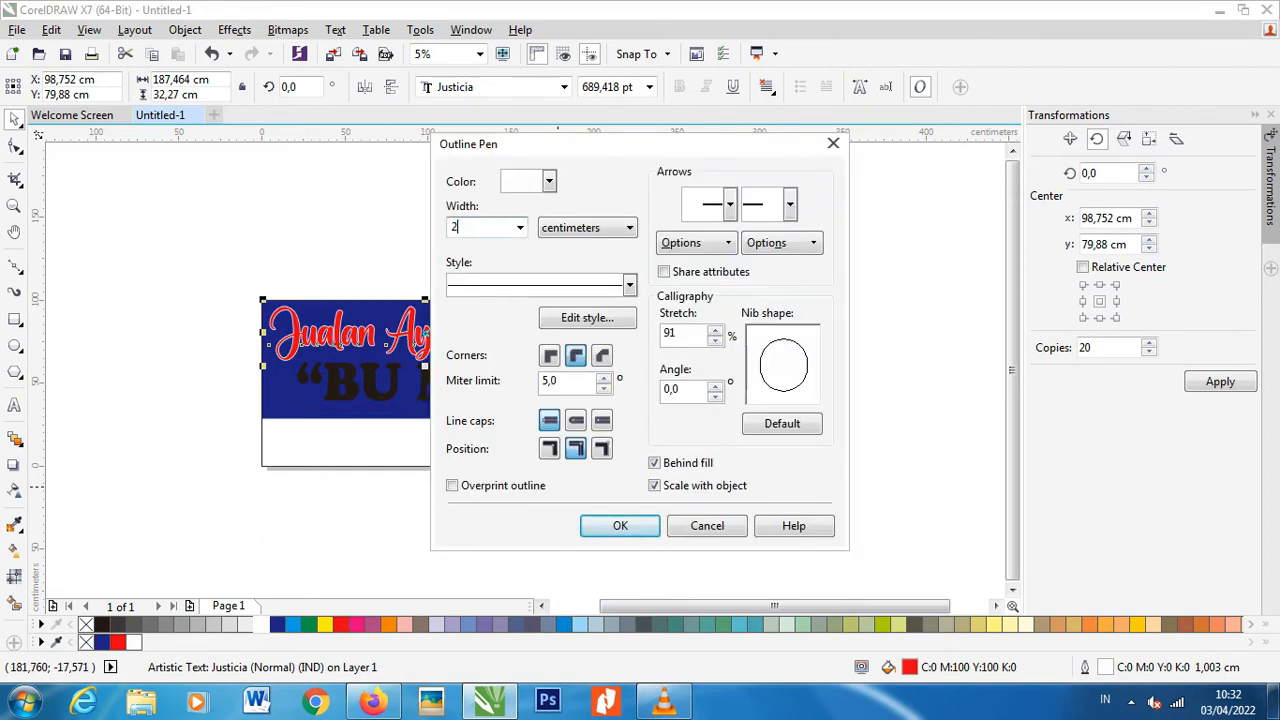
{"action": "left_click", "coordinate": [782, 423]}
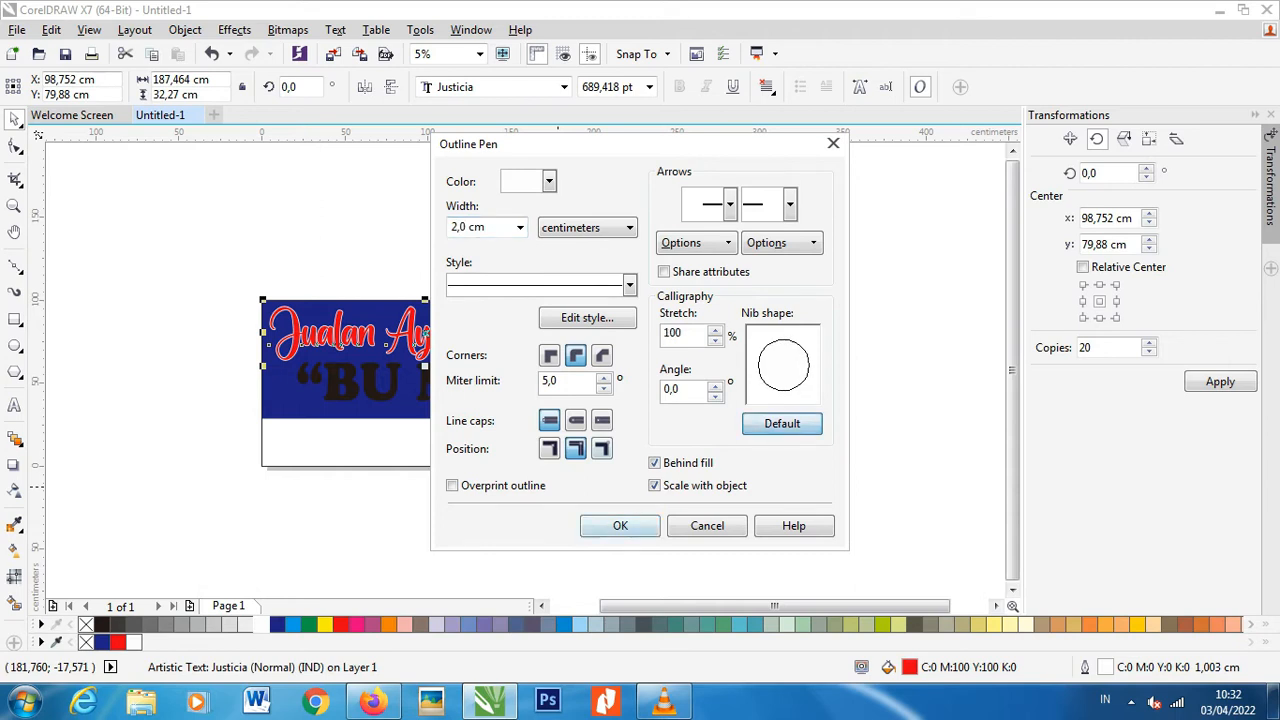
{"action": "left_click", "coordinate": [620, 525]}
Set the headline's outline width to 3 cm
{"action": "key", "text": "F12"}
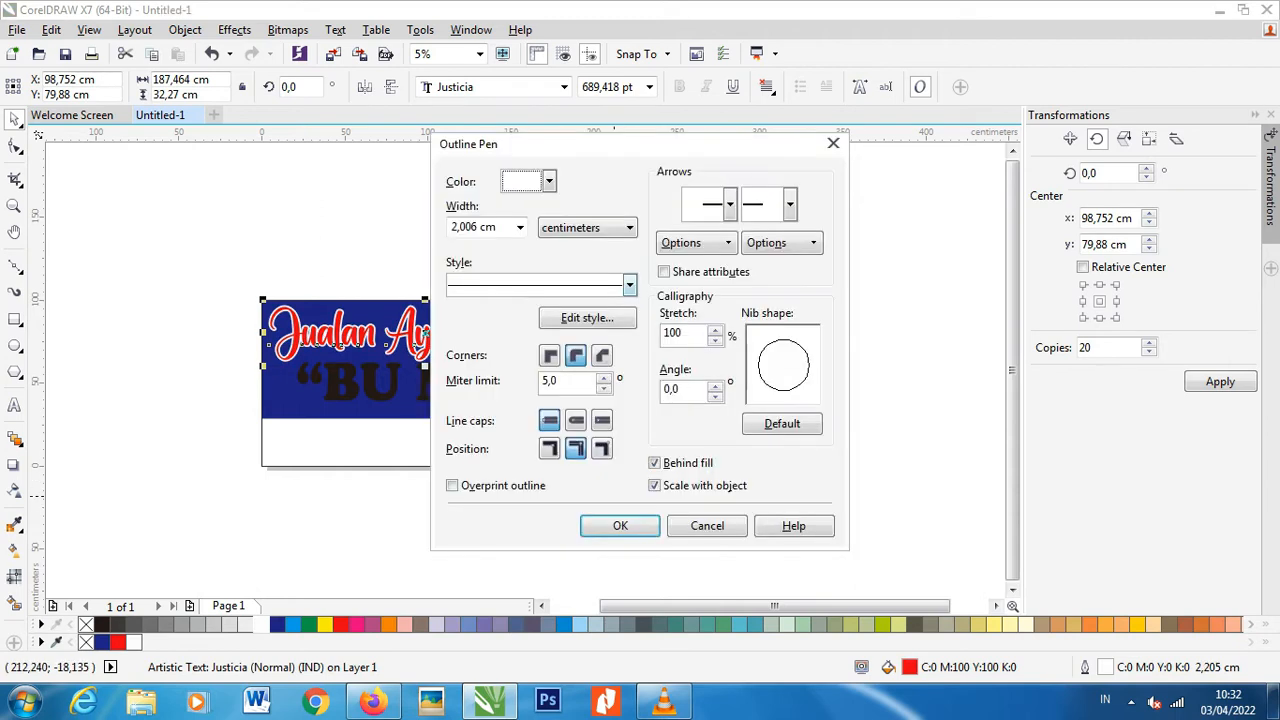
{"action": "key", "text": "Tab"}
{"action": "type", "text": "3"}
{"action": "key", "text": "Return"}
{"action": "left_click", "coordinate": [518, 534]}
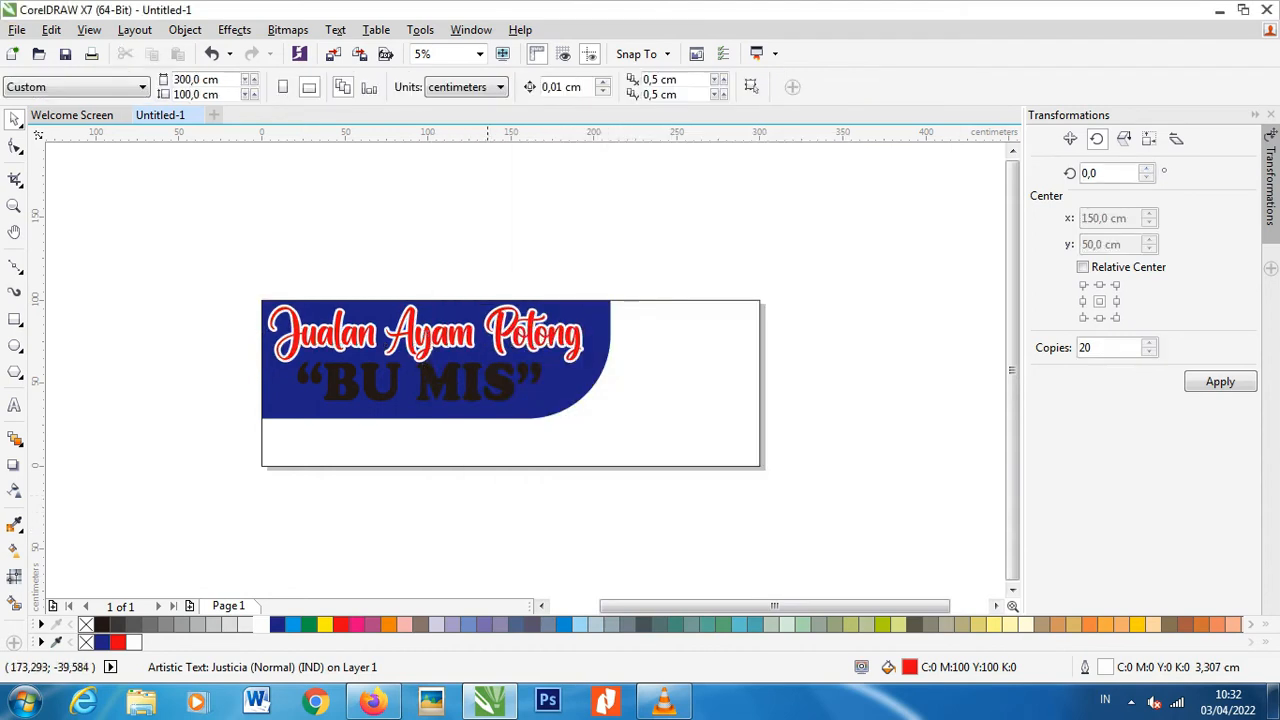
Fill the "BU MIS" text with yellow (Y100)
{"action": "left_click", "coordinate": [462, 390]}
{"action": "left_click", "coordinate": [324, 624]}
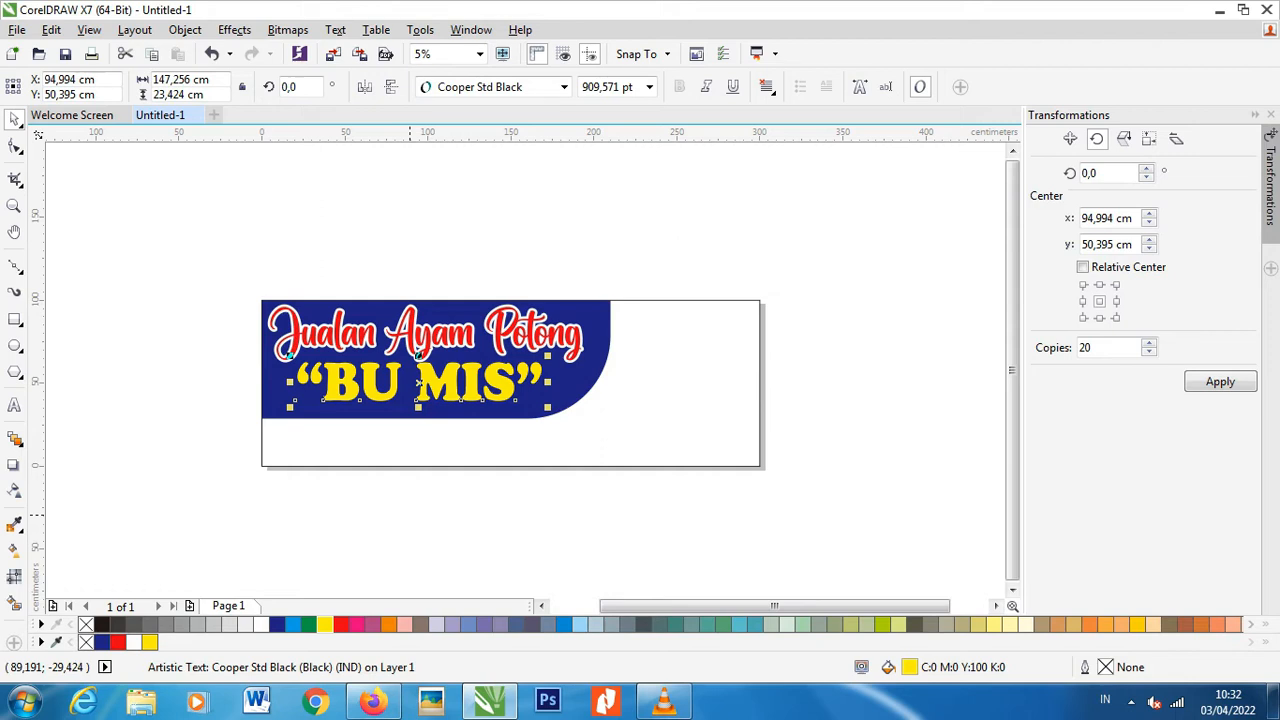
{"action": "scroll", "coordinate": [451, 447], "scroll_direction": "up", "scroll_amount": 2}
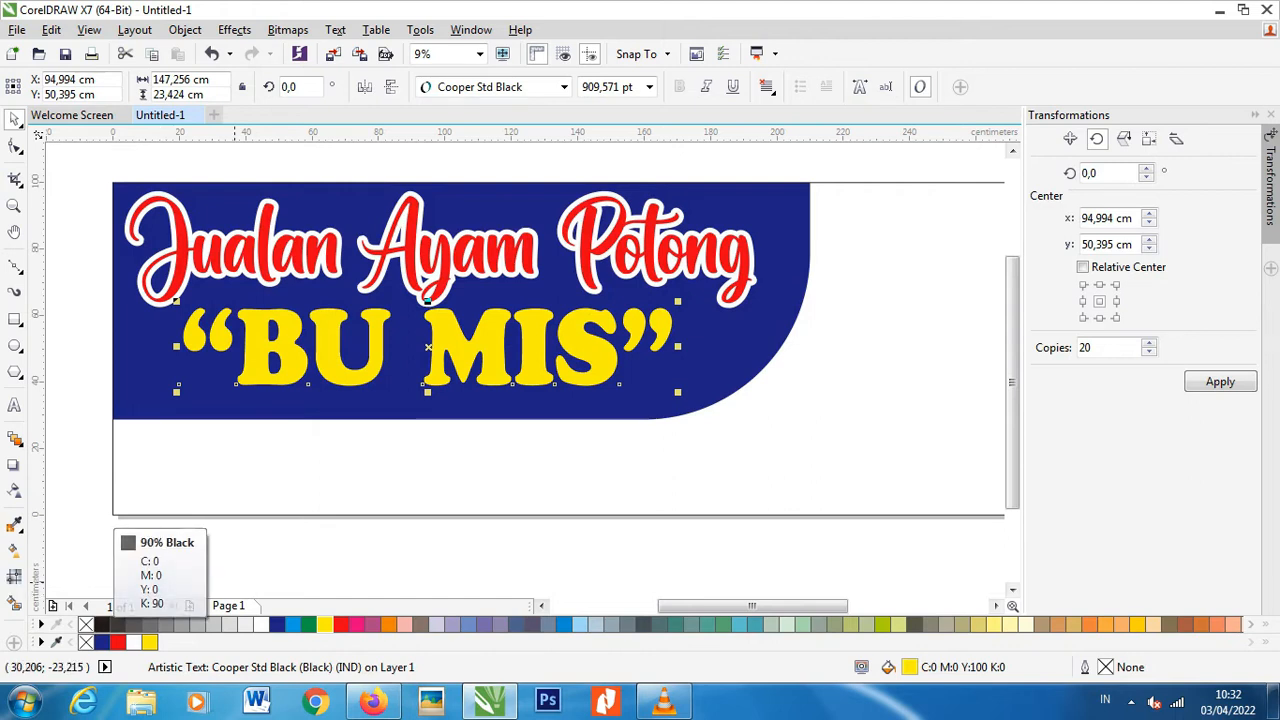
Give the "BU MIS" text a 1.0 cm black outline placed behind the fill and scaling with the object
{"action": "key", "text": "F12"}
{"action": "left_click", "coordinate": [519, 227]}
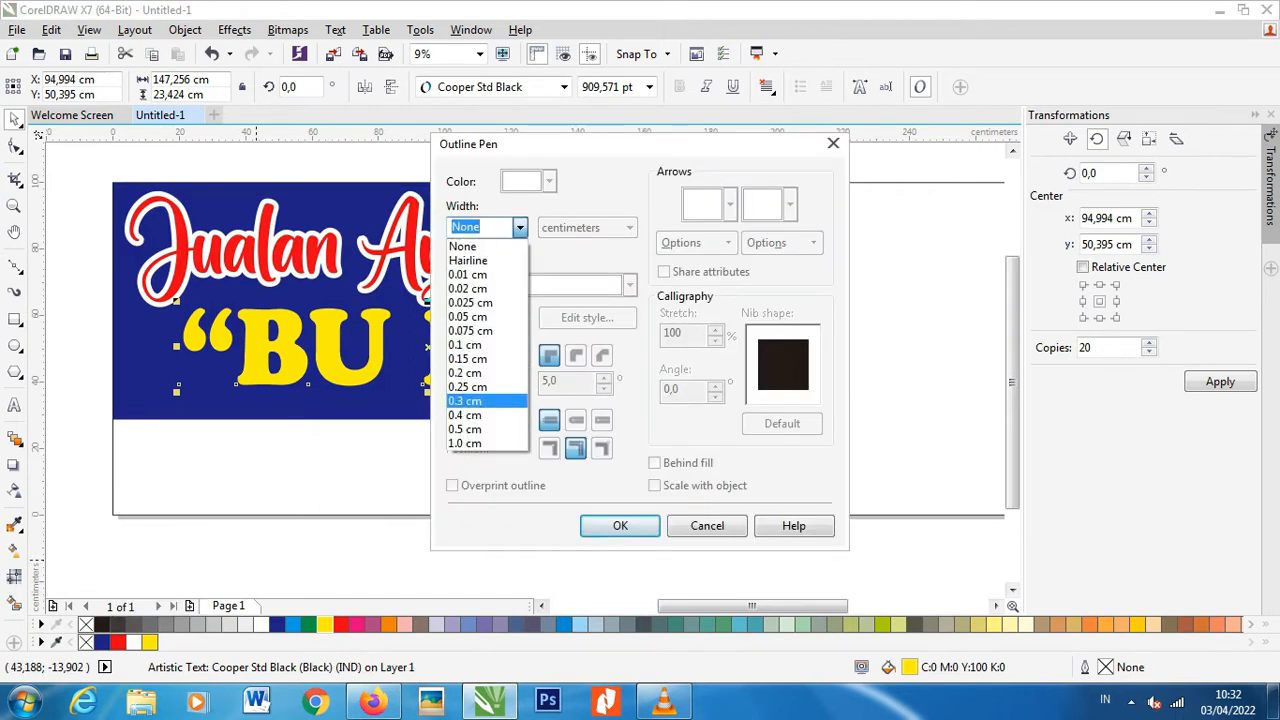
{"action": "left_click", "coordinate": [486, 442]}
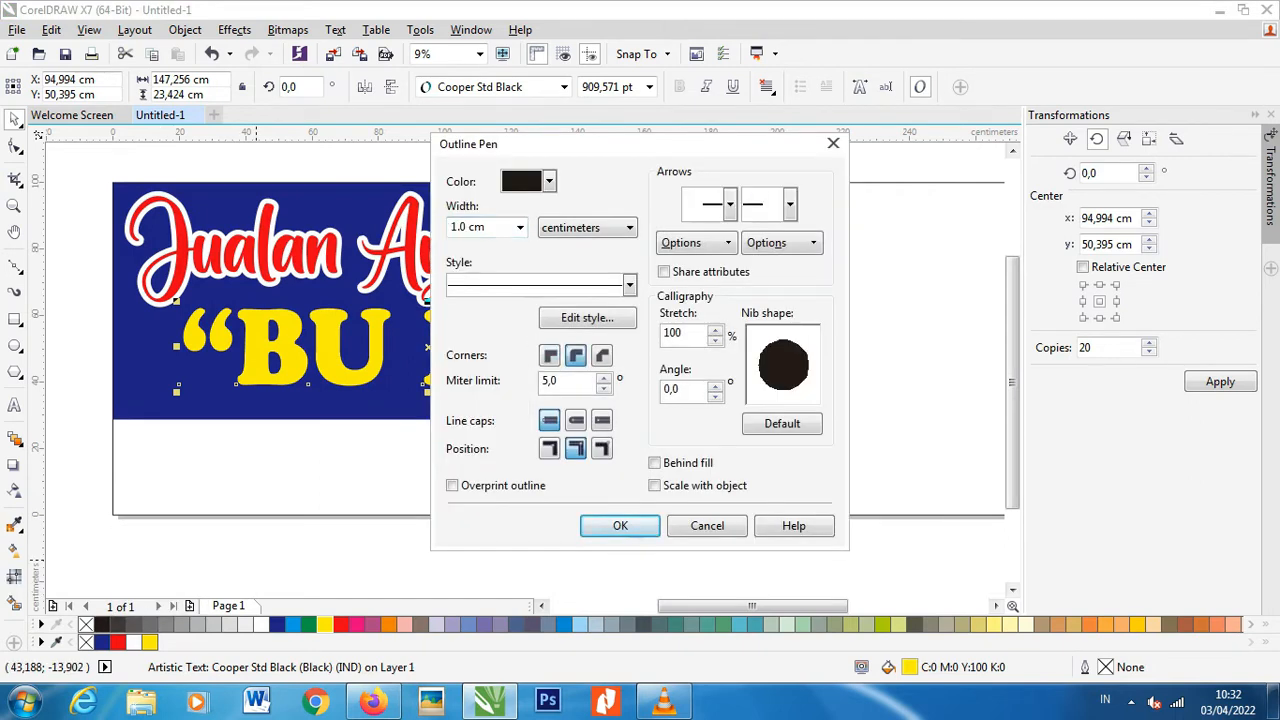
{"action": "left_click", "coordinate": [620, 525]}
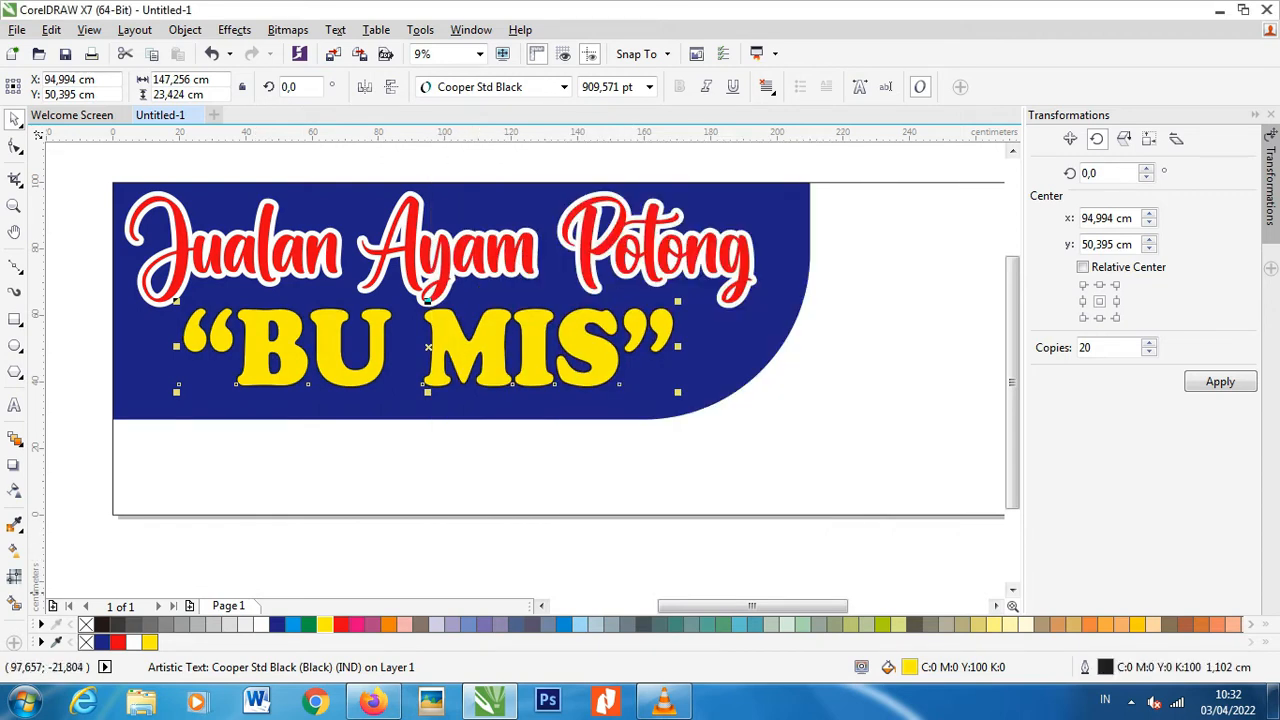
Set the "BU MIS" text's black outline width to 2 cm
{"action": "key", "text": "F12"}
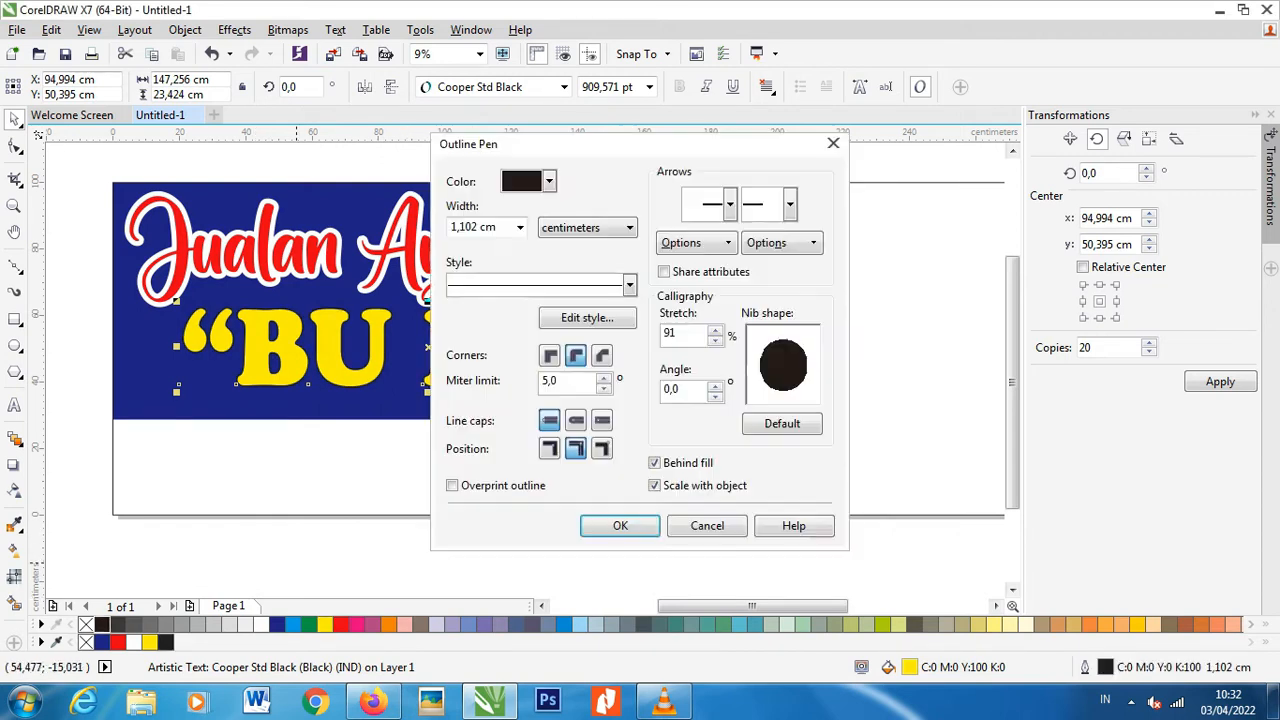
{"action": "left_click", "coordinate": [482, 227]}
{"action": "type", "text": "2"}
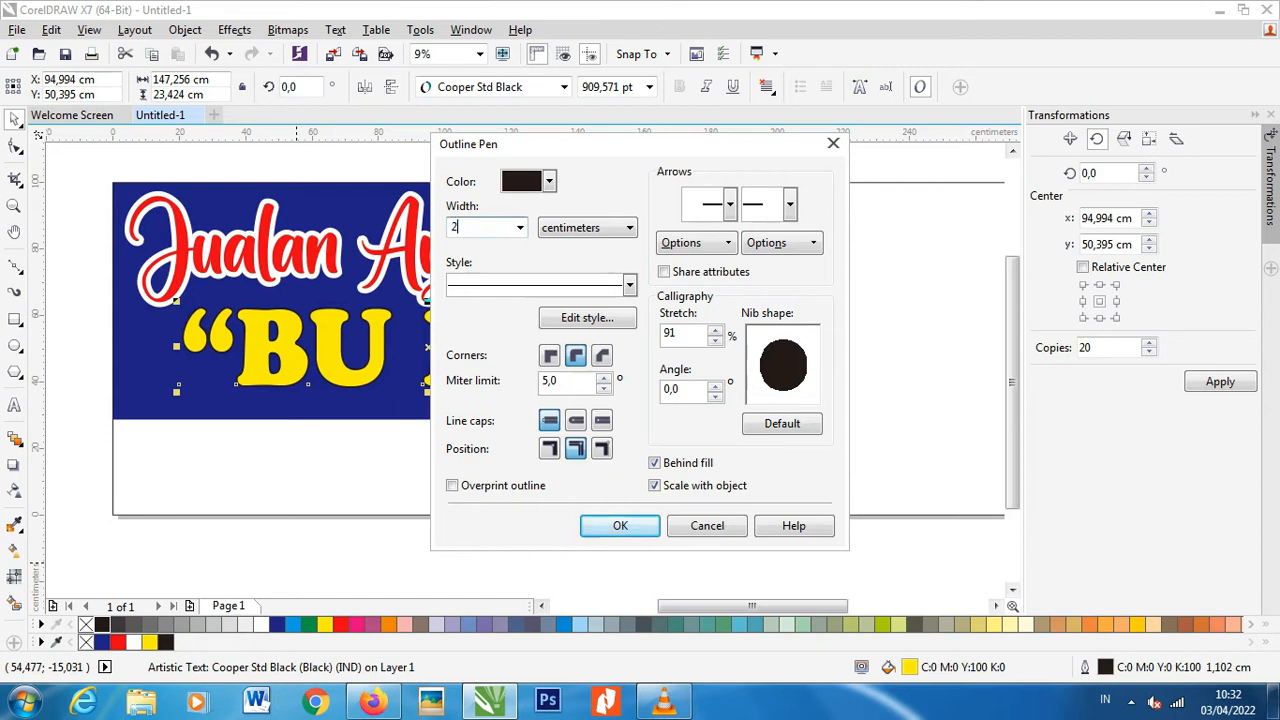
{"action": "left_click", "coordinate": [620, 525]}
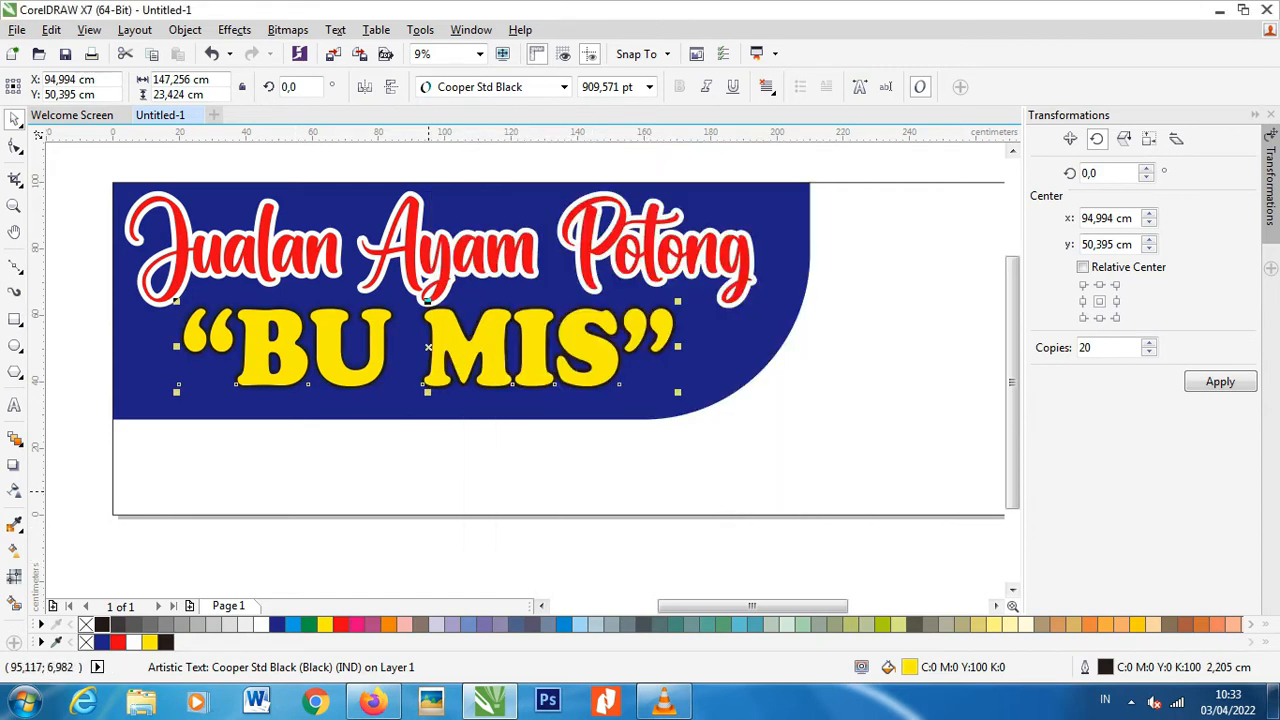
Duplicate the "BU MIS" text and give the copy a 4 cm white outline
{"action": "key", "text": "ctrl+d"}
{"action": "key", "text": "F12"}
{"action": "left_click", "coordinate": [474, 227]}
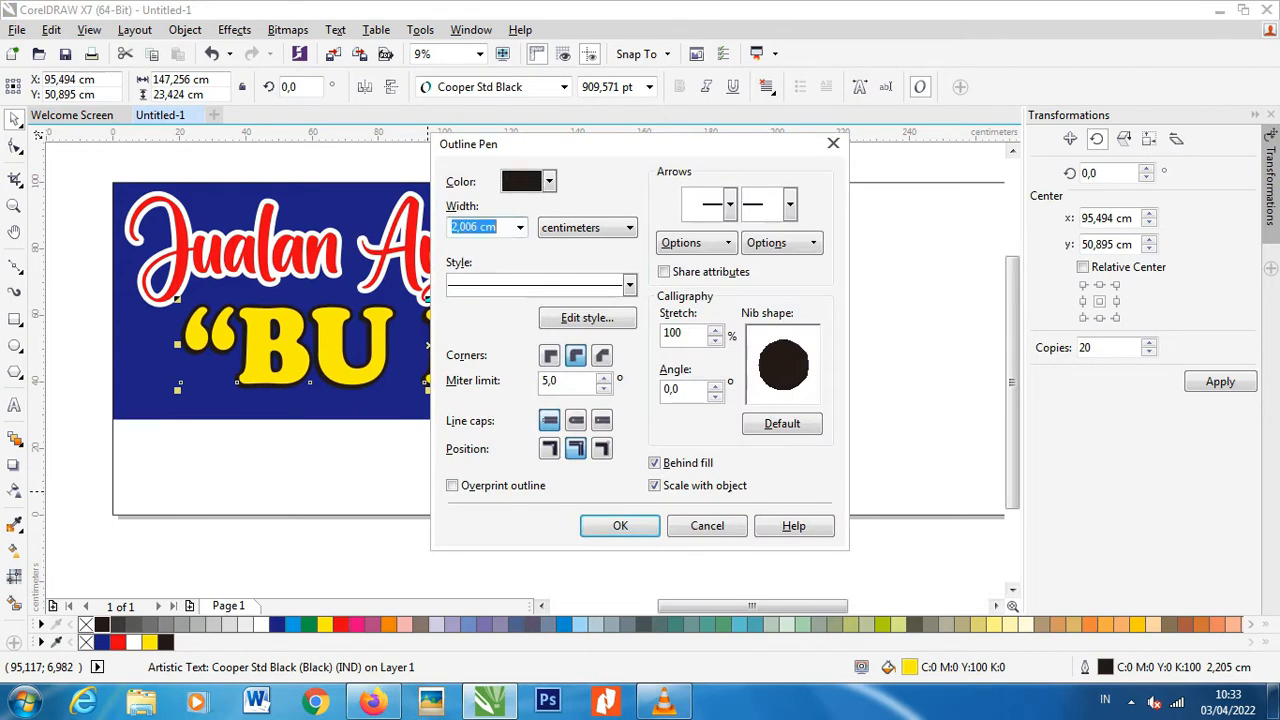
{"action": "type", "text": "4"}
{"action": "key", "text": "Return"}
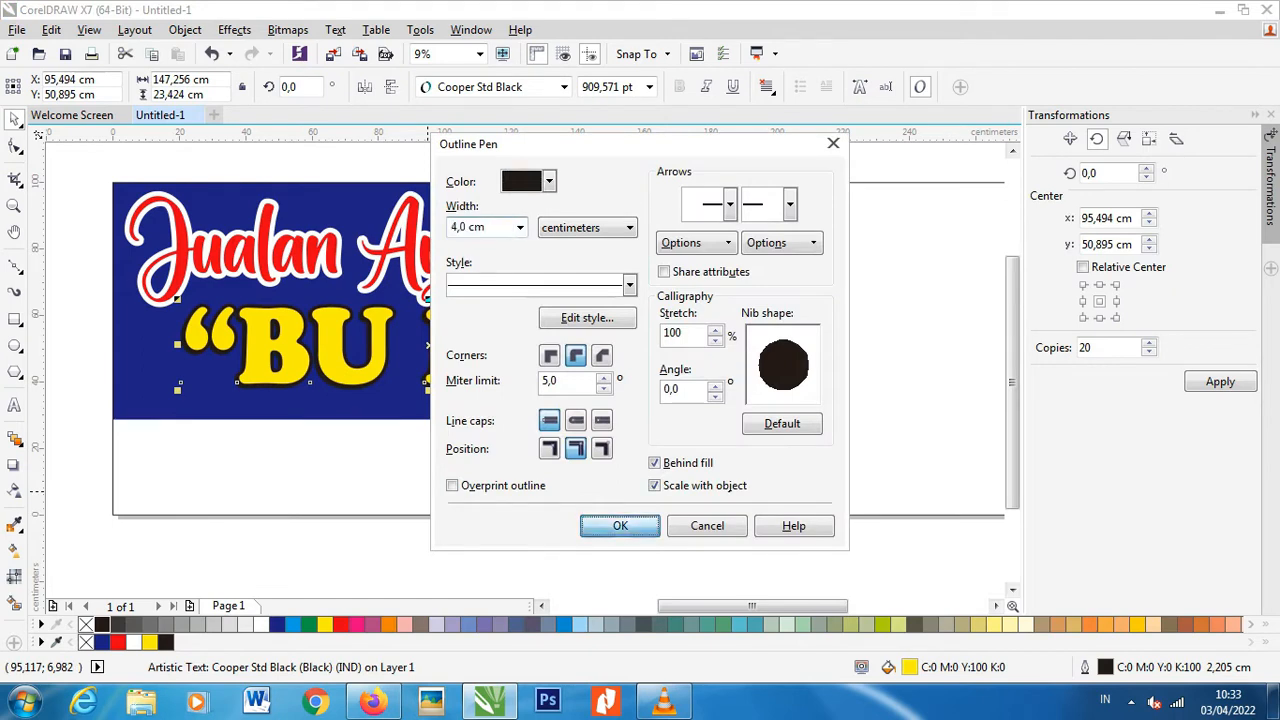
{"action": "right_click", "coordinate": [261, 624]}
Move the white-outlined copy up off the original and bring the black-outlined "BU MIS" to the front
{"action": "left_click_drag", "start_coordinate": [352, 385], "coordinate": [357, 356]}
{"action": "left_click", "coordinate": [350, 377]}
{"action": "key", "text": "shift+Page_Up"}
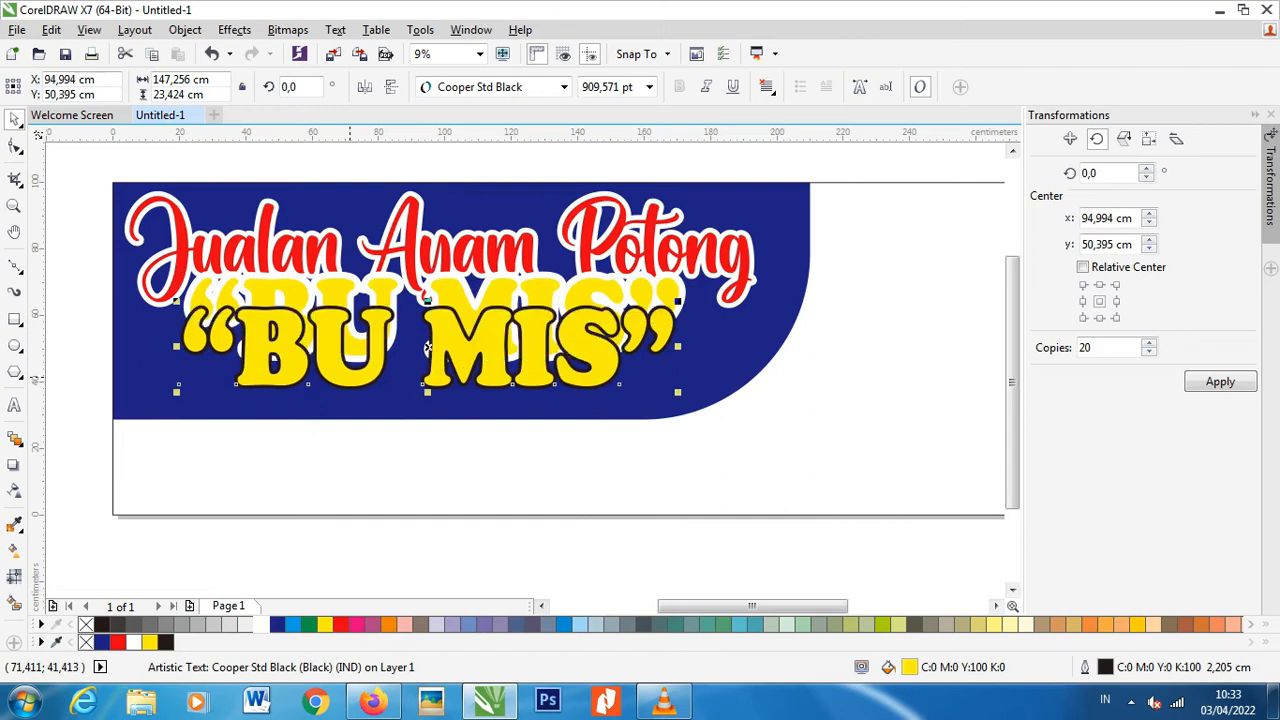
Centre the two "BU MIS" copies on each other horizontally and vertically
{"action": "left_click", "coordinate": [490, 281]}
{"action": "left_click", "coordinate": [477, 337], "text": "shift"}
{"action": "key", "text": "x"}
{"action": "key", "text": "c"}
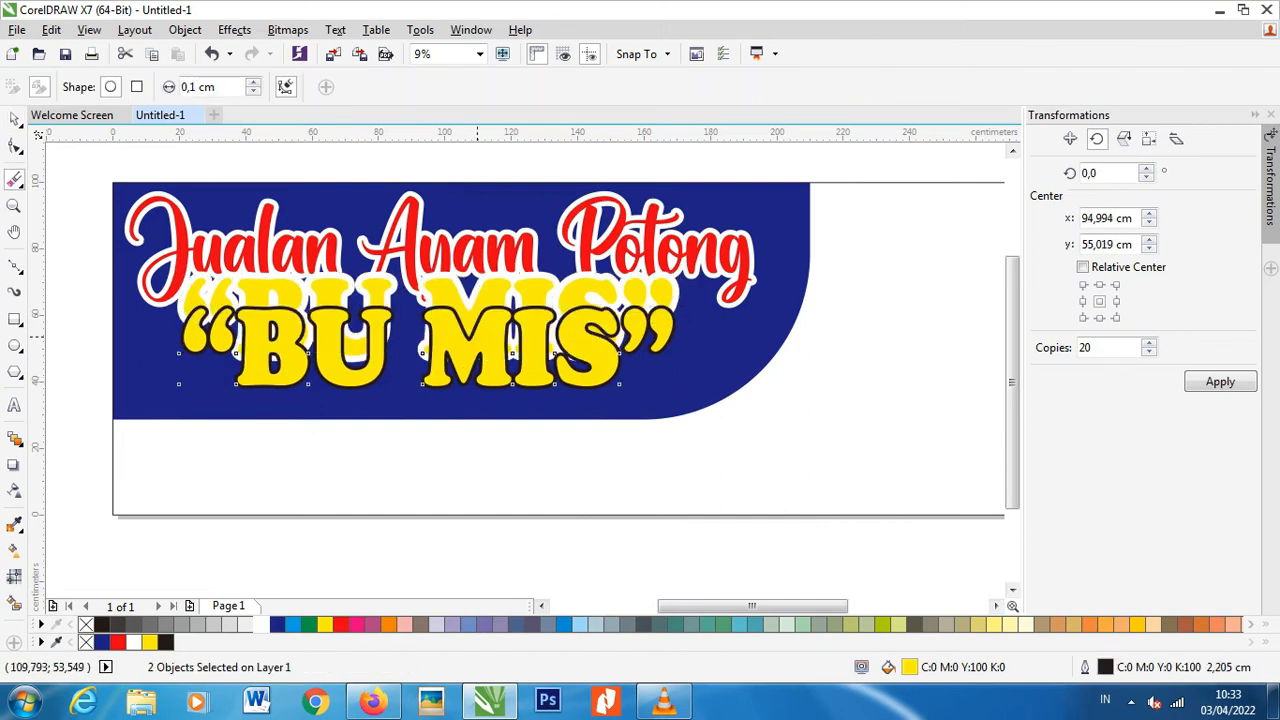
{"action": "key", "text": "e"}
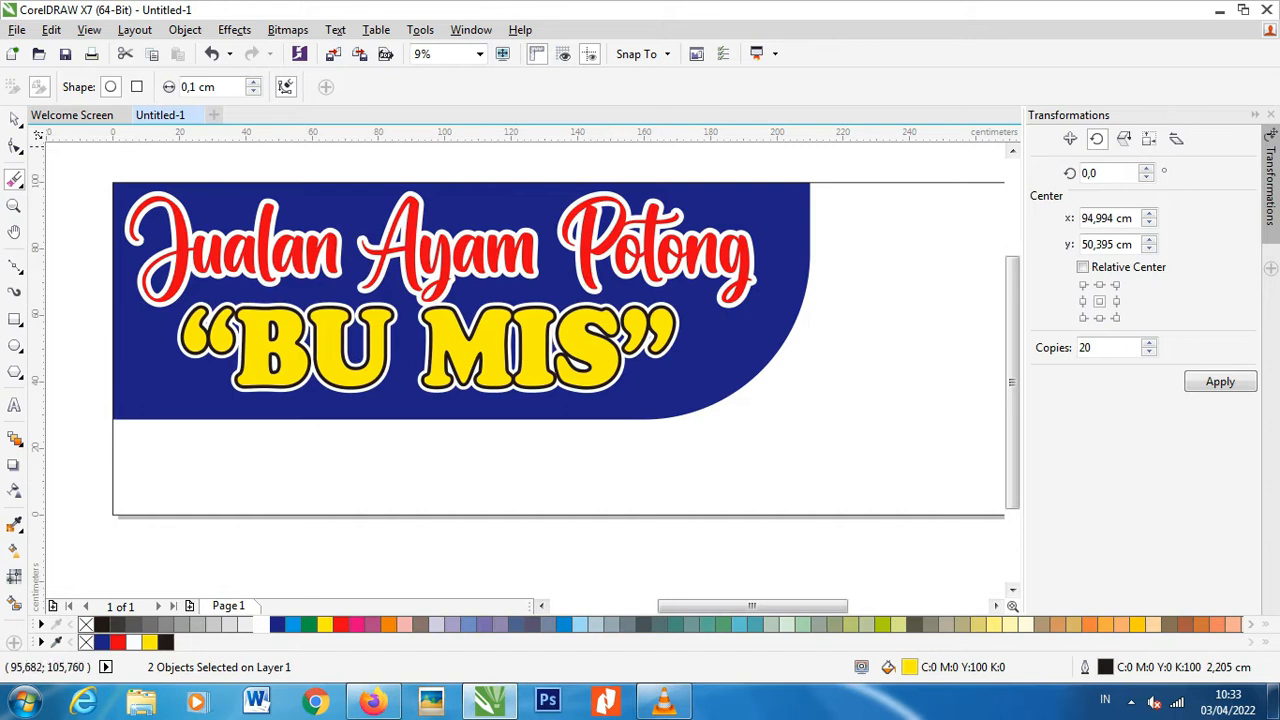
Move both "BU MIS" copies together straight down to a vertical centre of about 48.3 cm
{"action": "scroll", "coordinate": [418, 378], "scroll_direction": "down", "scroll_amount": 1}
{"action": "scroll", "coordinate": [390, 356], "scroll_direction": "up", "scroll_amount": 1}
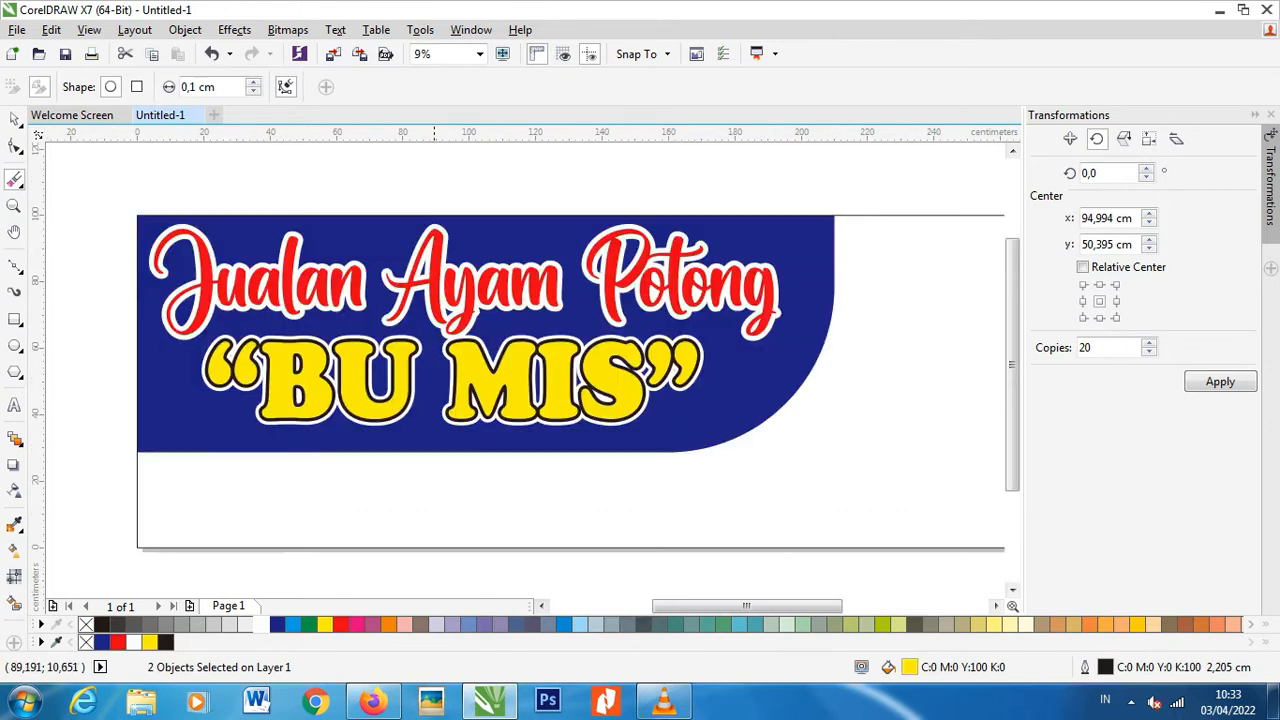
{"action": "scroll", "coordinate": [422, 433], "scroll_direction": "down", "scroll_amount": 1}
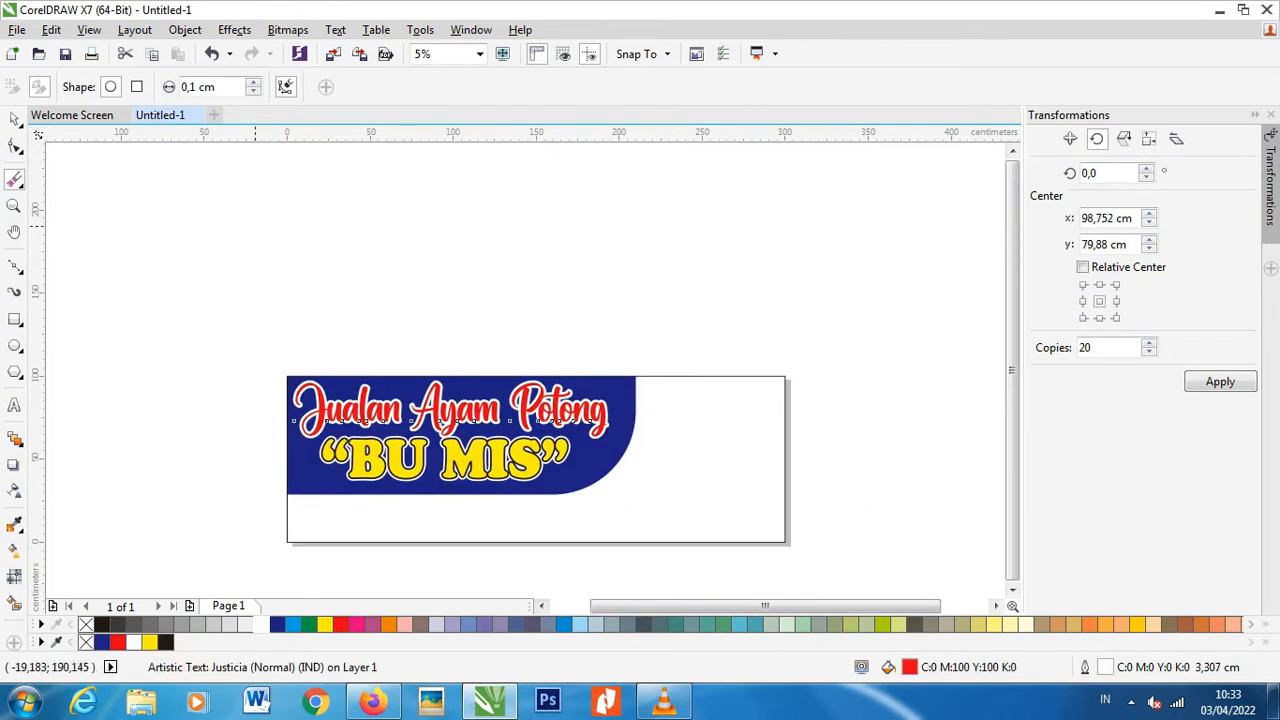
{"action": "key", "text": "space"}
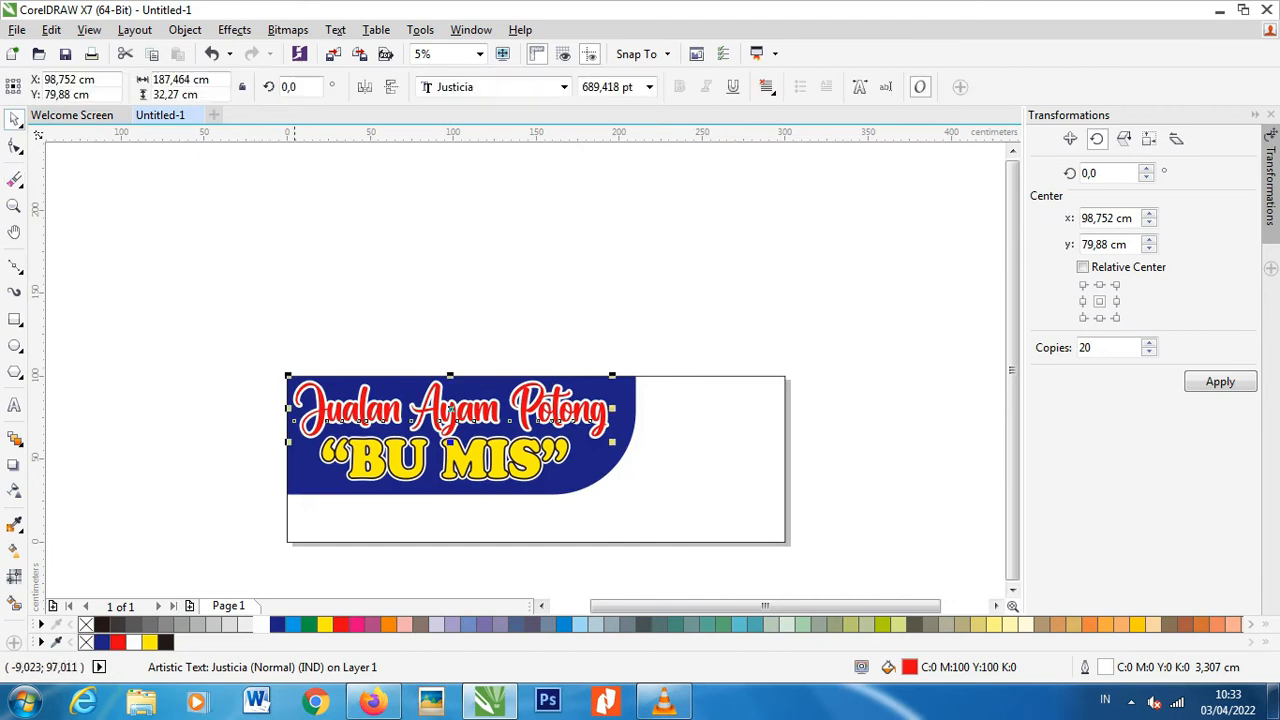
{"action": "key", "text": "Escape"}
{"action": "scroll", "coordinate": [448, 411], "scroll_direction": "up", "scroll_amount": 1}
{"action": "left_click_drag", "start_coordinate": [171, 369], "coordinate": [820, 528]}
{"action": "left_click_drag", "start_coordinate": [518, 433], "coordinate": [518, 440]}
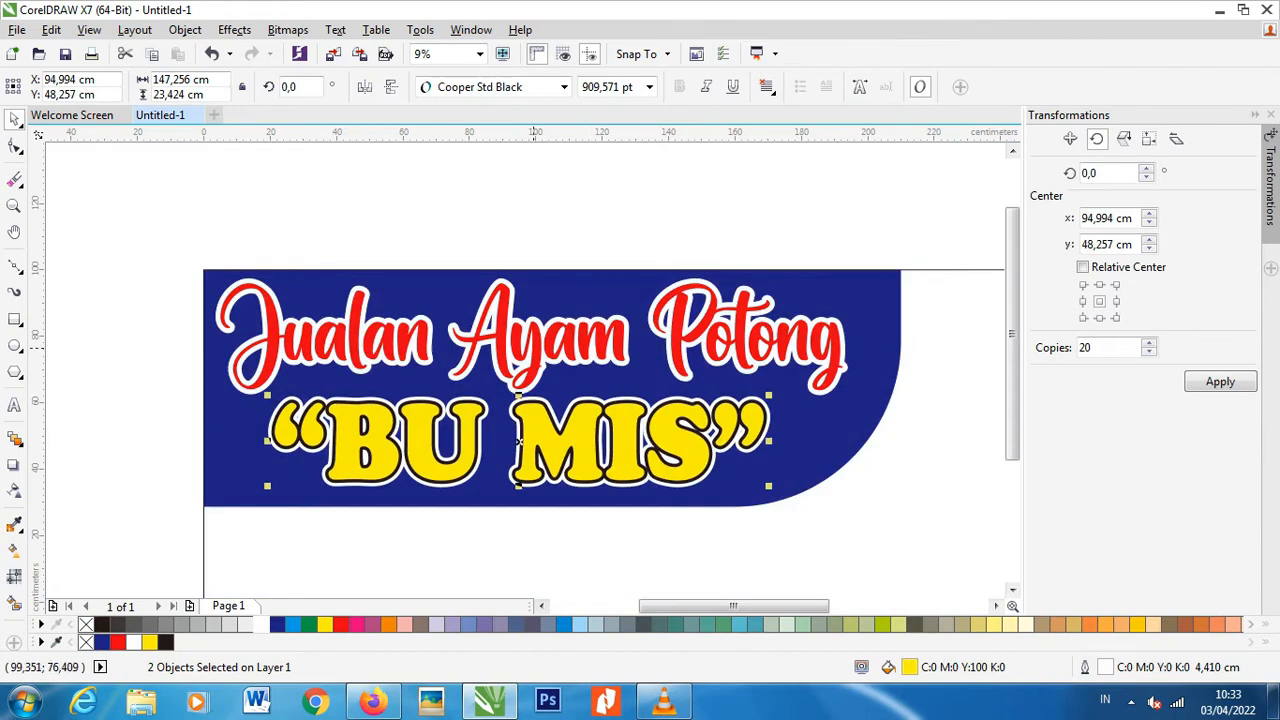
Reduce the "Jualan Ayam Potong" headline's height to about 28.6 cm, keeping its top edge in place
{"action": "left_click", "coordinate": [533, 351]}
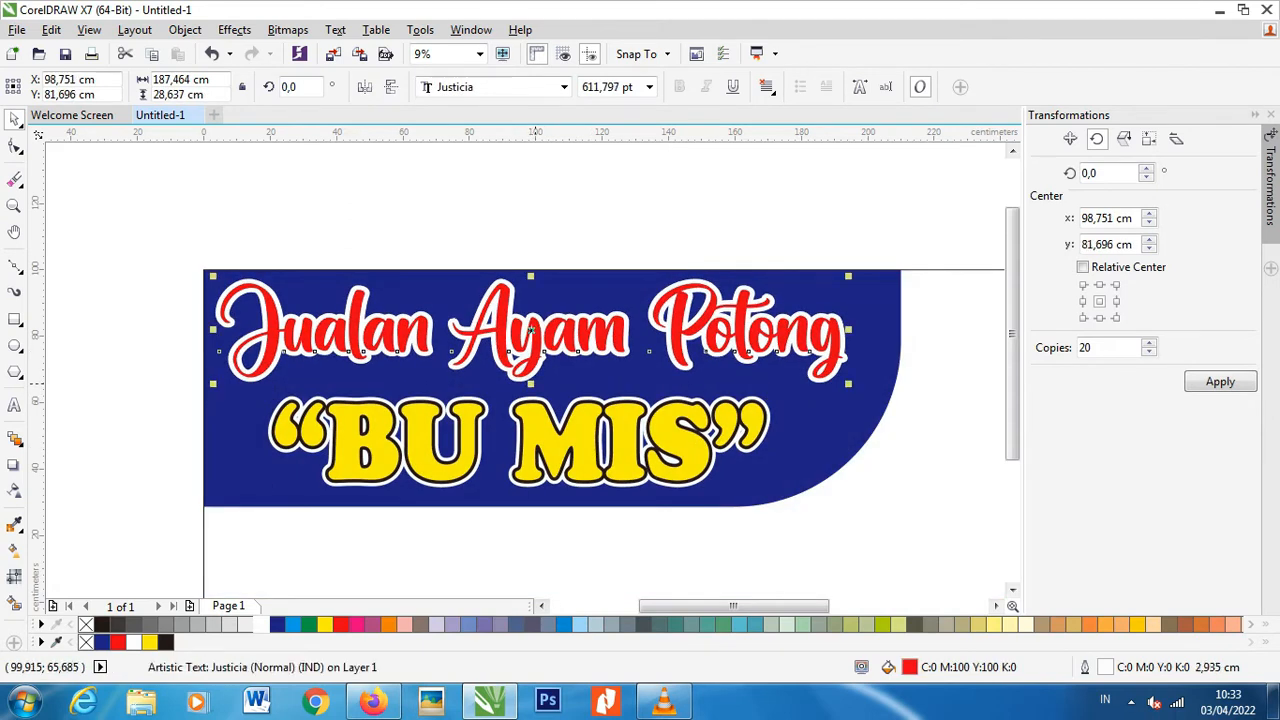
{"action": "scroll", "coordinate": [560, 425], "scroll_direction": "down", "scroll_amount": 1}
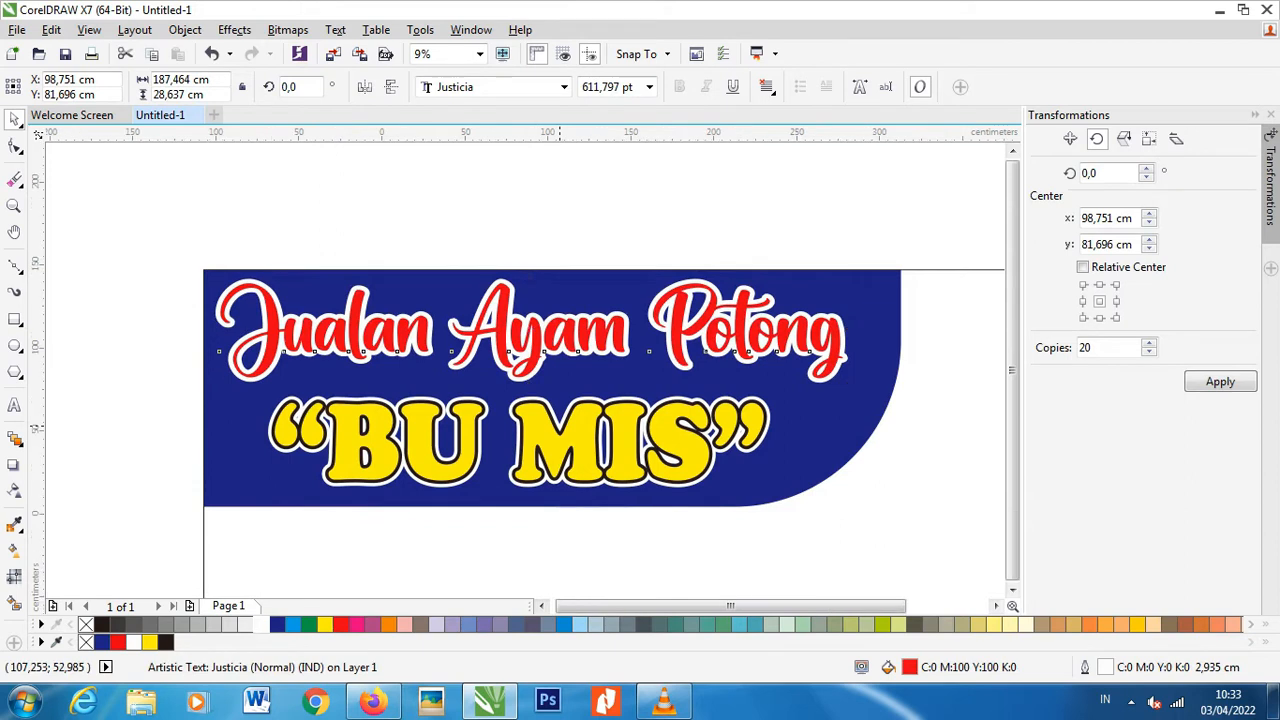
{"action": "left_click", "coordinate": [478, 300]}
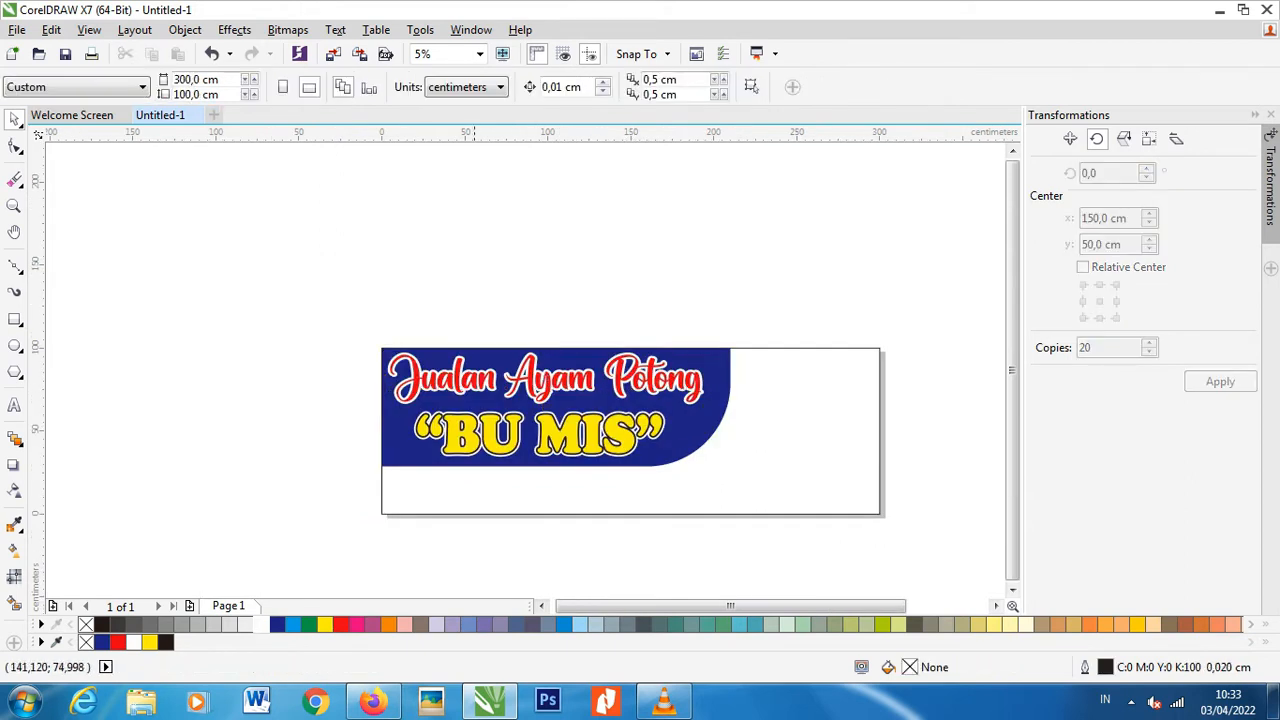
Stretch the "Jualan Ayam Potong" headline slightly taller from its lower edge
{"action": "left_click_drag", "start_coordinate": [309, 300], "coordinate": [714, 420]}
{"action": "scroll", "coordinate": [557, 416], "scroll_direction": "up", "scroll_amount": 1}
{"action": "left_click_drag", "start_coordinate": [535, 397], "coordinate": [536, 403]}
{"action": "left_click", "coordinate": [584, 249]}
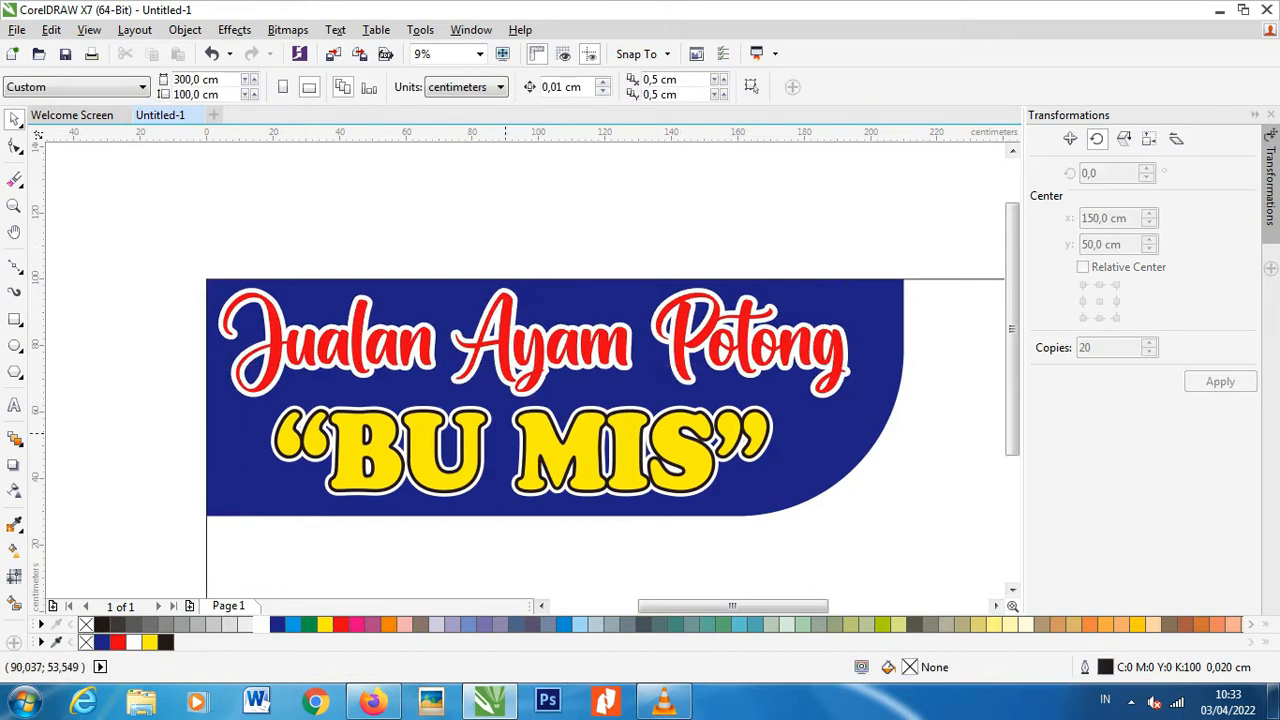
Move the black-outlined "BU MIS" aside and set the back copy's white outline width to 5 cm
{"action": "left_click_drag", "start_coordinate": [172, 369], "coordinate": [706, 508]}
{"action": "left_click_drag", "start_coordinate": [377, 465], "coordinate": [391, 443]}
{"action": "left_click", "coordinate": [373, 486]}
{"action": "key", "text": "F12"}
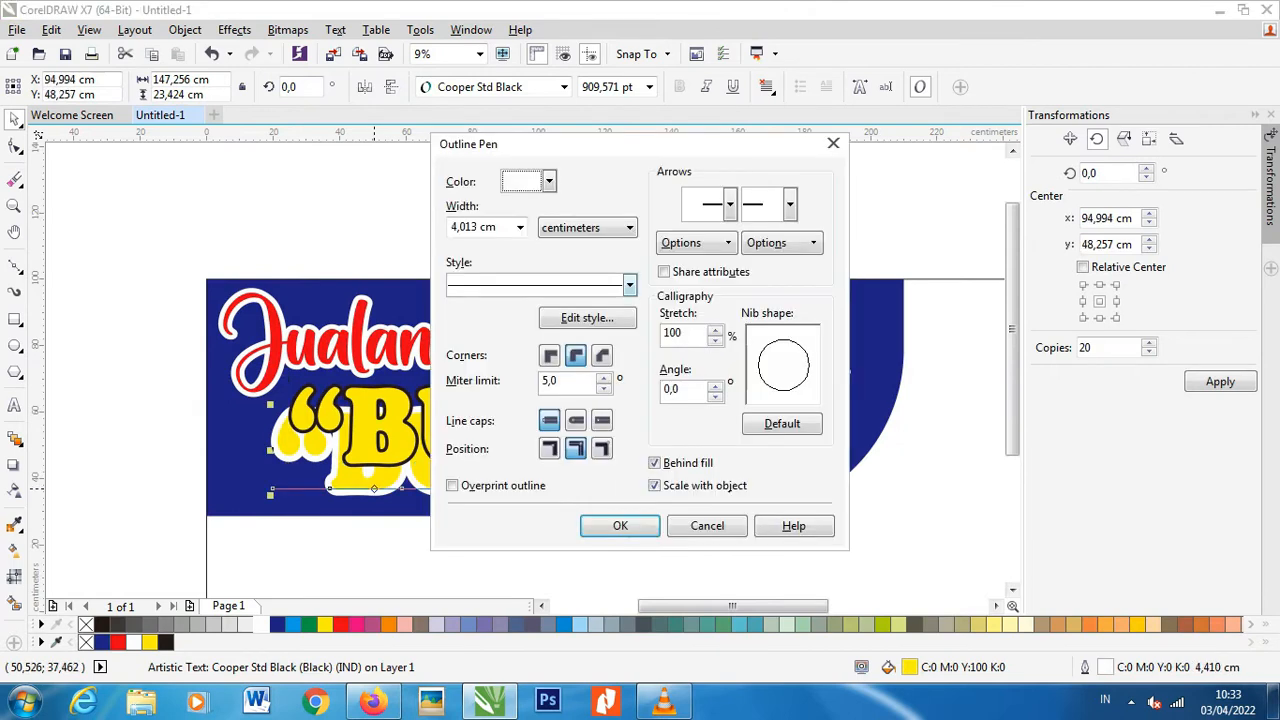
{"action": "left_click", "coordinate": [519, 227]}
{"action": "left_click", "coordinate": [452, 227]}
{"action": "left_click_drag", "start_coordinate": [452, 227], "coordinate": [492, 227]}
{"action": "type", "text": "5"}
{"action": "key", "text": "Return"}
Align the black-outlined "BU MIS" centrally over the white-outlined copy and deselect everything
{"action": "left_click", "coordinate": [455, 465]}
{"action": "left_click", "coordinate": [449, 490], "text": "shift"}
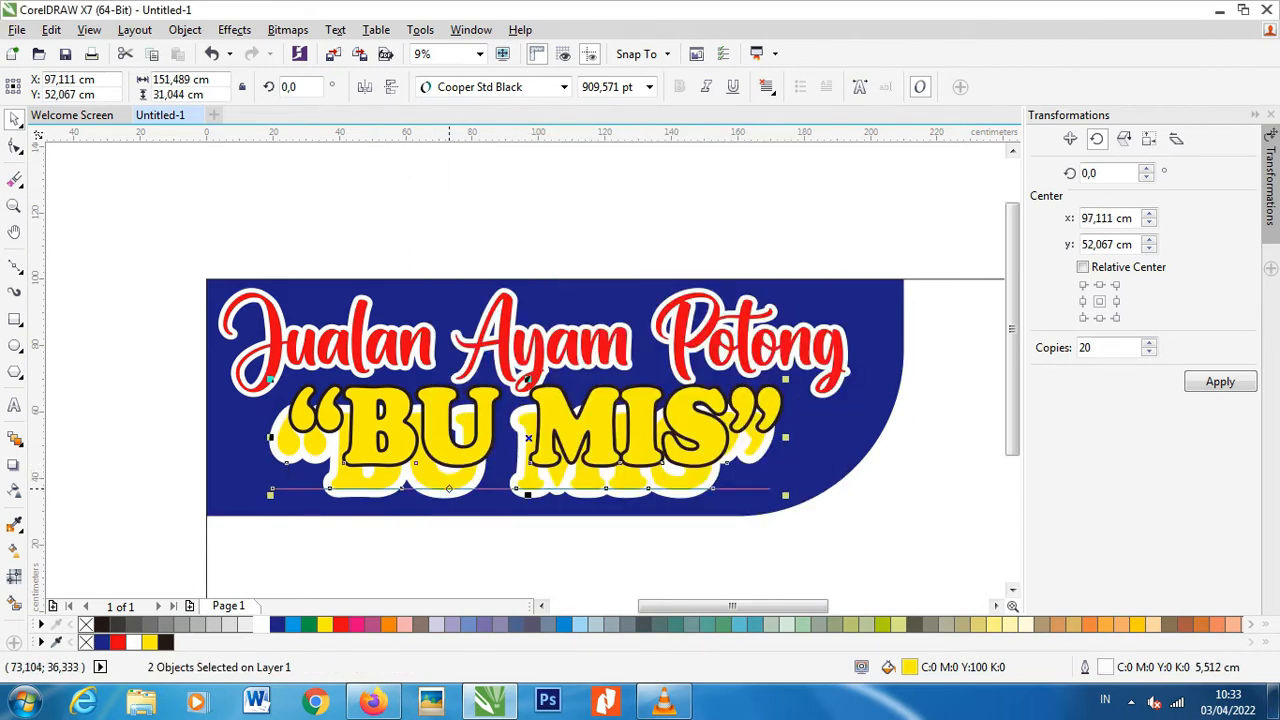
{"action": "key", "text": "c"}
{"action": "key", "text": "e"}
{"action": "left_click", "coordinate": [152, 428]}
{"action": "scroll", "coordinate": [348, 419], "scroll_direction": "down", "scroll_amount": 1}
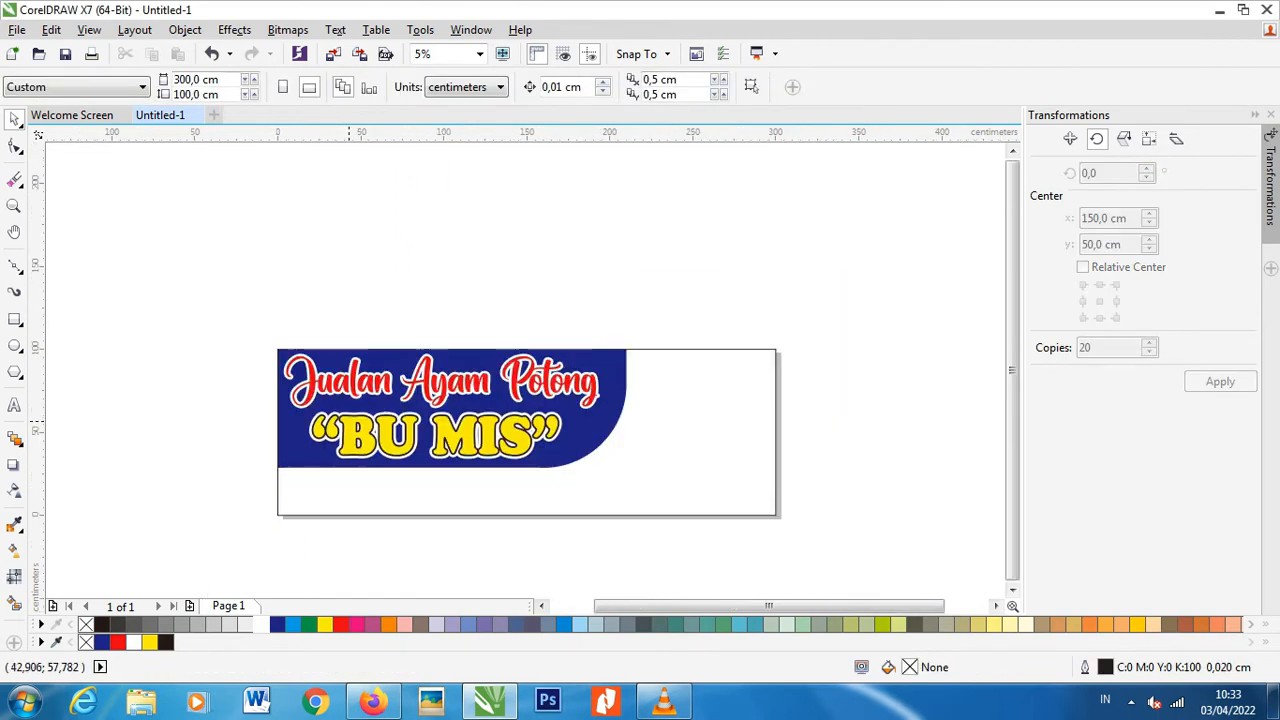
{"action": "scroll", "coordinate": [418, 442], "scroll_direction": "up", "scroll_amount": 1}
{"action": "left_click", "coordinate": [407, 448]}
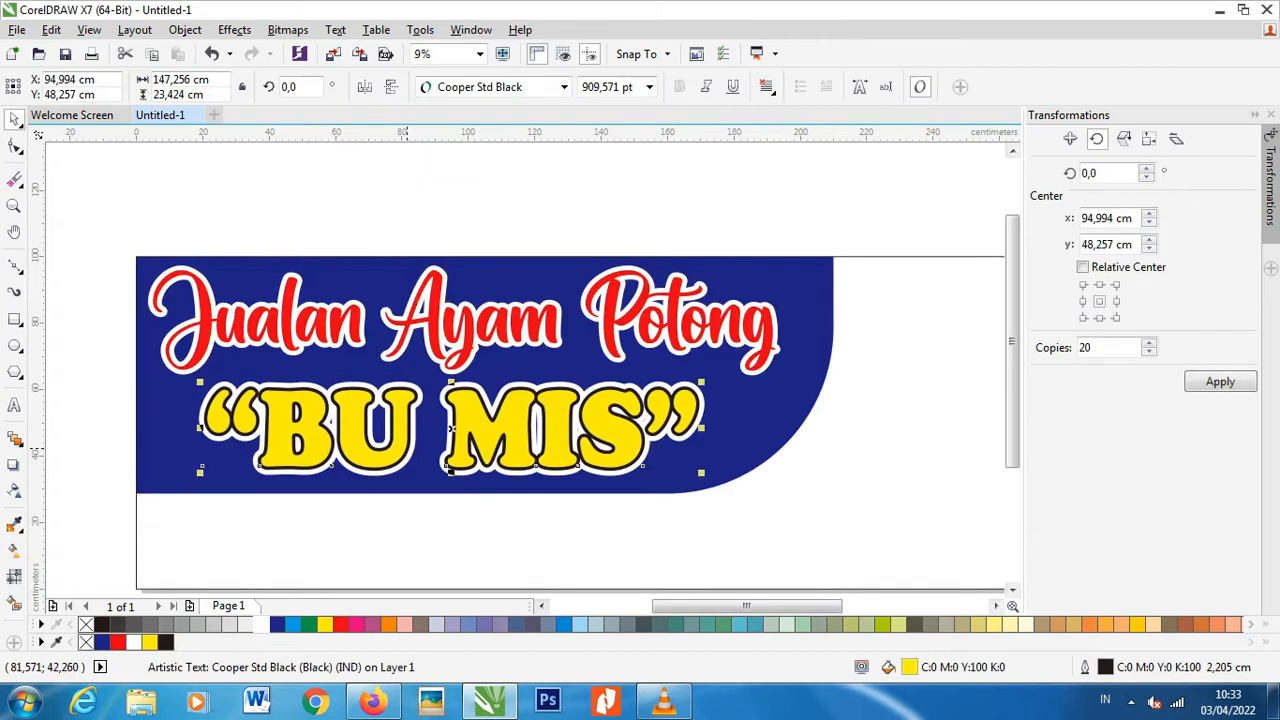
{"action": "left_click_drag", "start_coordinate": [421, 452], "coordinate": [429, 441]}
{"action": "key", "text": "ctrl+z"}
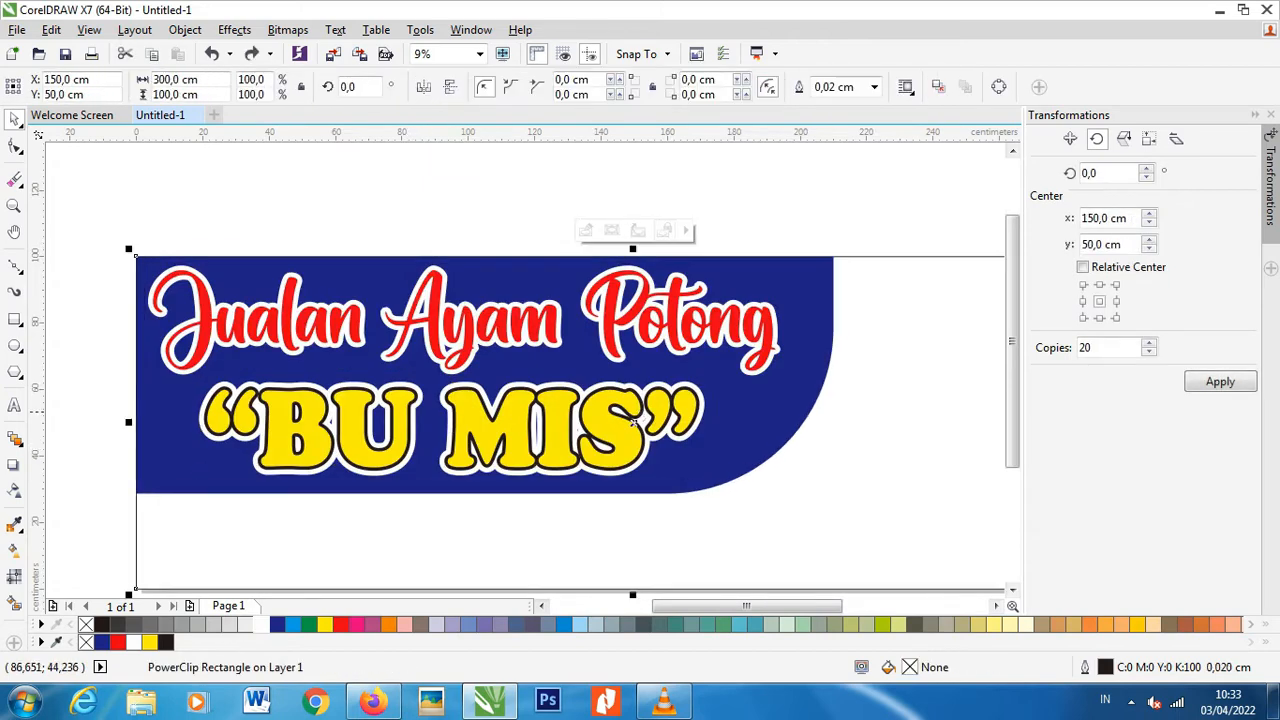
{"action": "left_click", "coordinate": [103, 420]}
Move the front "BU MIS" copy up off the back one and set its black outline width to 2.5 cm
{"action": "left_click", "coordinate": [284, 449]}
{"action": "left_click_drag", "start_coordinate": [282, 454], "coordinate": [280, 435]}
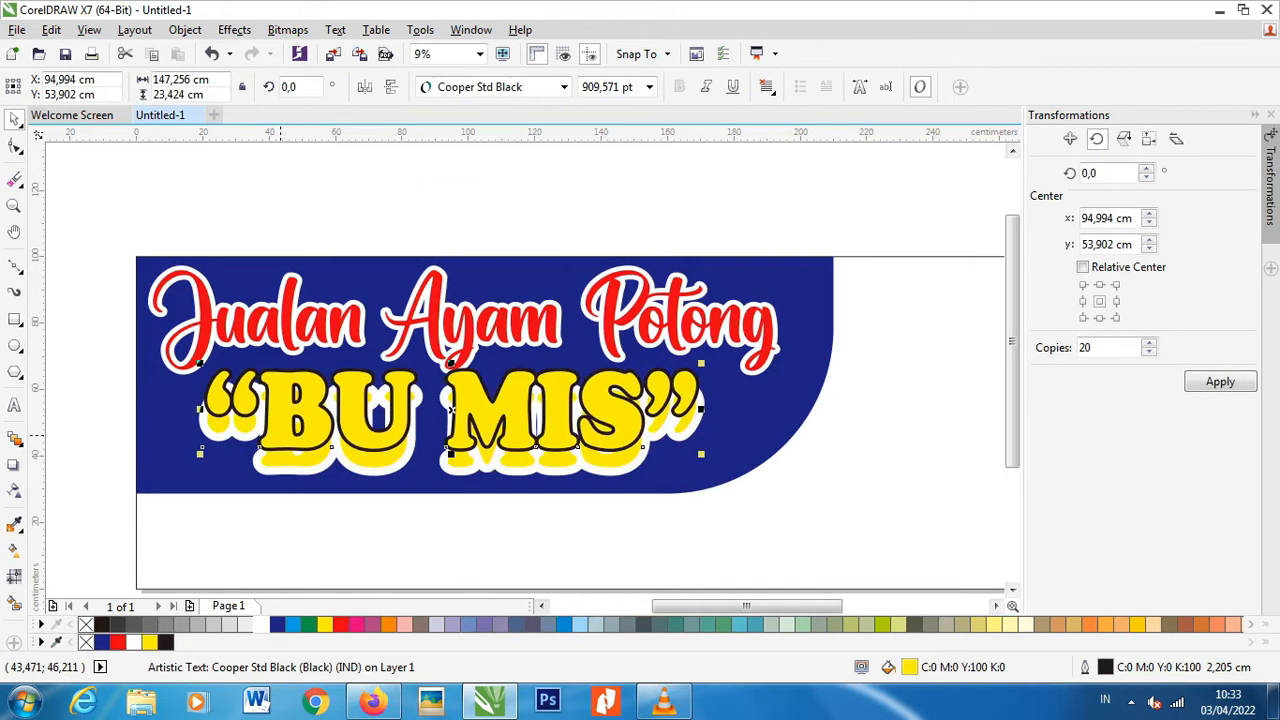
{"action": "key", "text": "F12"}
{"action": "left_click", "coordinate": [519, 227]}
{"action": "left_click", "coordinate": [519, 227]}
{"action": "left_click_drag", "start_coordinate": [498, 227], "coordinate": [450, 227]}
{"action": "type", "text": "2,5"}
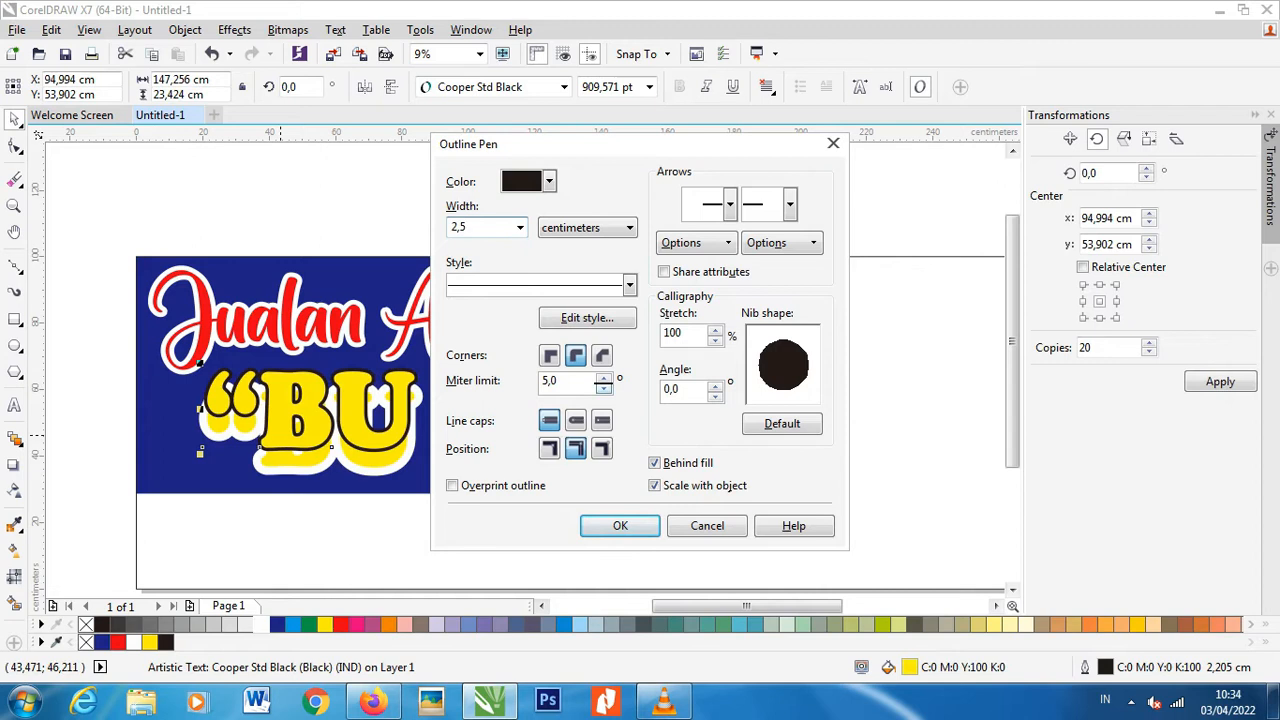
{"action": "left_click", "coordinate": [620, 525]}
Centre the front "BU MIS" copy on the white-outlined copy again and clear the selection
{"action": "left_click", "coordinate": [546, 463], "text": "shift"}
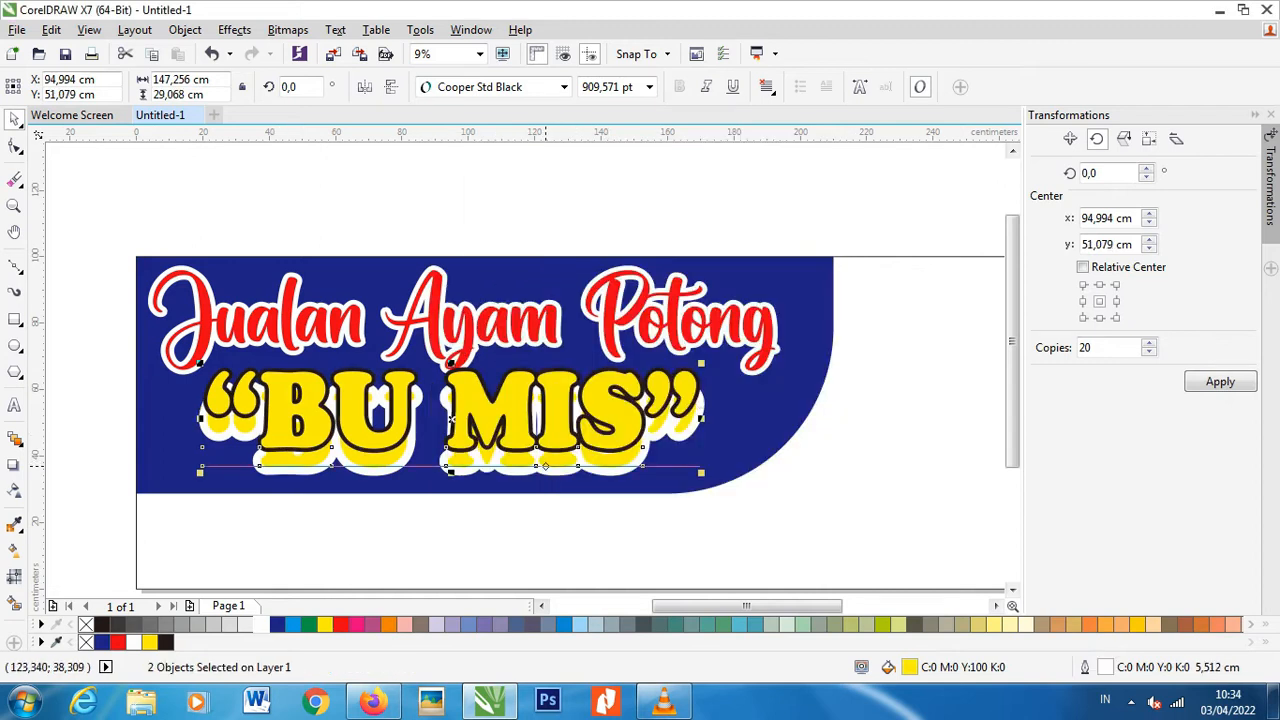
{"action": "scroll", "coordinate": [546, 461], "scroll_direction": "down", "scroll_amount": 2}
{"action": "left_click", "coordinate": [261, 310]}
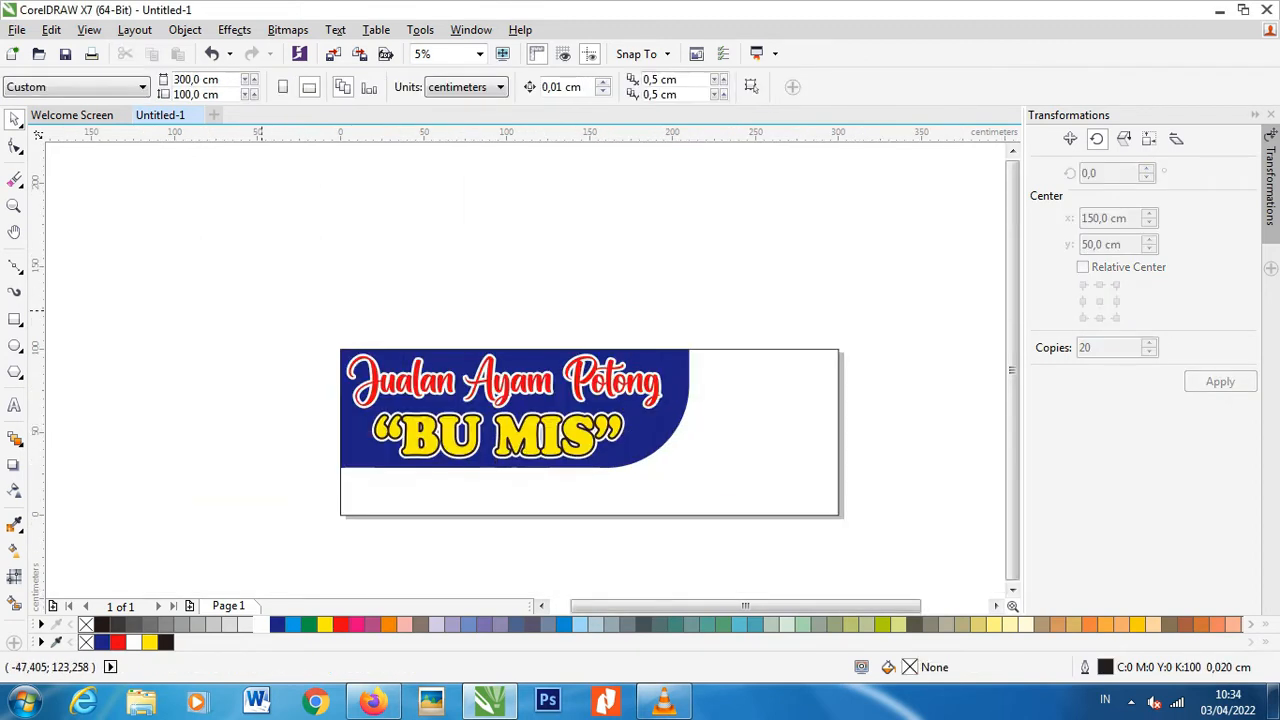
{"action": "scroll", "coordinate": [261, 310], "scroll_direction": "down", "scroll_amount": 2}
{"action": "scroll", "coordinate": [532, 392], "scroll_direction": "up", "scroll_amount": 2}
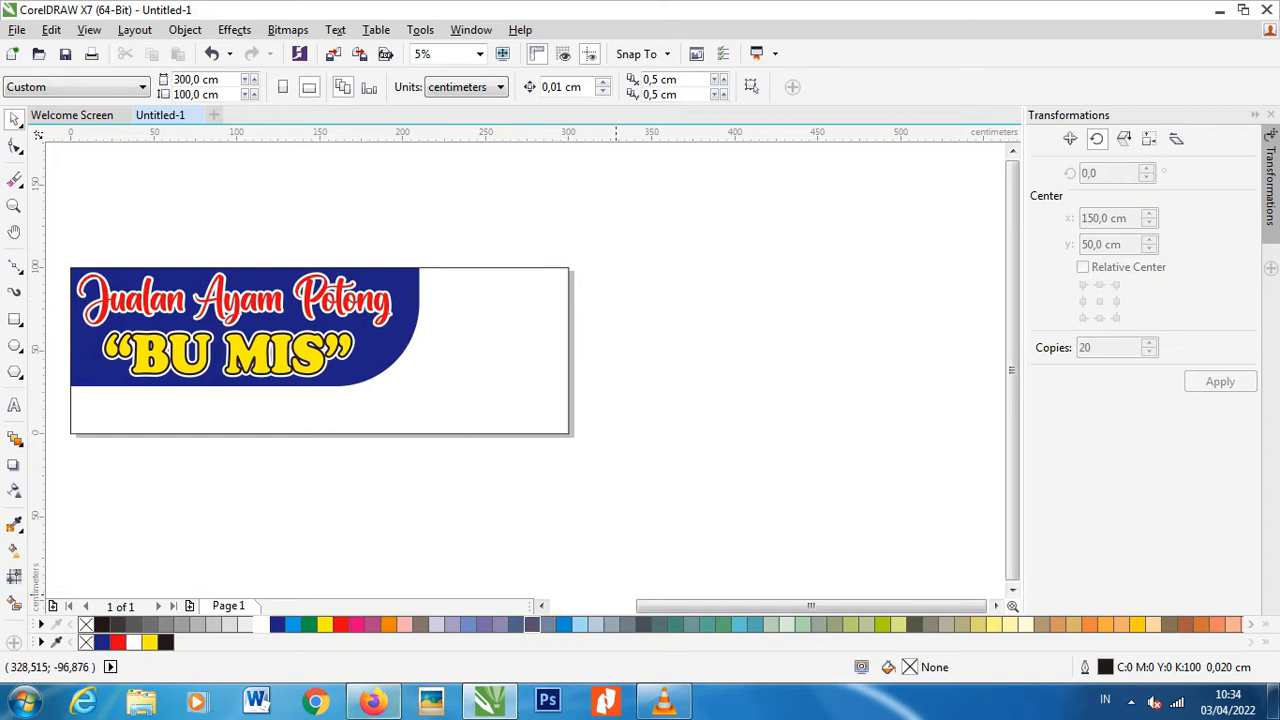
Switch to Firefox and search Google Images for "background orange"
{"action": "left_click", "coordinate": [373, 701]}
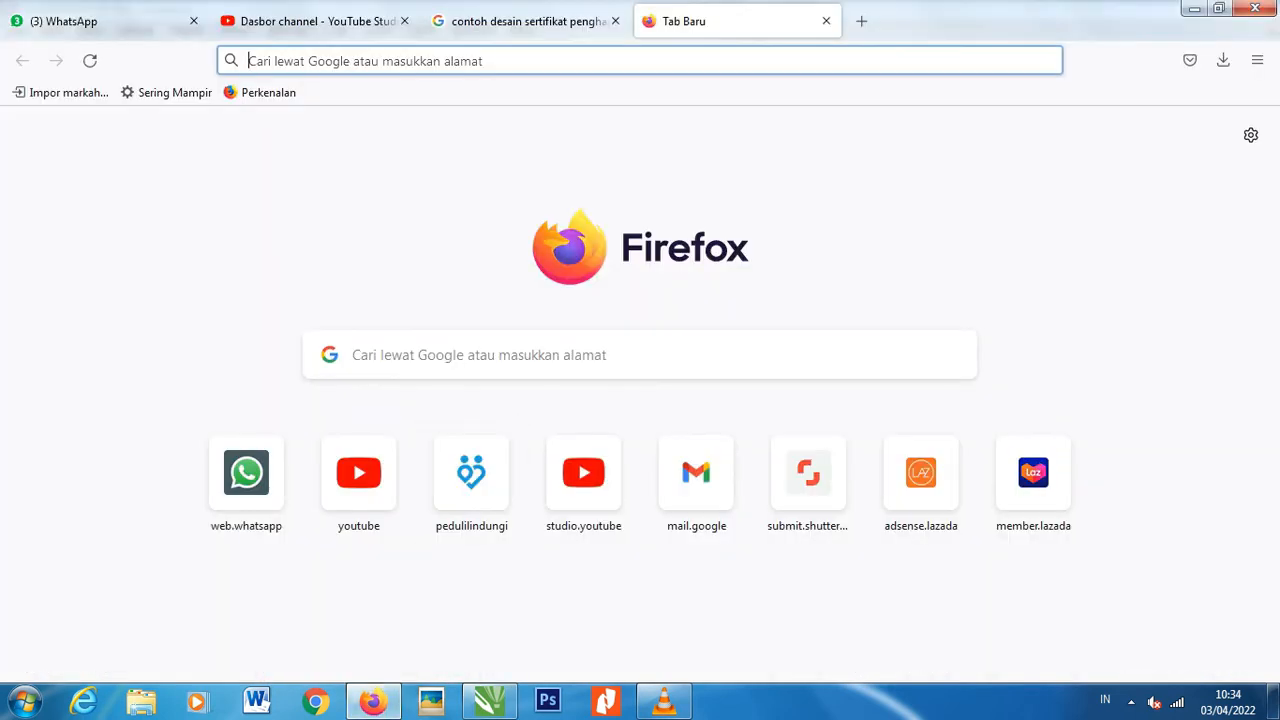
{"action": "left_click", "coordinate": [601, 359]}
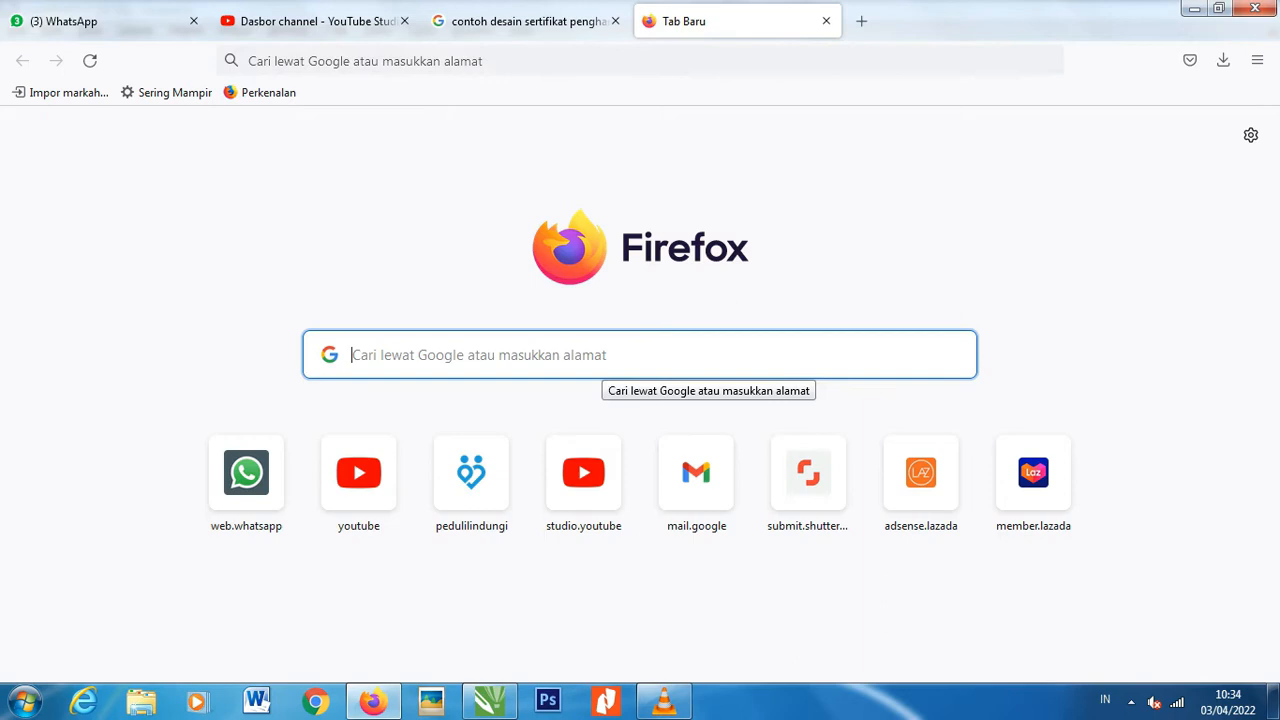
{"action": "type", "text": "BAC"}
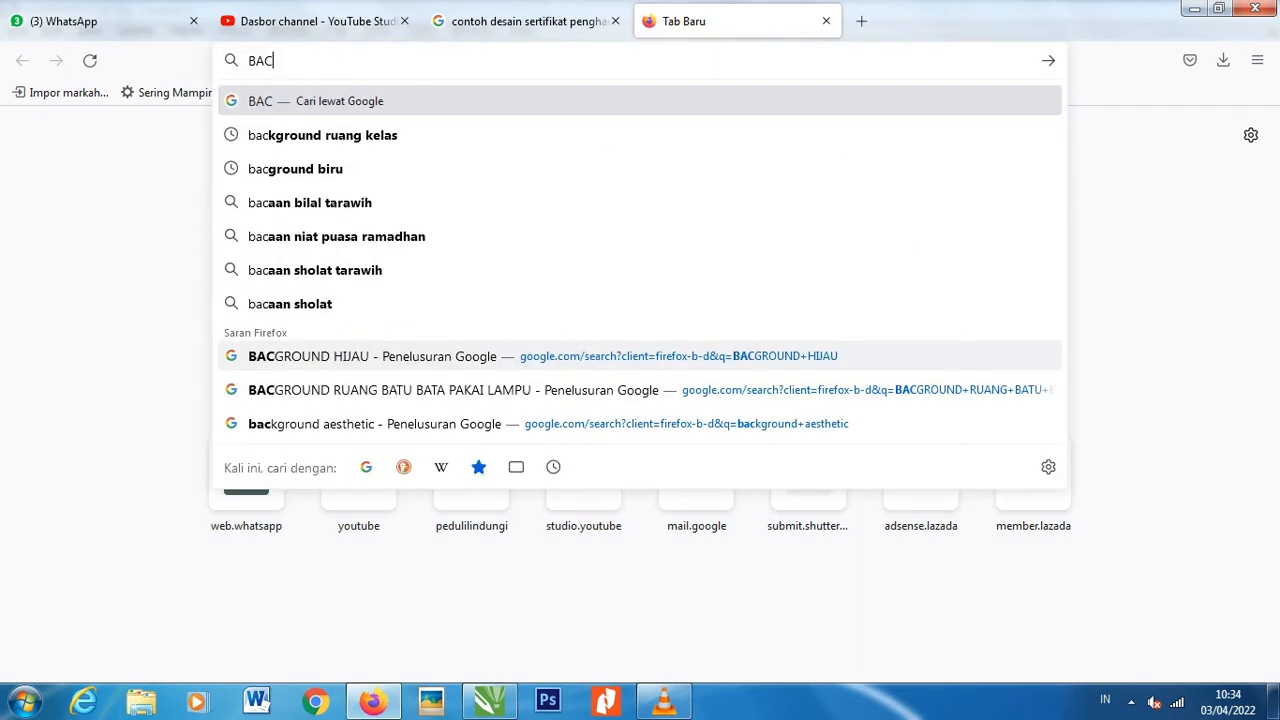
{"action": "type", "text": "KGROUND "}
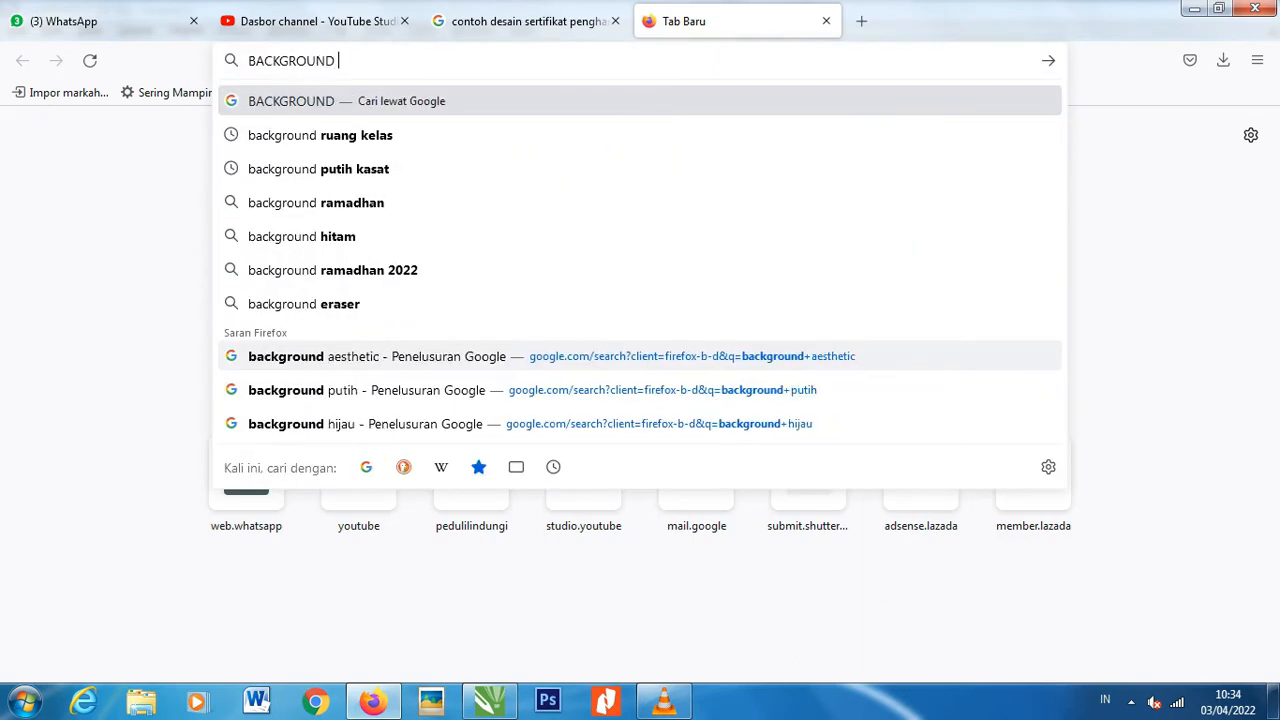
{"action": "type", "text": "ORA"}
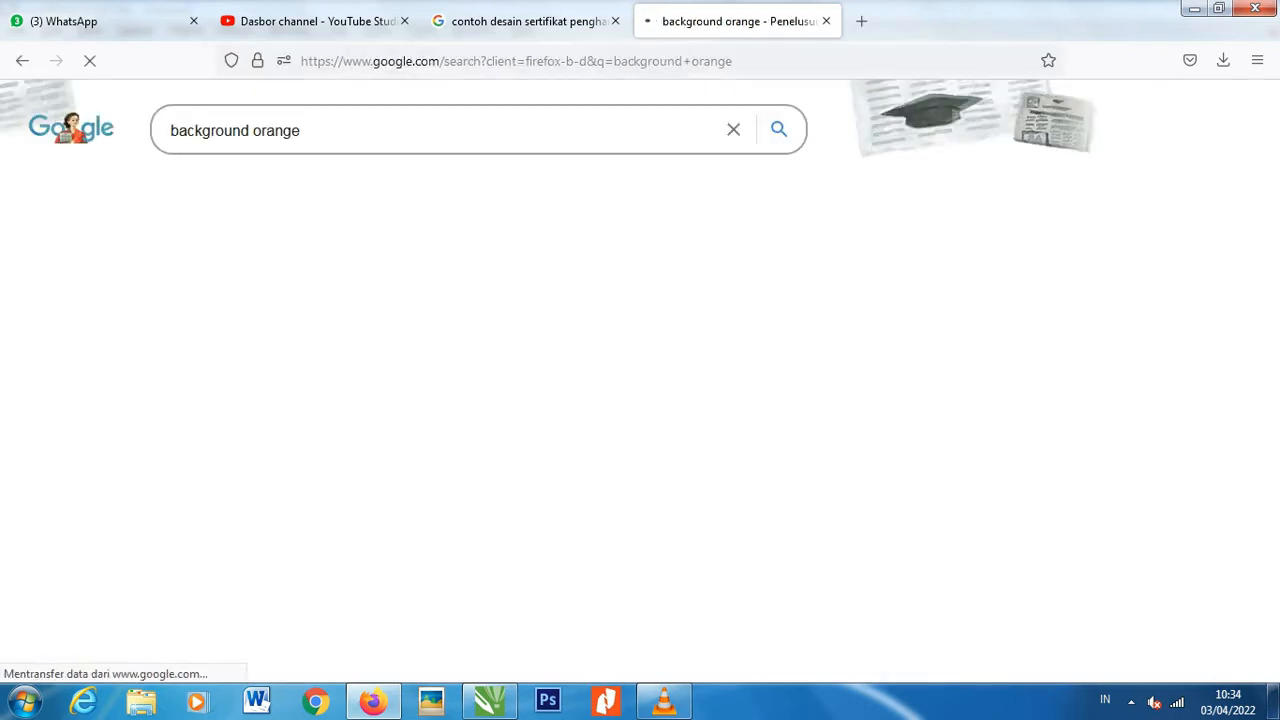
{"action": "left_click", "coordinate": [285, 189]}
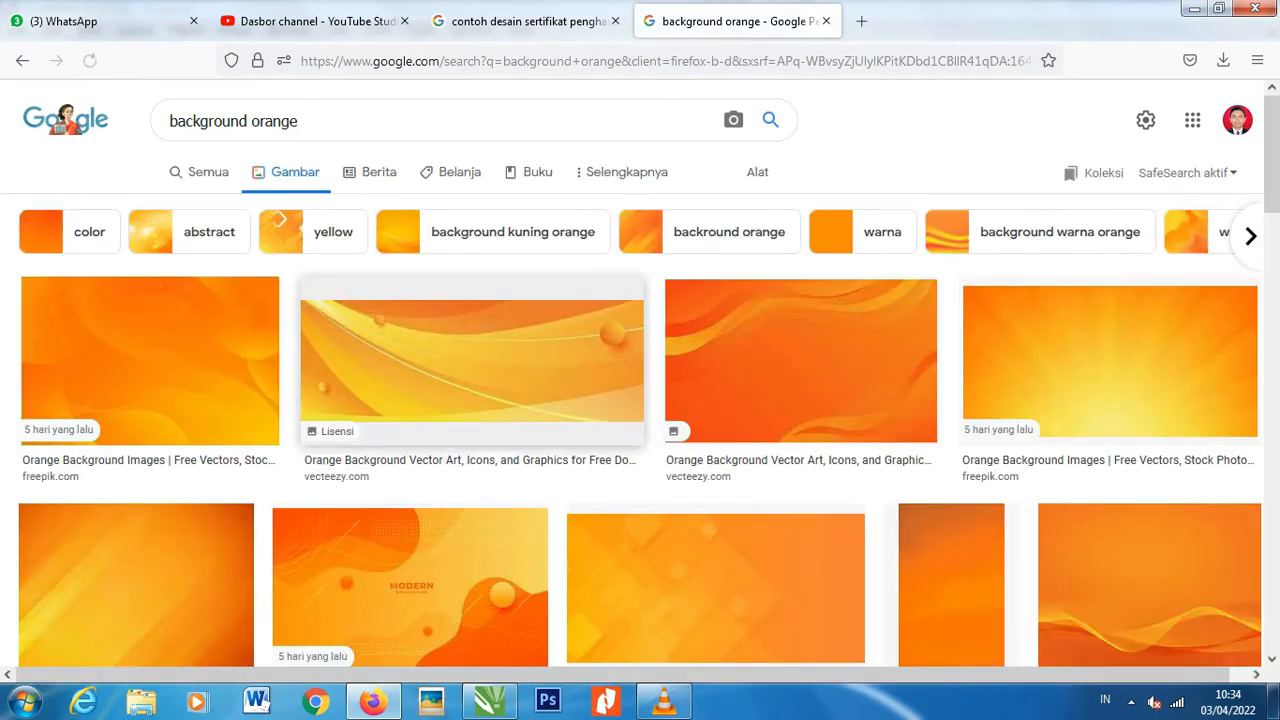
Browse the image results for an orange background suitable for the banner
{"action": "scroll", "coordinate": [470, 350], "scroll_direction": "down", "scroll_amount": 3}
{"action": "scroll", "coordinate": [640, 400], "scroll_direction": "up", "scroll_amount": 3}
{"action": "scroll", "coordinate": [640, 400], "scroll_direction": "down", "scroll_amount": 6}
{"action": "scroll", "coordinate": [640, 400], "scroll_direction": "down", "scroll_amount": 3}
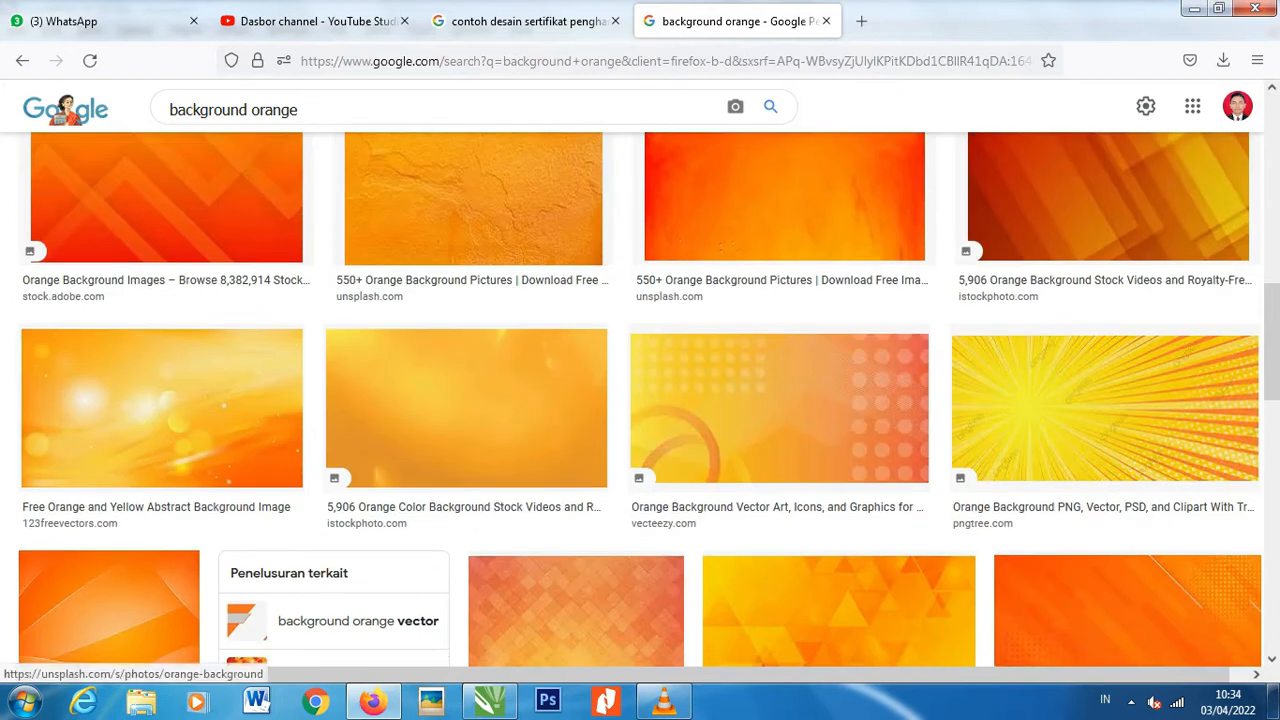
{"action": "scroll", "coordinate": [640, 400], "scroll_direction": "down", "scroll_amount": 3}
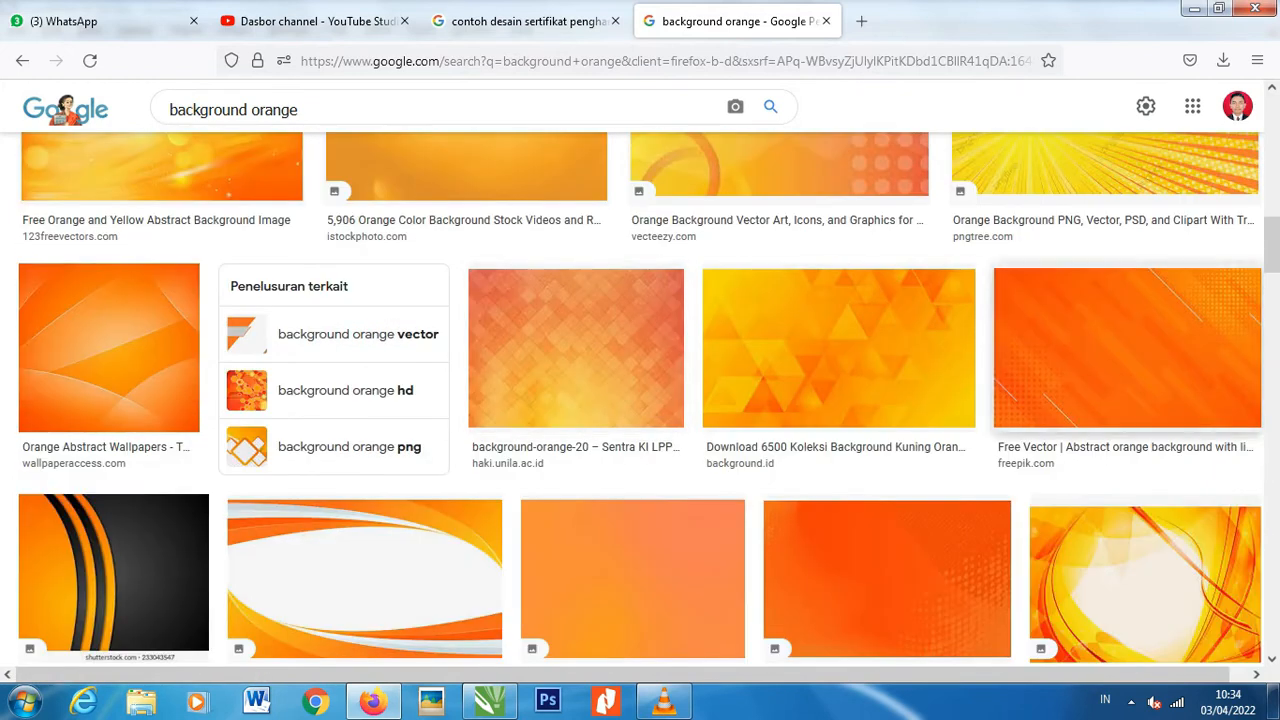
{"action": "scroll", "coordinate": [640, 400], "scroll_direction": "down", "scroll_amount": 4}
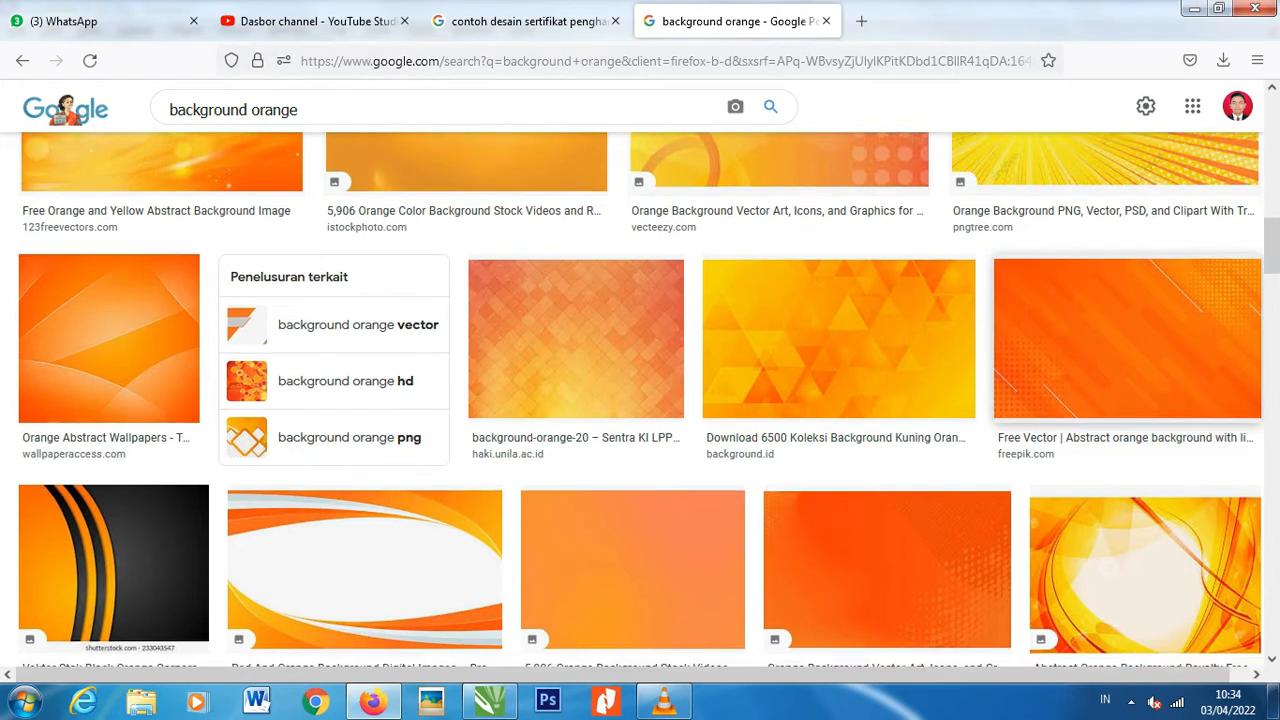
{"action": "scroll", "coordinate": [640, 400], "scroll_direction": "down", "scroll_amount": 4}
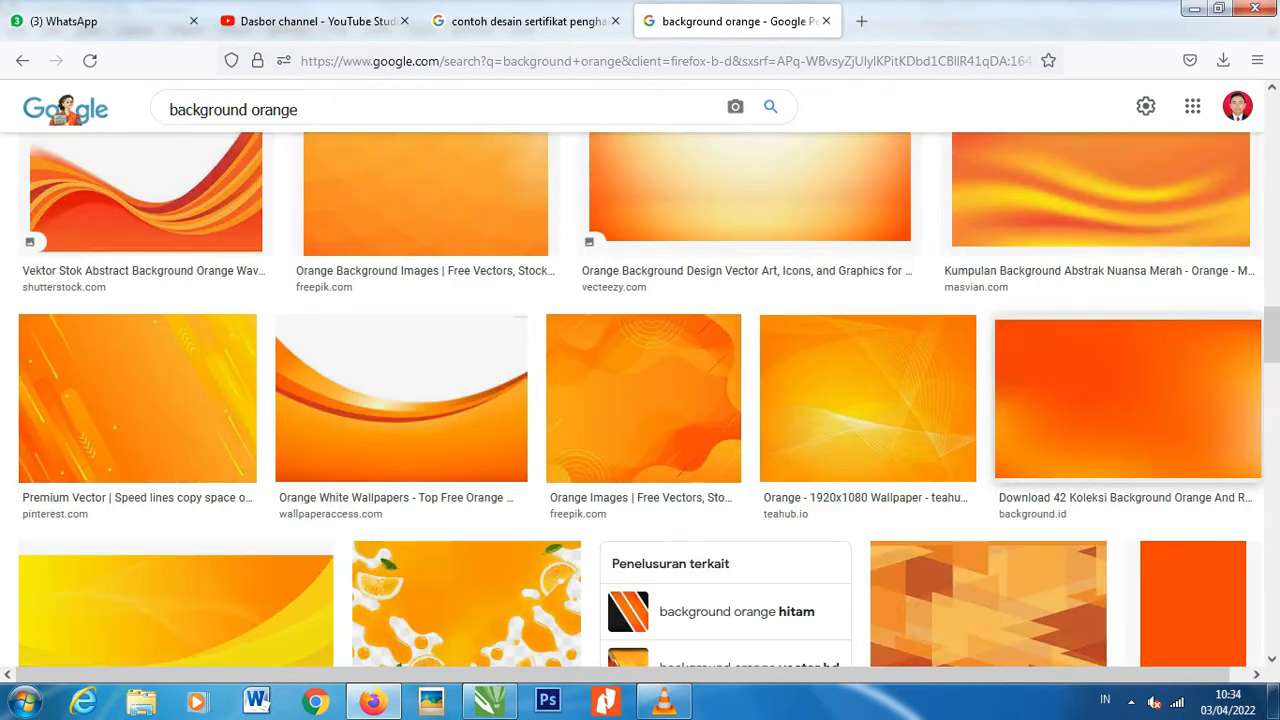
{"action": "scroll", "coordinate": [1090, 400], "scroll_direction": "down", "scroll_amount": 2}
{"action": "scroll", "coordinate": [1090, 400], "scroll_direction": "up", "scroll_amount": 2}
{"action": "scroll", "coordinate": [1090, 400], "scroll_direction": "down", "scroll_amount": 3}
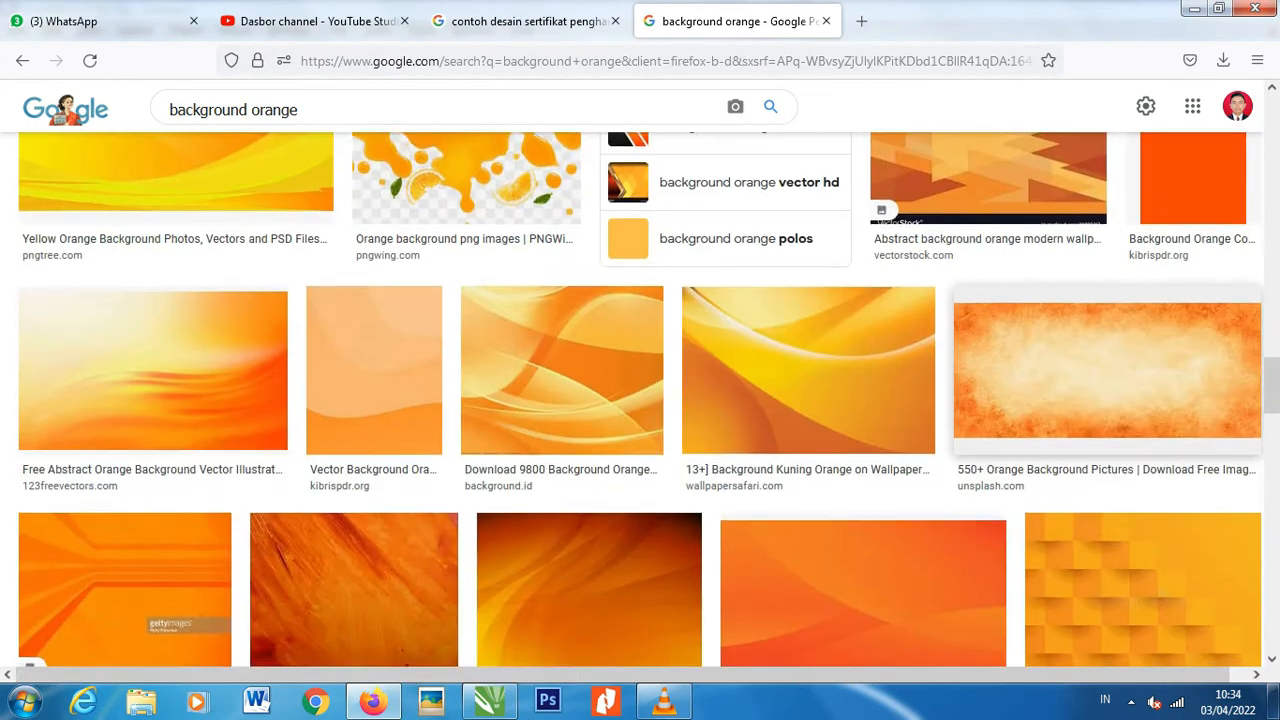
{"action": "scroll", "coordinate": [640, 400], "scroll_direction": "down", "scroll_amount": 5}
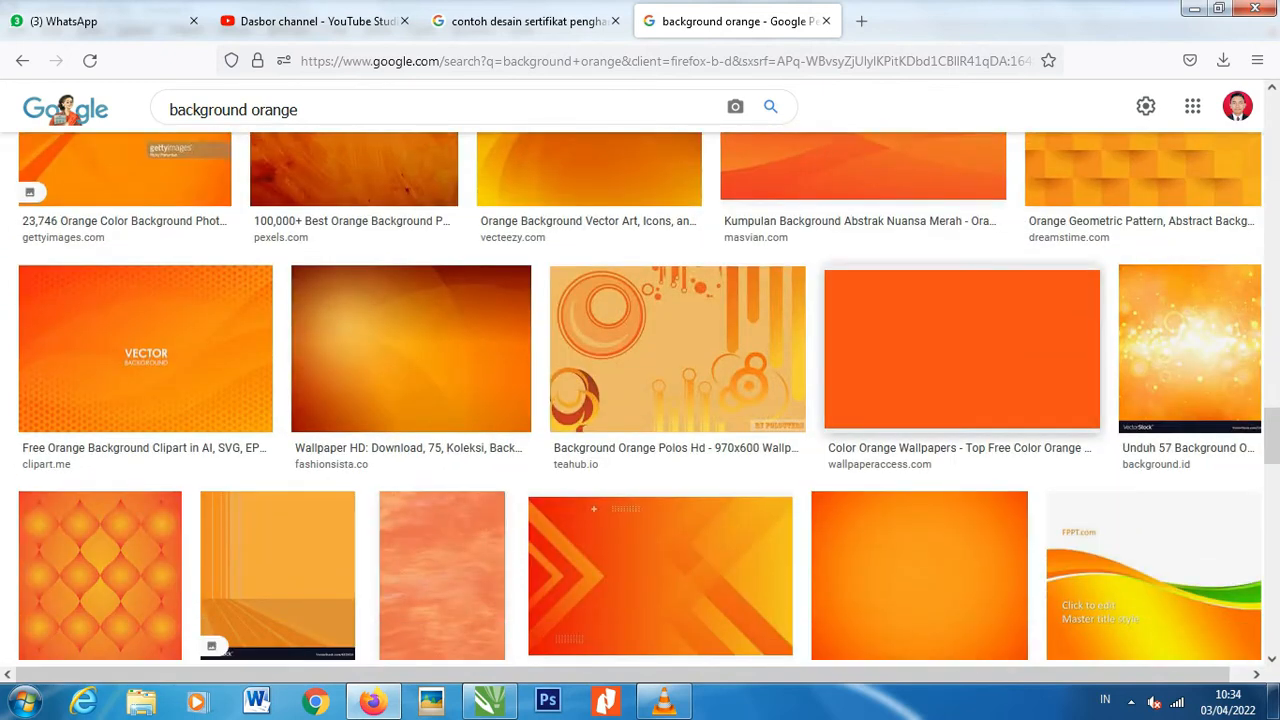
{"action": "scroll", "coordinate": [640, 400], "scroll_direction": "down", "scroll_amount": 3}
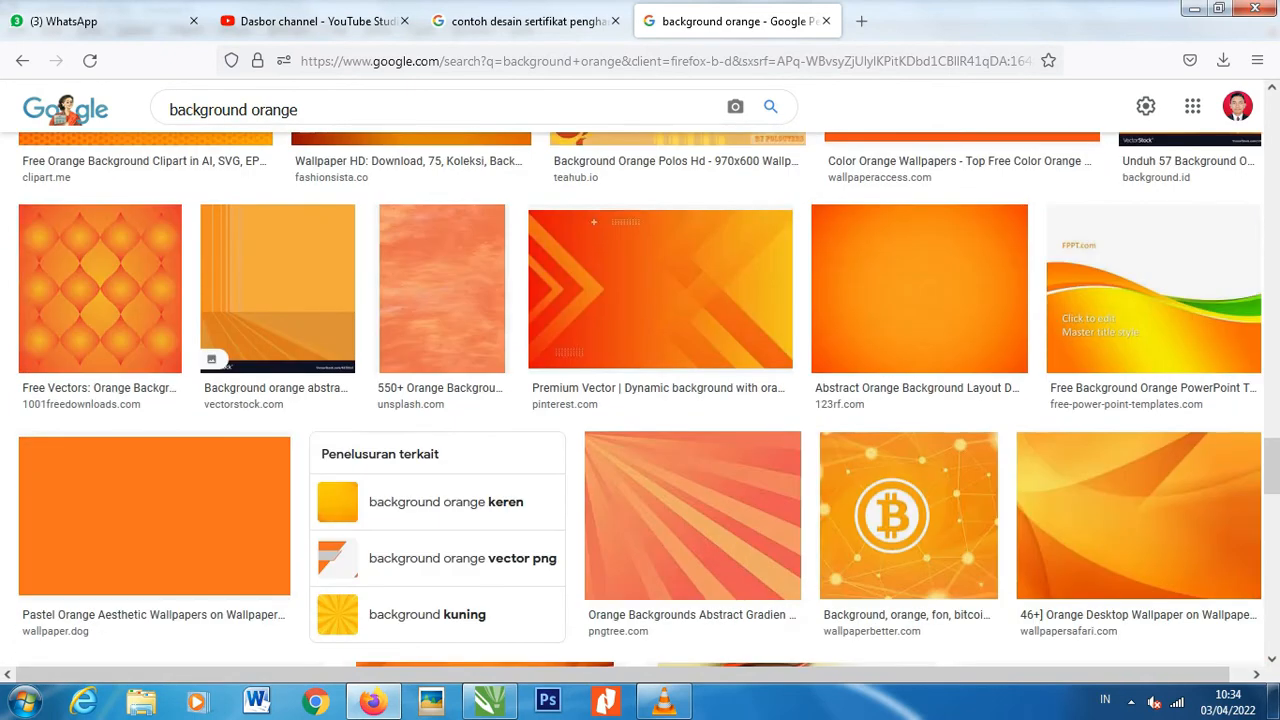
{"action": "scroll", "coordinate": [960, 350], "scroll_direction": "up", "scroll_amount": 3}
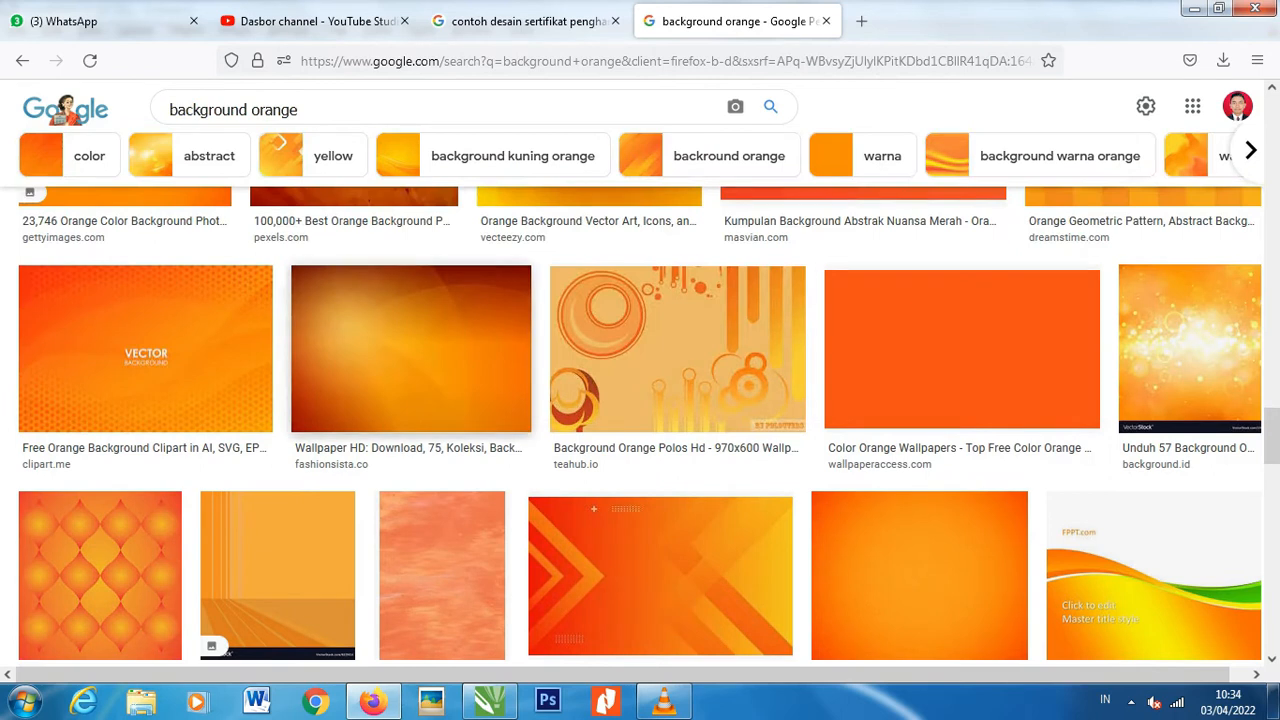
Open the dotted orange gradient image from iStock among the related images and bring it into the CorelDRAW document
{"action": "left_click", "coordinate": [145, 340]}
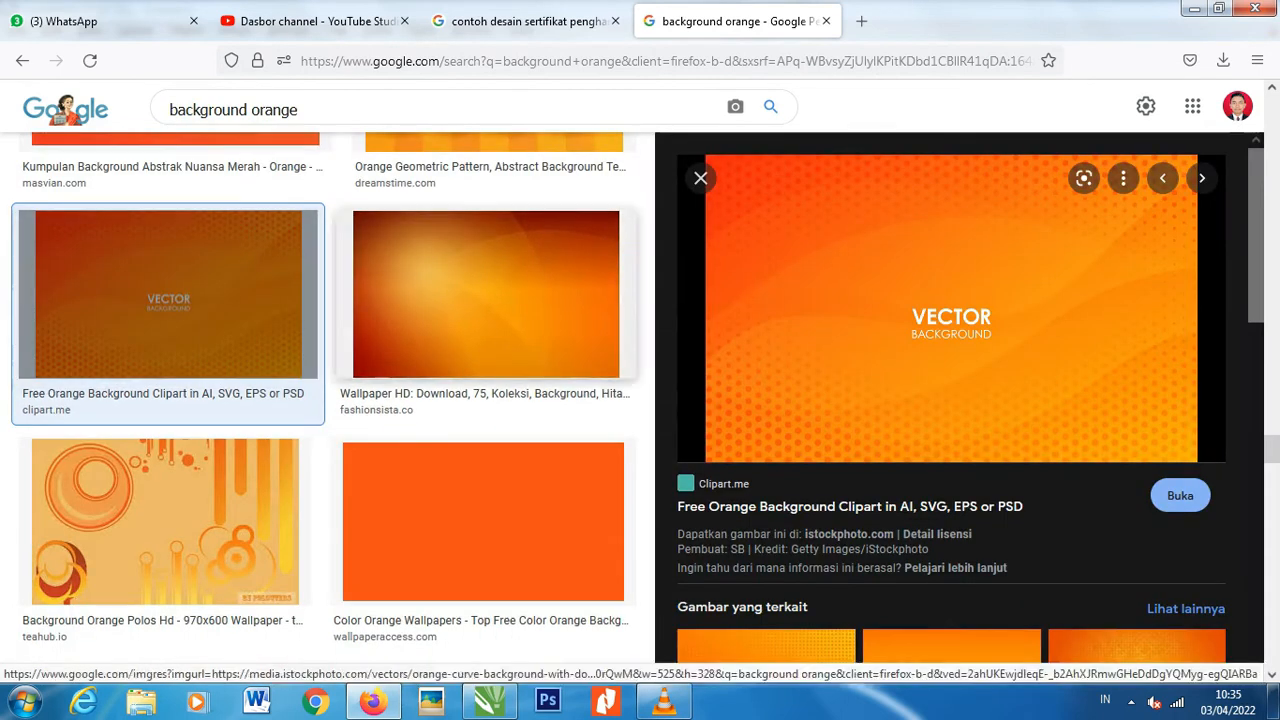
{"action": "scroll", "coordinate": [950, 350], "scroll_direction": "down", "scroll_amount": 3}
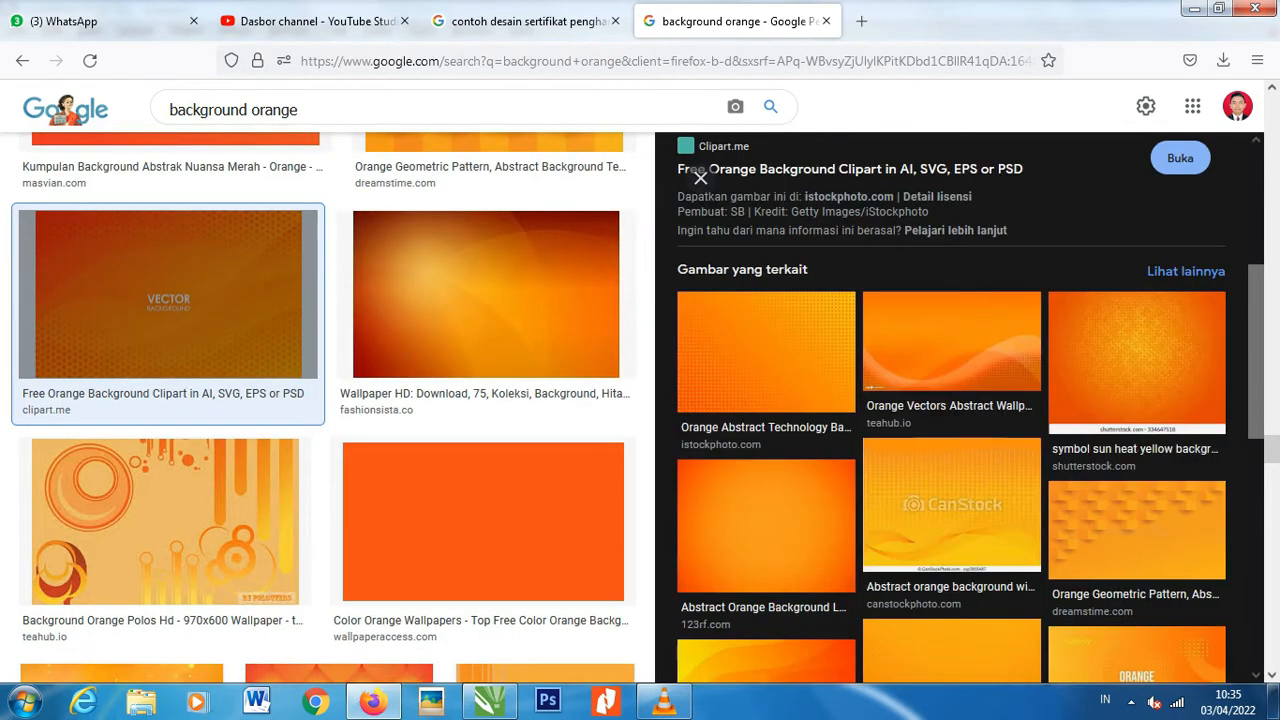
{"action": "left_click", "coordinate": [766, 350]}
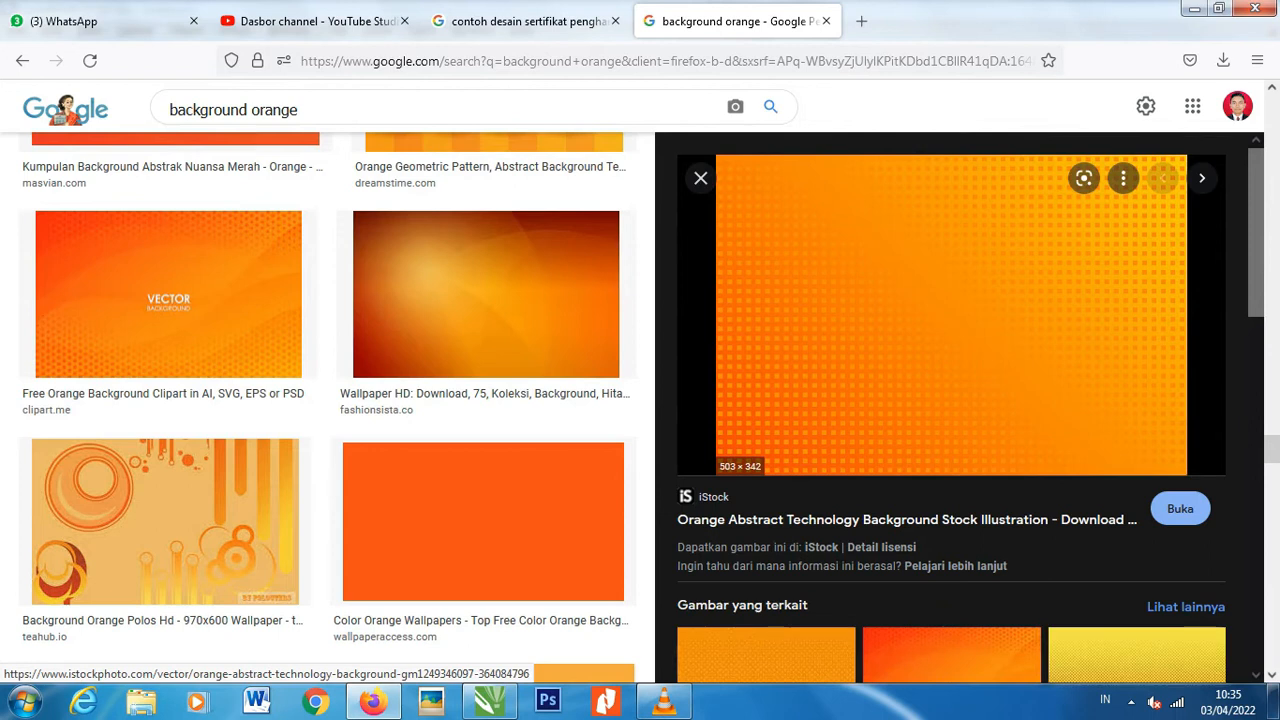
{"action": "scroll", "coordinate": [950, 400], "scroll_direction": "down", "scroll_amount": 2}
{"action": "scroll", "coordinate": [950, 400], "scroll_direction": "up", "scroll_amount": 2}
{"action": "left_click_drag", "start_coordinate": [950, 320], "coordinate": [620, 445]}
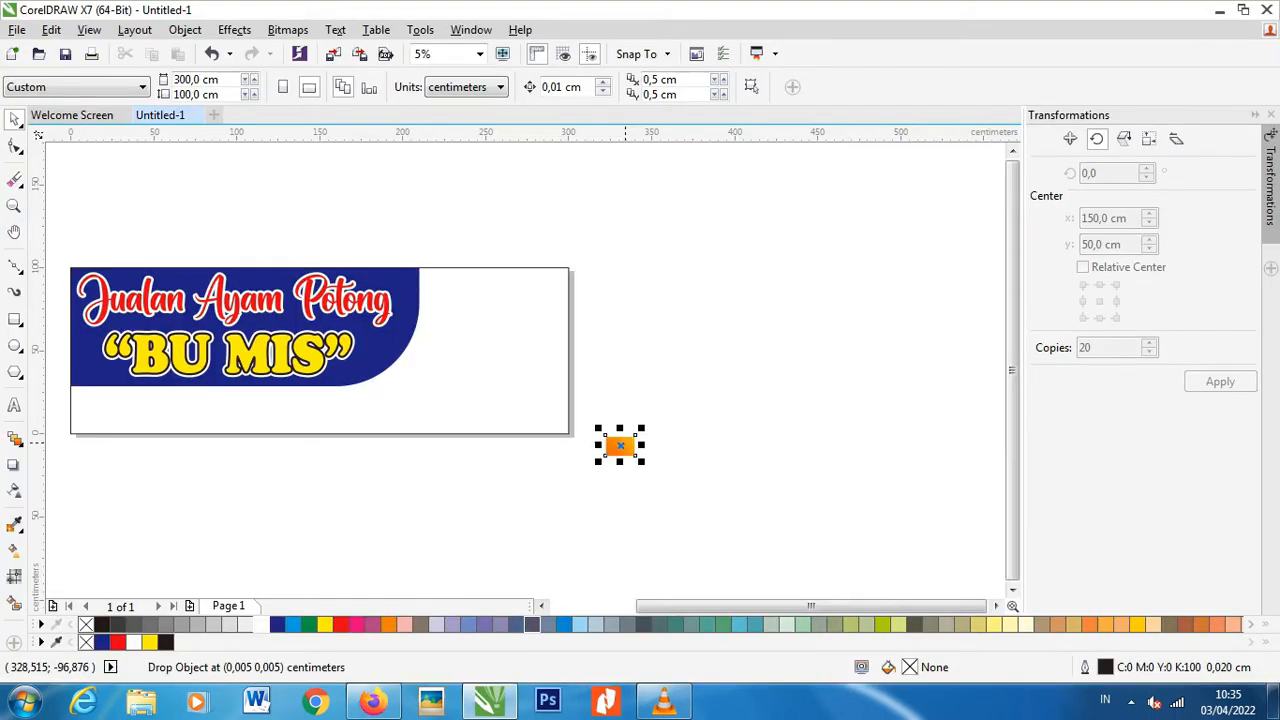
Enlarge the imported orange image to about 184 x 125 cm and place it beside the banner
{"action": "scroll", "coordinate": [625, 445], "scroll_direction": "up", "scroll_amount": 2}
{"action": "scroll", "coordinate": [630, 440], "scroll_direction": "down", "scroll_amount": 2}
{"action": "left_click_drag", "start_coordinate": [641, 428], "coordinate": [773, 339]}
{"action": "scroll", "coordinate": [631, 426], "scroll_direction": "down", "scroll_amount": 1}
{"action": "left_click_drag", "start_coordinate": [677, 408], "coordinate": [838, 369]}
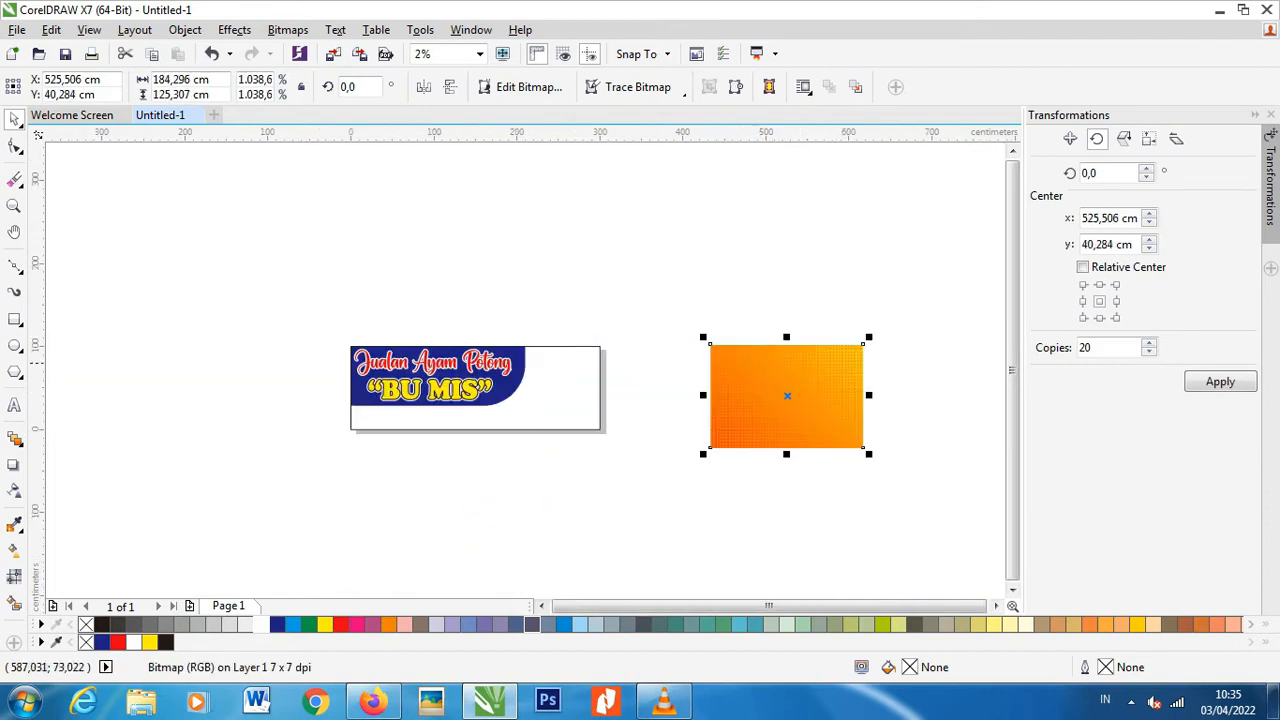
PowerClip the orange image inside the 300 x 100 cm banner frame
{"action": "right_click", "coordinate": [809, 371]}
{"action": "left_click", "coordinate": [875, 164]}
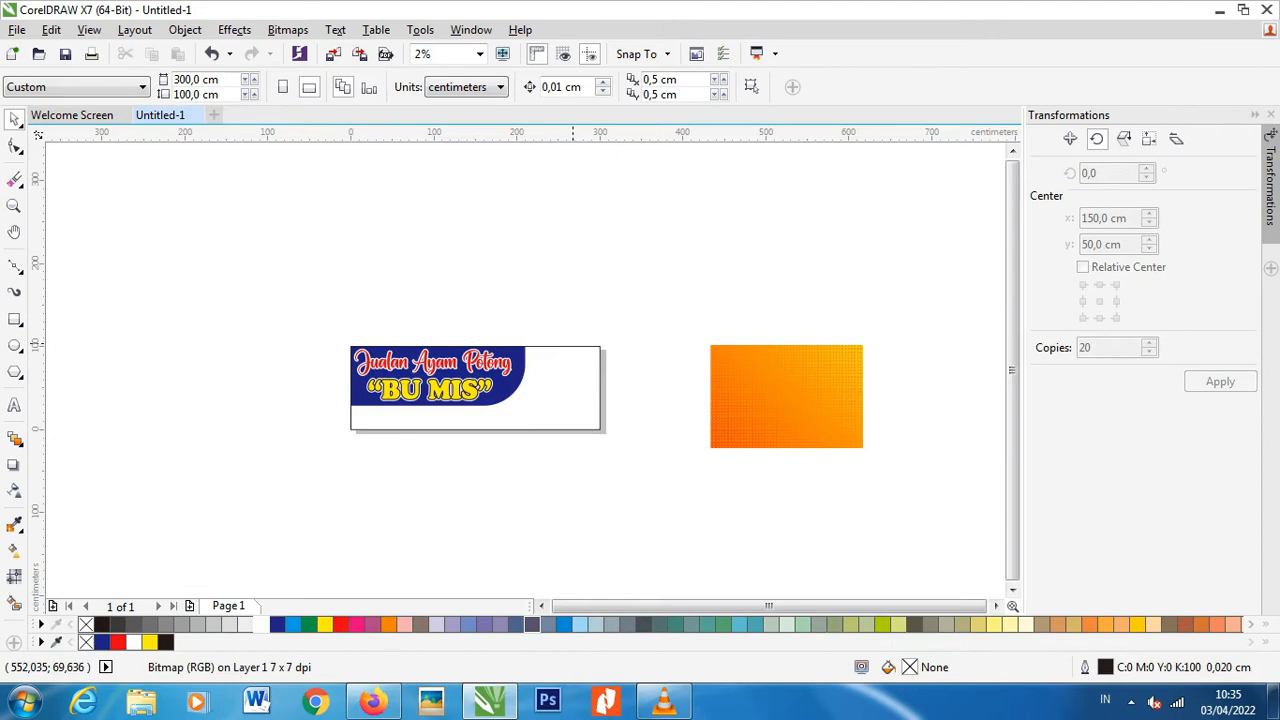
{"action": "left_click", "coordinate": [573, 346]}
Edit the PowerClip contents, stretch the orange image to about 319 cm wide so it covers the banner, and finish editing
{"action": "left_click", "coordinate": [525, 386]}
{"action": "right_click", "coordinate": [525, 386]}
{"action": "left_click", "coordinate": [600, 191]}
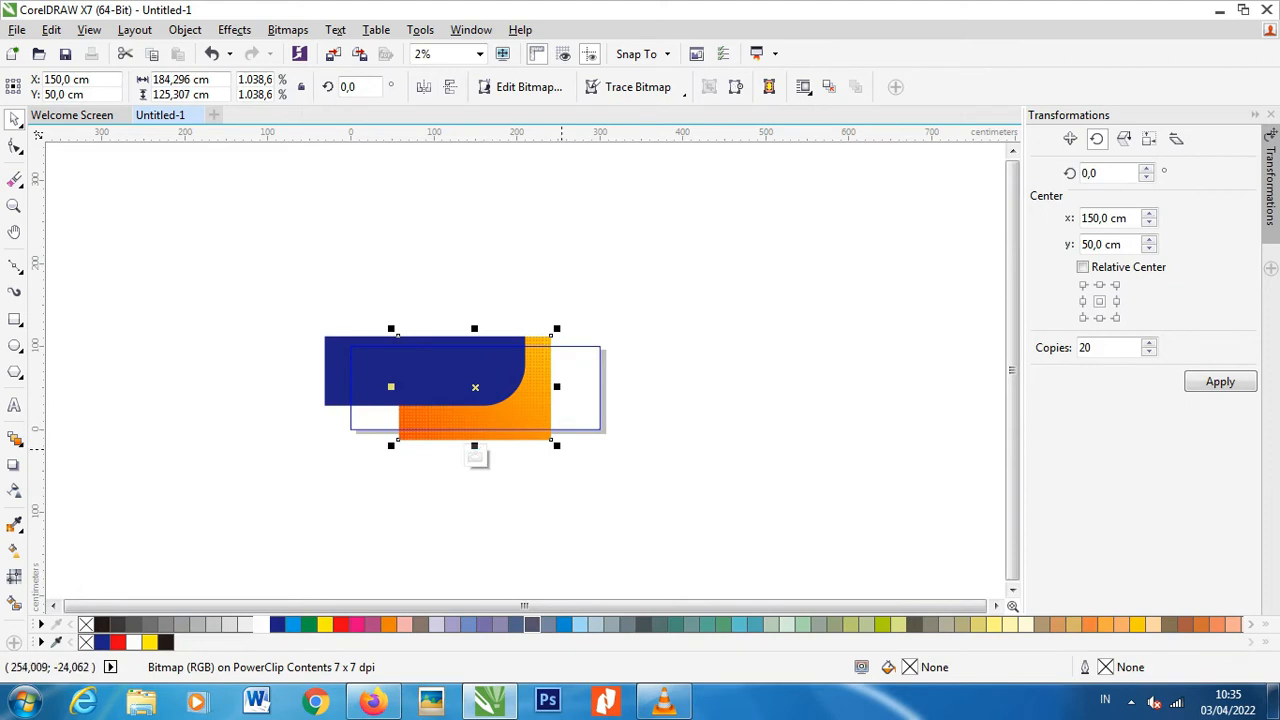
{"action": "left_click_drag", "start_coordinate": [557, 386], "coordinate": [606, 404]}
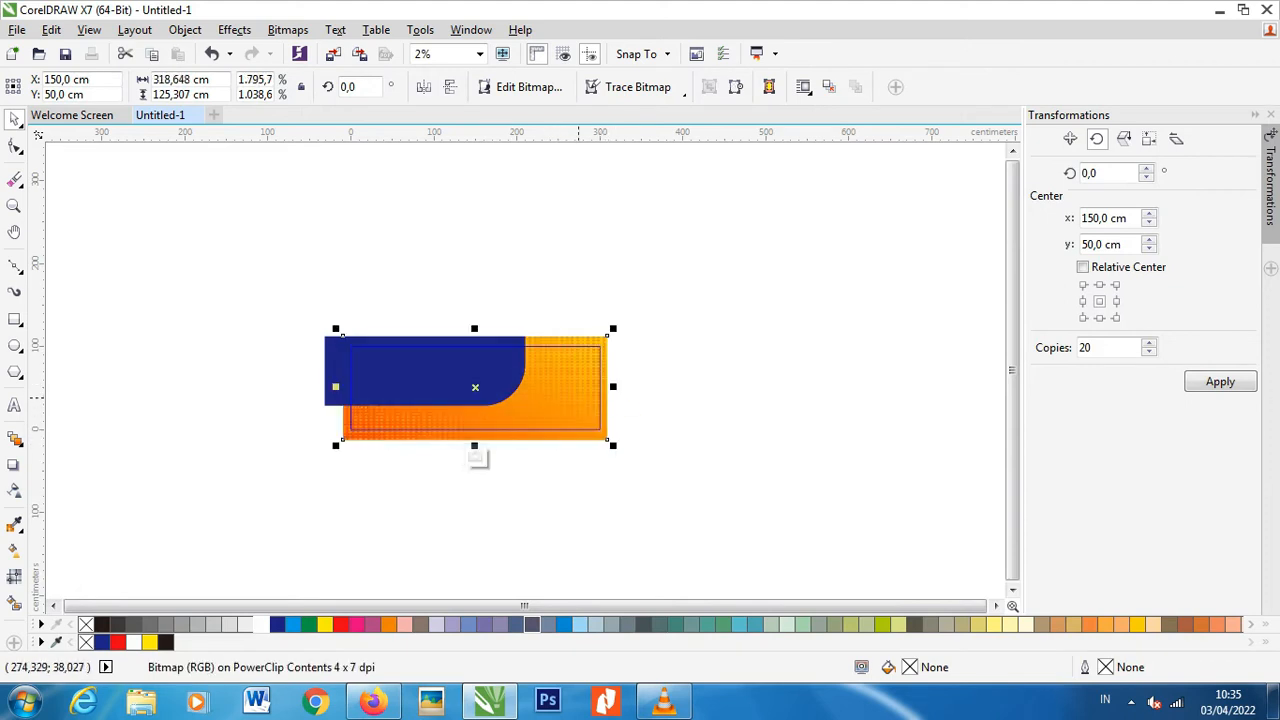
{"action": "scroll", "coordinate": [578, 398], "scroll_direction": "up", "scroll_amount": 2}
{"action": "right_click", "coordinate": [542, 398]}
{"action": "left_click", "coordinate": [600, 331]}
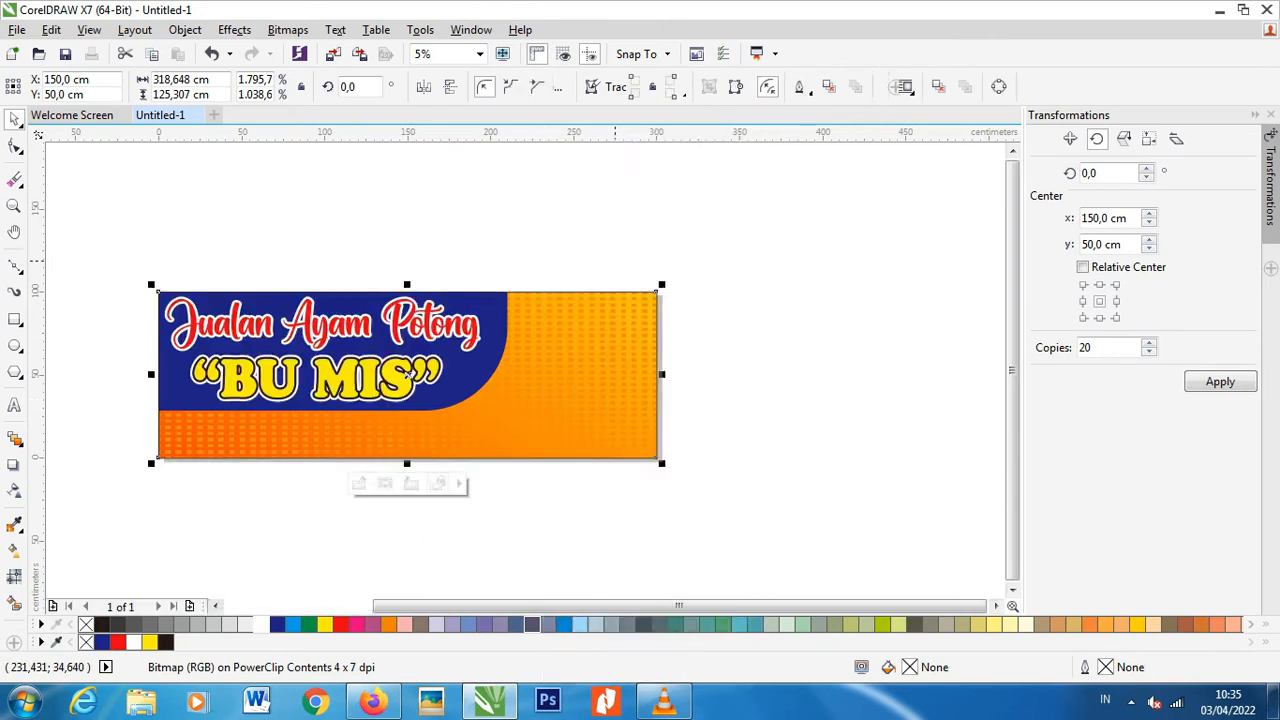
{"action": "key", "text": "Escape"}
{"action": "scroll", "coordinate": [575, 420], "scroll_direction": "down", "scroll_amount": 2}
{"action": "scroll", "coordinate": [575, 400], "scroll_direction": "up", "scroll_amount": 2}
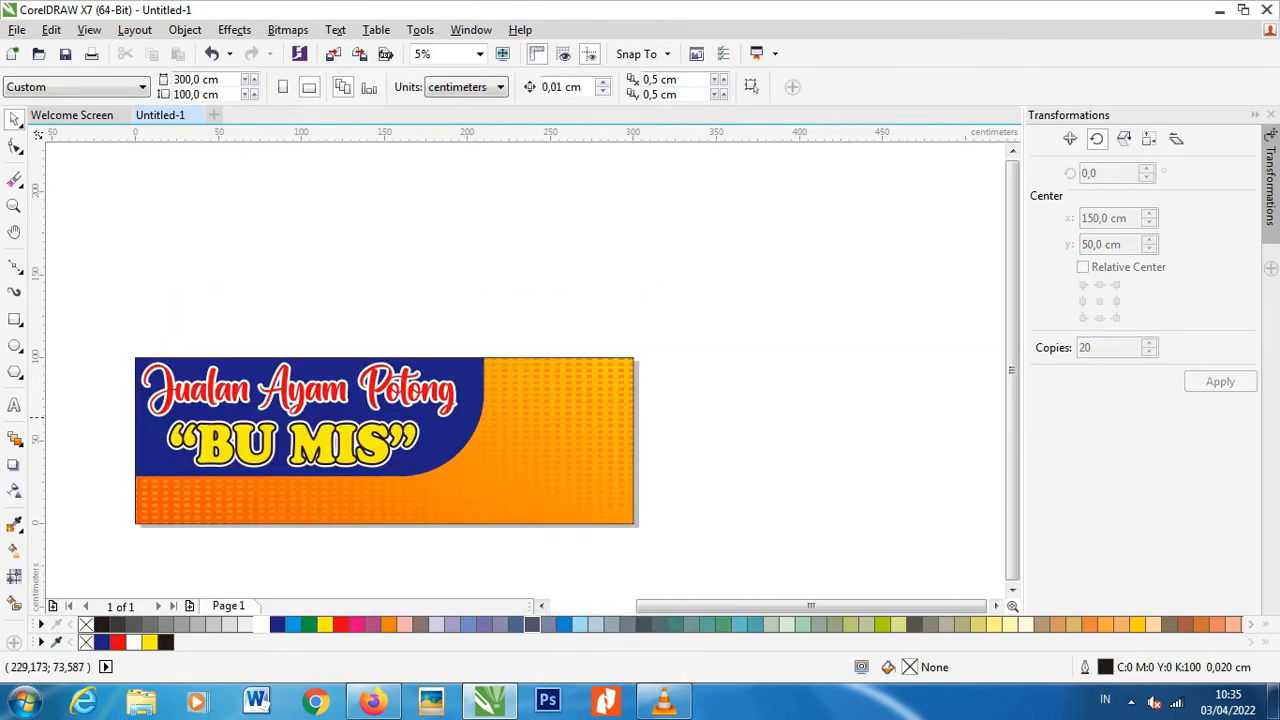
Draw a yellow rectangle without outline, about 128 x 16 cm, along the banner's upper edge from the blue shape past the right end
{"action": "left_click", "coordinate": [15, 319]}
{"action": "left_click_drag", "start_coordinate": [464, 357], "coordinate": [652, 381]}
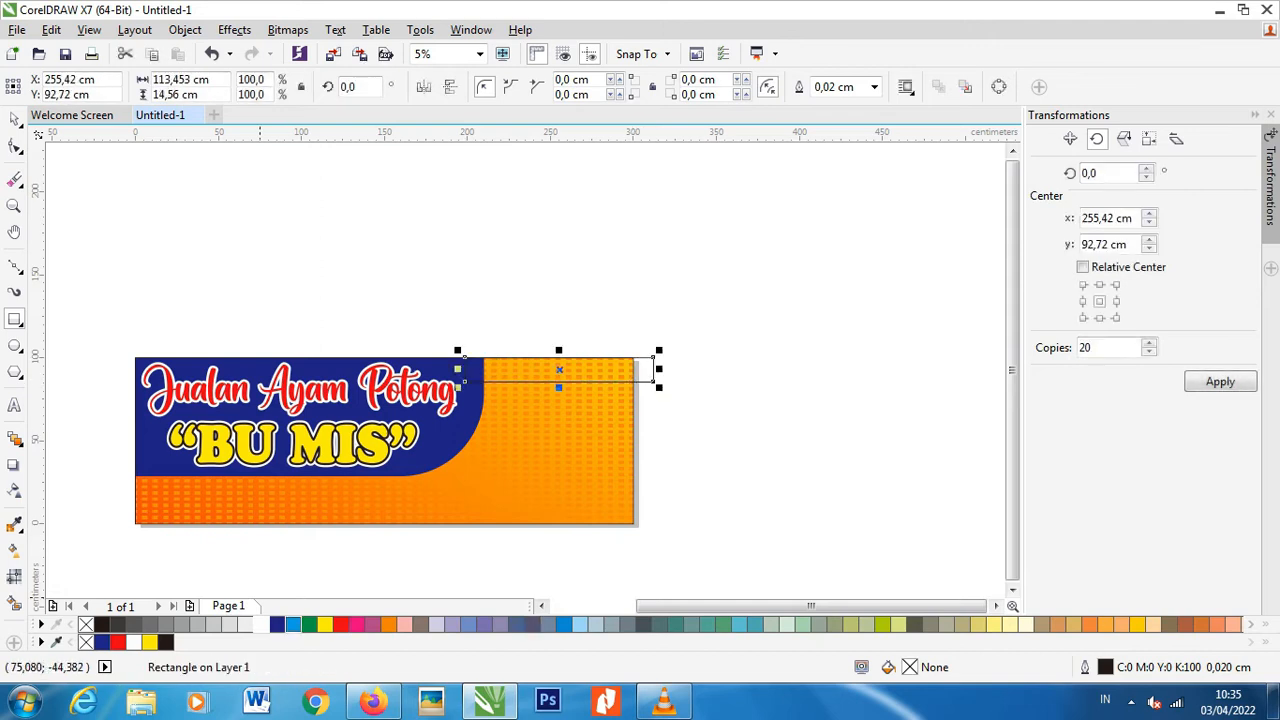
{"action": "left_click", "coordinate": [325, 624]}
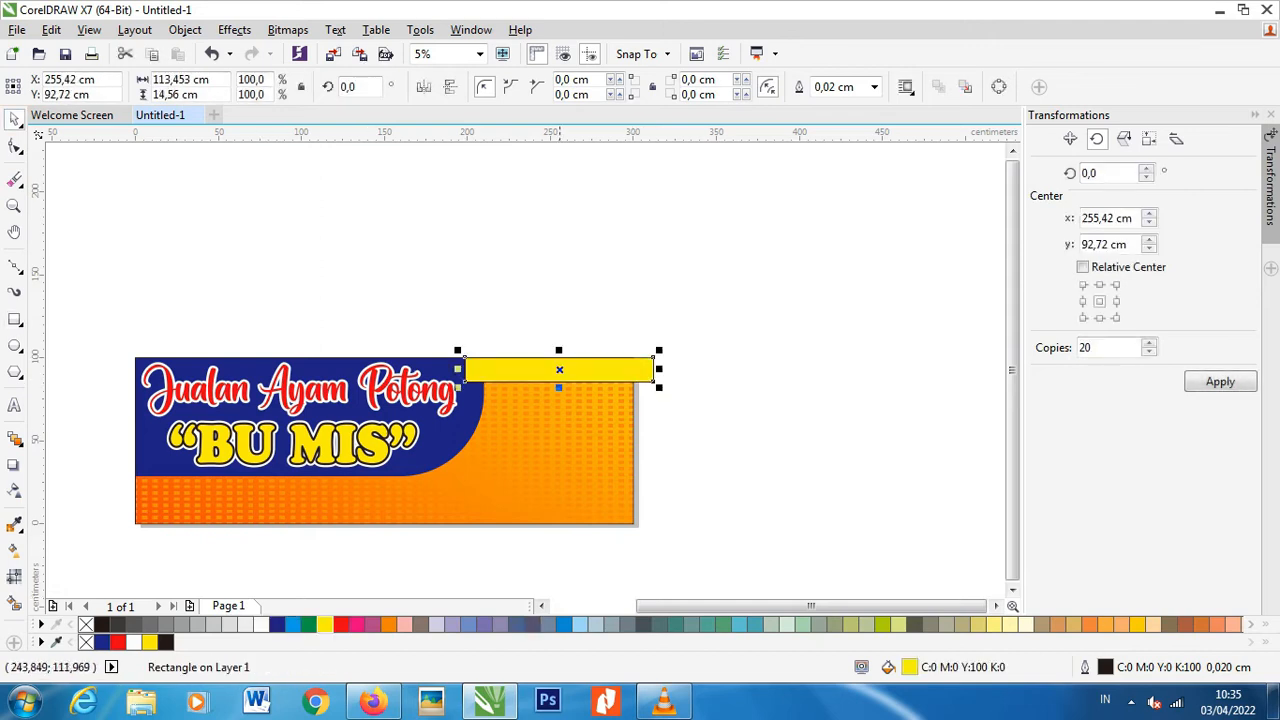
{"action": "left_click_drag", "start_coordinate": [658, 350], "coordinate": [682, 347]}
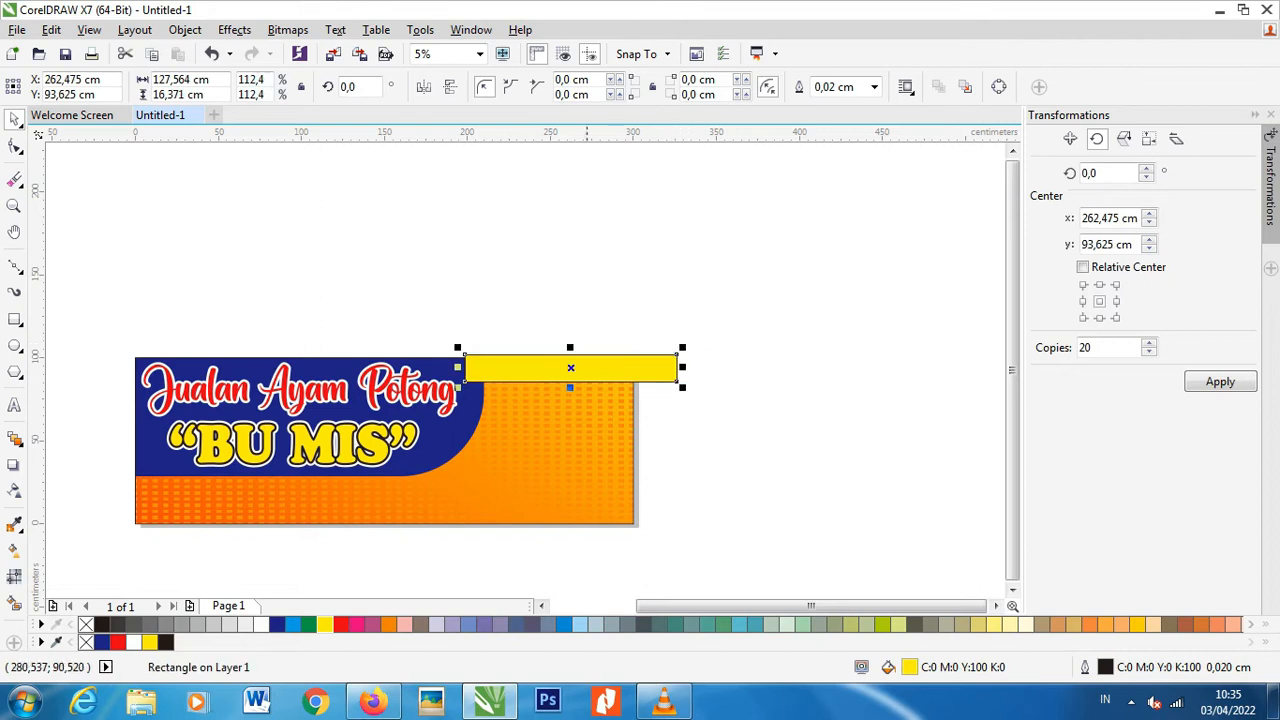
{"action": "right_click", "coordinate": [86, 624]}
PowerClip the yellow rectangle inside the banner frame
{"action": "right_click", "coordinate": [499, 363]}
{"action": "left_click", "coordinate": [579, 205]}
{"action": "left_click", "coordinate": [540, 420]}
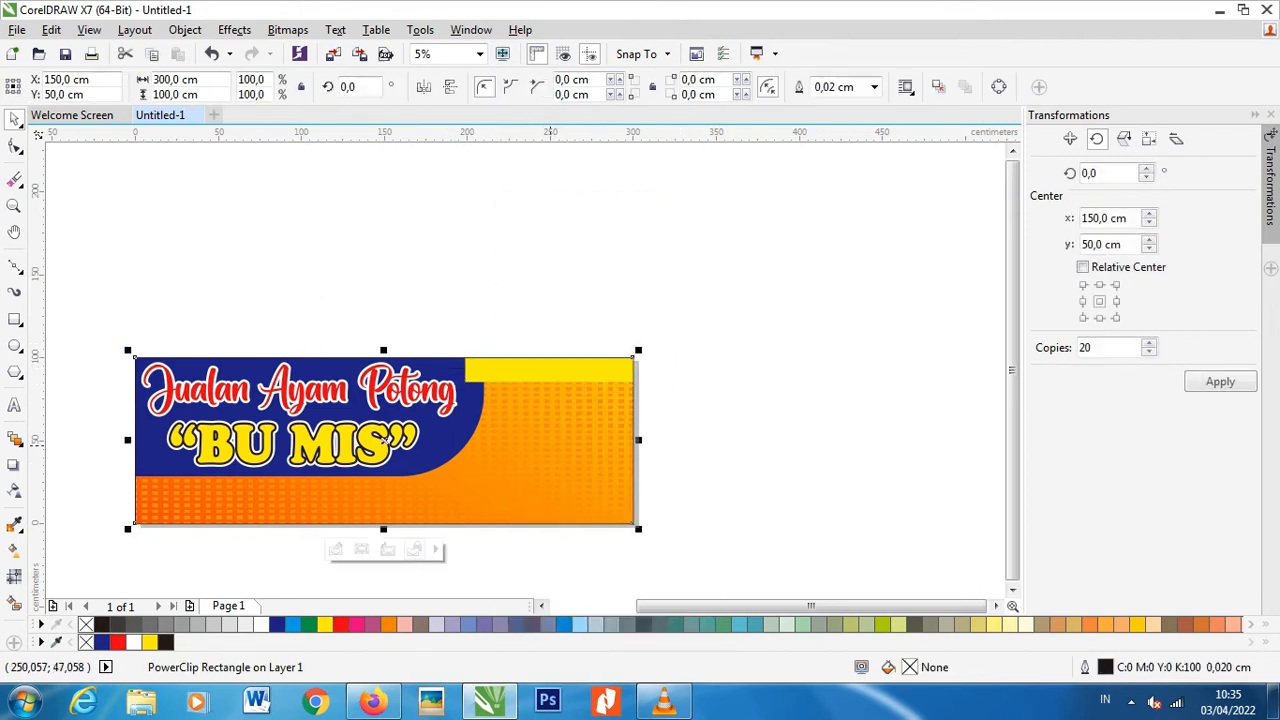
Edit the PowerClip contents to bring the blue shape in front of the yellow bar, then finish editing and deselect
{"action": "right_click", "coordinate": [551, 420]}
{"action": "left_click", "coordinate": [625, 191]}
{"action": "left_click", "coordinate": [618, 366]}
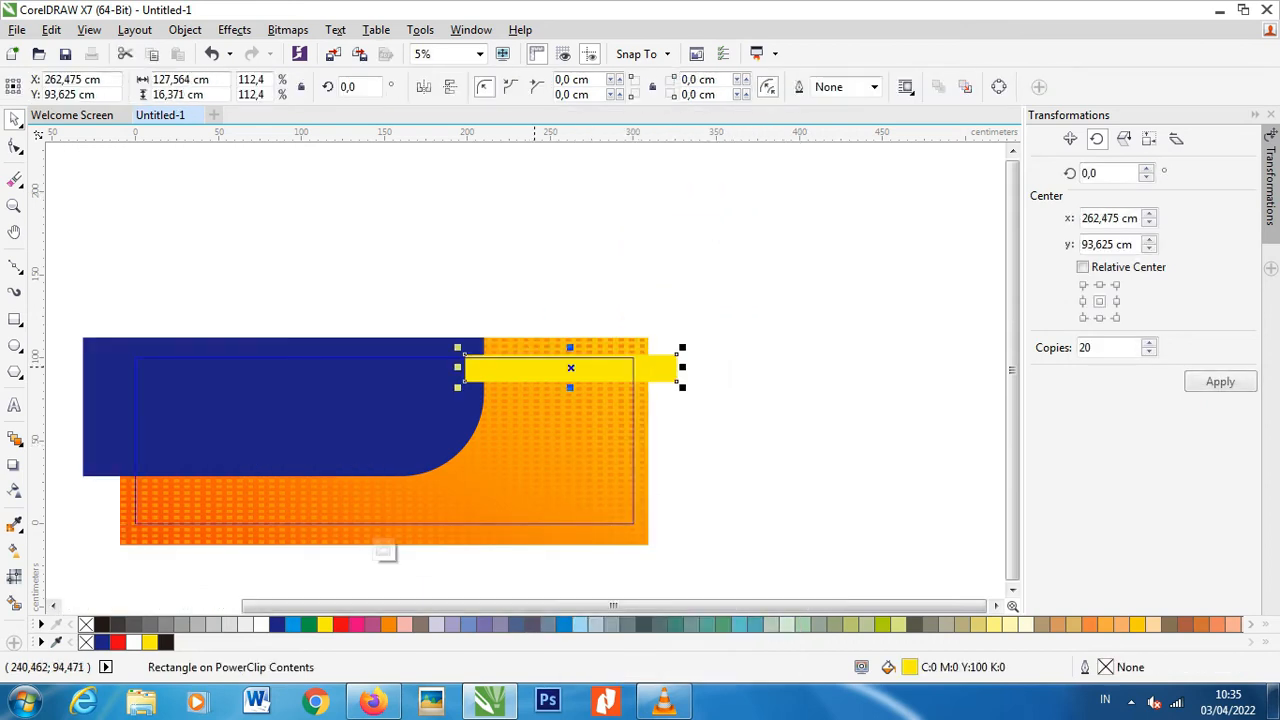
{"action": "left_click", "coordinate": [446, 396]}
{"action": "right_click", "coordinate": [446, 396]}
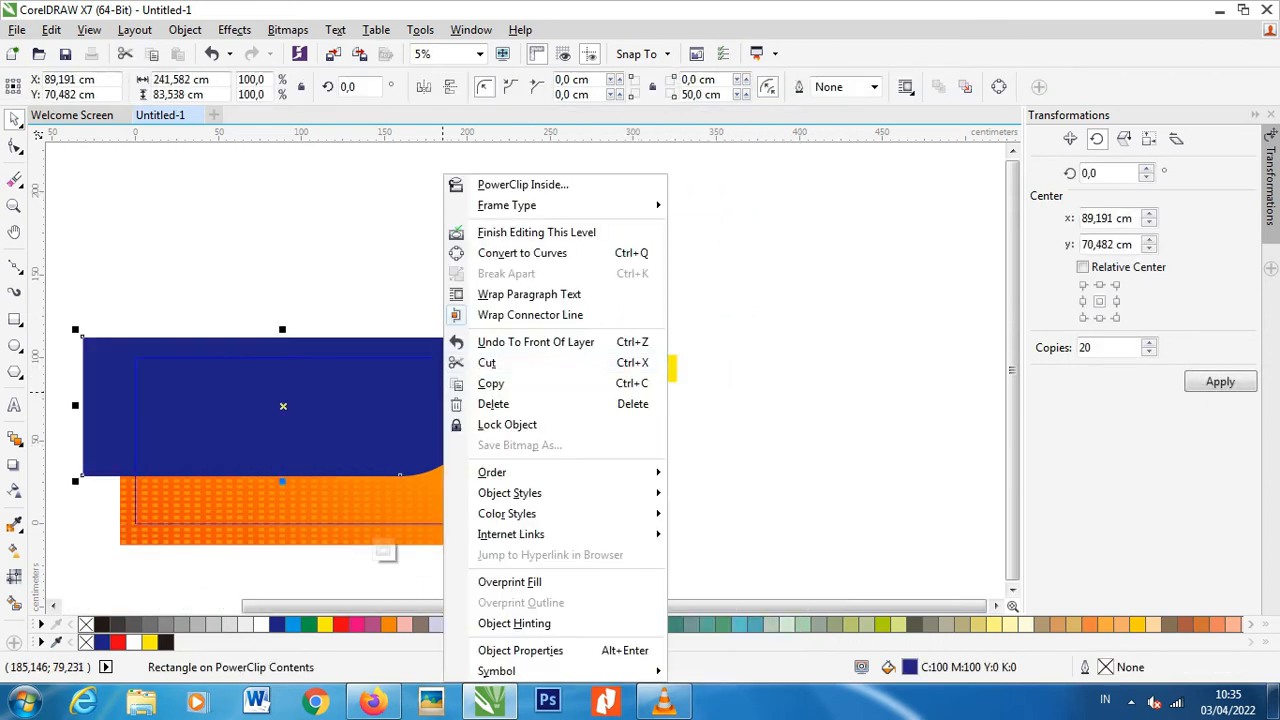
{"action": "left_click", "coordinate": [500, 234]}
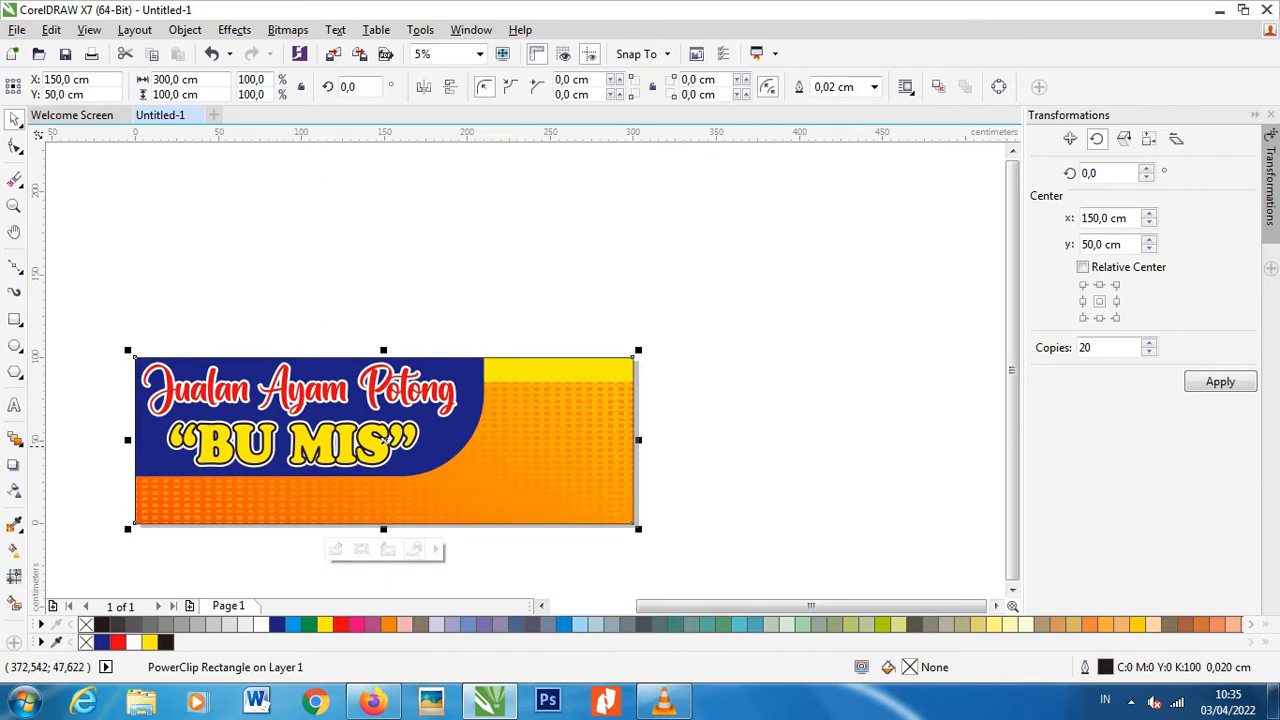
{"action": "left_click", "coordinate": [793, 436]}
Add the Arial text "Menyediakan:" on the yellow bar at about 259 pt
{"action": "left_click", "coordinate": [14, 405]}
{"action": "scroll", "coordinate": [617, 358], "scroll_direction": "up", "scroll_amount": 1}
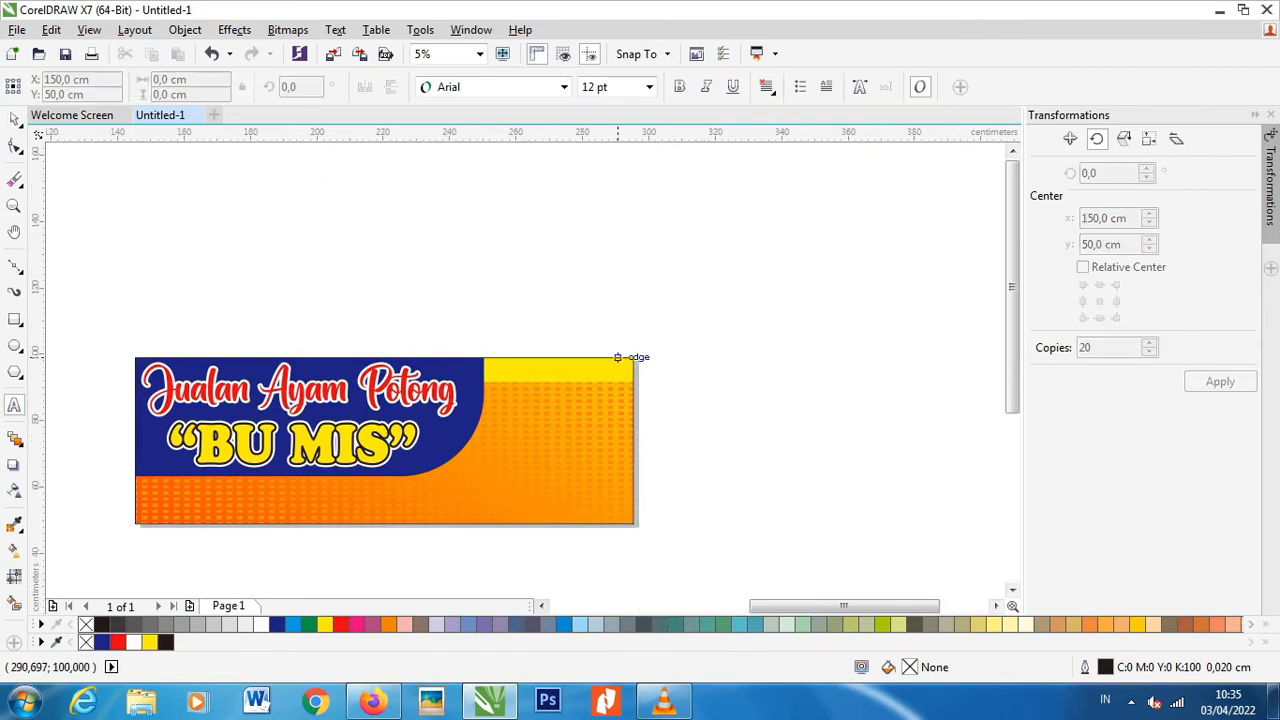
{"action": "scroll", "coordinate": [528, 390], "scroll_direction": "down", "scroll_amount": 1}
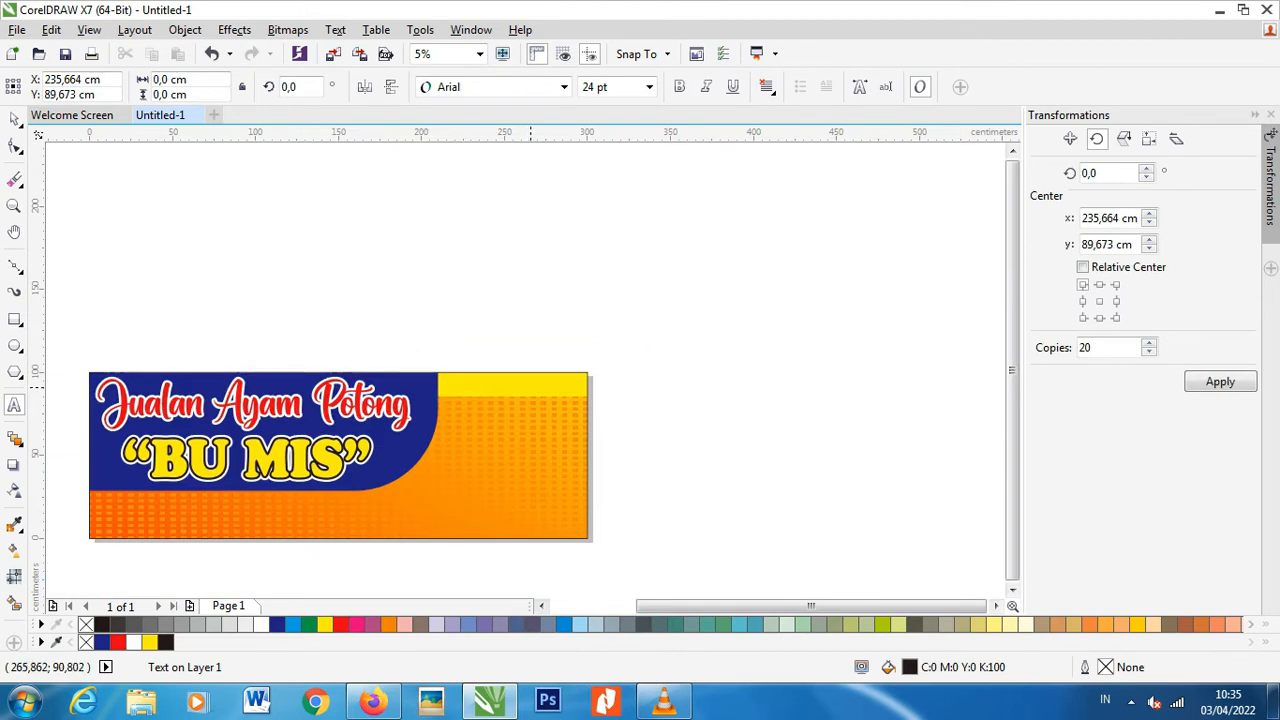
{"action": "scroll", "coordinate": [518, 393], "scroll_direction": "up", "scroll_amount": 1}
{"action": "left_click", "coordinate": [431, 389]}
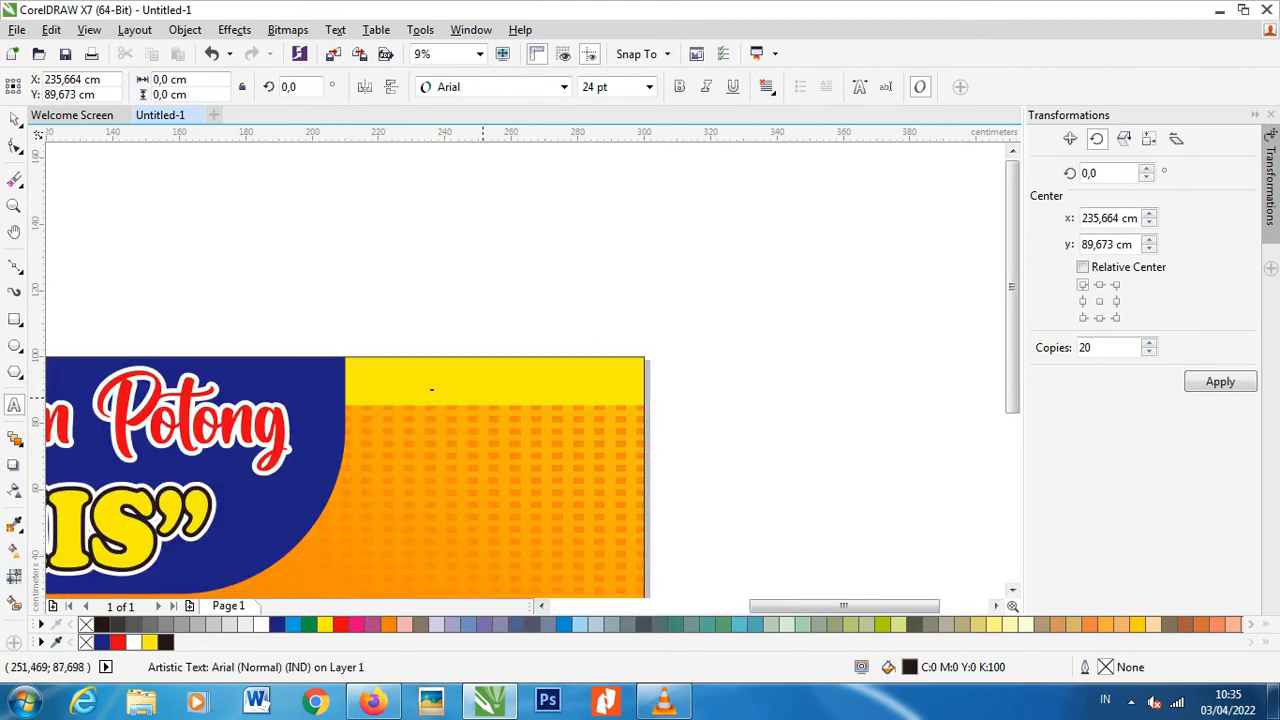
{"action": "scroll", "coordinate": [431, 389], "scroll_direction": "up", "scroll_amount": 2}
{"action": "type", "text": "M"}
{"action": "scroll", "coordinate": [421, 388], "scroll_direction": "down", "scroll_amount": 2}
{"action": "key", "text": "BackSpace"}
{"action": "type", "text": "m"}
{"action": "key", "text": "BackSpace"}
{"action": "type", "text": "Menyedi"}
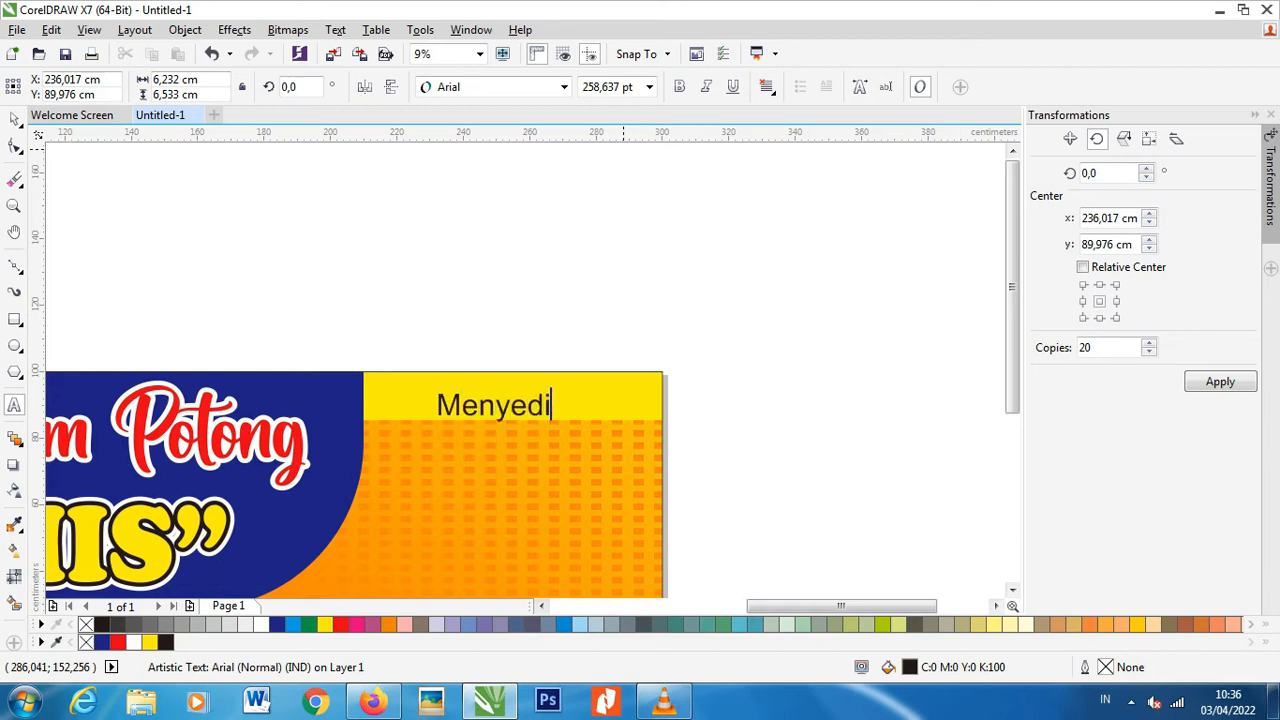
{"action": "type", "text": "akanb"}
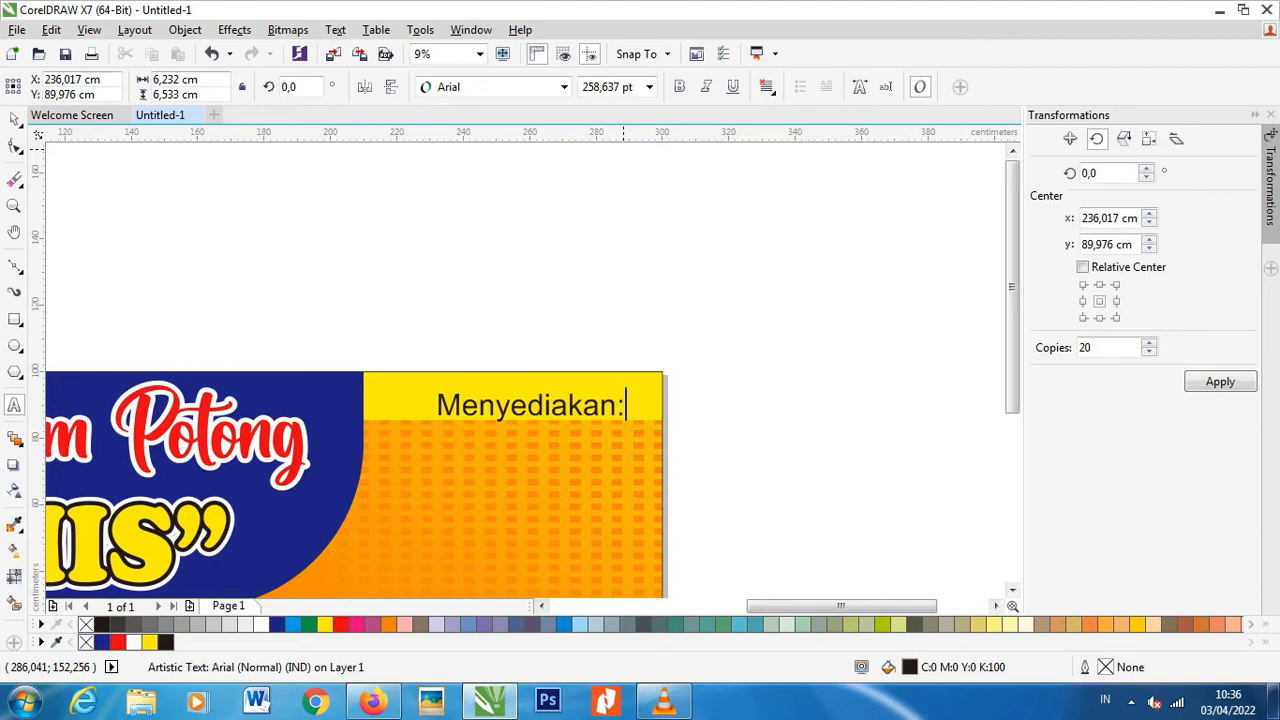
Change the "Menyediakan:" font to Brush Script Std, enlarge the text and centre it on the yellow bar
{"action": "left_click", "coordinate": [14, 119]}
{"action": "left_click_drag", "start_coordinate": [530, 407], "coordinate": [523, 399]}
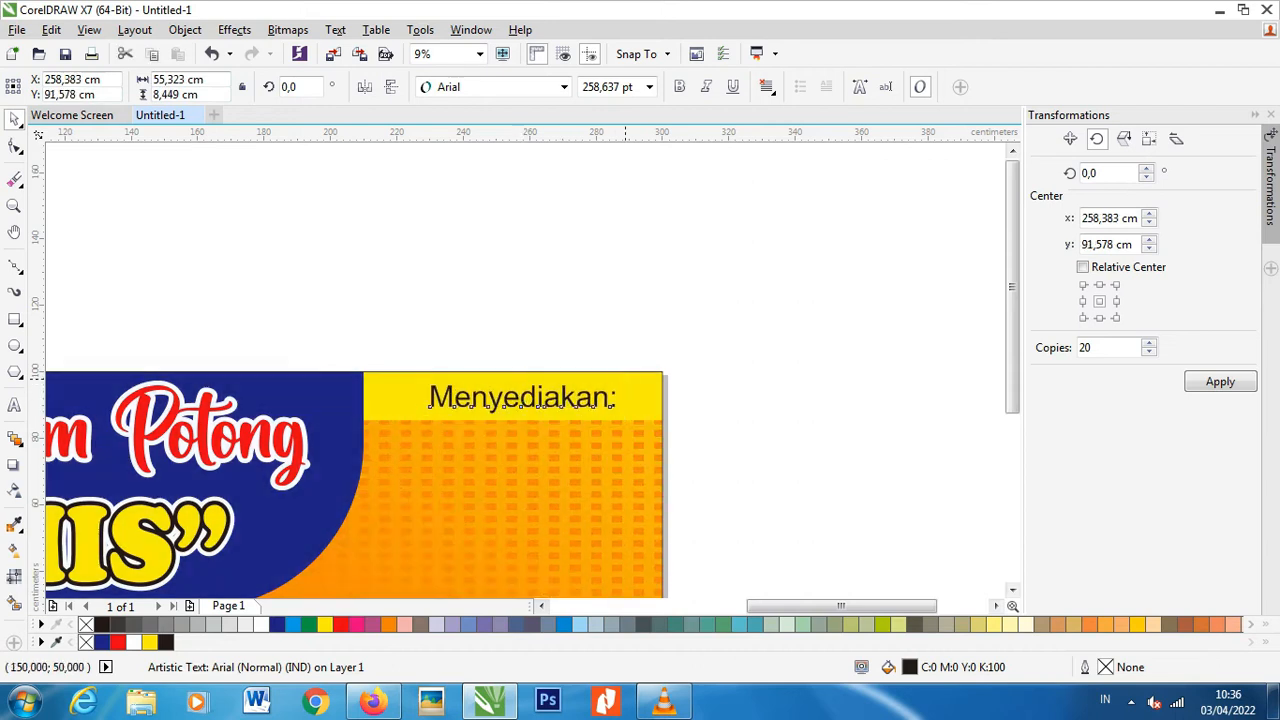
{"action": "left_click", "coordinate": [564, 87]}
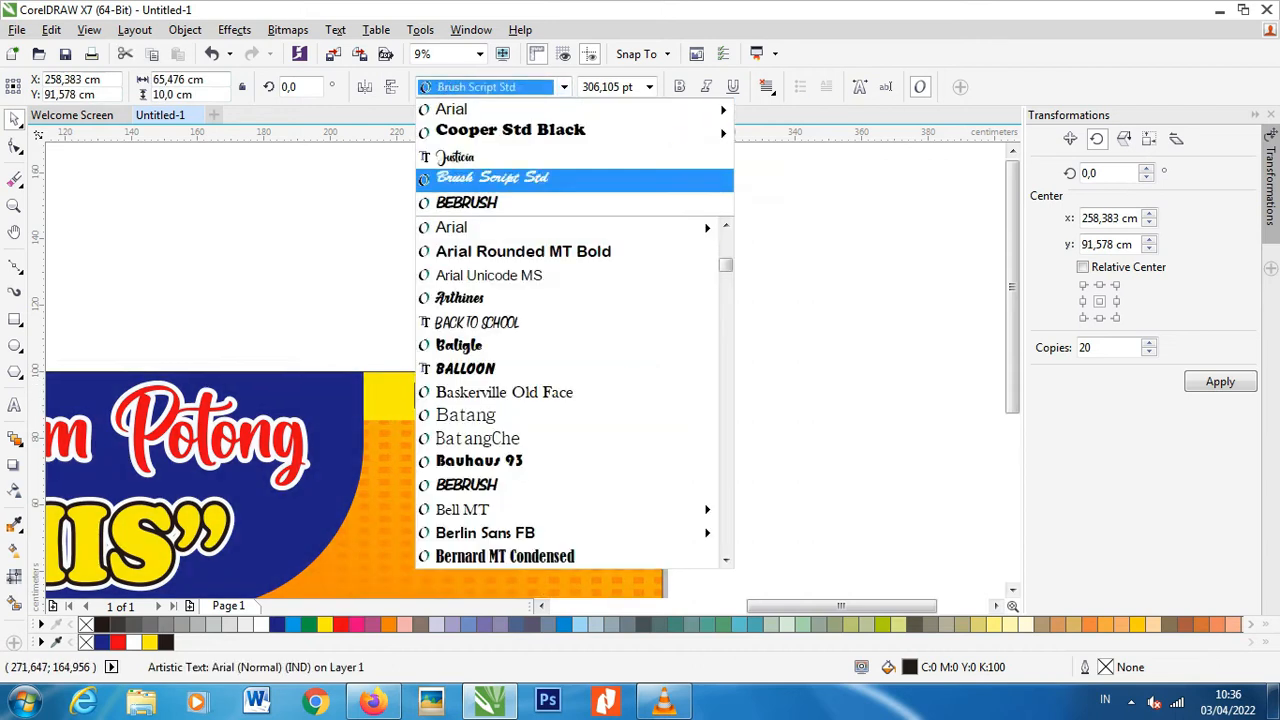
{"action": "left_click", "coordinate": [492, 177]}
{"action": "left_click_drag", "start_coordinate": [626, 376], "coordinate": [647, 372]}
{"action": "left_click_drag", "start_coordinate": [590, 402], "coordinate": [590, 399]}
{"action": "left_click", "coordinate": [720, 397]}
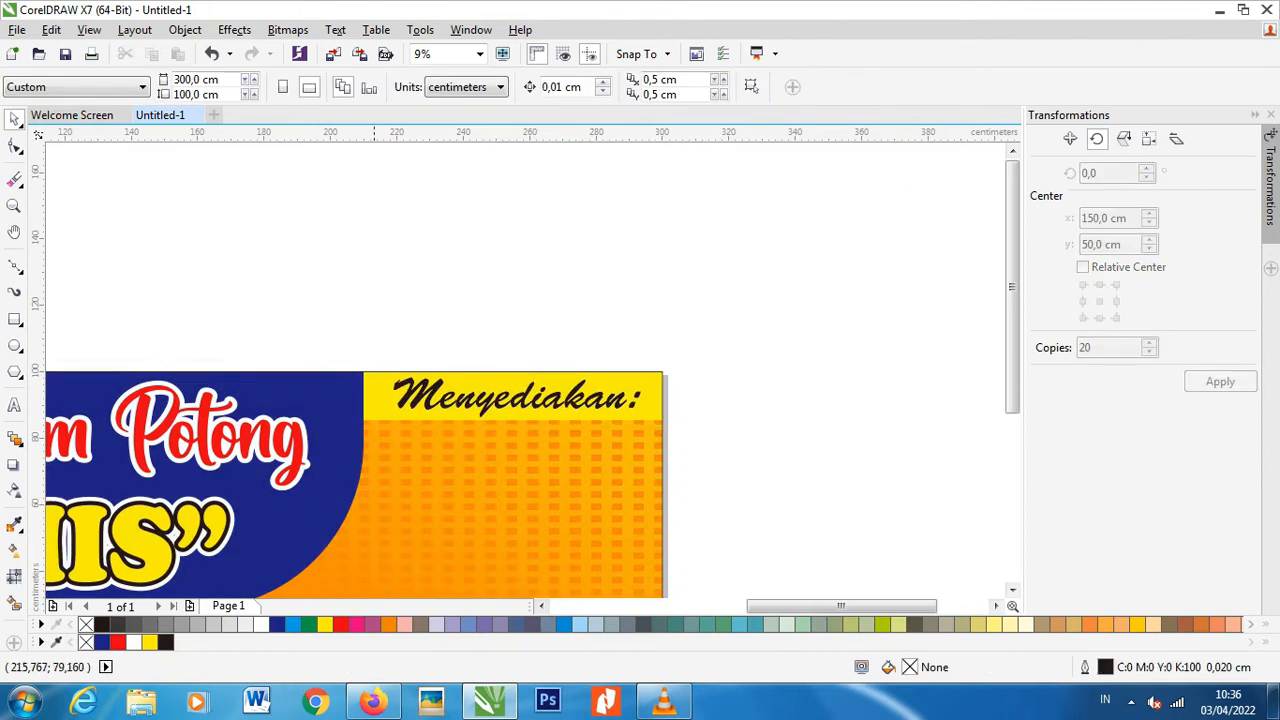
Add the Arial text "Ayam Potong" at about 437 pt below "Menyediakan:" and begin a new line under it
{"action": "left_click", "coordinate": [14, 404]}
{"action": "left_click", "coordinate": [586, 508]}
{"action": "left_click", "coordinate": [412, 456]}
{"action": "type", "text": "a"}
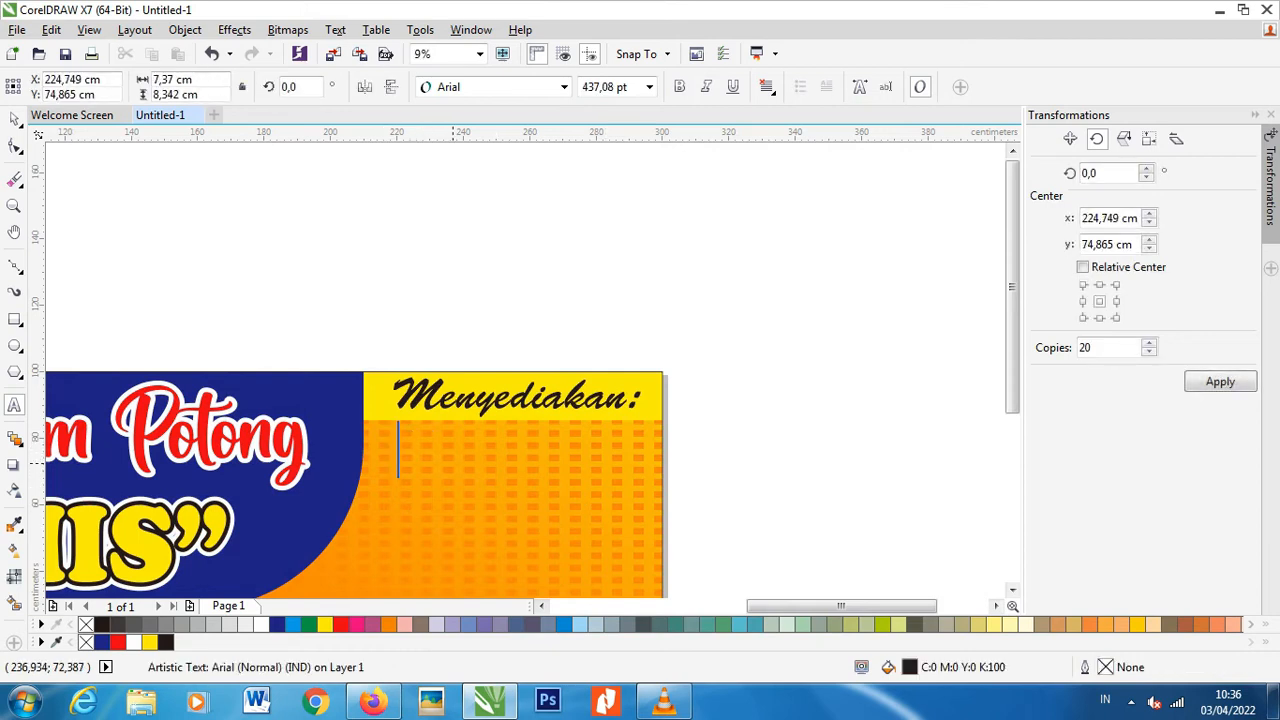
{"action": "type", "text": "yaa"}
{"action": "key", "text": "F12"}
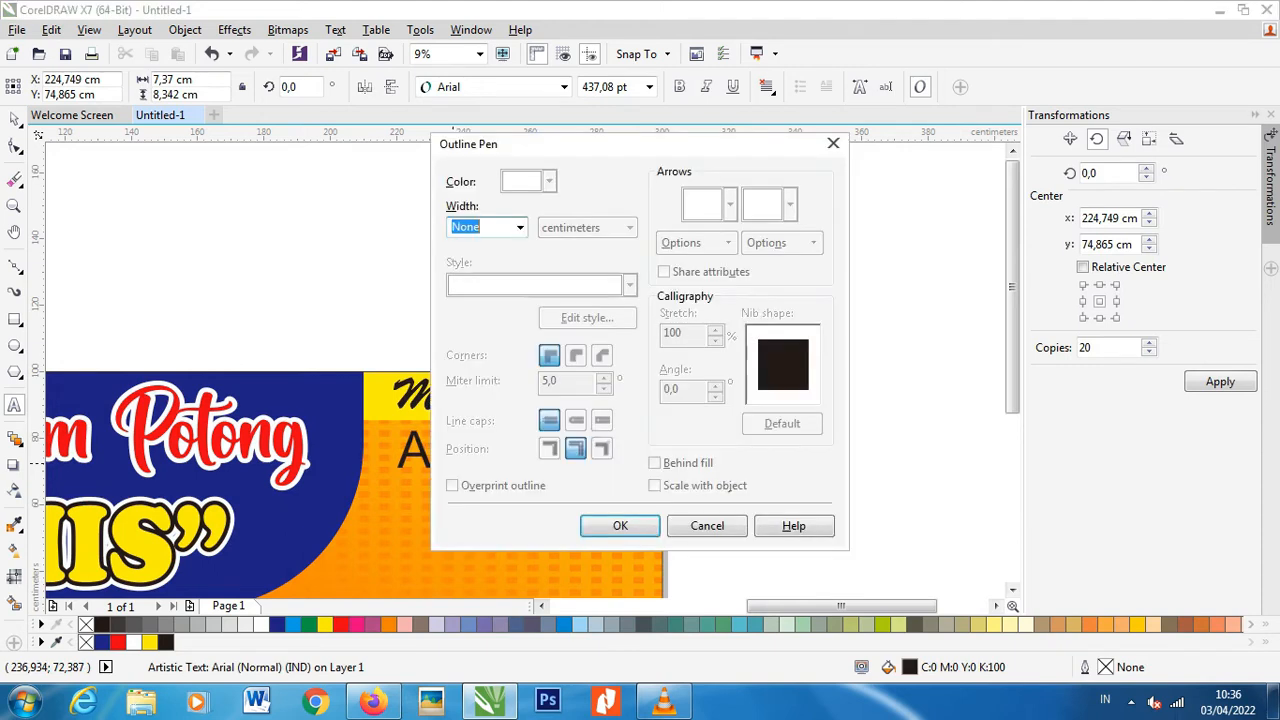
{"action": "left_click", "coordinate": [833, 143]}
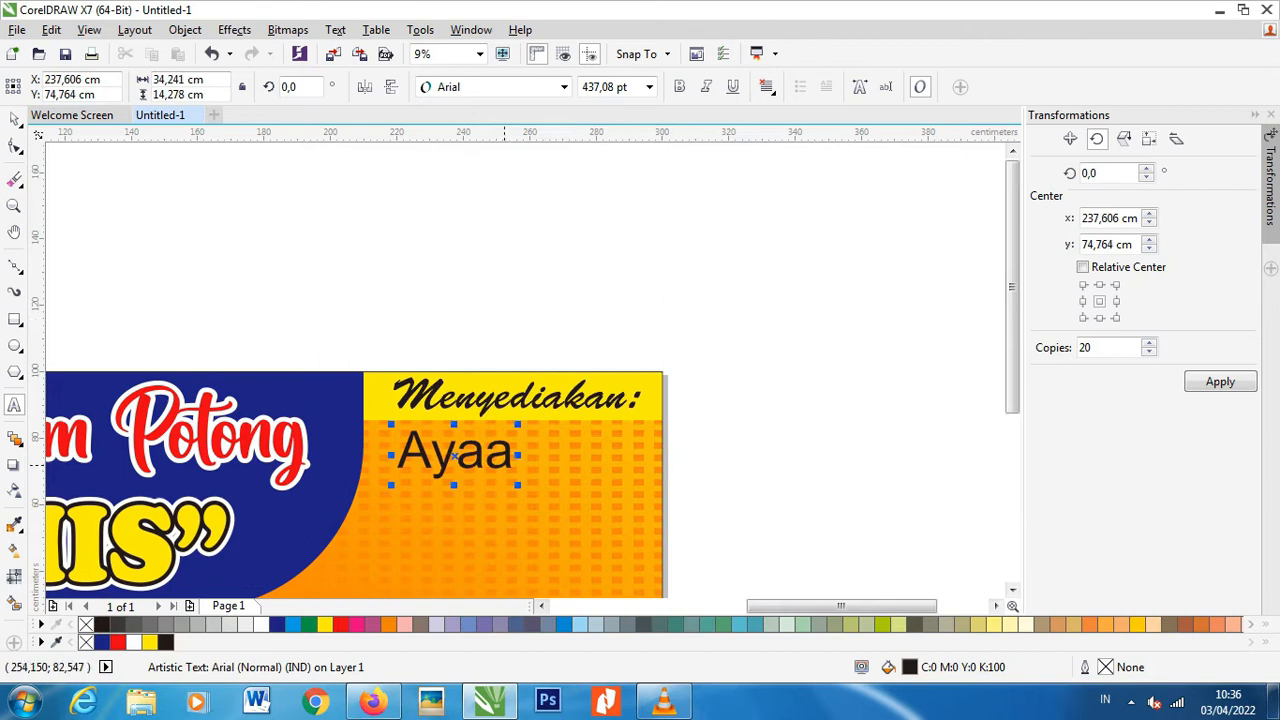
{"action": "key", "text": "BackSpace"}
{"action": "type", "text": "m"}
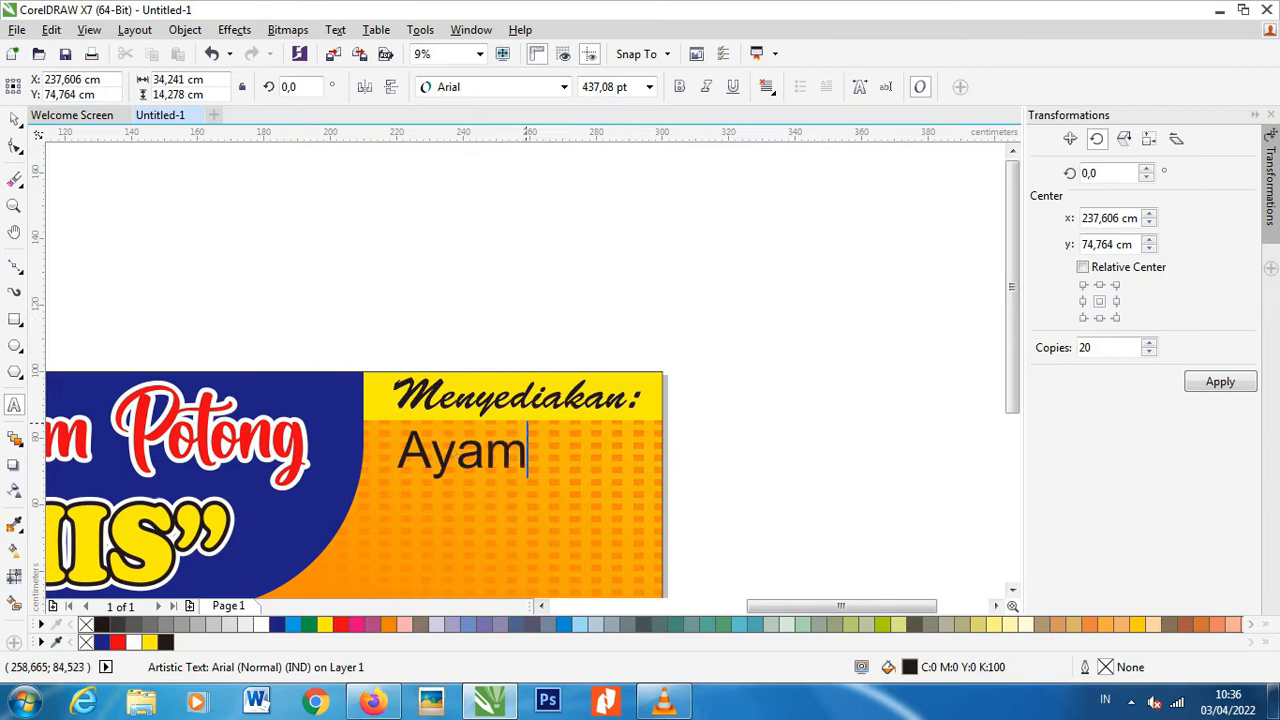
{"action": "type", "text": " Pot"}
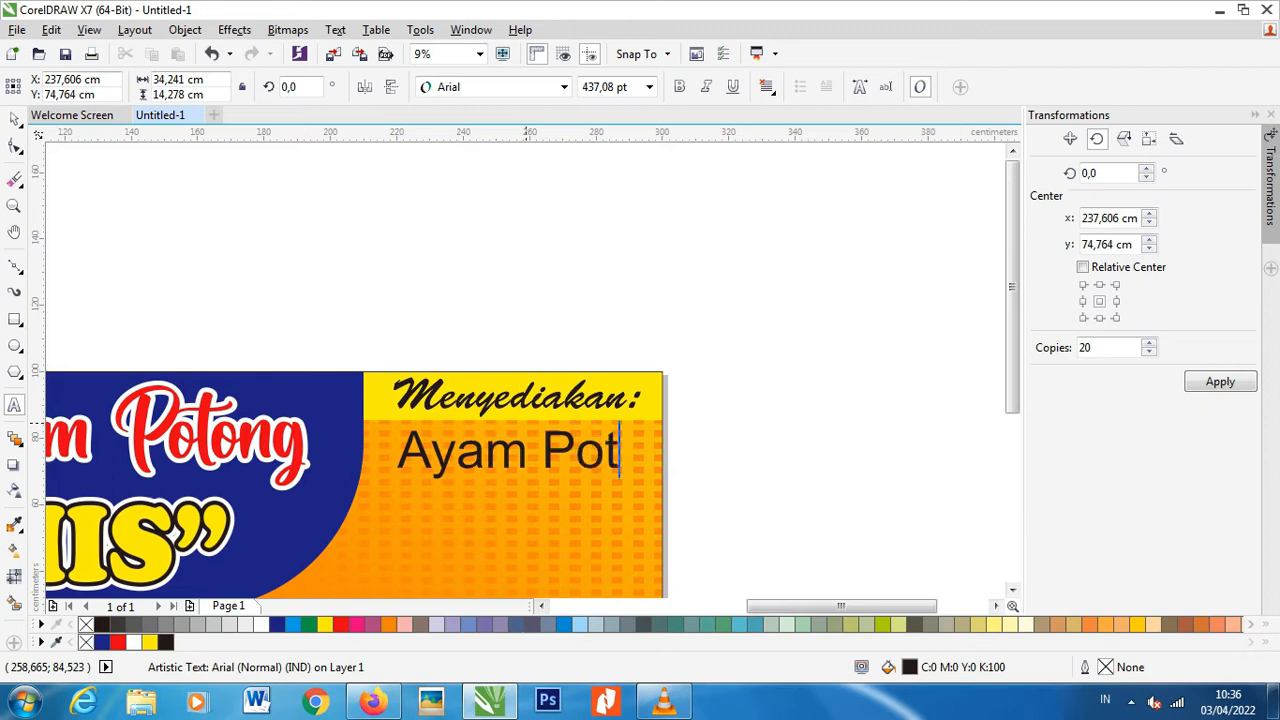
{"action": "type", "text": "ong"}
{"action": "key", "text": "Return"}
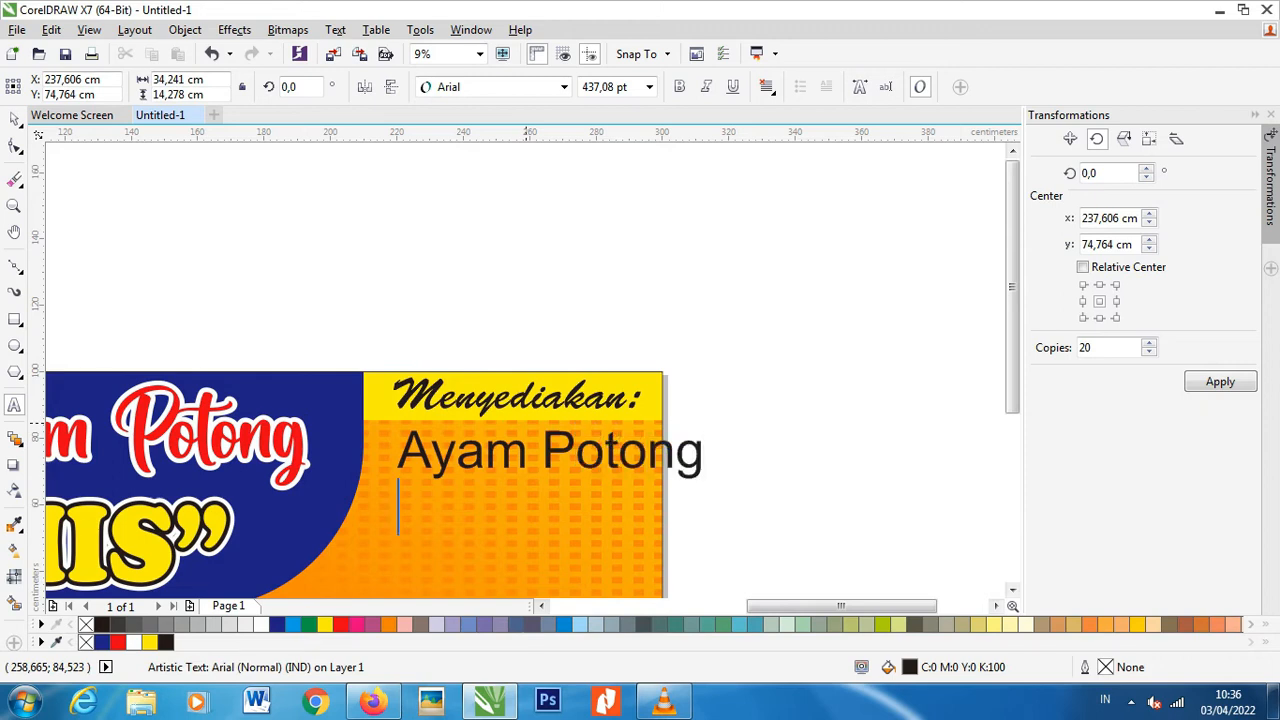
Add "Ayam Kampung", "Ayam Cabut Bulu" and "Ayam Merah" as further lines of the product list
{"action": "type", "text": "Ayam"}
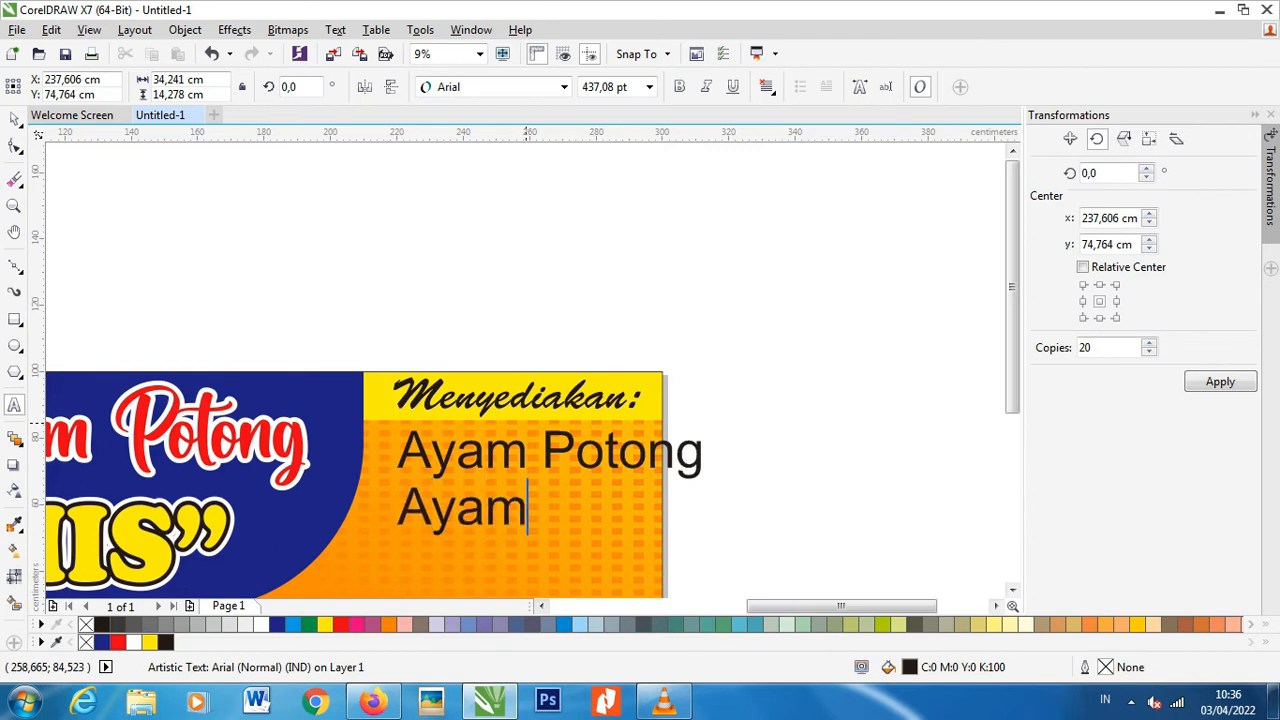
{"action": "type", "text": " Kampun"}
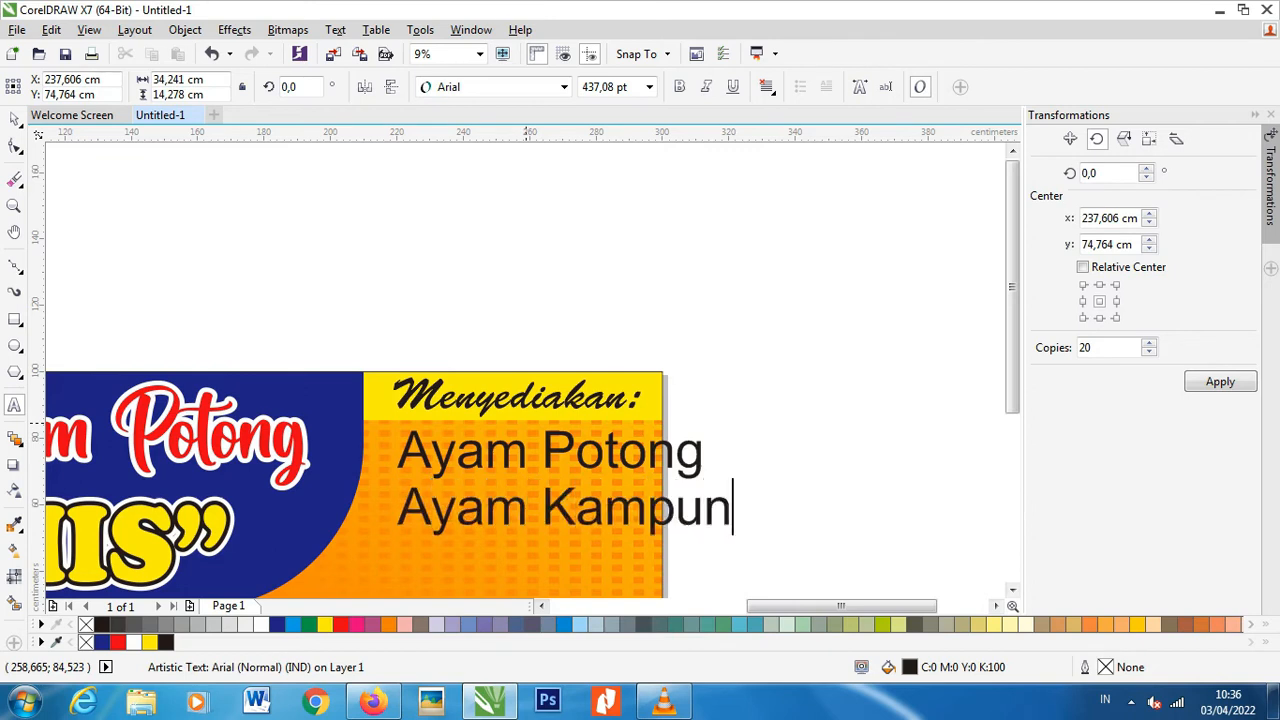
{"action": "type", "text": "g Ayam C"}
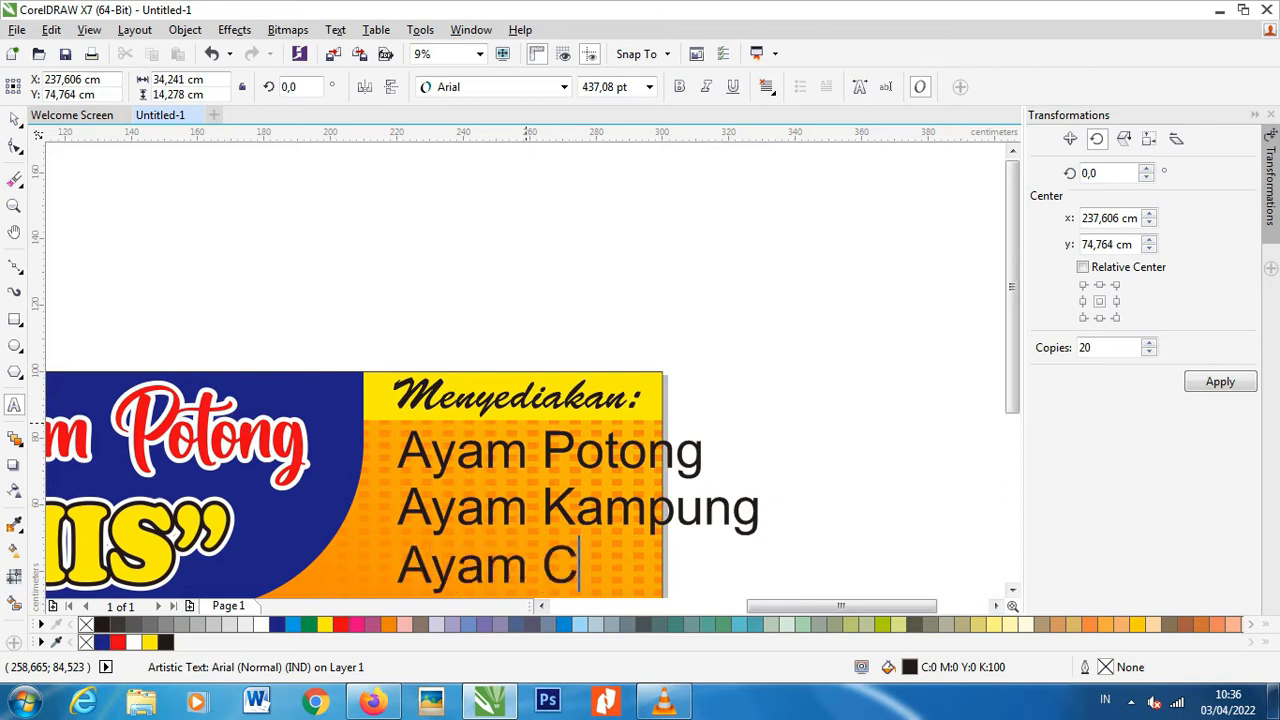
{"action": "type", "text": "abut Bulu"}
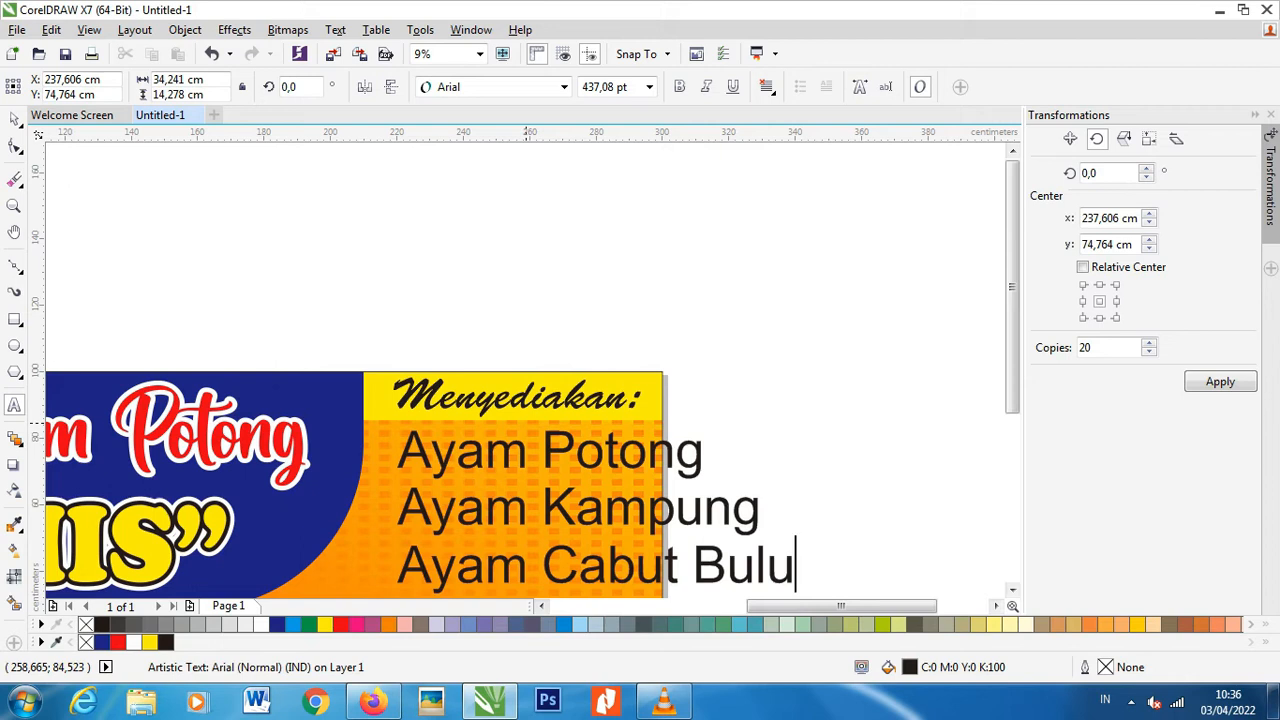
{"action": "key", "text": "Return"}
{"action": "type", "text": "Ayam"}
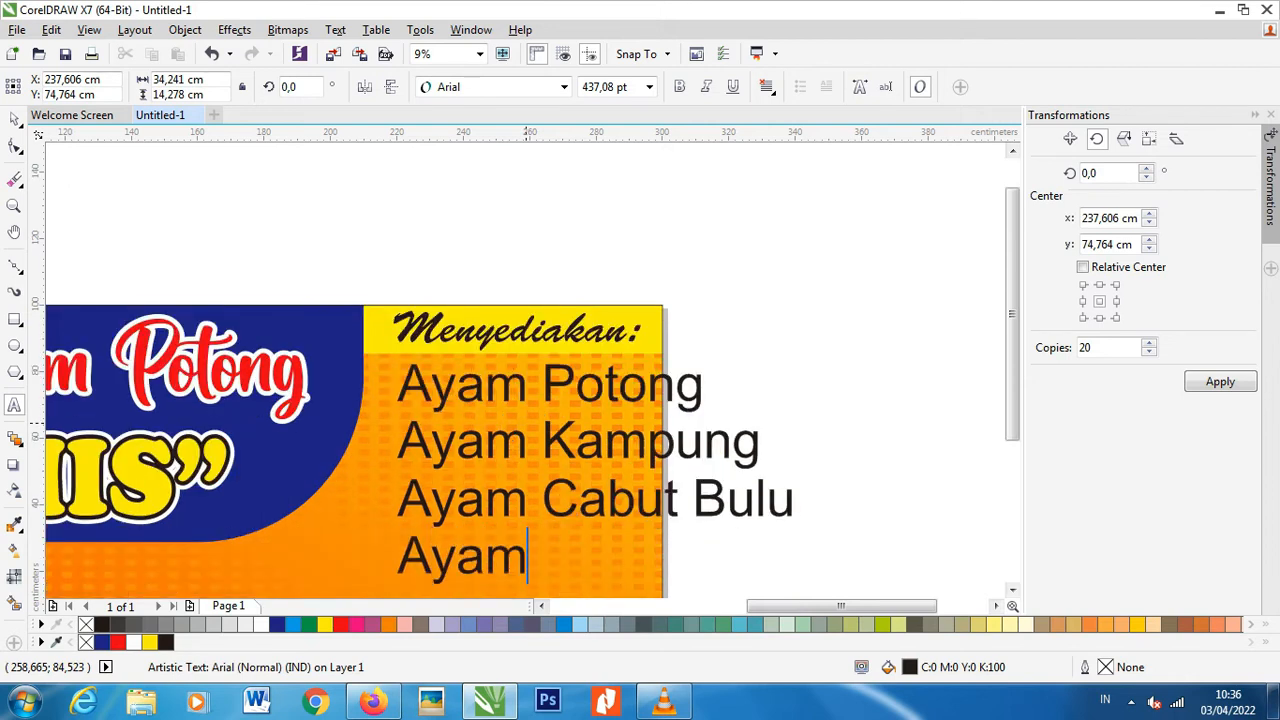
{"action": "type", "text": " Merah"}
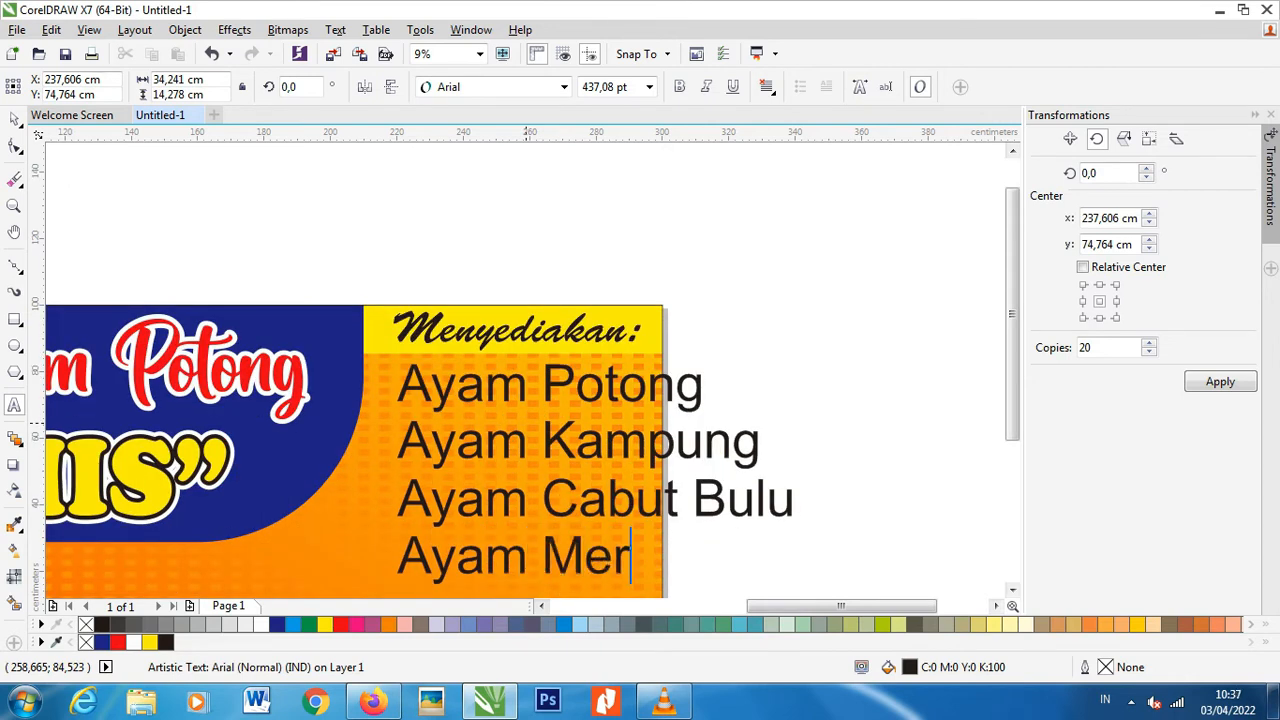
Change the product list's font to Cooper Std Black and scale it down to about 238 pt below "Menyediakan:"
{"action": "left_click", "coordinate": [14, 119]}
{"action": "left_click", "coordinate": [563, 87]}
{"action": "left_click", "coordinate": [540, 154]}
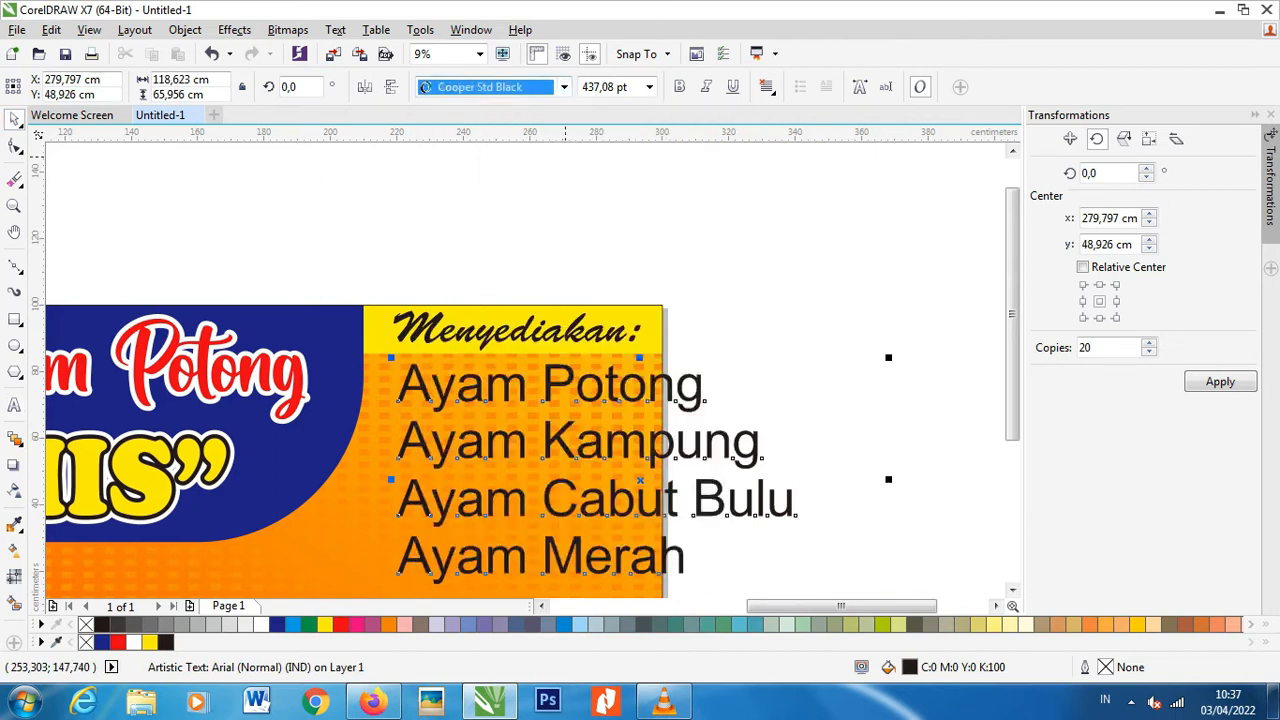
{"action": "scroll", "coordinate": [559, 190], "scroll_direction": "down", "scroll_amount": 1}
{"action": "left_click_drag", "start_coordinate": [727, 399], "coordinate": [611, 381]}
{"action": "scroll", "coordinate": [611, 381], "scroll_direction": "up", "scroll_amount": 3}
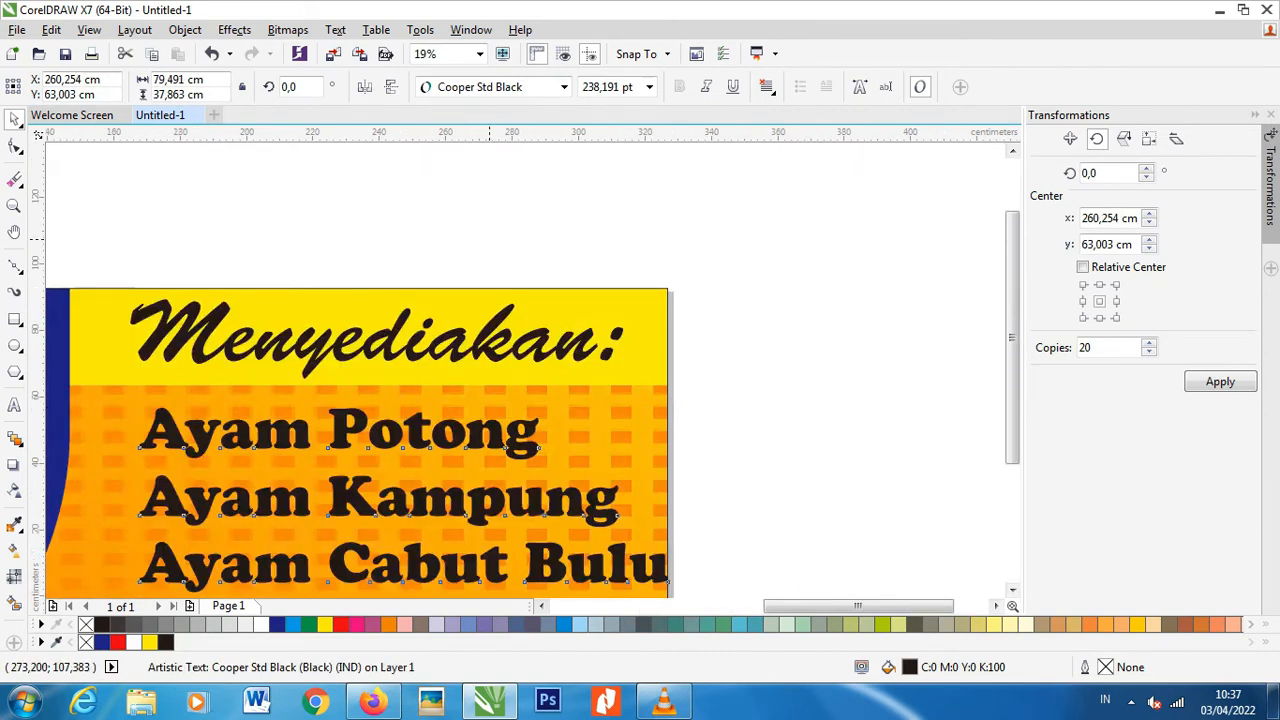
Tighten the product list's line spacing slightly and narrow the text to about 75 cm wide
{"action": "left_click", "coordinate": [14, 146]}
{"action": "mouse_move", "coordinate": [309, 456]}
{"action": "left_mouse_down"}
{"action": "mouse_move", "coordinate": [316, 428]}
{"action": "mouse_move", "coordinate": [308, 446]}
{"action": "left_mouse_up"}
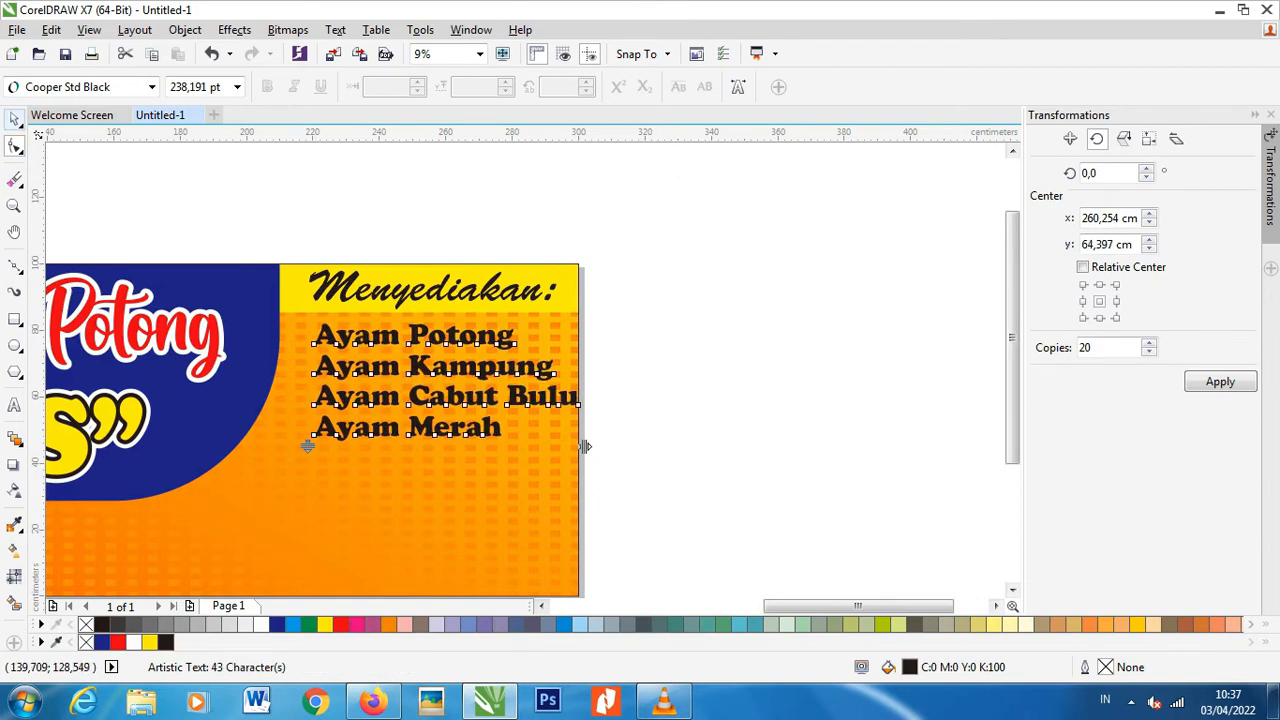
{"action": "key", "text": "space"}
{"action": "left_click_drag", "start_coordinate": [585, 380], "coordinate": [521, 397]}
Fill the product list with dark blue and give it a 1.0 cm outline, behind the fill and scaling with the object
{"action": "left_click", "coordinate": [277, 624]}
{"action": "key", "text": "F12"}
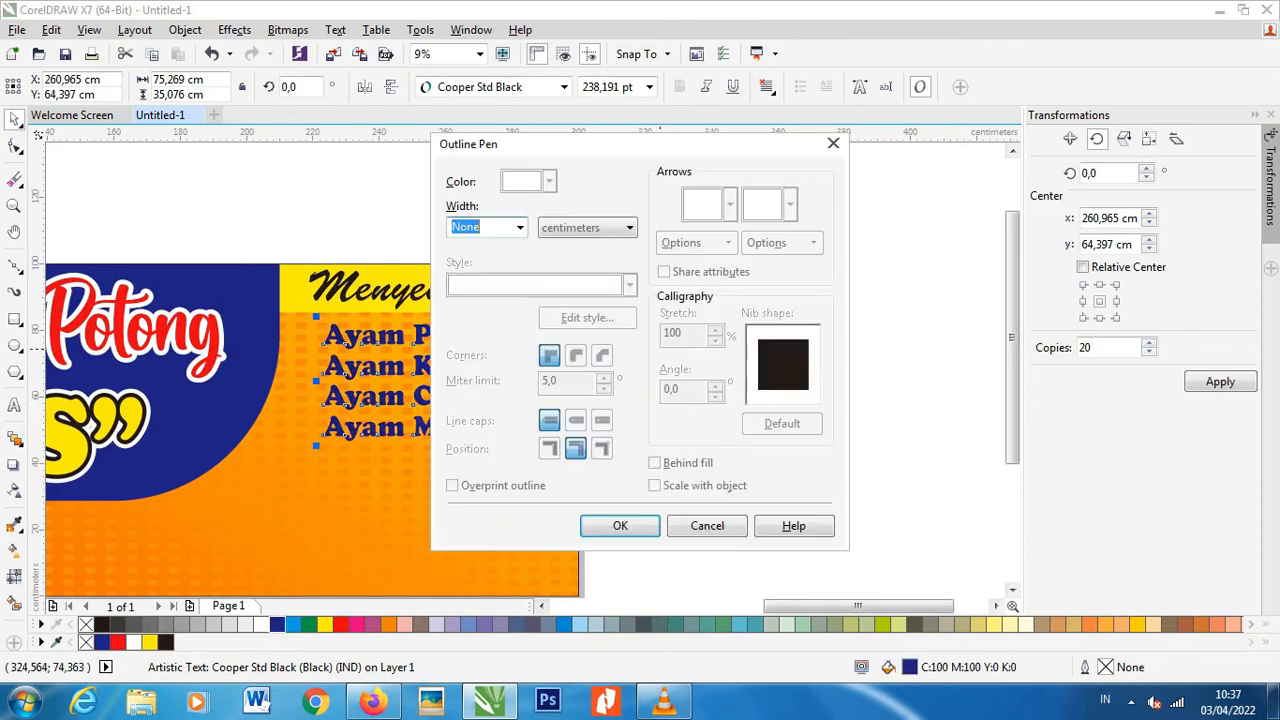
{"action": "left_click", "coordinate": [519, 227]}
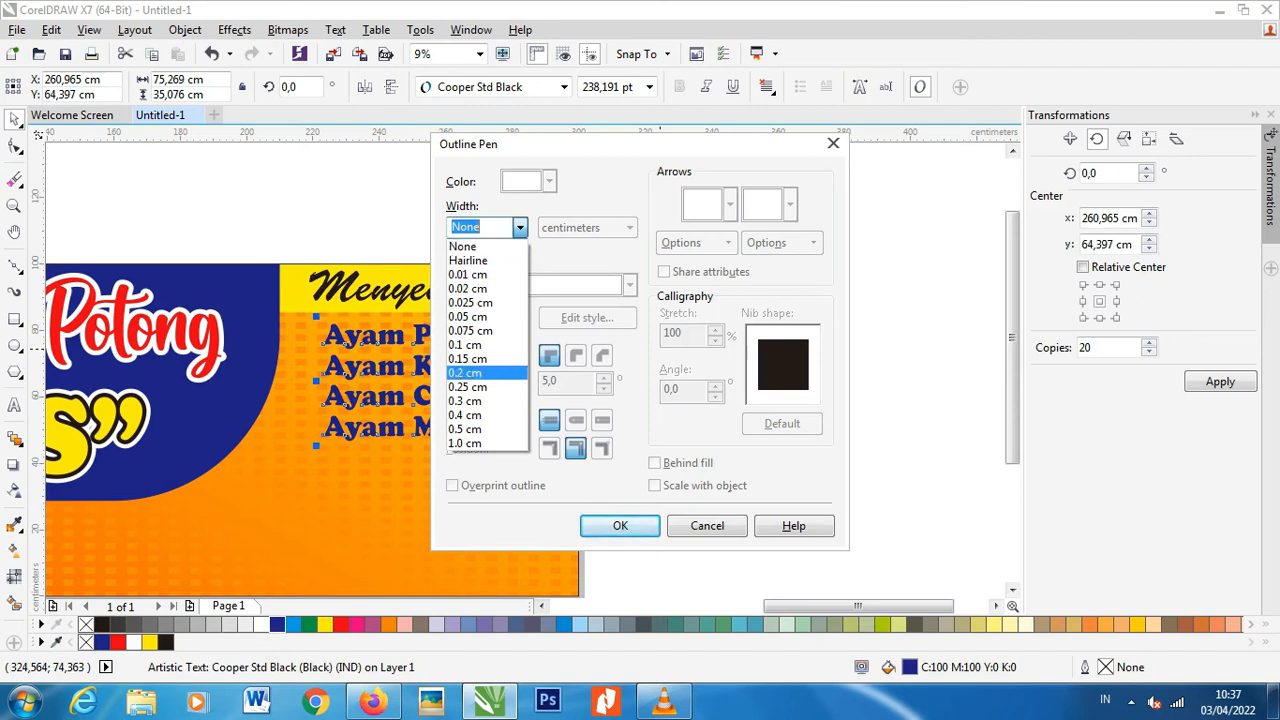
{"action": "left_click", "coordinate": [465, 443]}
{"action": "left_click", "coordinate": [654, 462]}
{"action": "left_click", "coordinate": [654, 485]}
{"action": "left_click", "coordinate": [620, 525]}
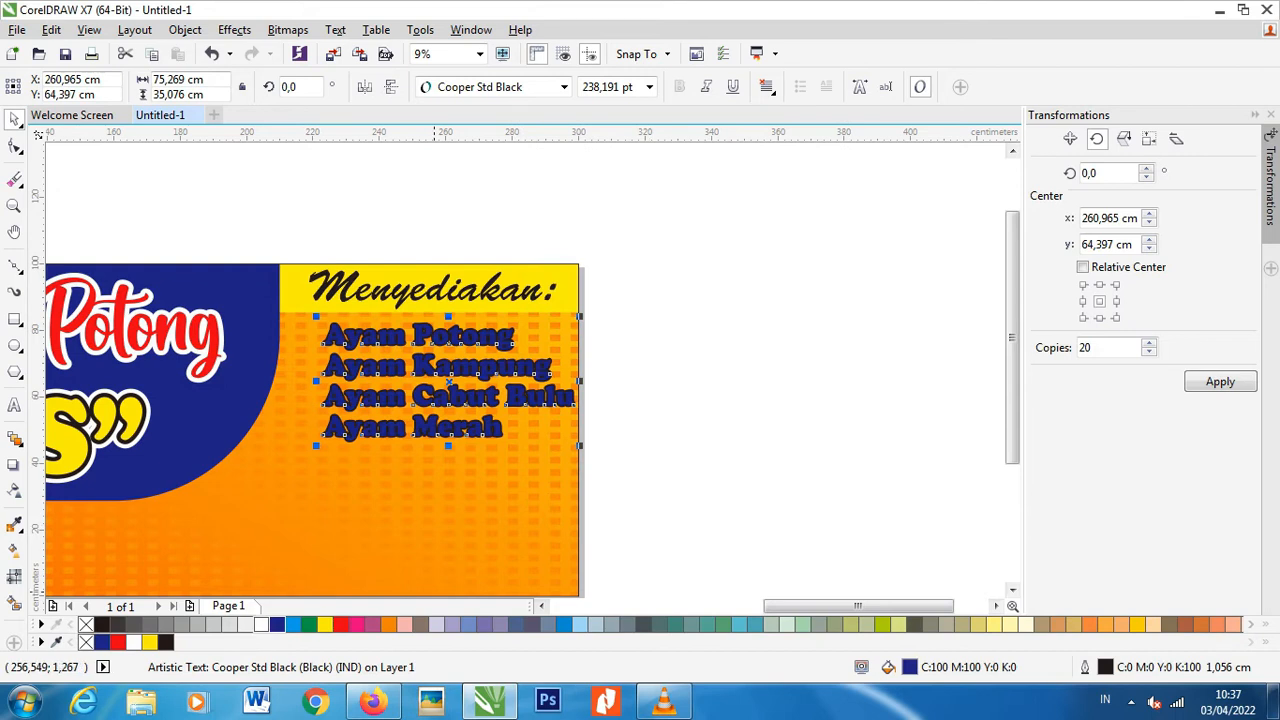
Make the product list's outline white and 2 cm wide with the default nib shape, then deselect the text
{"action": "key", "text": "F12"}
{"action": "key", "text": "Tab"}
{"action": "type", "text": "2"}
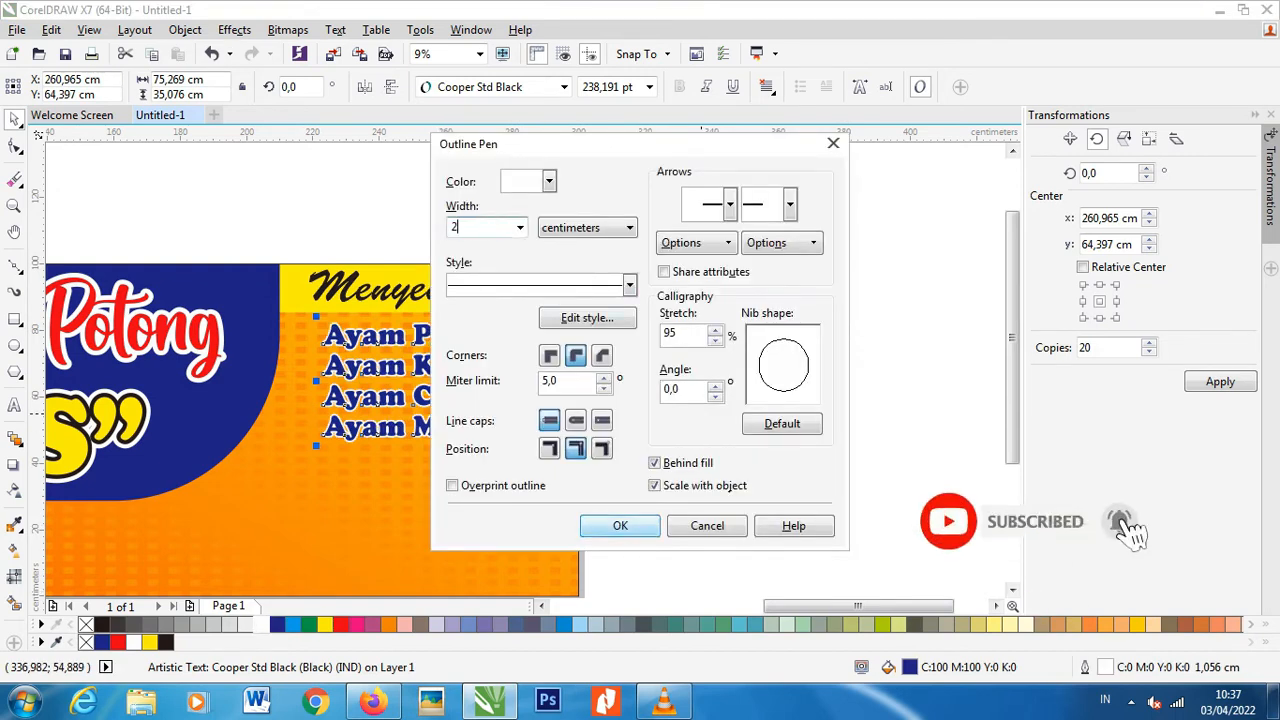
{"action": "left_click", "coordinate": [781, 423]}
{"action": "left_click", "coordinate": [620, 525]}
{"action": "left_click", "coordinate": [639, 462]}
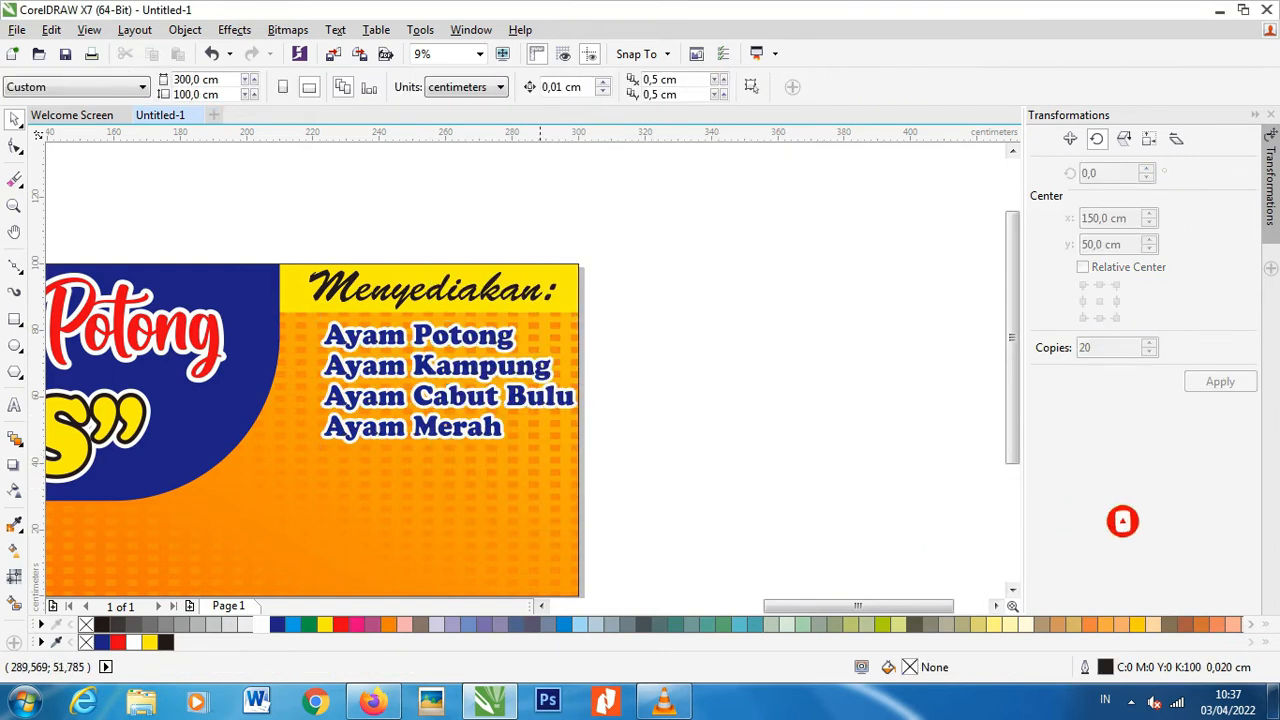
Increase the product list's line spacing slightly so the text block is about 37 cm high, then deselect it
{"action": "left_click", "coordinate": [550, 400]}
{"action": "left_click", "coordinate": [15, 145]}
{"action": "left_click_drag", "start_coordinate": [316, 446], "coordinate": [317, 452]}
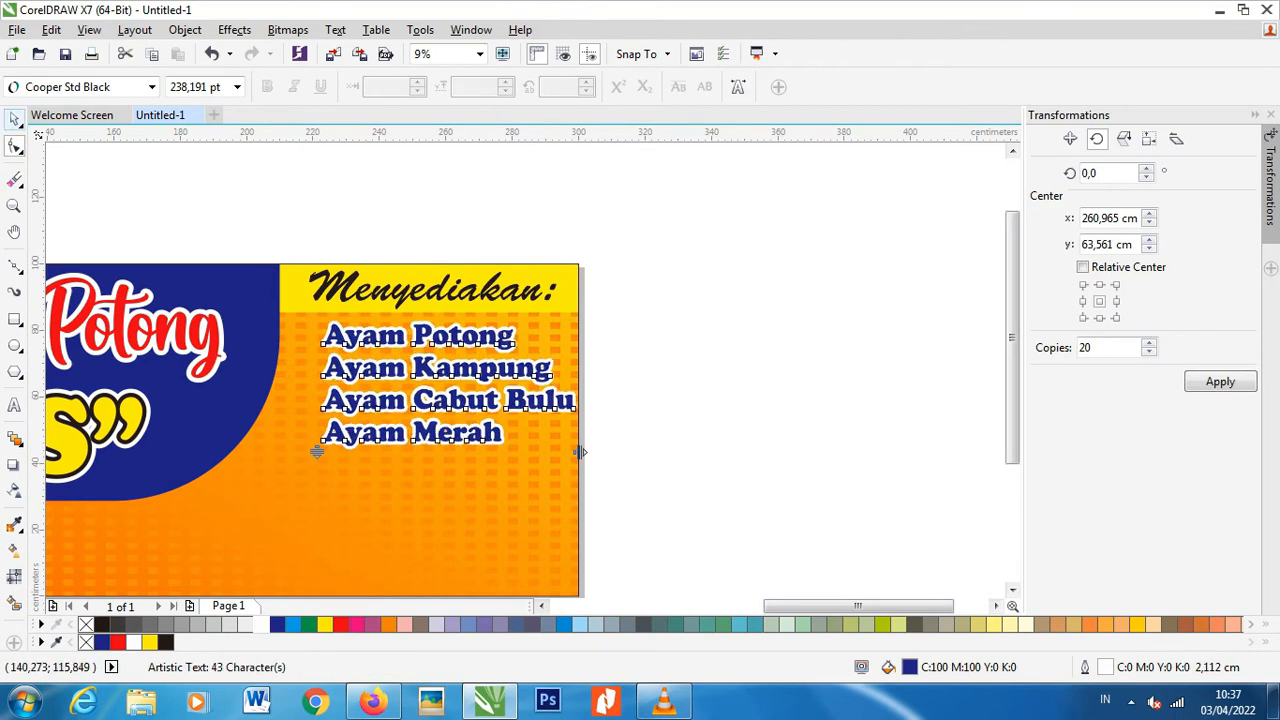
{"action": "left_click", "coordinate": [14, 119]}
{"action": "left_click", "coordinate": [830, 456]}
{"action": "left_click", "coordinate": [532, 376]}
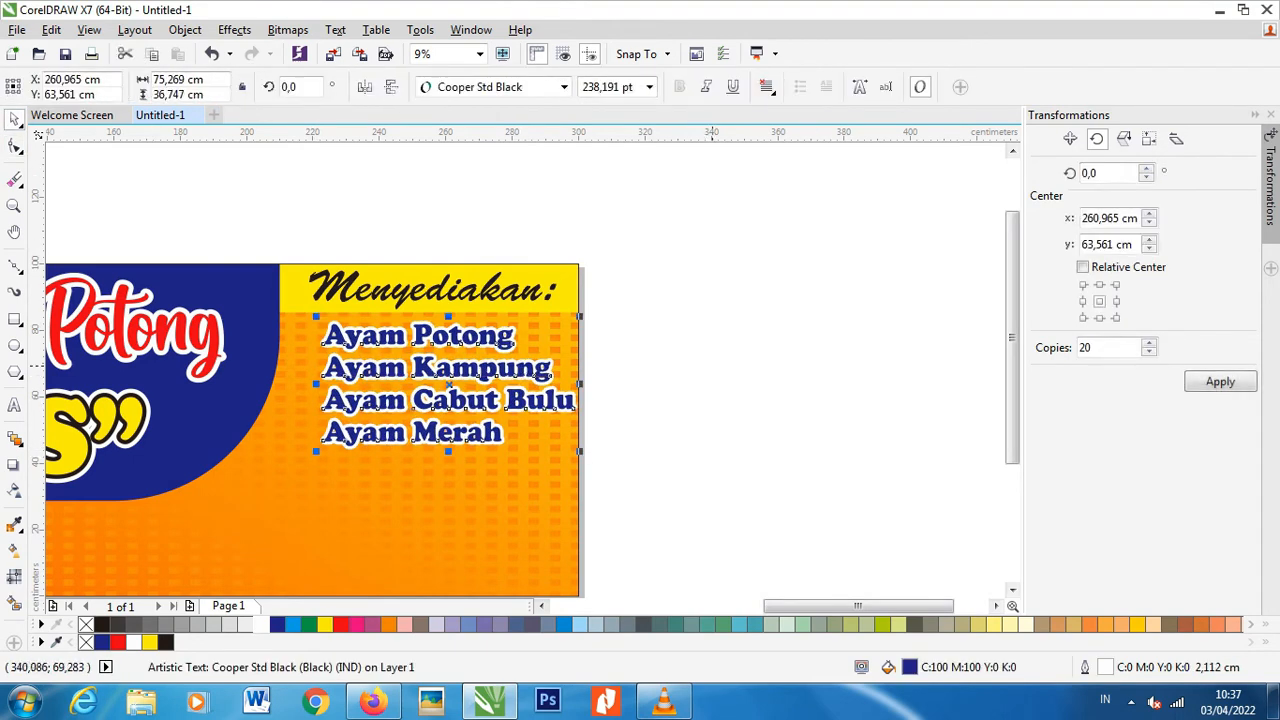
{"action": "left_click", "coordinate": [712, 366]}
Draw a bullet circle before "Ayam Potong", set its width to 4,092 cm, and enlarge it to about 4.8 cm in diameter
{"action": "scroll", "coordinate": [282, 345], "scroll_direction": "up", "scroll_amount": 2}
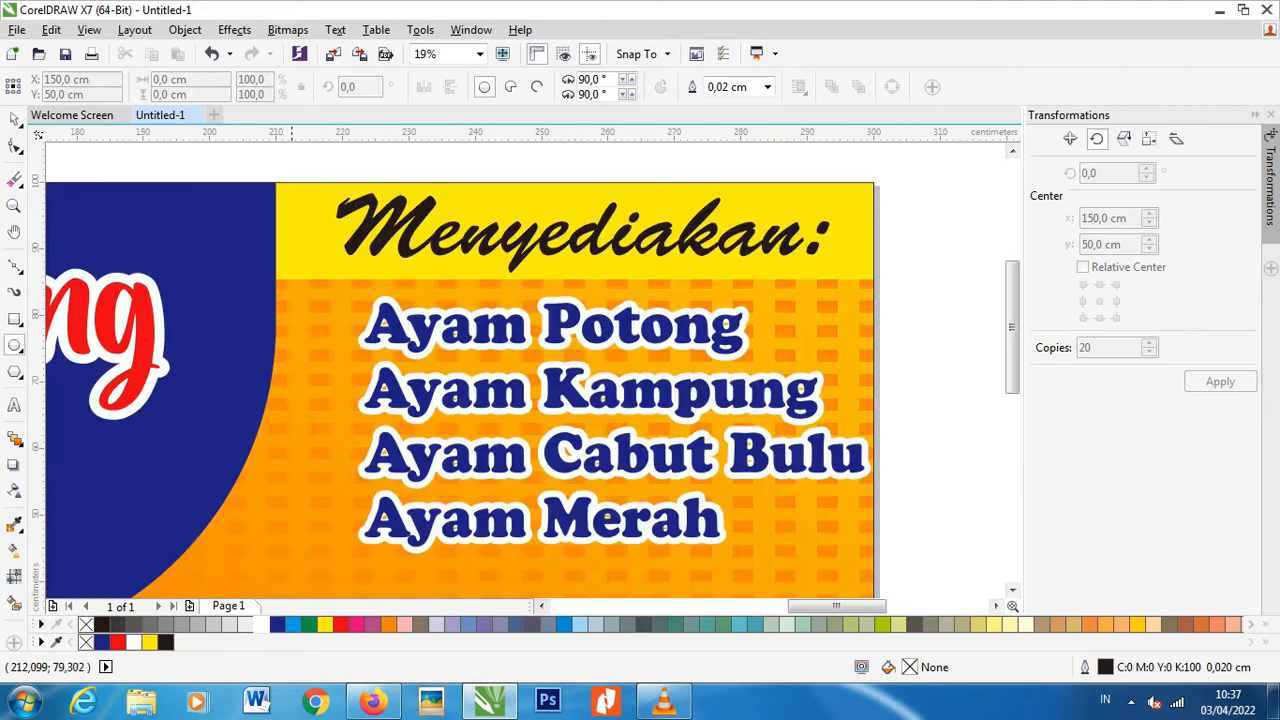
{"action": "left_click_drag", "start_coordinate": [324, 309], "coordinate": [284, 349]}
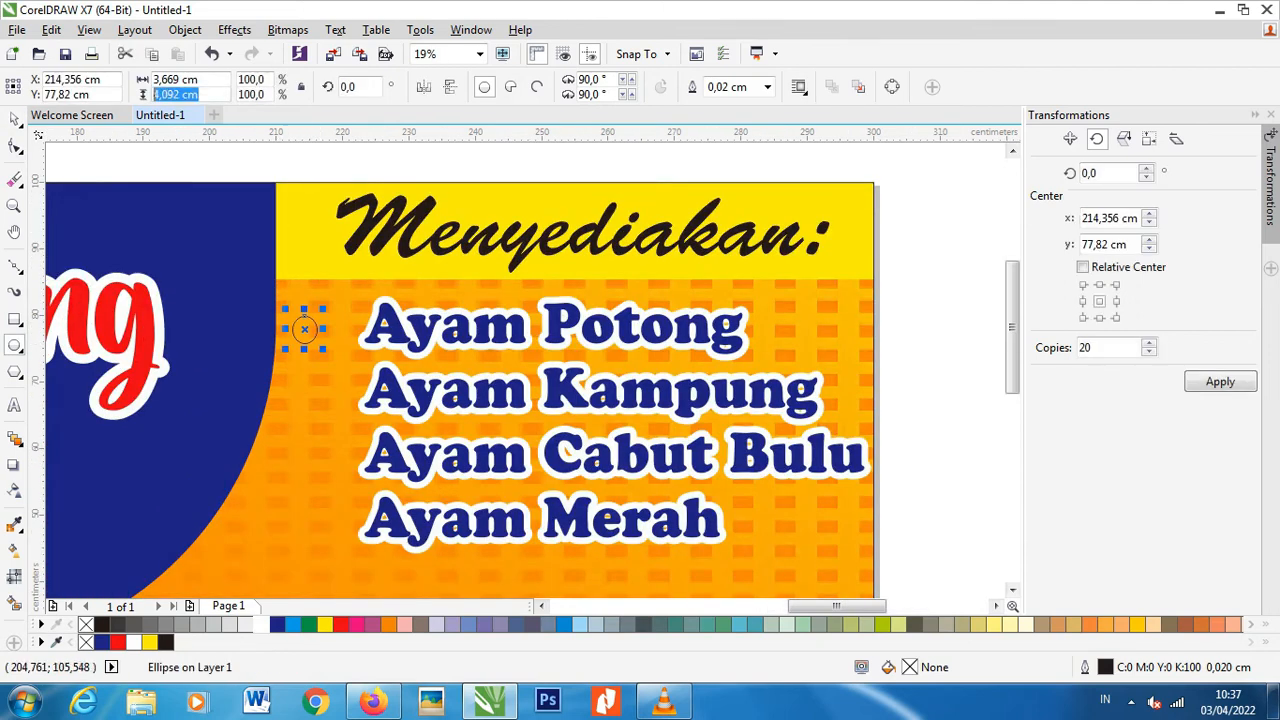
{"action": "left_click", "coordinate": [175, 79]}
{"action": "type", "text": "4,092"}
{"action": "key", "text": "Return"}
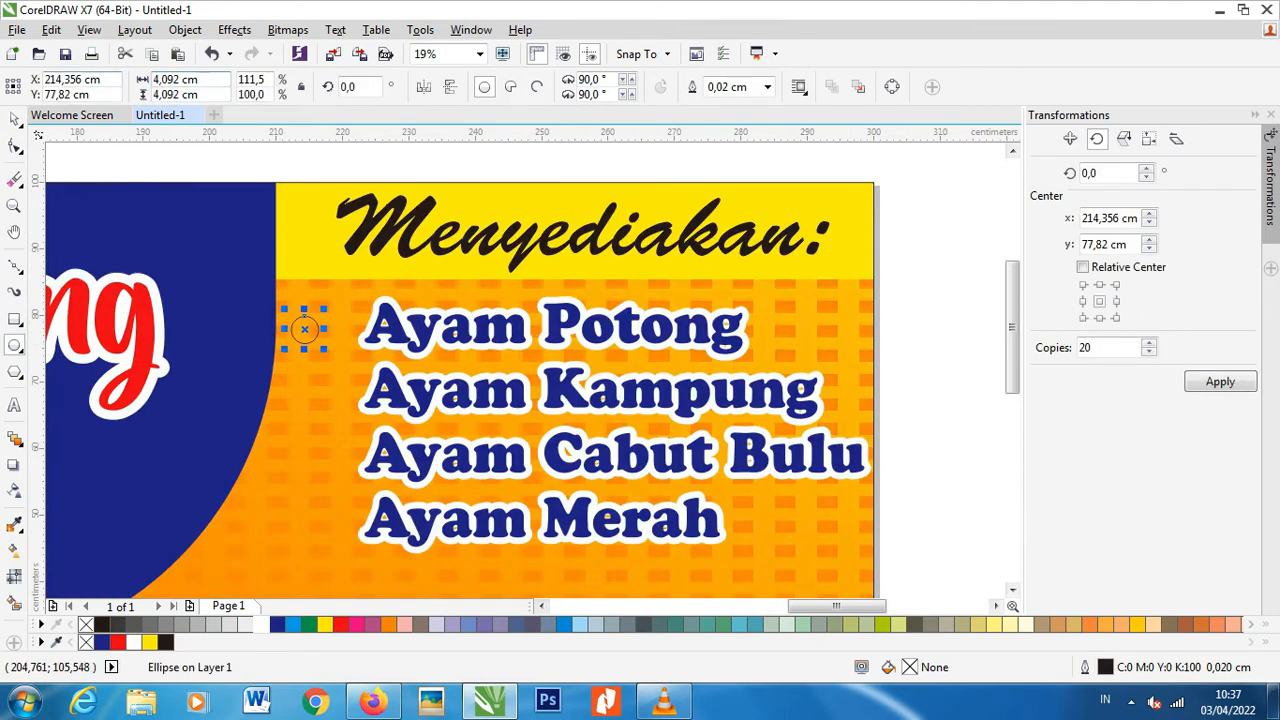
{"action": "scroll", "coordinate": [290, 290], "scroll_direction": "up", "scroll_amount": 2}
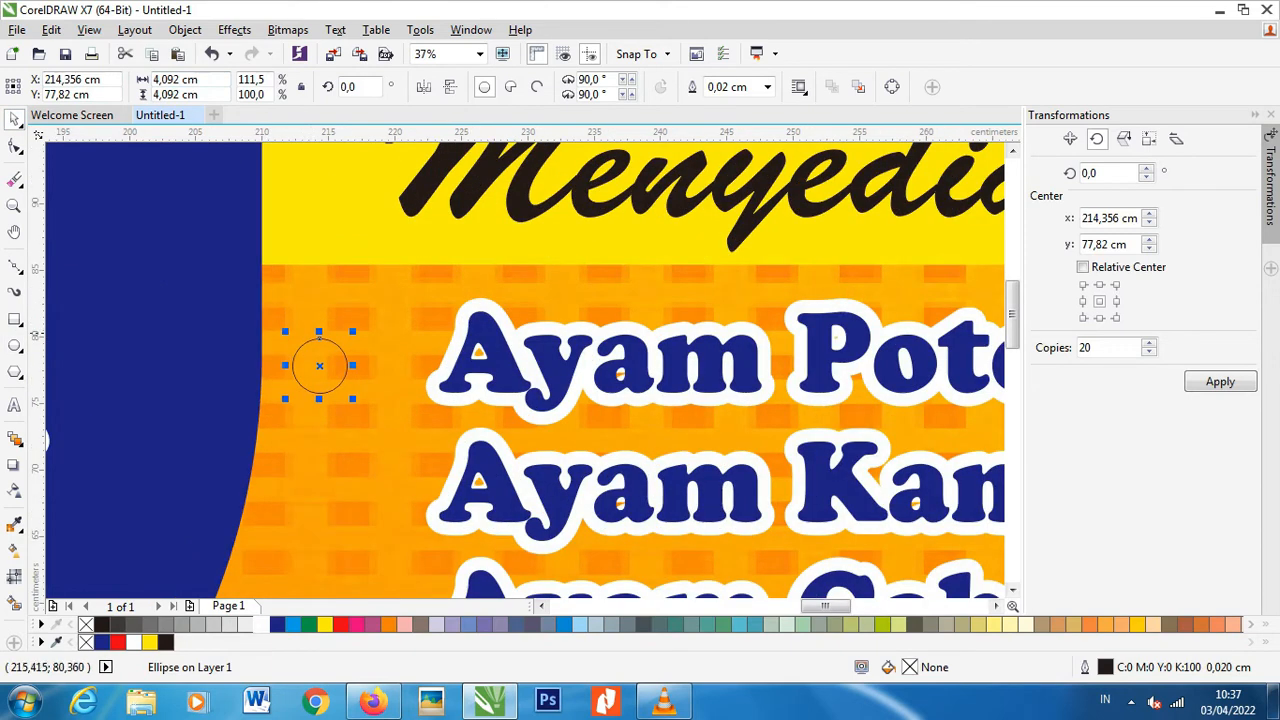
{"action": "left_click_drag", "start_coordinate": [352, 331], "coordinate": [378, 335]}
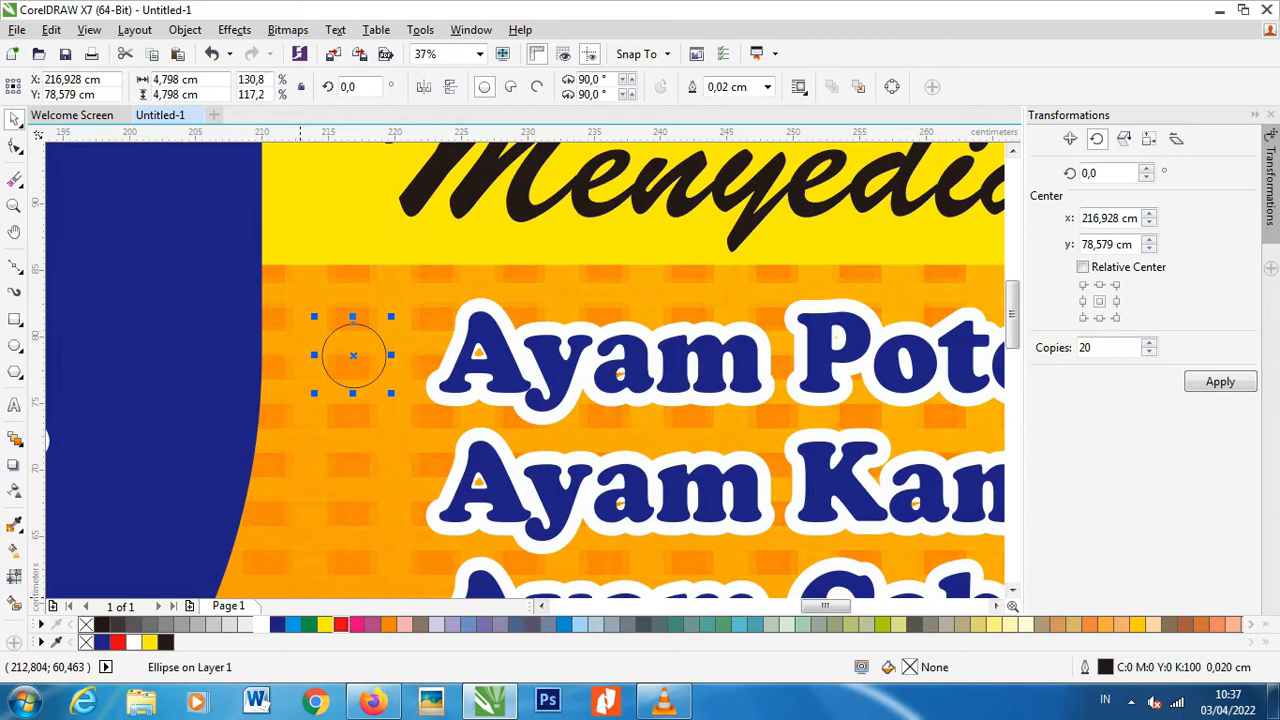
Give the bullet circle a white outline and an elliptical fountain fill from red to white
{"action": "left_click", "coordinate": [340, 624]}
{"action": "right_click", "coordinate": [133, 642]}
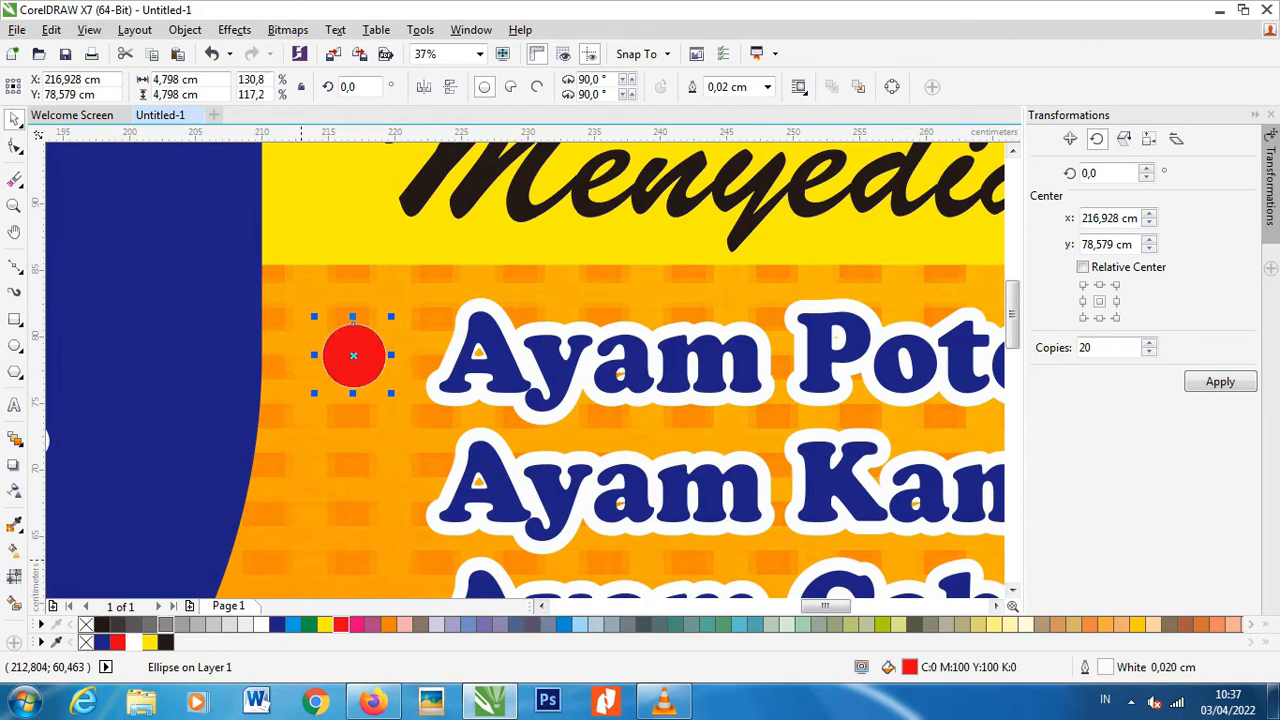
{"action": "key", "text": "shift+F11"}
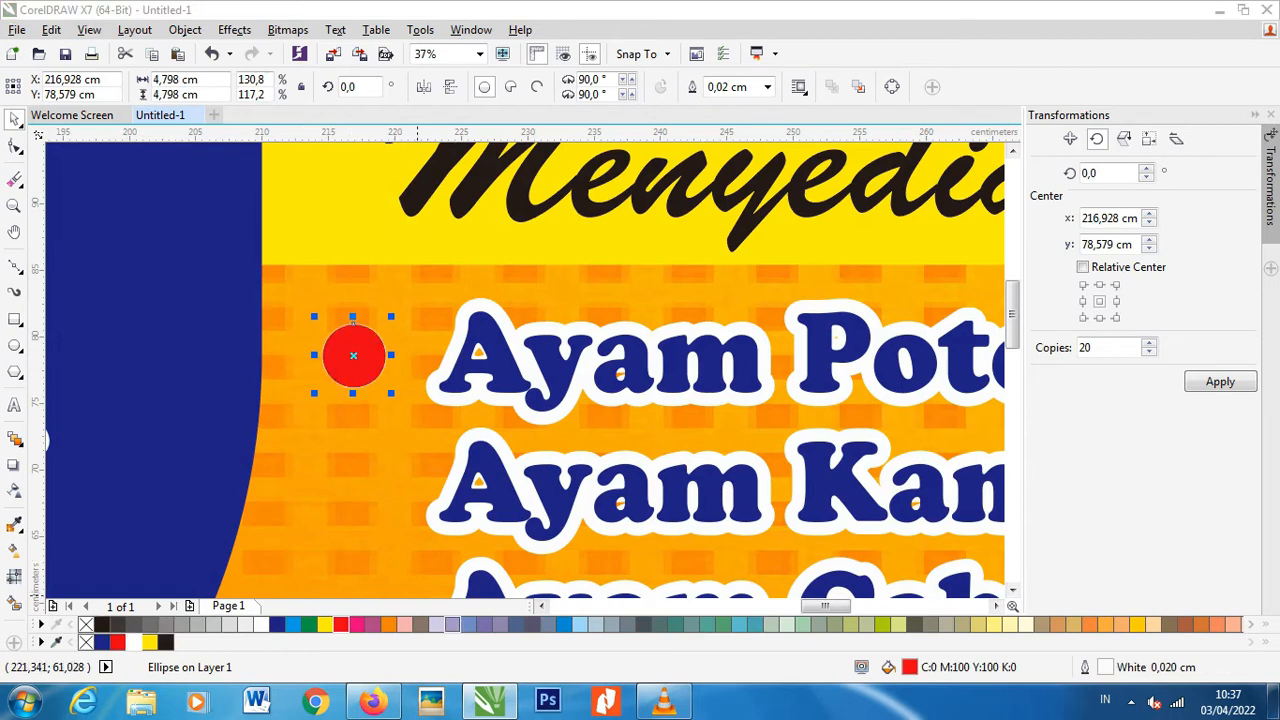
{"action": "left_click", "coordinate": [569, 238]}
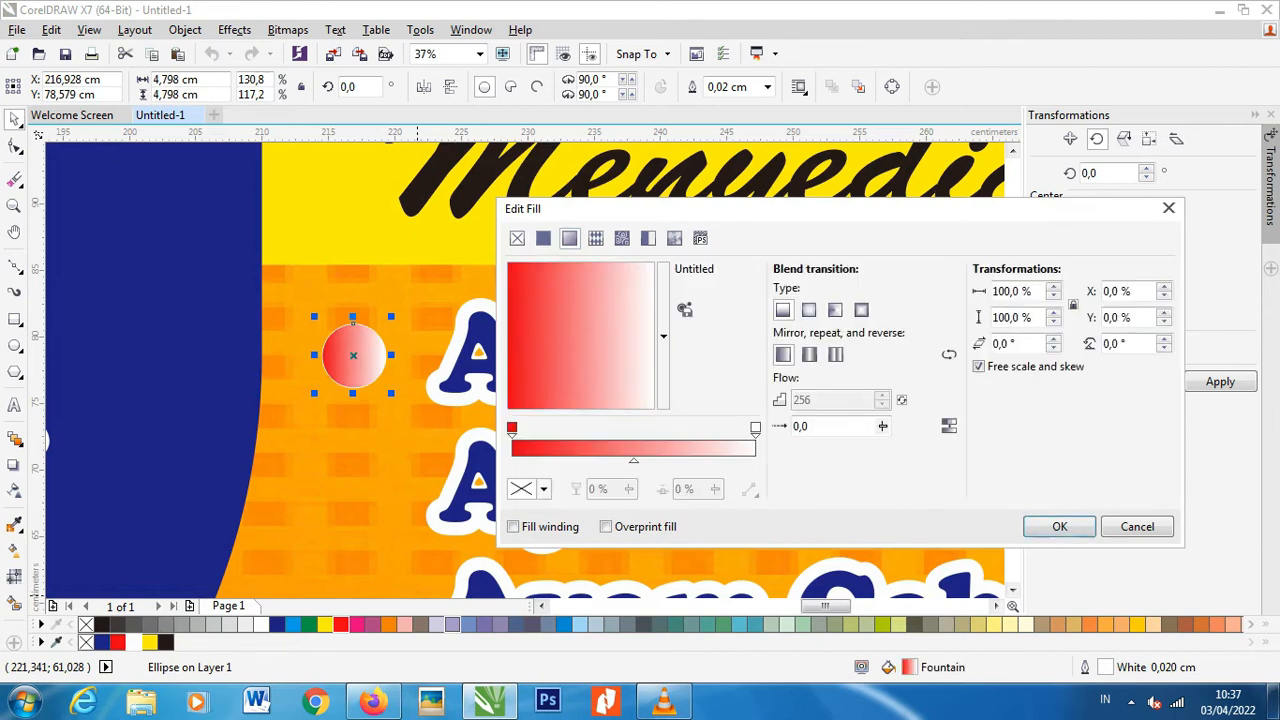
{"action": "left_click", "coordinate": [809, 310]}
{"action": "key", "text": "Return"}
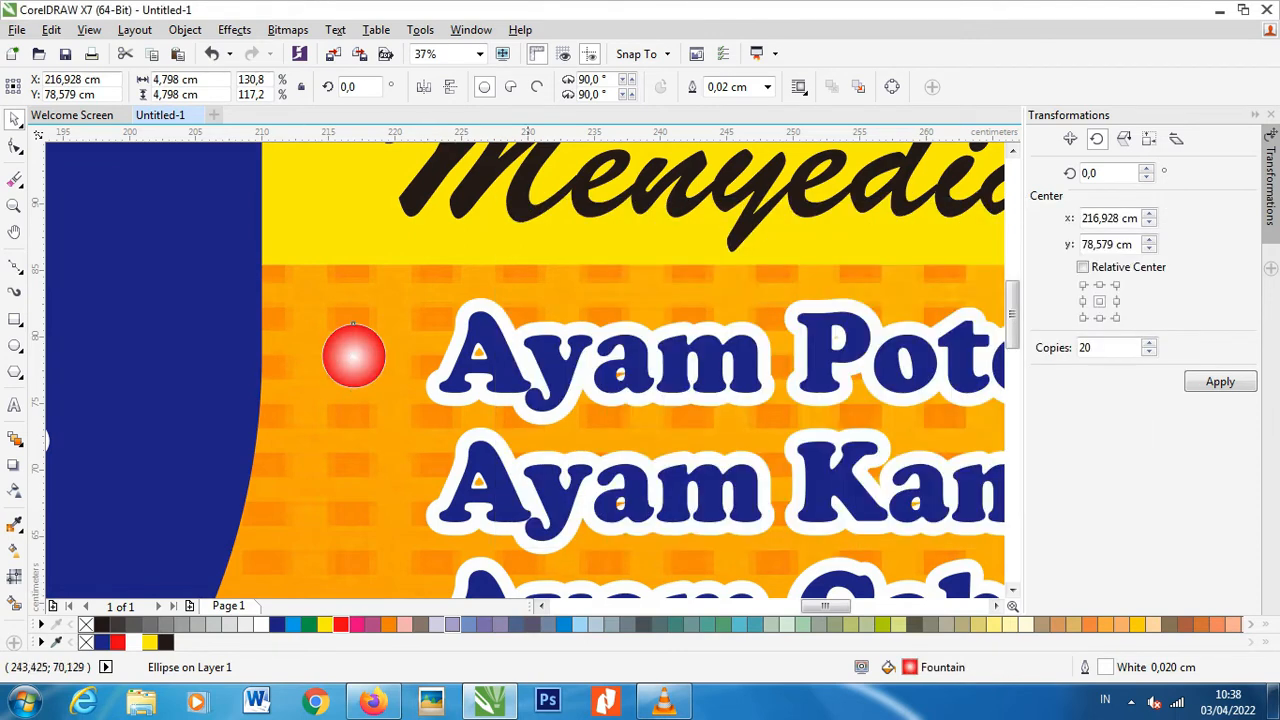
Set the bullet circle's outline to 1.0 cm wide, behind the fill and scaling with the object
{"action": "left_click", "coordinate": [353, 355]}
{"action": "key", "text": "F12"}
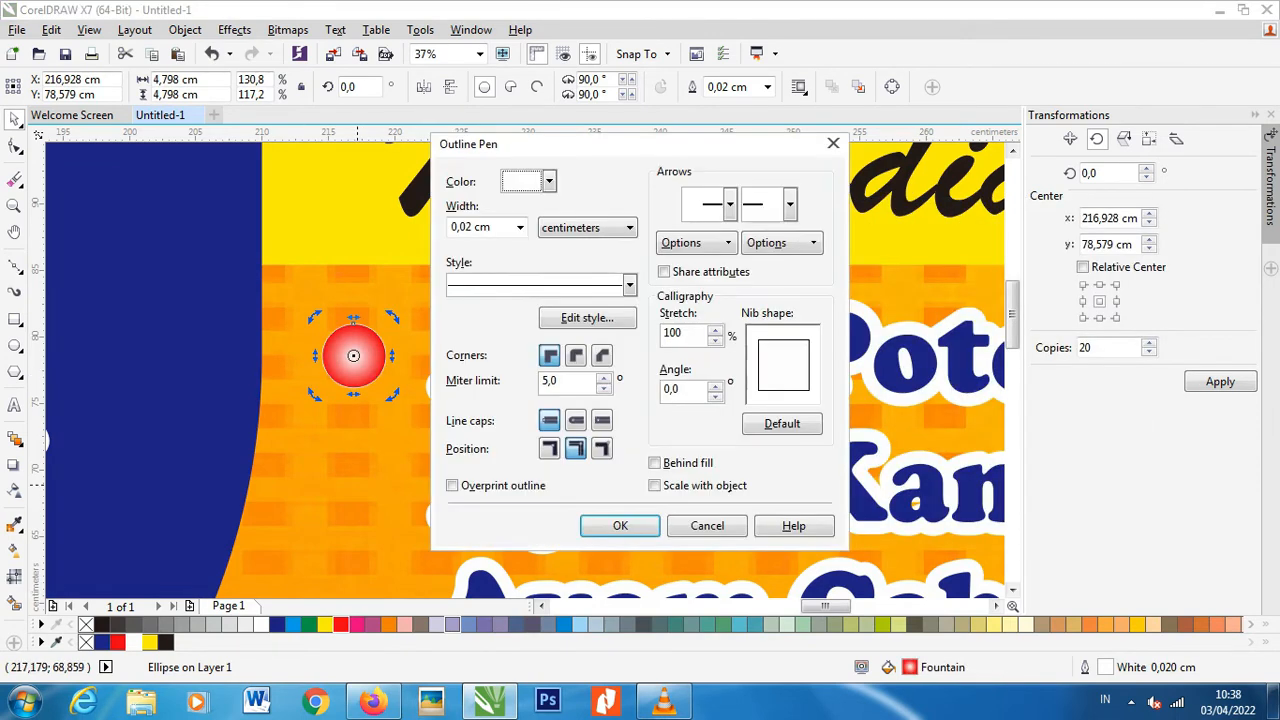
{"action": "left_click", "coordinate": [519, 227]}
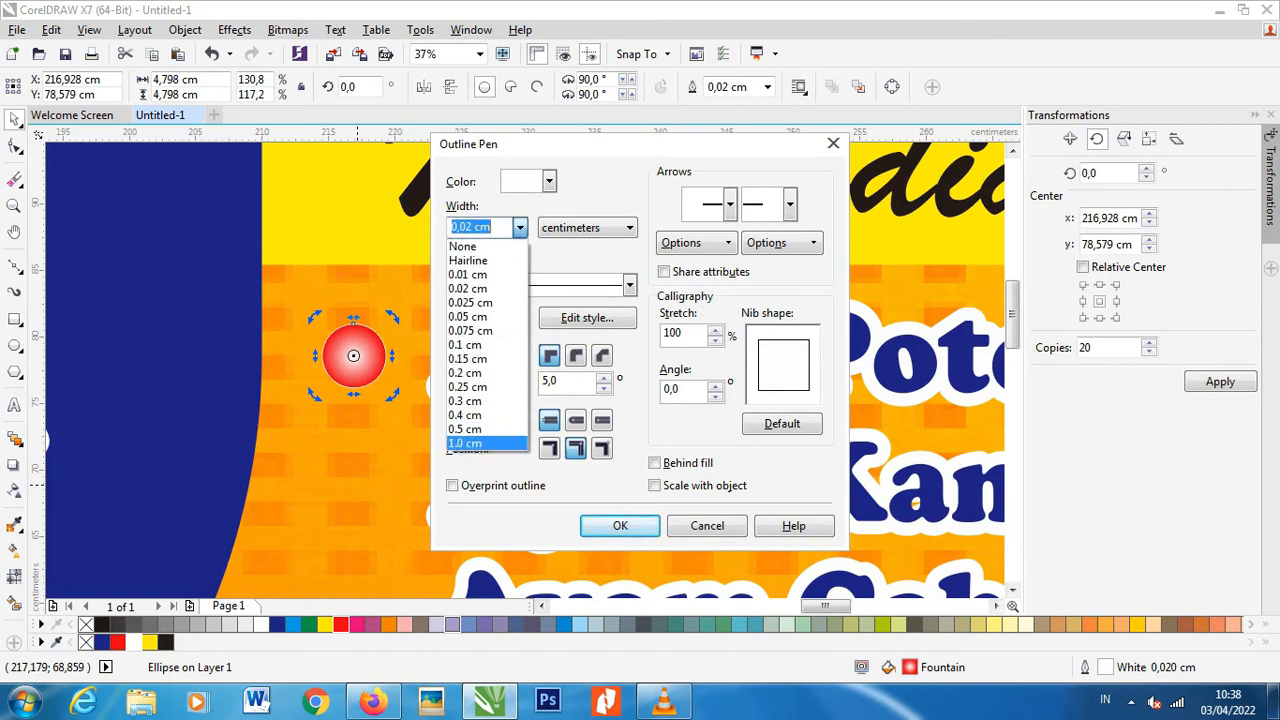
{"action": "left_click", "coordinate": [480, 443]}
{"action": "left_click", "coordinate": [654, 485]}
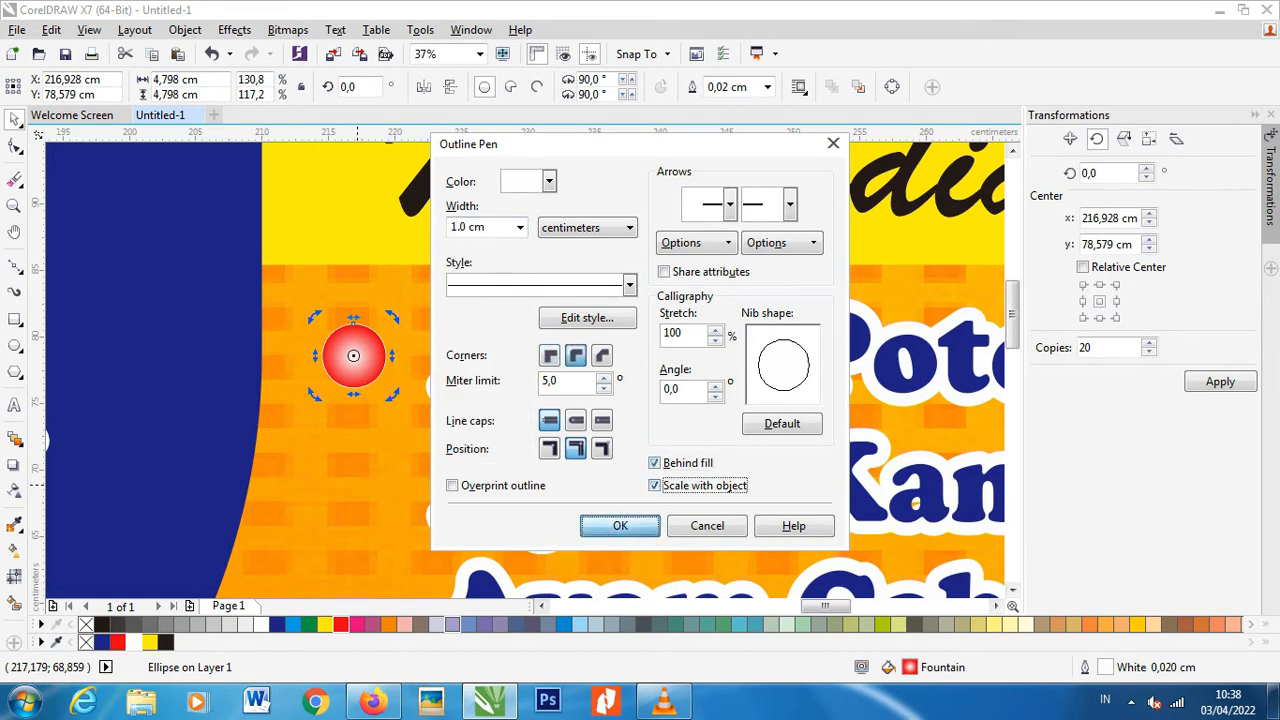
{"action": "left_click", "coordinate": [630, 525]}
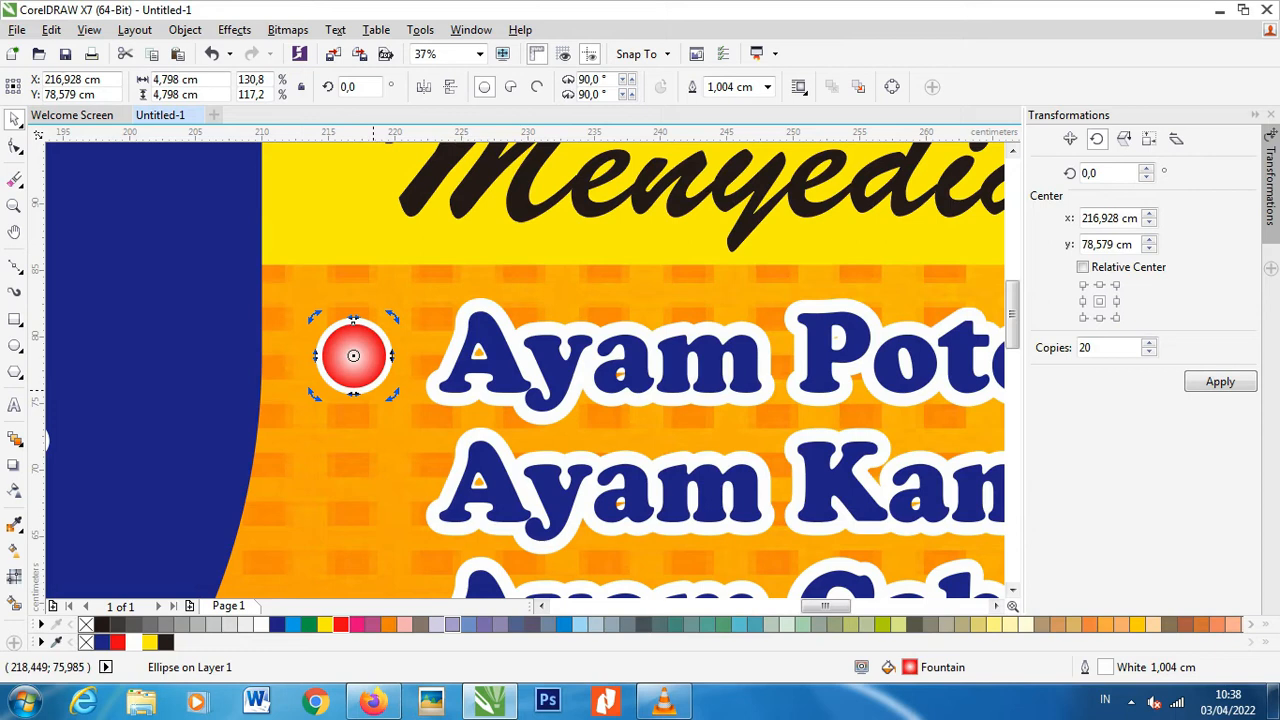
Duplicate the bullet circle in front of "Ayam Kampung", "Ayam Cabut Bulu" and "Ayam Merah"
{"action": "key", "text": "ctrl+d"}
{"action": "left_click_drag", "start_coordinate": [372, 359], "coordinate": [369, 501]}
{"action": "scroll", "coordinate": [369, 501], "scroll_direction": "down", "scroll_amount": 1}
{"action": "left_click_drag", "start_coordinate": [384, 458], "coordinate": [366, 517]}
{"action": "scroll", "coordinate": [386, 525], "scroll_direction": "up", "scroll_amount": 1}
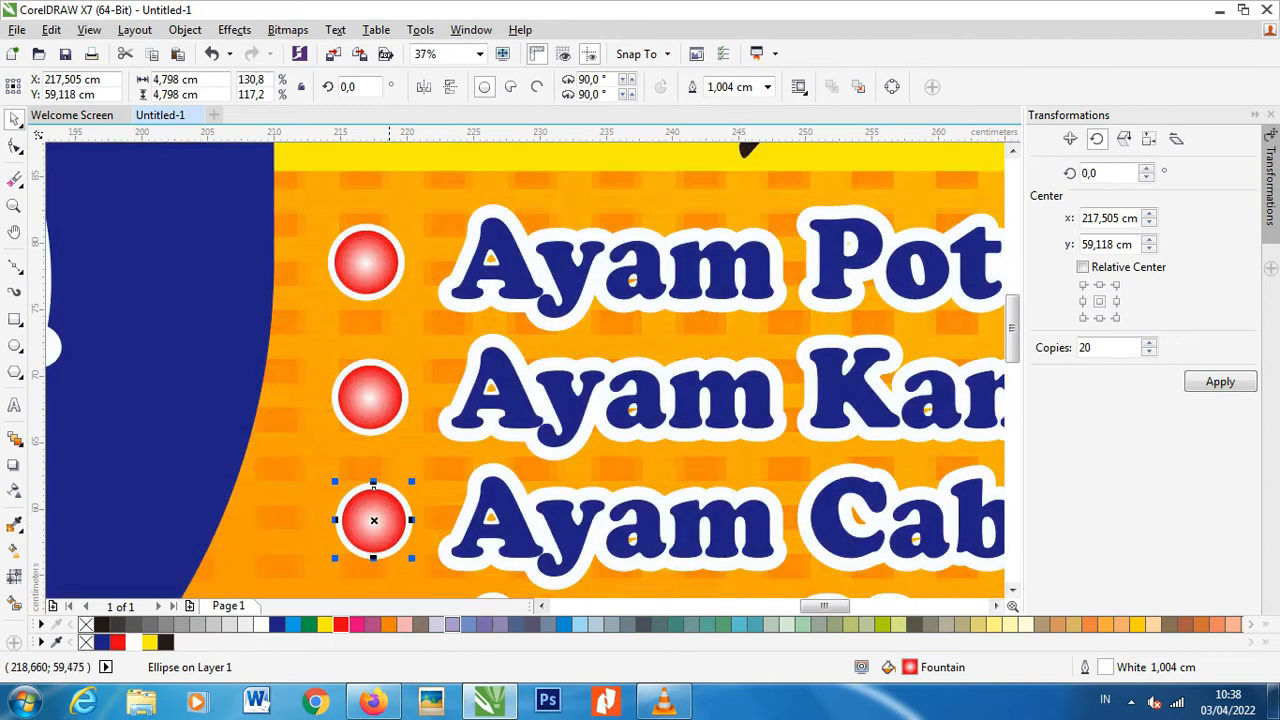
{"action": "scroll", "coordinate": [366, 517], "scroll_direction": "down", "scroll_amount": 1}
{"action": "left_click_drag", "start_coordinate": [376, 464], "coordinate": [377, 526]}
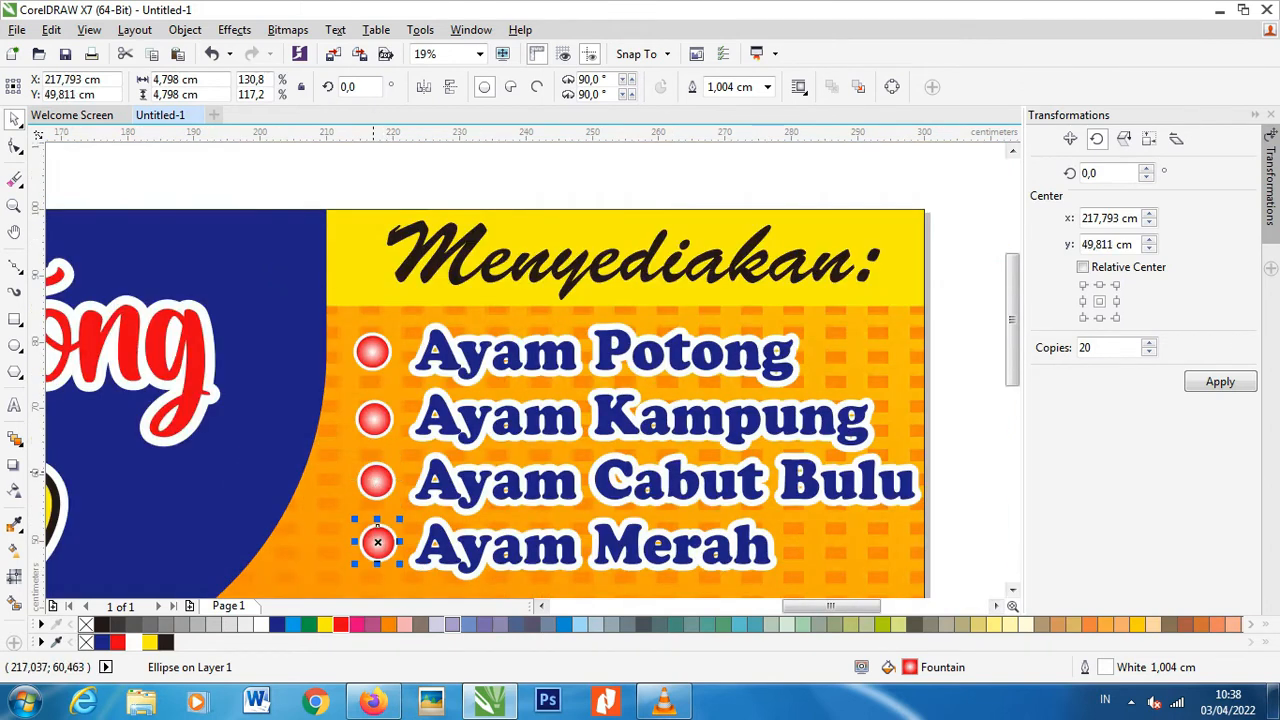
Align the four bullet circles in one vertical column in front of the product list, and deselect them
{"action": "scroll", "coordinate": [377, 535], "scroll_direction": "down", "scroll_amount": 1}
{"action": "left_click_drag", "start_coordinate": [337, 306], "coordinate": [411, 525]}
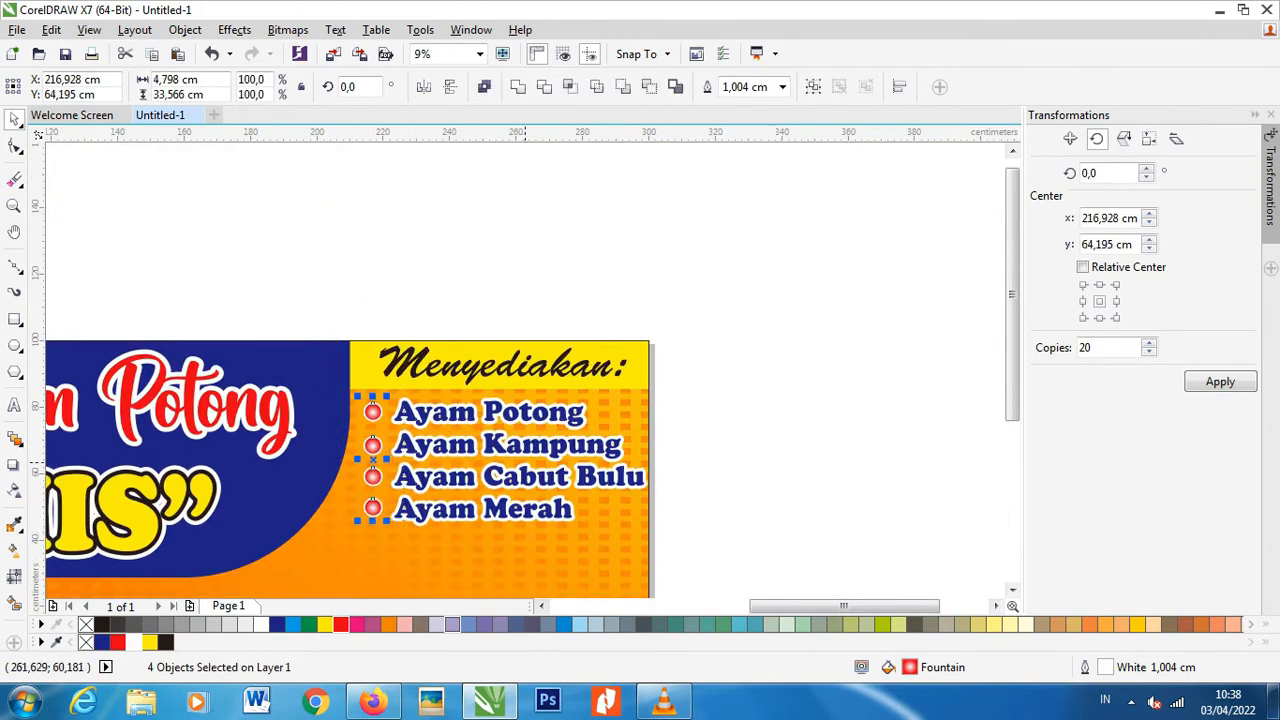
{"action": "key", "text": "Escape"}
{"action": "scroll", "coordinate": [450, 450], "scroll_direction": "up", "scroll_amount": 1}
{"action": "scroll", "coordinate": [449, 458], "scroll_direction": "down", "scroll_amount": 1}
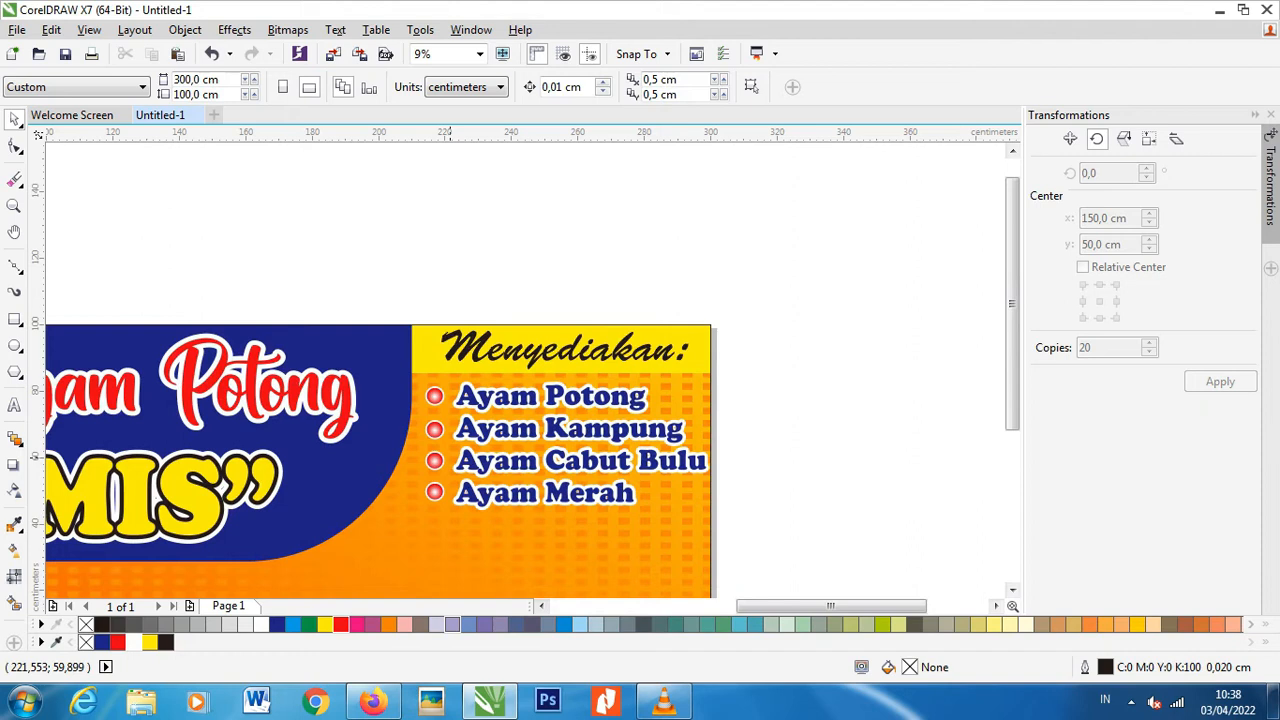
{"action": "scroll", "coordinate": [555, 404], "scroll_direction": "down", "scroll_amount": 1}
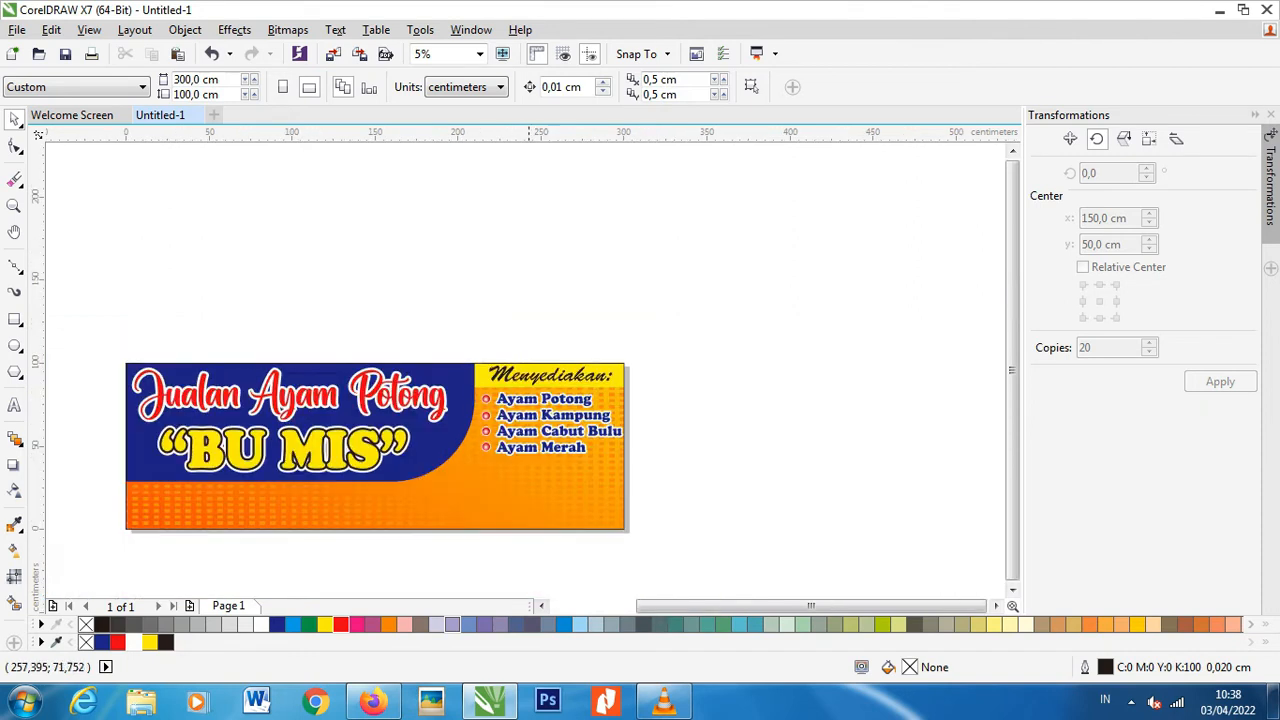
Move the product list with its bullets slightly down, enlarge it to about 94.3 x 41.2 cm, and shift it left
{"action": "left_click_drag", "start_coordinate": [476, 386], "coordinate": [708, 490]}
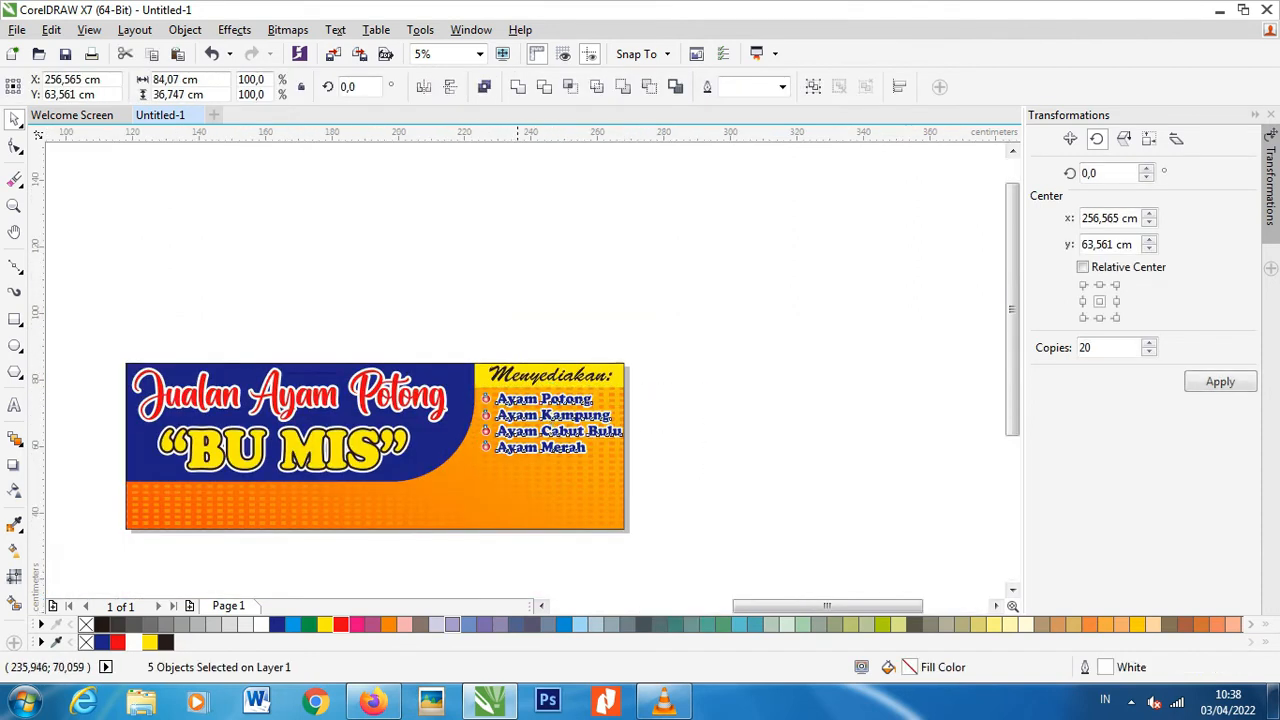
{"action": "scroll", "coordinate": [520, 412], "scroll_direction": "up", "scroll_amount": 1}
{"action": "left_click_drag", "start_coordinate": [528, 393], "coordinate": [528, 400]}
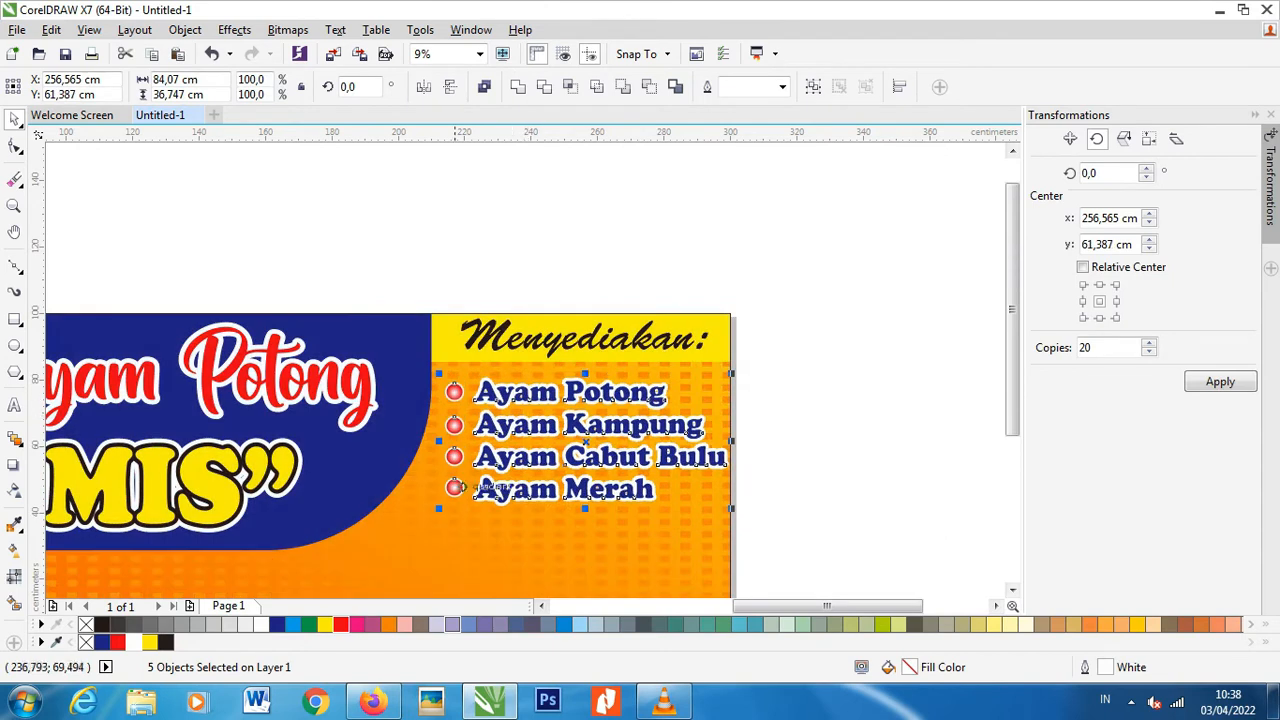
{"action": "left_click", "coordinate": [442, 511]}
{"action": "left_click_drag", "start_coordinate": [442, 511], "coordinate": [408, 532]}
{"action": "left_click_drag", "start_coordinate": [655, 476], "coordinate": [647, 476]}
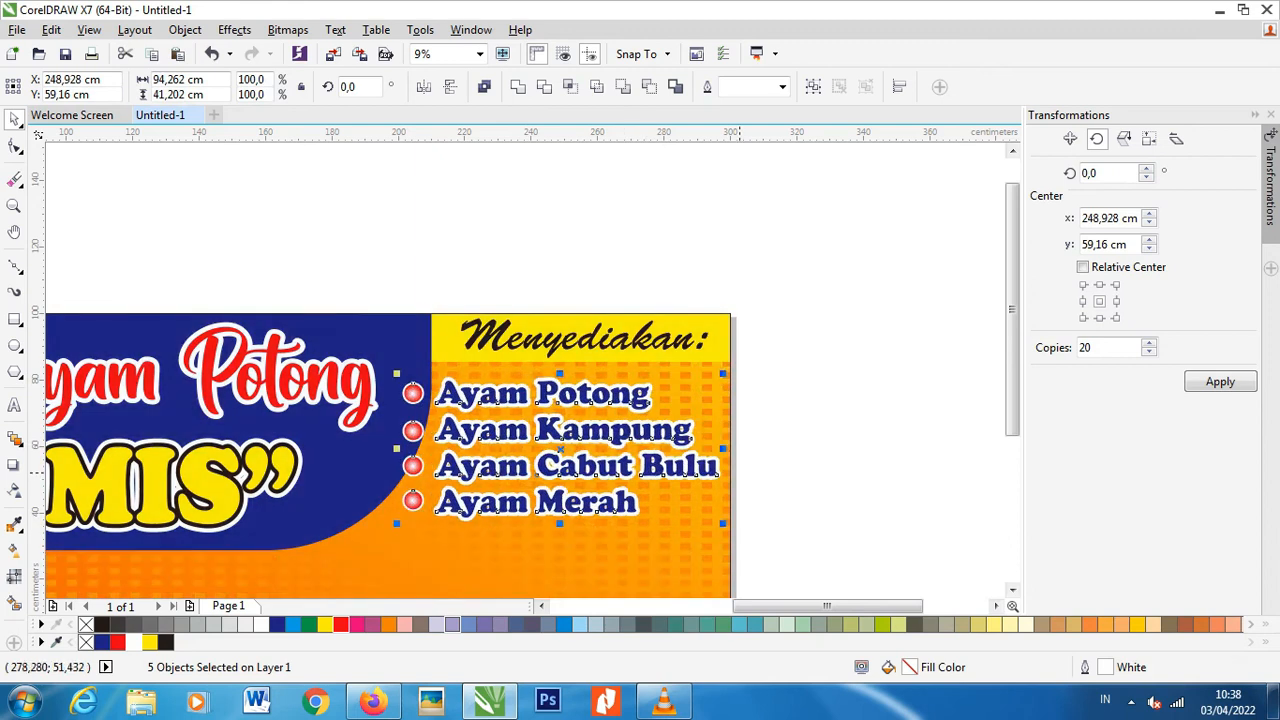
Edit the banner's PowerClip contents to pull the blue shape's right edge in to about 202 cm, and finish editing
{"action": "scroll", "coordinate": [734, 467], "scroll_direction": "down", "scroll_amount": 1}
{"action": "left_click", "coordinate": [567, 390]}
{"action": "left_click", "coordinate": [567, 400]}
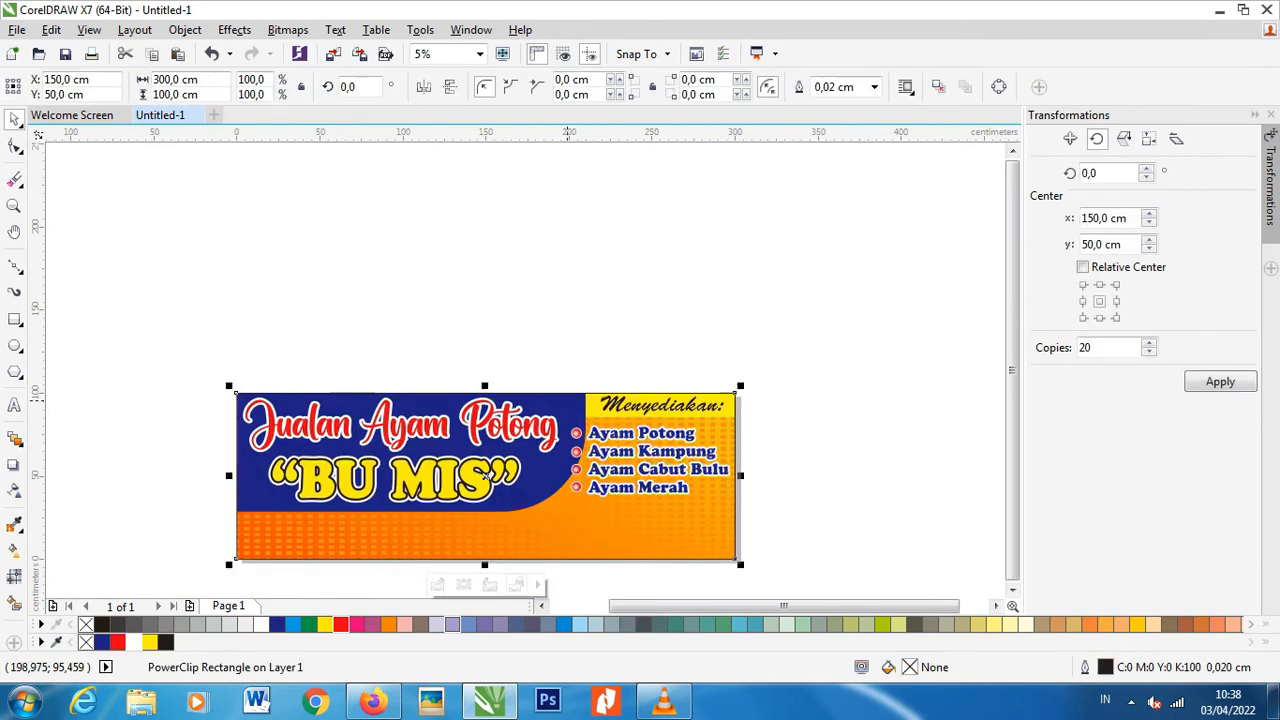
{"action": "right_click", "coordinate": [567, 403]}
{"action": "left_click", "coordinate": [642, 191]}
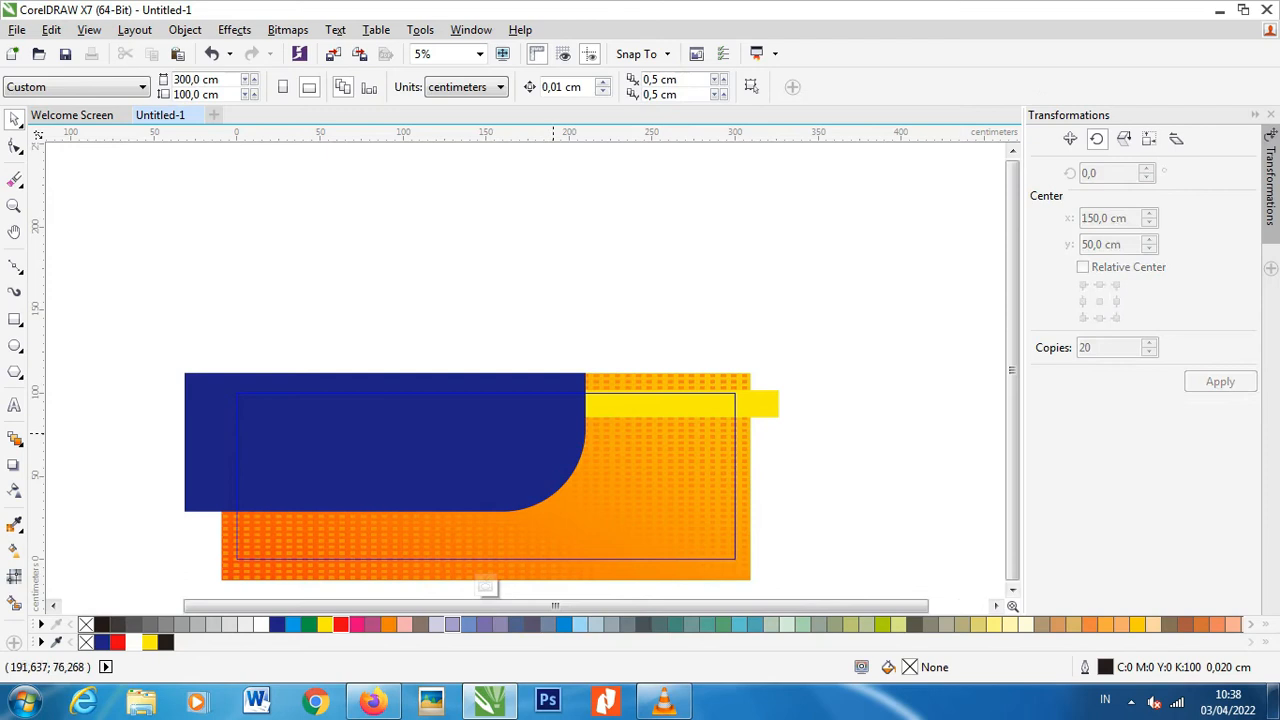
{"action": "left_click", "coordinate": [584, 441]}
{"action": "left_click_drag", "start_coordinate": [592, 441], "coordinate": [579, 443]}
{"action": "left_click", "coordinate": [583, 408]}
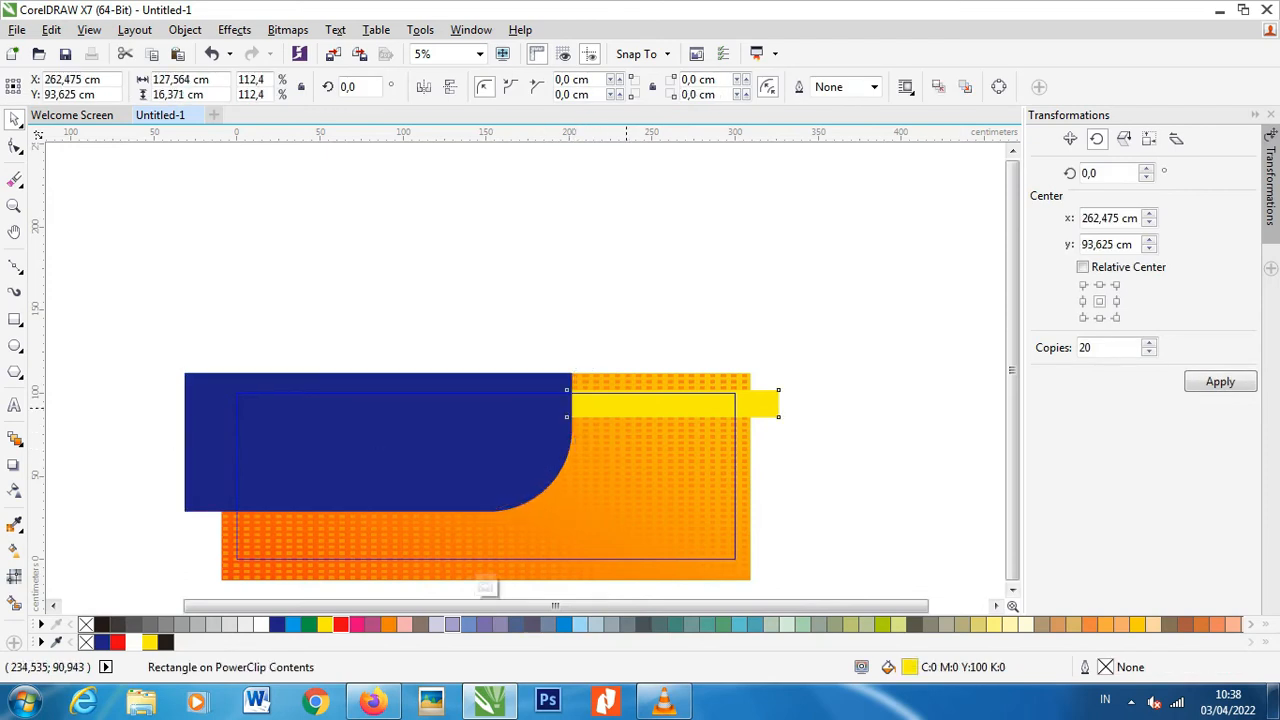
{"action": "right_click", "coordinate": [553, 431]}
{"action": "left_click", "coordinate": [640, 232]}
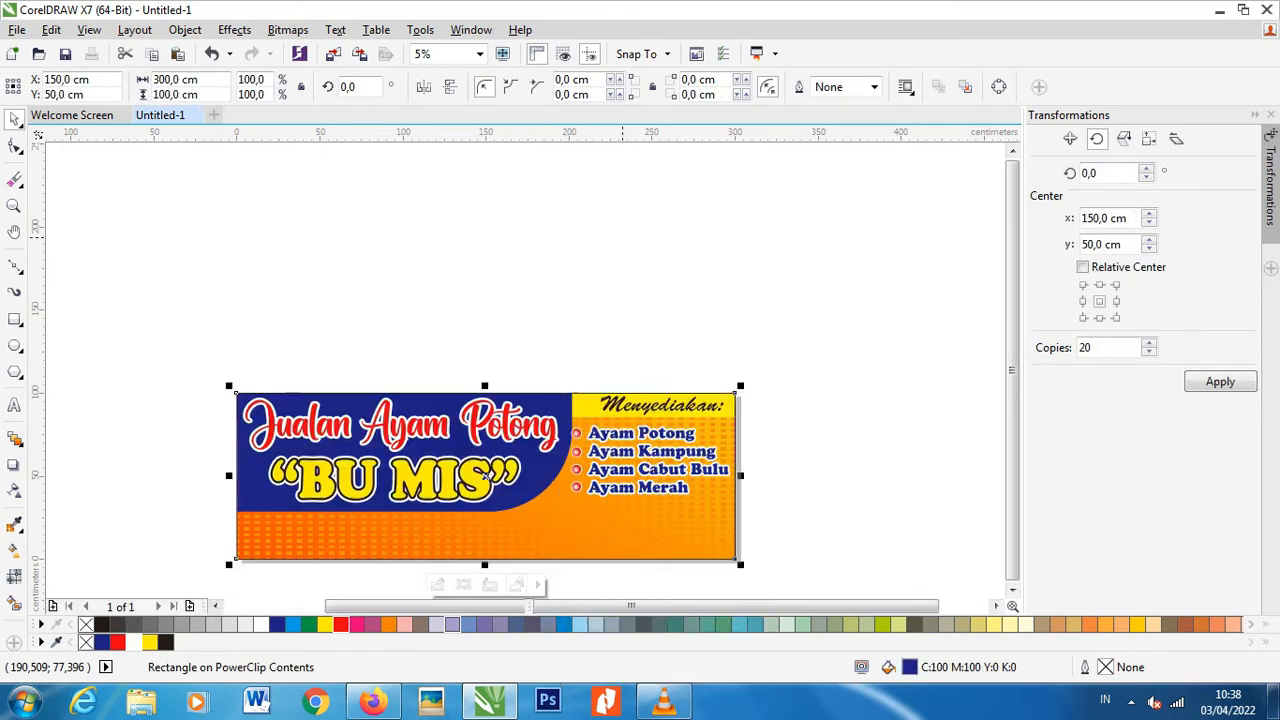
{"action": "left_click", "coordinate": [790, 415]}
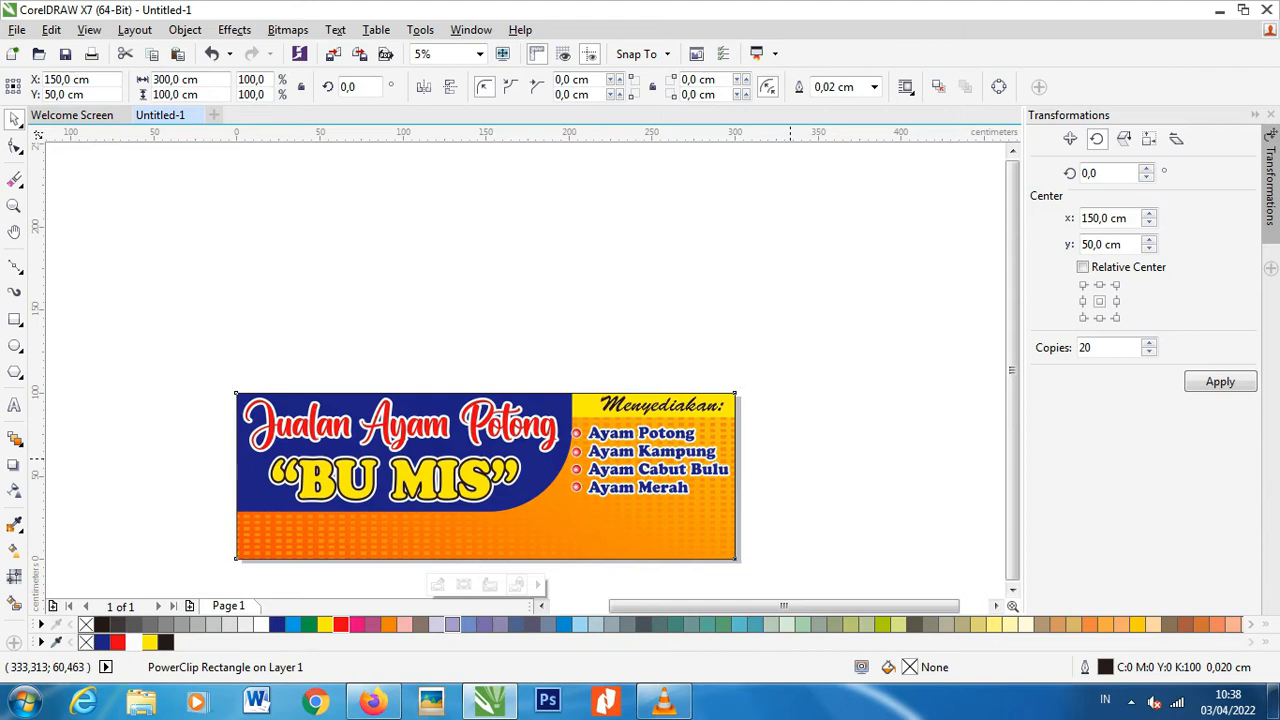
Narrow the blue shape inside the banner's PowerClip further to about 229.7 cm wide, and finish editing
{"action": "left_click", "coordinate": [566, 415]}
{"action": "right_click", "coordinate": [566, 415]}
{"action": "left_click", "coordinate": [616, 191]}
{"action": "scroll", "coordinate": [569, 443], "scroll_direction": "up", "scroll_amount": 1}
{"action": "left_click", "coordinate": [568, 444]}
{"action": "left_click_drag", "start_coordinate": [580, 440], "coordinate": [569, 455]}
{"action": "right_click", "coordinate": [514, 440]}
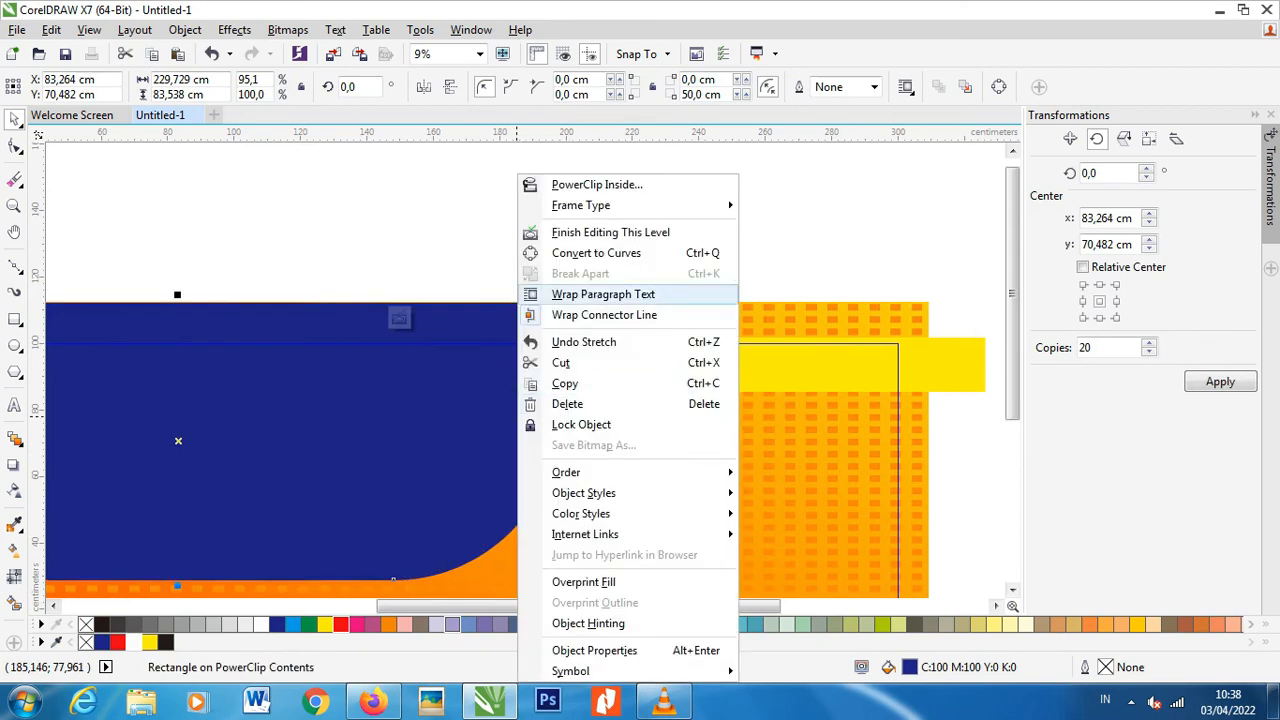
{"action": "left_click", "coordinate": [600, 230]}
{"action": "key", "text": "Escape"}
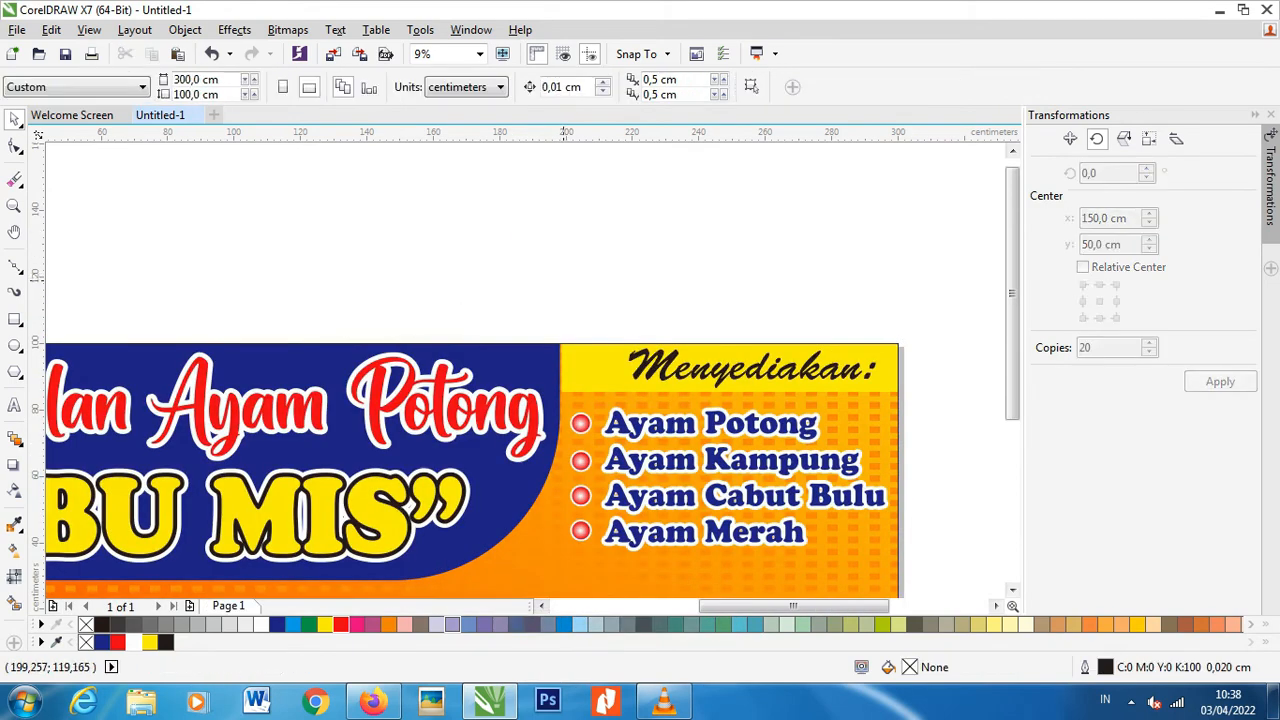
Reopen the banner's PowerClip contents to check the blue shape, and finish editing
{"action": "right_click", "coordinate": [608, 365]}
{"action": "left_click", "coordinate": [680, 191]}
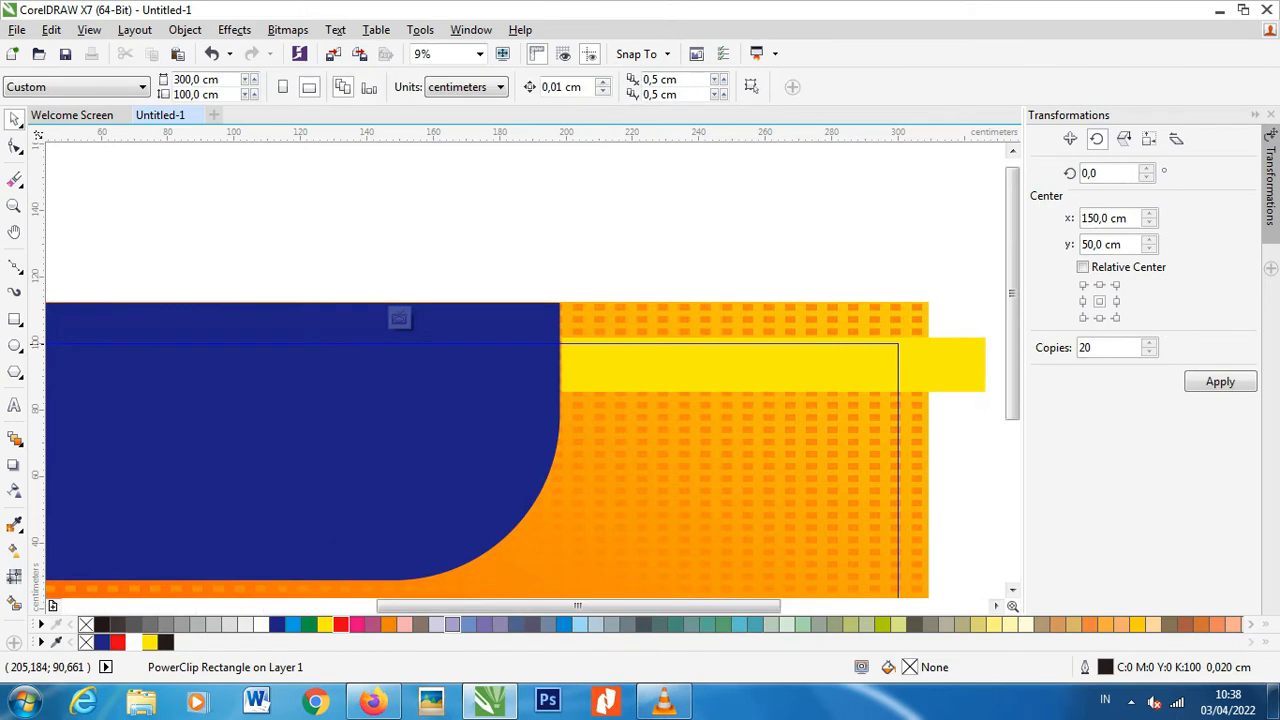
{"action": "left_click_drag", "start_coordinate": [555, 363], "coordinate": [506, 366]}
{"action": "right_click", "coordinate": [506, 366]}
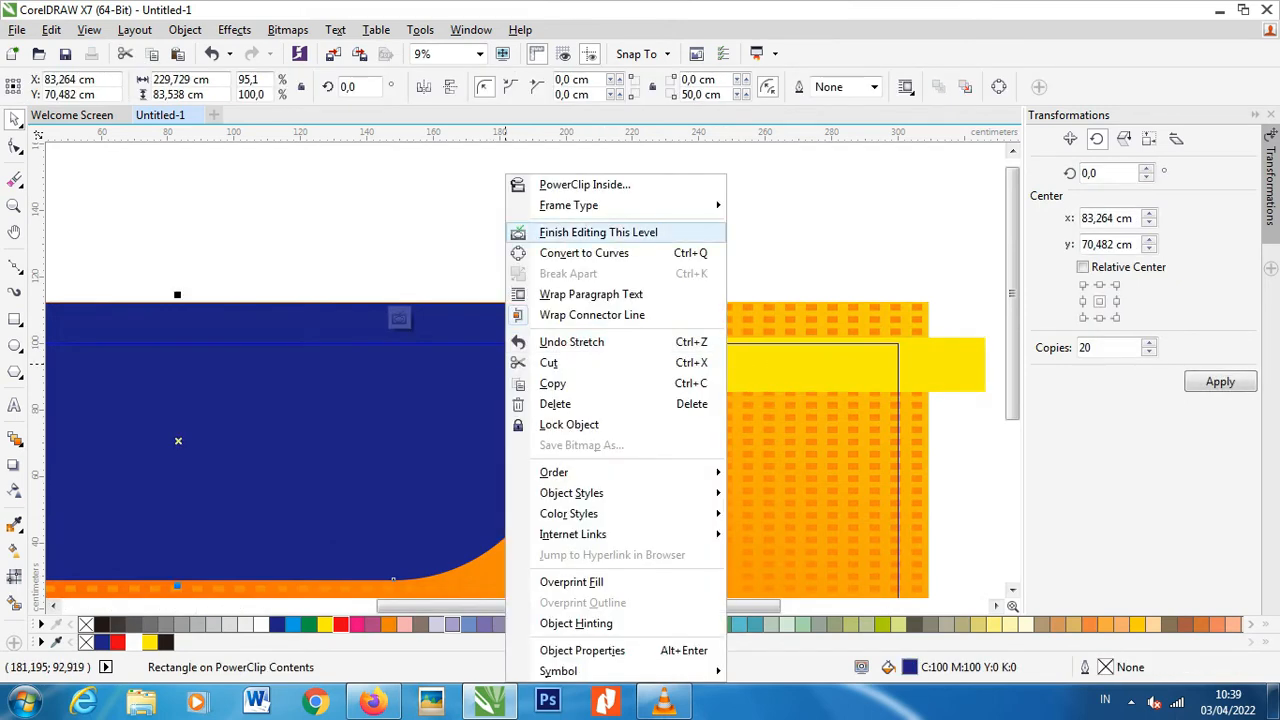
{"action": "left_click", "coordinate": [605, 229]}
{"action": "key", "text": "Escape"}
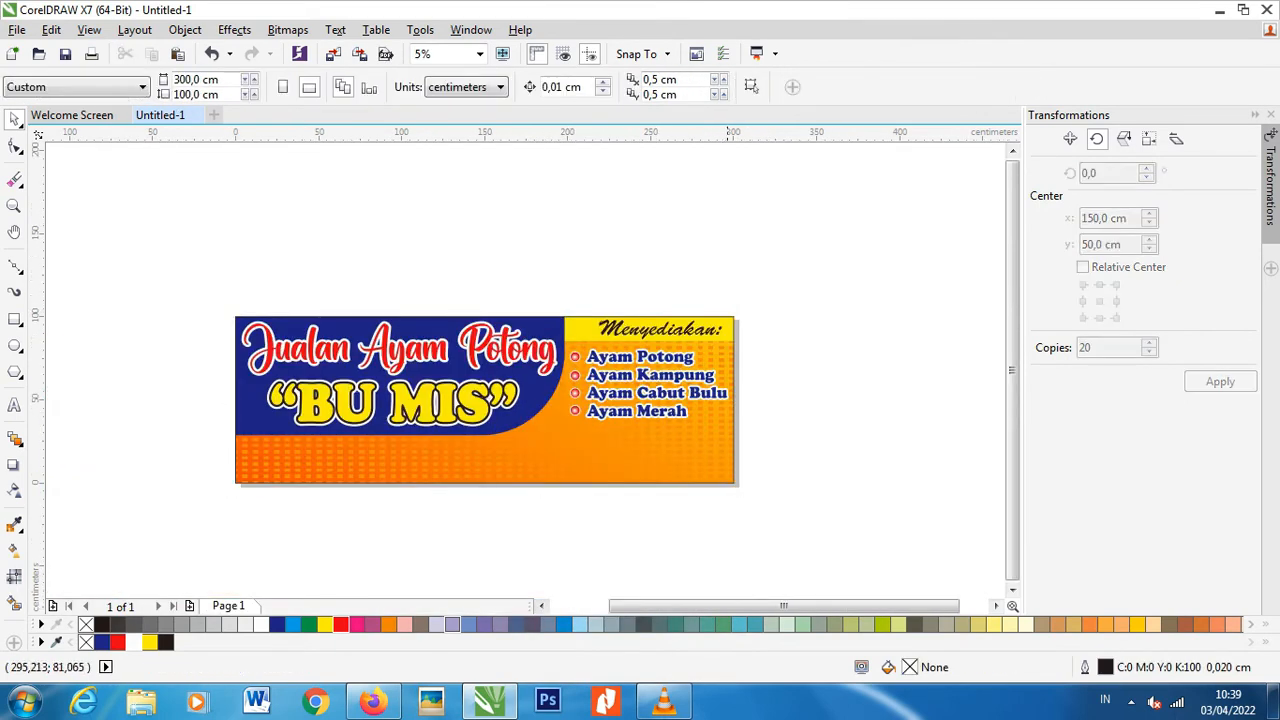
Enlarge the product list with its bullets to about 96.5 x 42.2 cm, nudge it into place, and deselect it
{"action": "left_click_drag", "start_coordinate": [793, 447], "coordinate": [570, 345]}
{"action": "scroll", "coordinate": [570, 345], "scroll_direction": "up", "scroll_amount": 2}
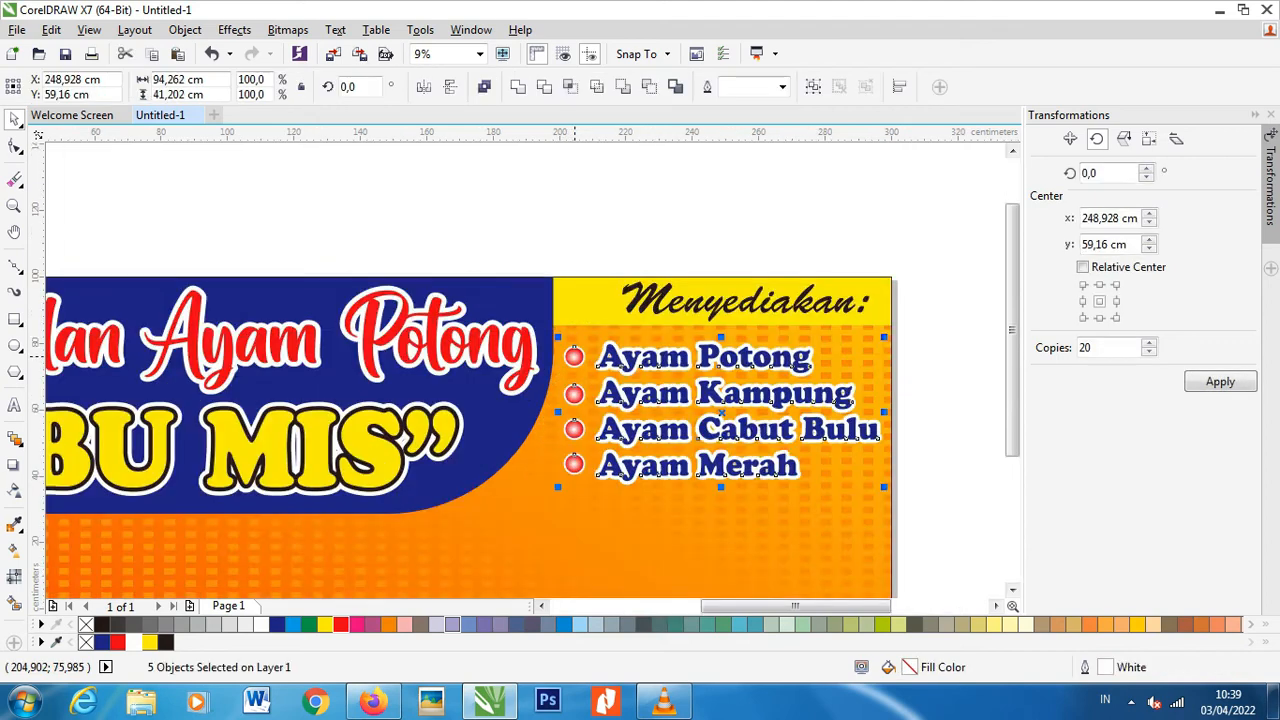
{"action": "left_click_drag", "start_coordinate": [557, 487], "coordinate": [553, 490]}
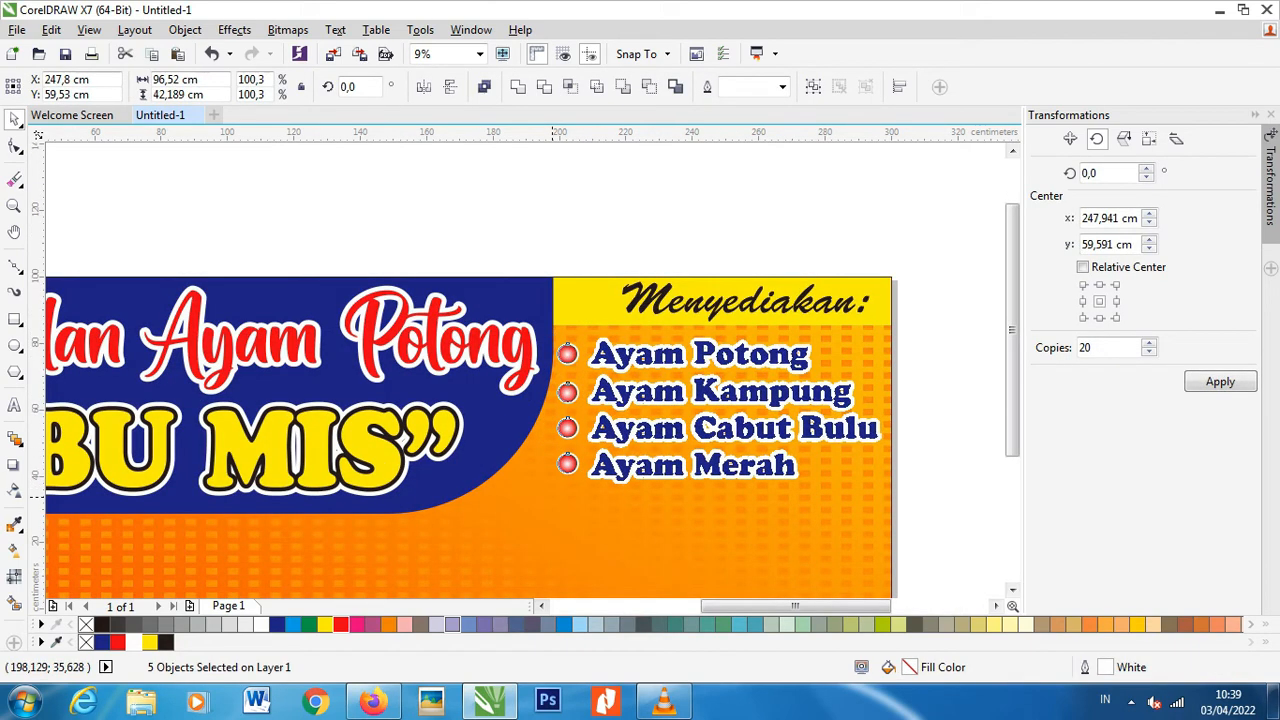
{"action": "key", "text": "Escape"}
{"action": "scroll", "coordinate": [517, 356], "scroll_direction": "down", "scroll_amount": 2}
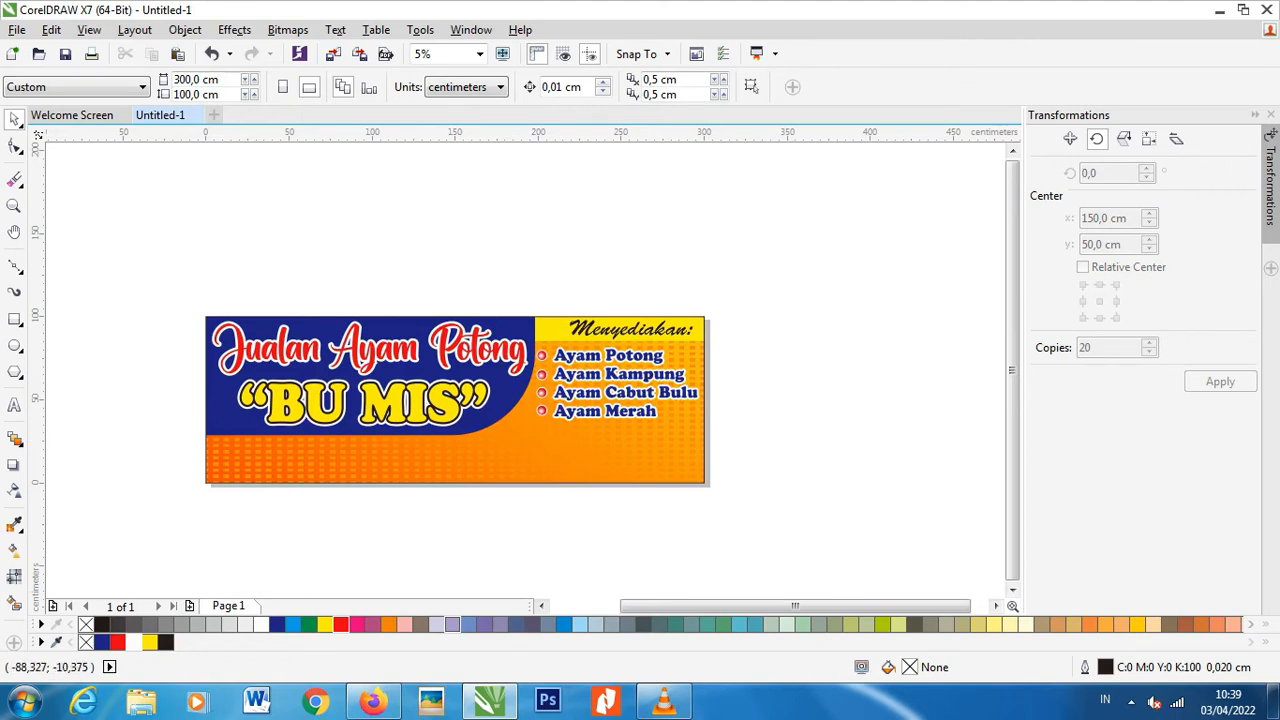
Draw a right-pointing pentagon arrow shape about 89.7 x 14.1 cm in the orange area below the blue shape
{"action": "left_click", "coordinate": [15, 372]}
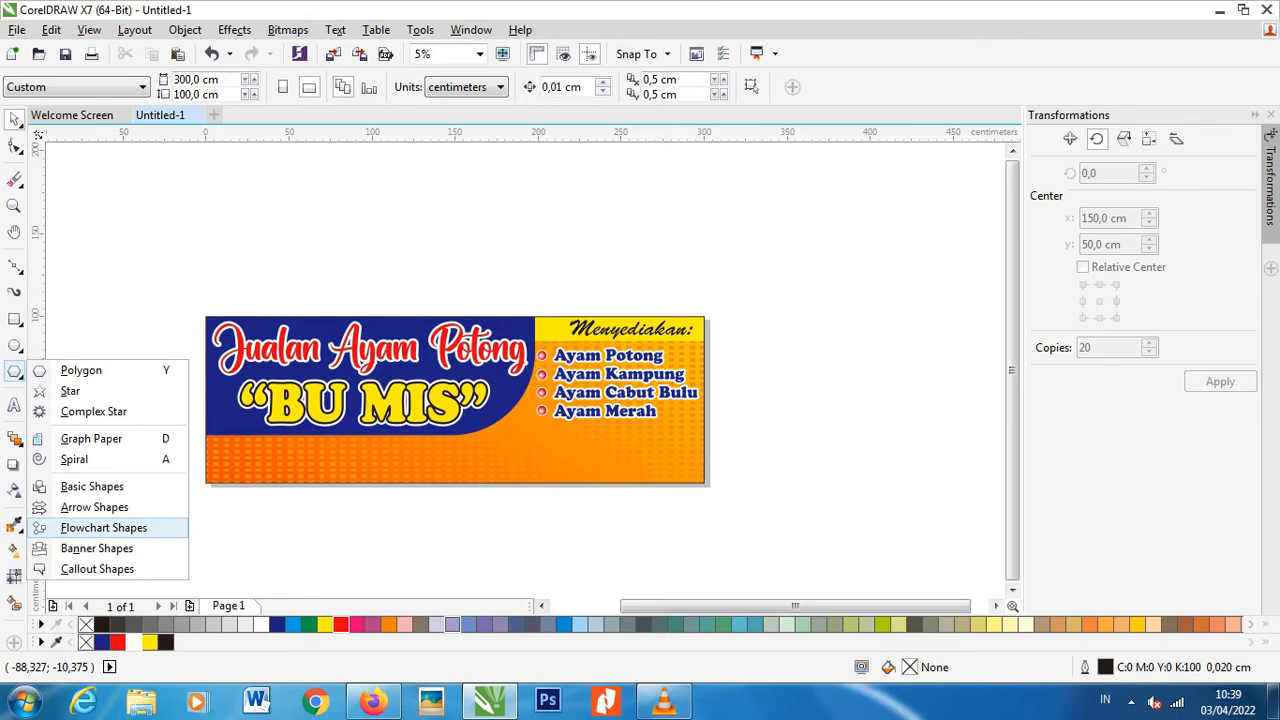
{"action": "left_click", "coordinate": [95, 507]}
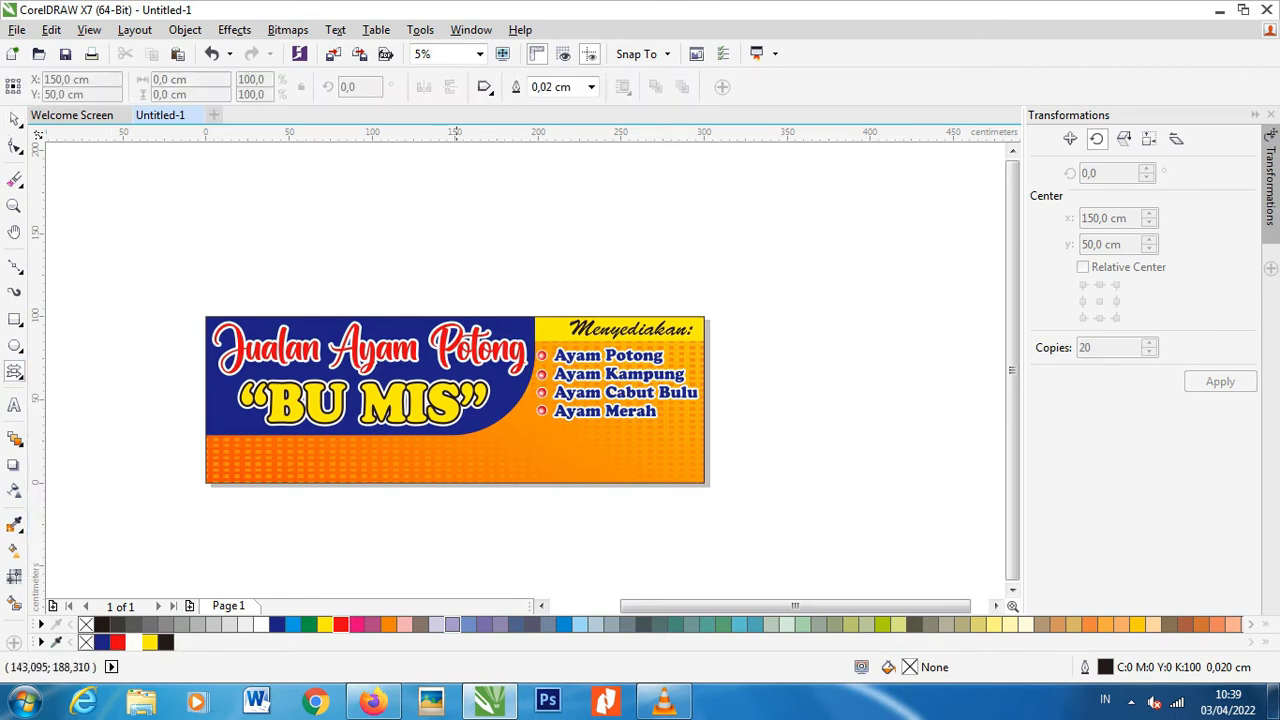
{"action": "scroll", "coordinate": [241, 487], "scroll_direction": "up", "scroll_amount": 2}
{"action": "left_click_drag", "start_coordinate": [183, 412], "coordinate": [481, 459]}
Shorten the arrow shape's pointed tip and stretch the shape to about 106.7 cm wide
{"action": "left_click", "coordinate": [14, 146]}
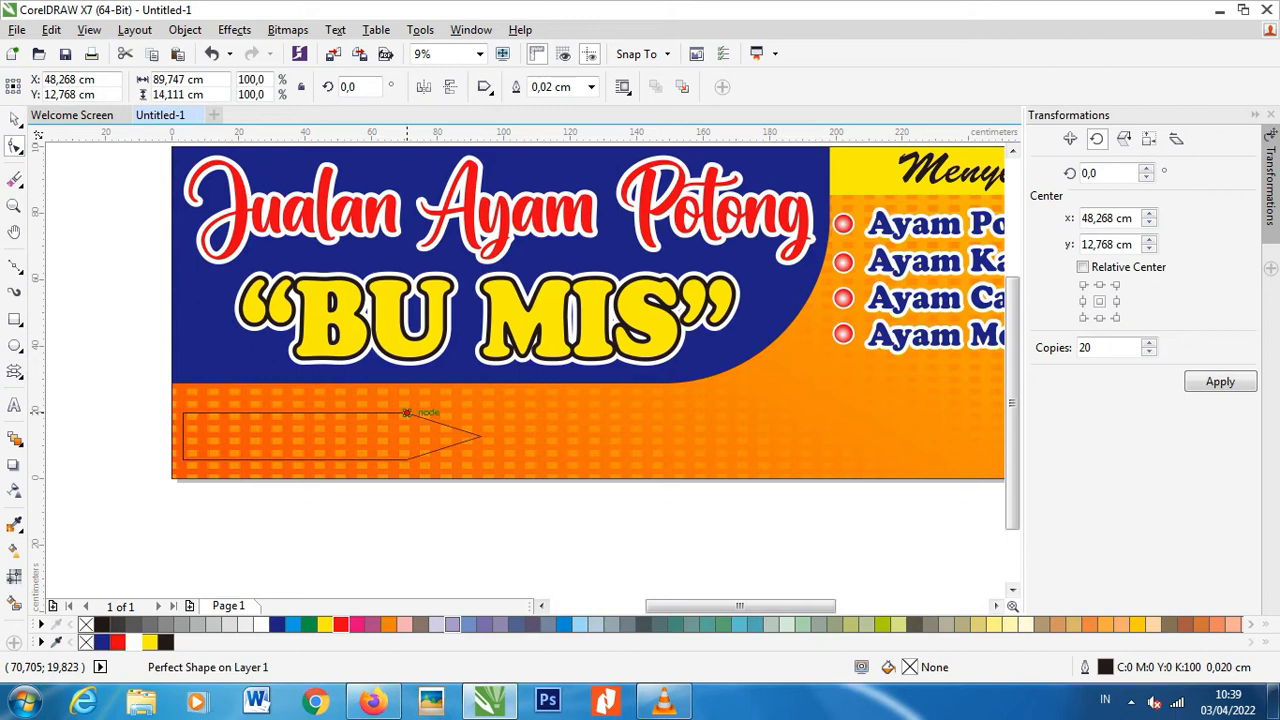
{"action": "left_click", "coordinate": [413, 410]}
{"action": "left_click", "coordinate": [413, 412]}
{"action": "left_click_drag", "start_coordinate": [416, 413], "coordinate": [443, 417]}
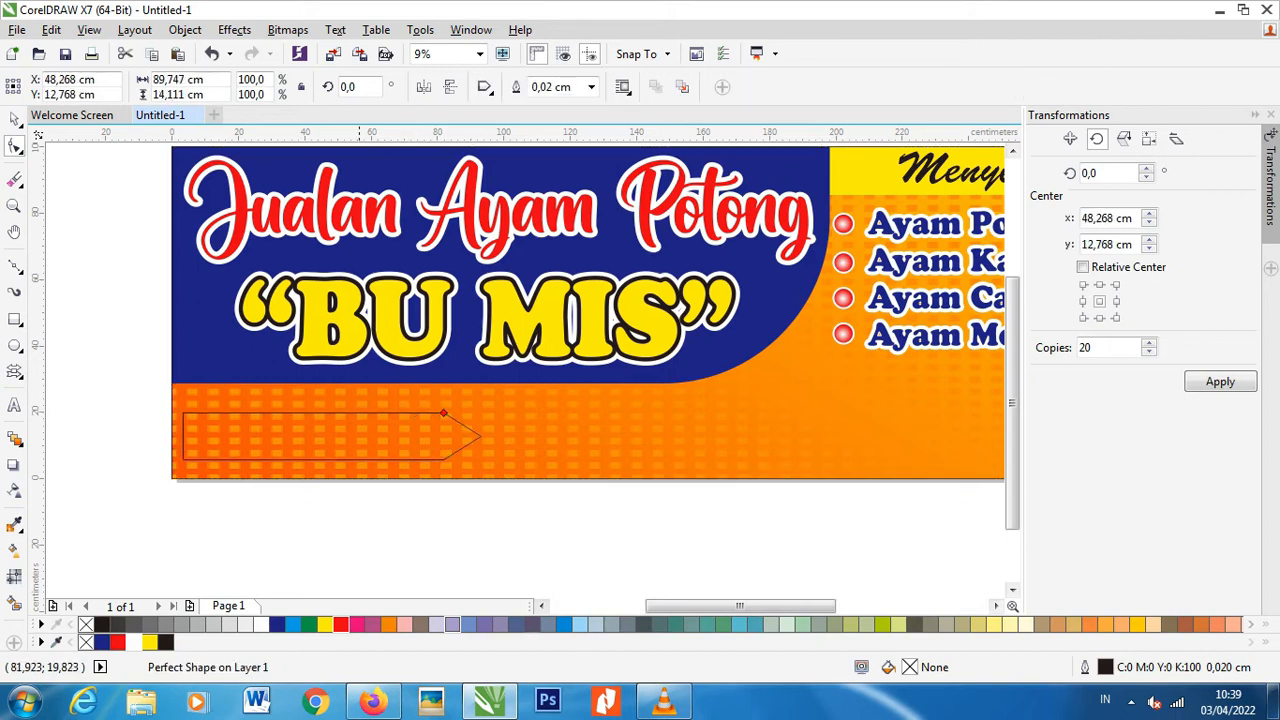
{"action": "left_click", "coordinate": [14, 119]}
{"action": "left_click_drag", "start_coordinate": [487, 430], "coordinate": [543, 441]}
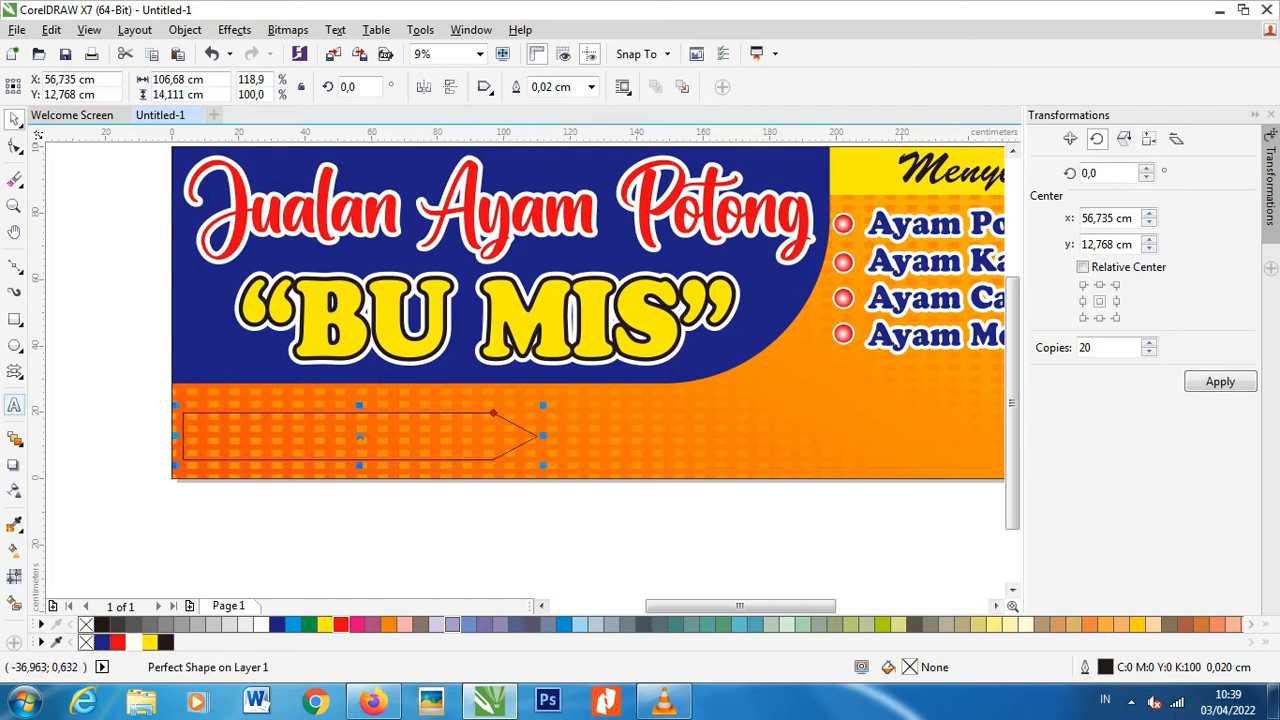
Add the Arial text "Menerima Pesanan :" at 314,5 pt inside the arrow shape
{"action": "left_click", "coordinate": [14, 405]}
{"action": "left_click", "coordinate": [438, 478]}
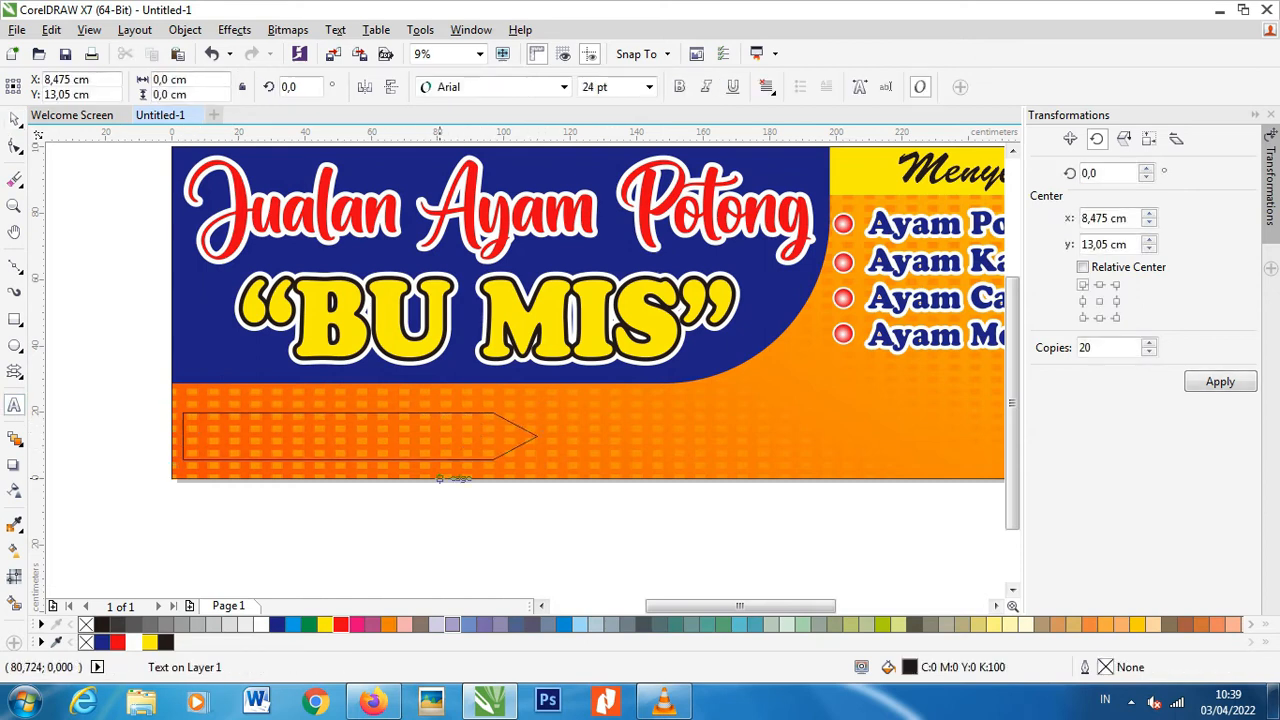
{"action": "left_click", "coordinate": [199, 433]}
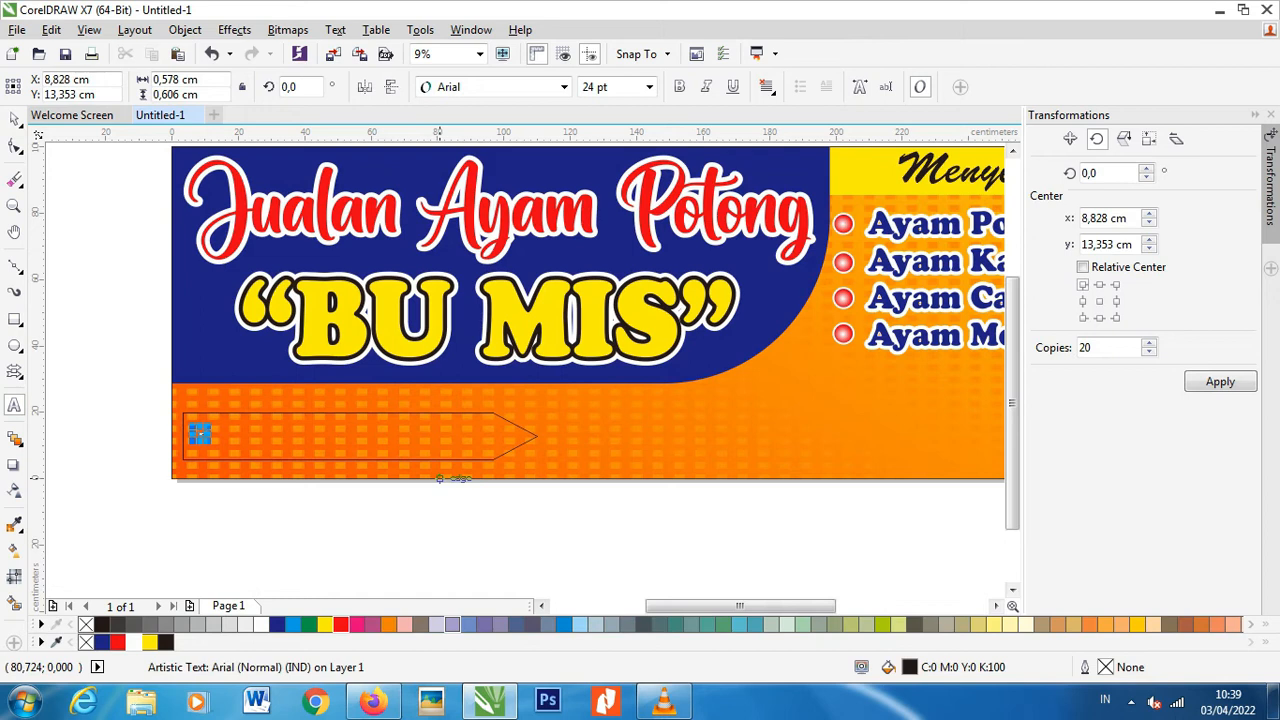
{"action": "type", "text": "Mener"}
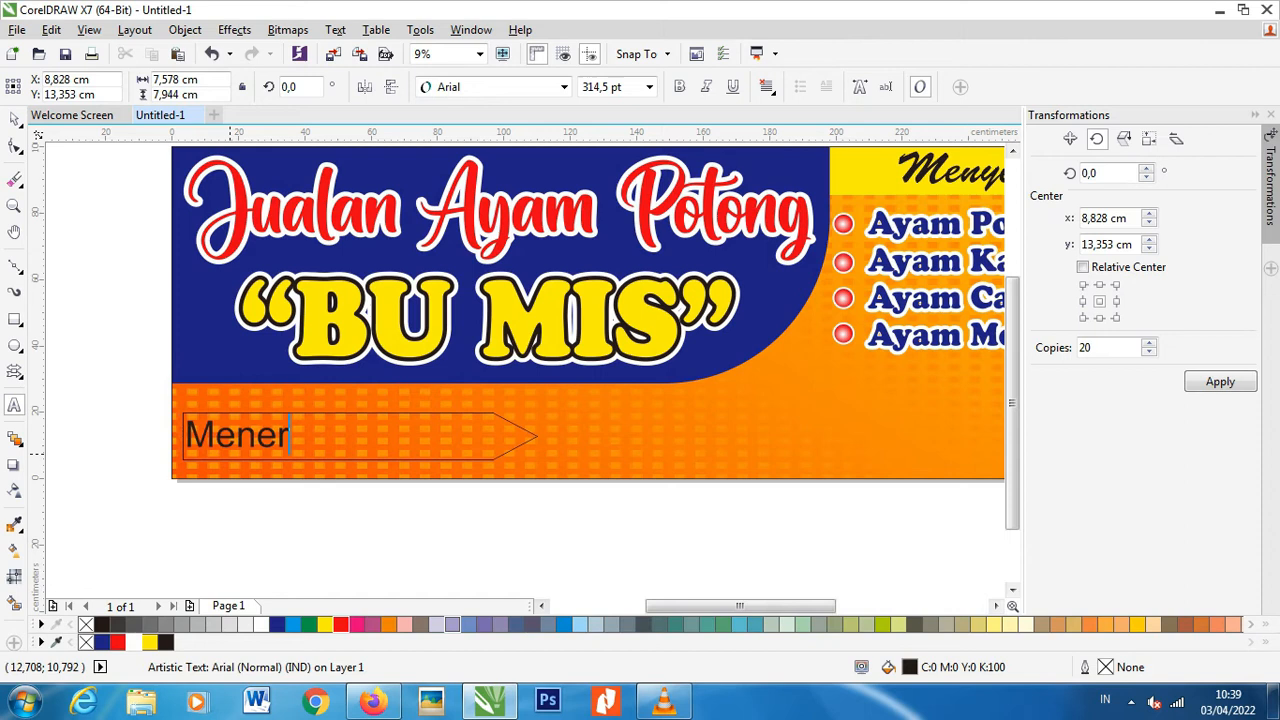
{"action": "type", "text": "ima Pesanan :"}
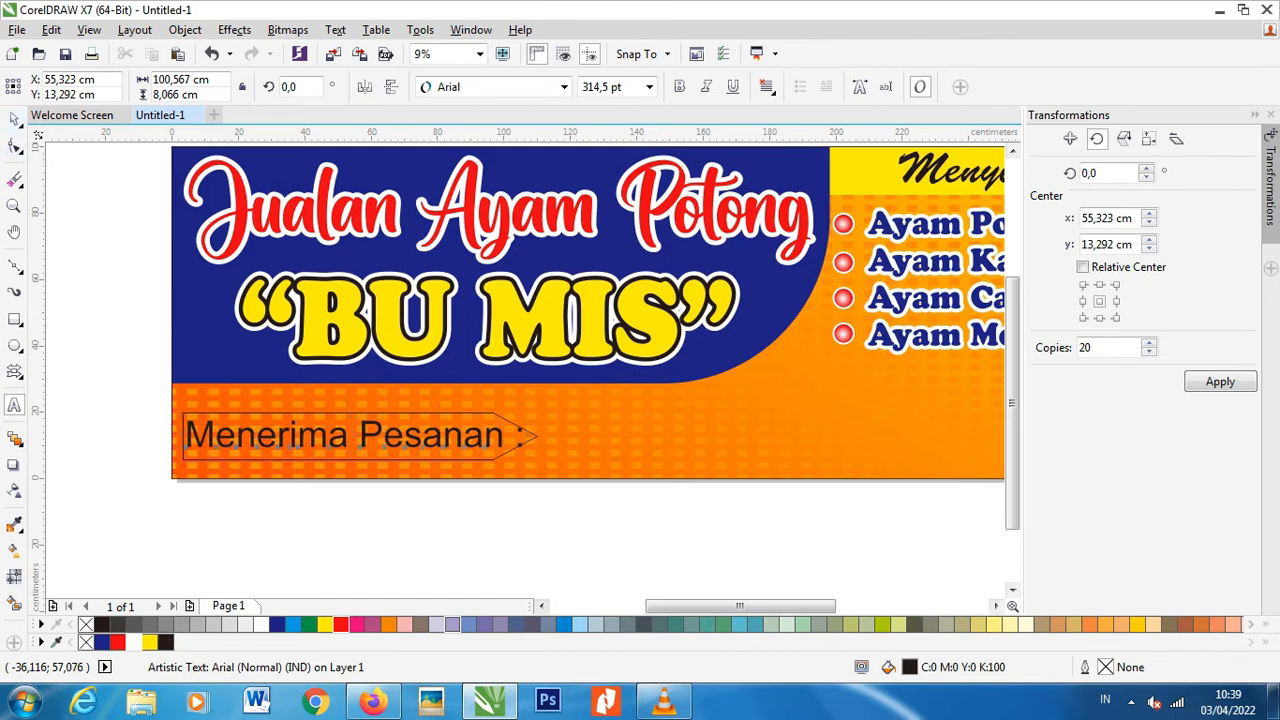
Widen the arrow shape to about 112.3 cm so its body covers the whole text, and deselect it
{"action": "left_click", "coordinate": [14, 119]}
{"action": "left_click", "coordinate": [457, 460]}
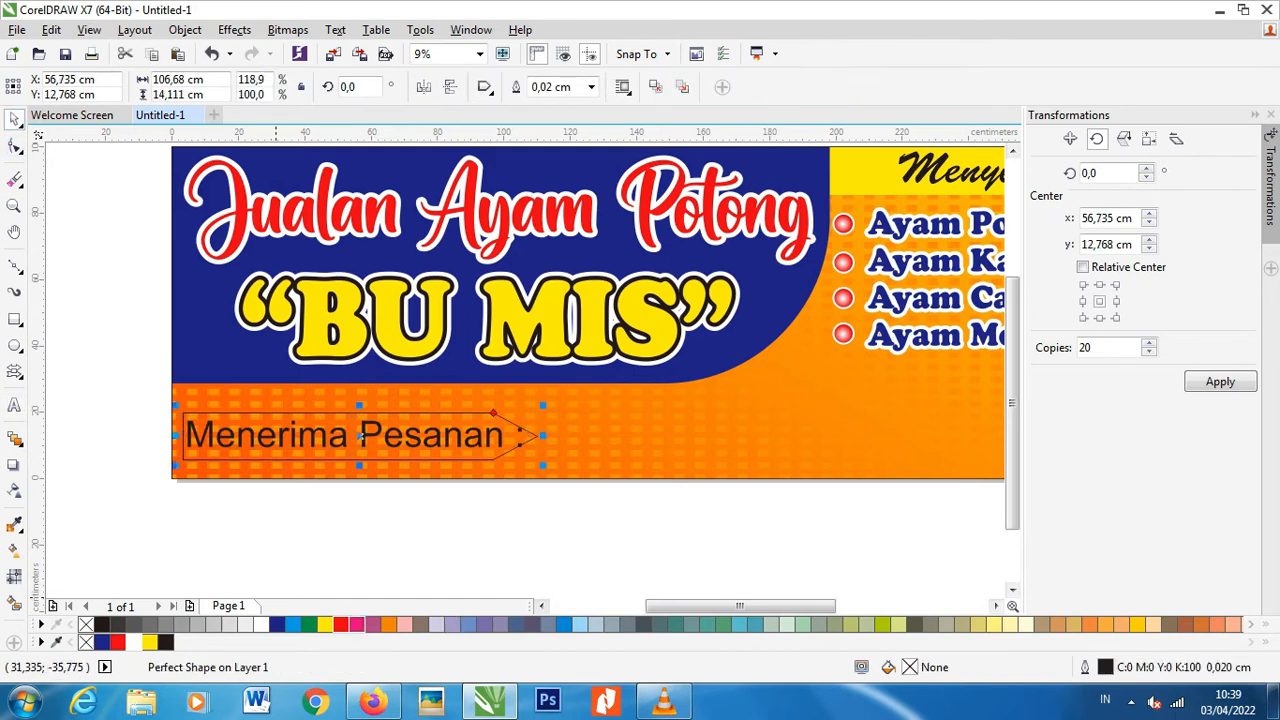
{"action": "left_click_drag", "start_coordinate": [542, 436], "coordinate": [558, 437]}
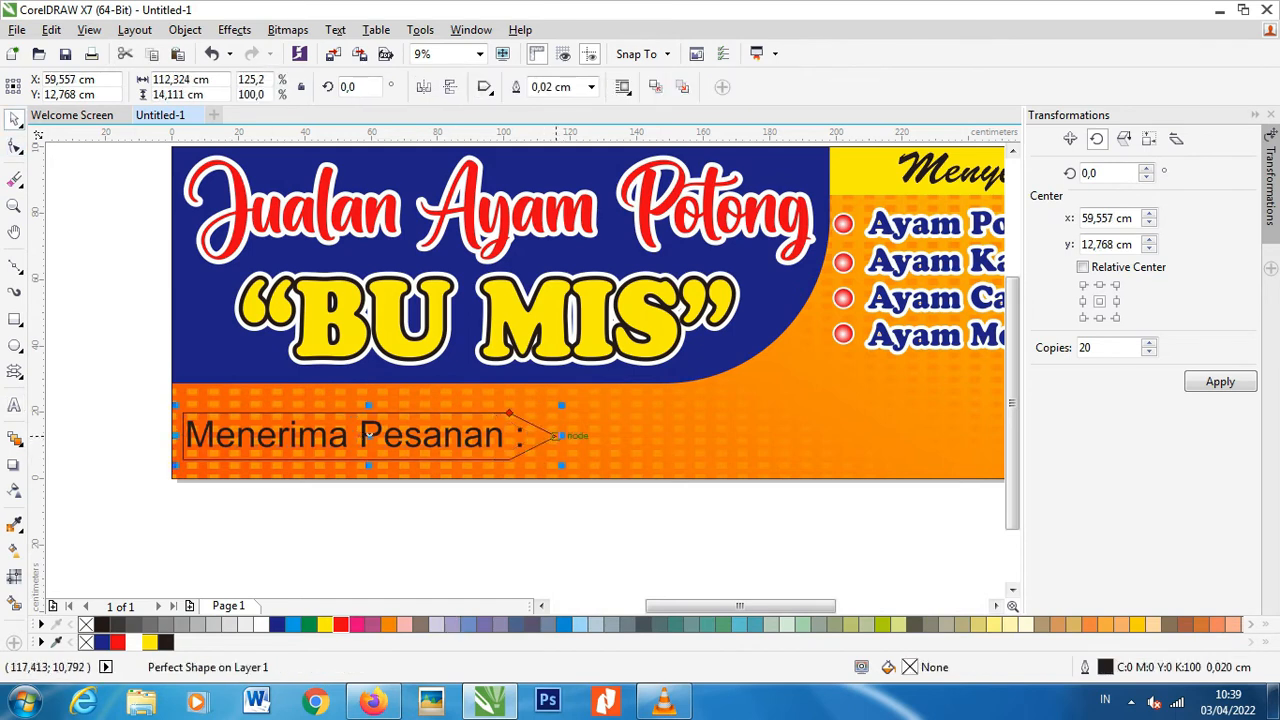
{"action": "left_click", "coordinate": [469, 525]}
Center the "Menerima Pesanan :" text vertically on the arrow shape, and deselect both
{"action": "left_click", "coordinate": [469, 430]}
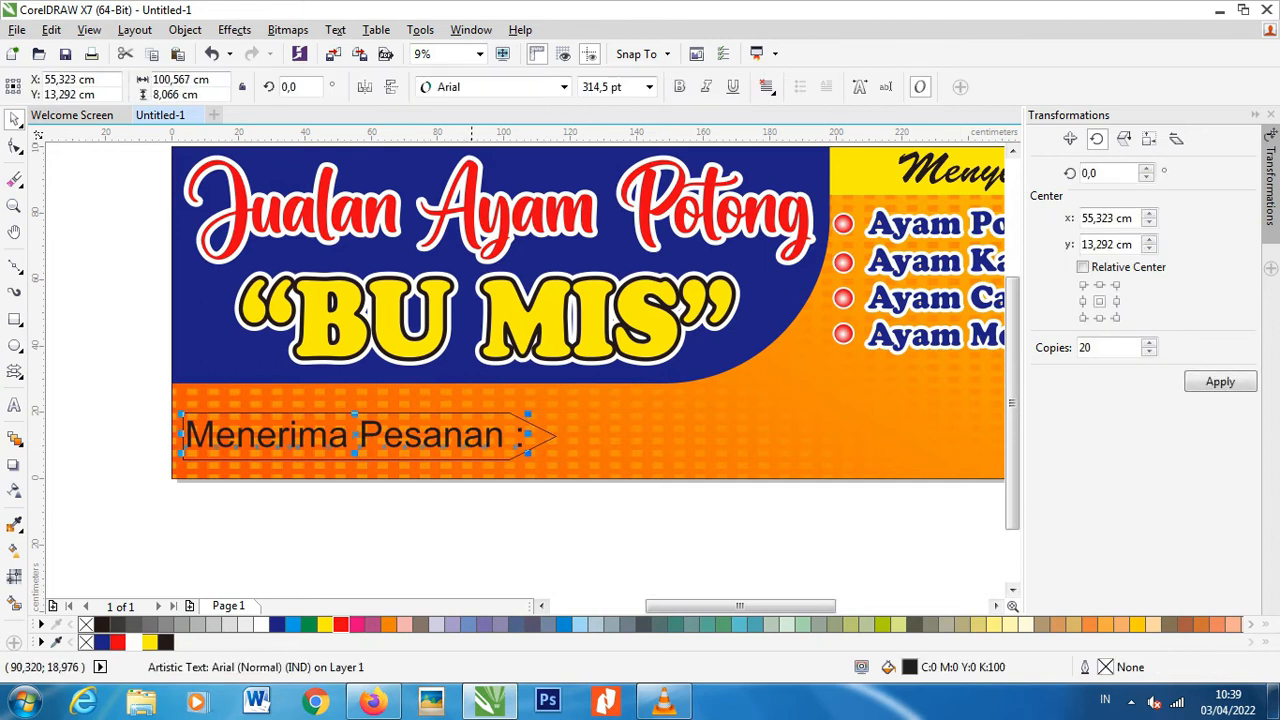
{"action": "left_click", "coordinate": [469, 416], "text": "shift"}
{"action": "left_click", "coordinate": [448, 530]}
{"action": "left_click_drag", "start_coordinate": [645, 526], "coordinate": [120, 384]}
{"action": "key", "text": "e"}
{"action": "left_click", "coordinate": [80, 393]}
Fill the arrow shape behind "Menerima Pesanan :" with red
{"action": "left_click", "coordinate": [184, 424]}
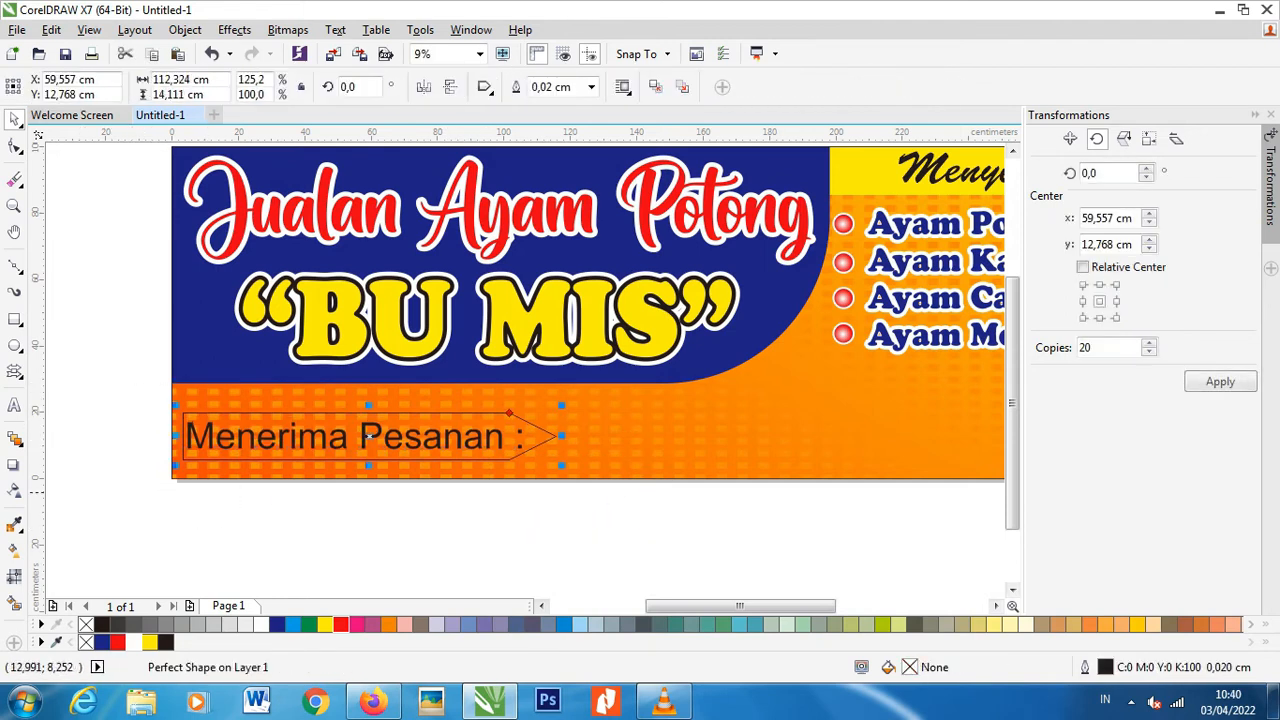
{"action": "left_click", "coordinate": [341, 624]}
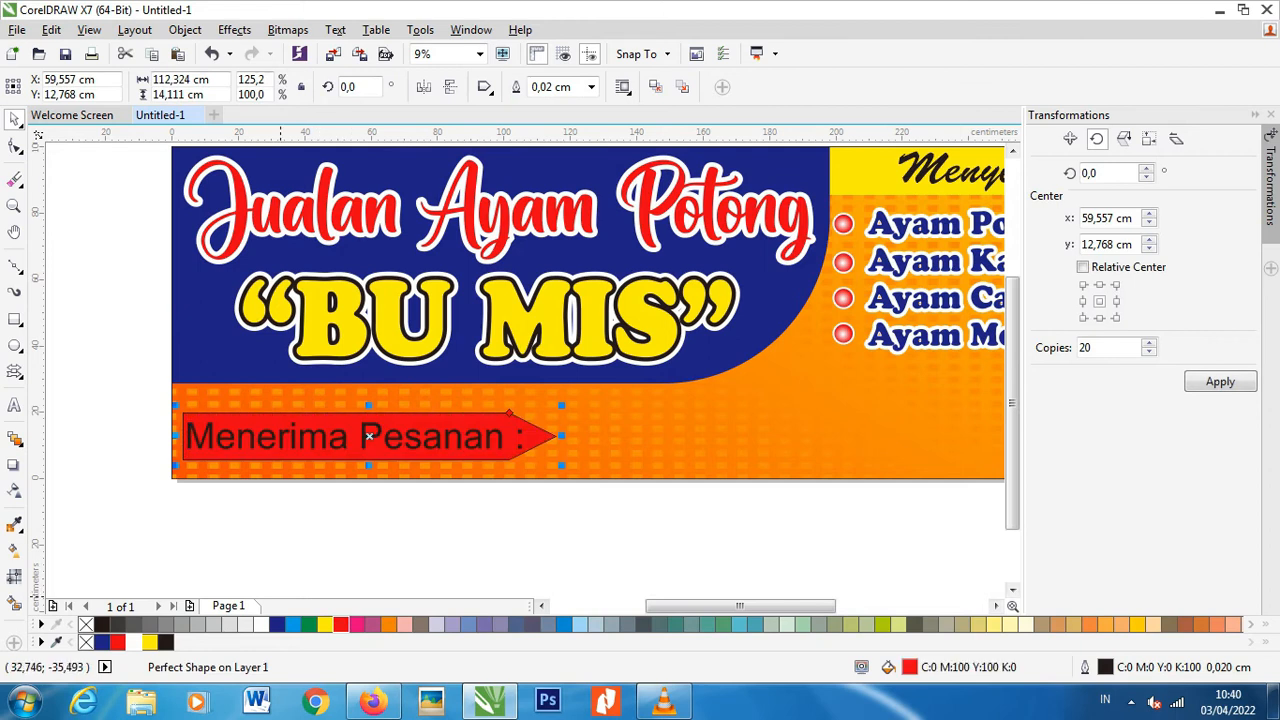
Remove the outline of the arrow shape behind "Menerima Pesanan :", fill it with yellow, and deselect it
{"action": "right_click", "coordinate": [86, 624]}
{"action": "left_click", "coordinate": [80, 571]}
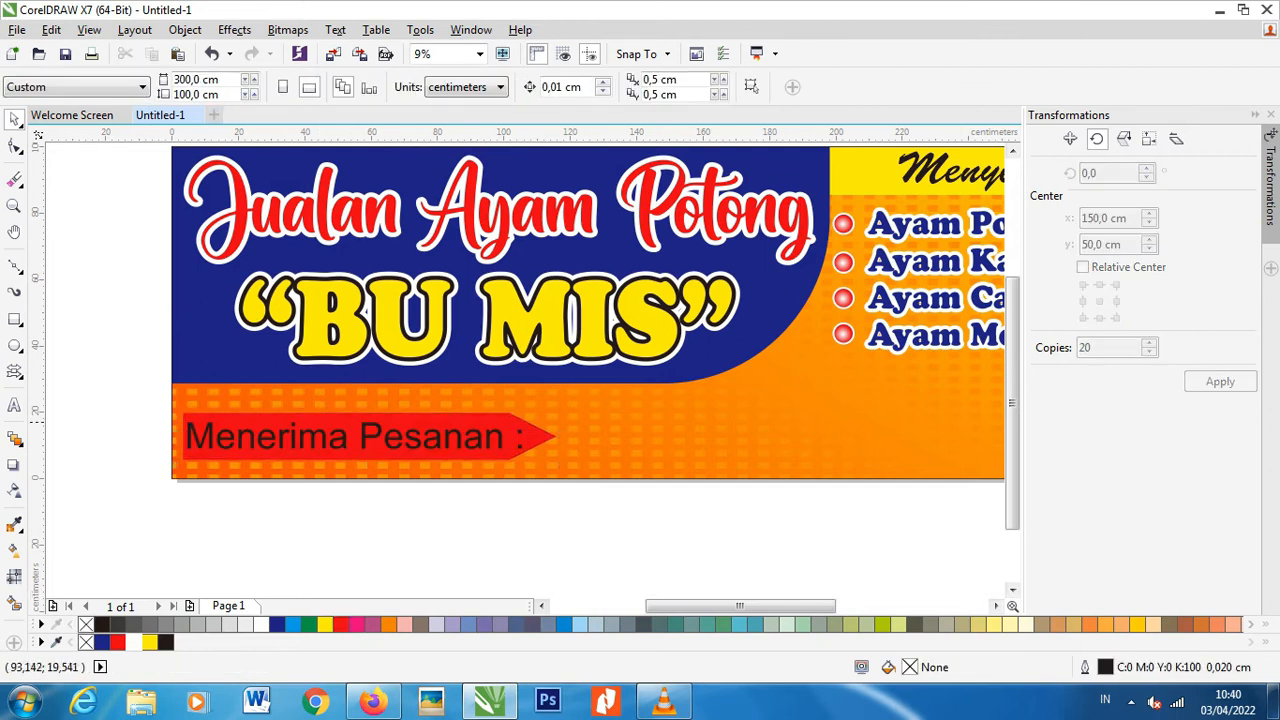
{"action": "left_click", "coordinate": [369, 435]}
{"action": "left_click", "coordinate": [325, 624]}
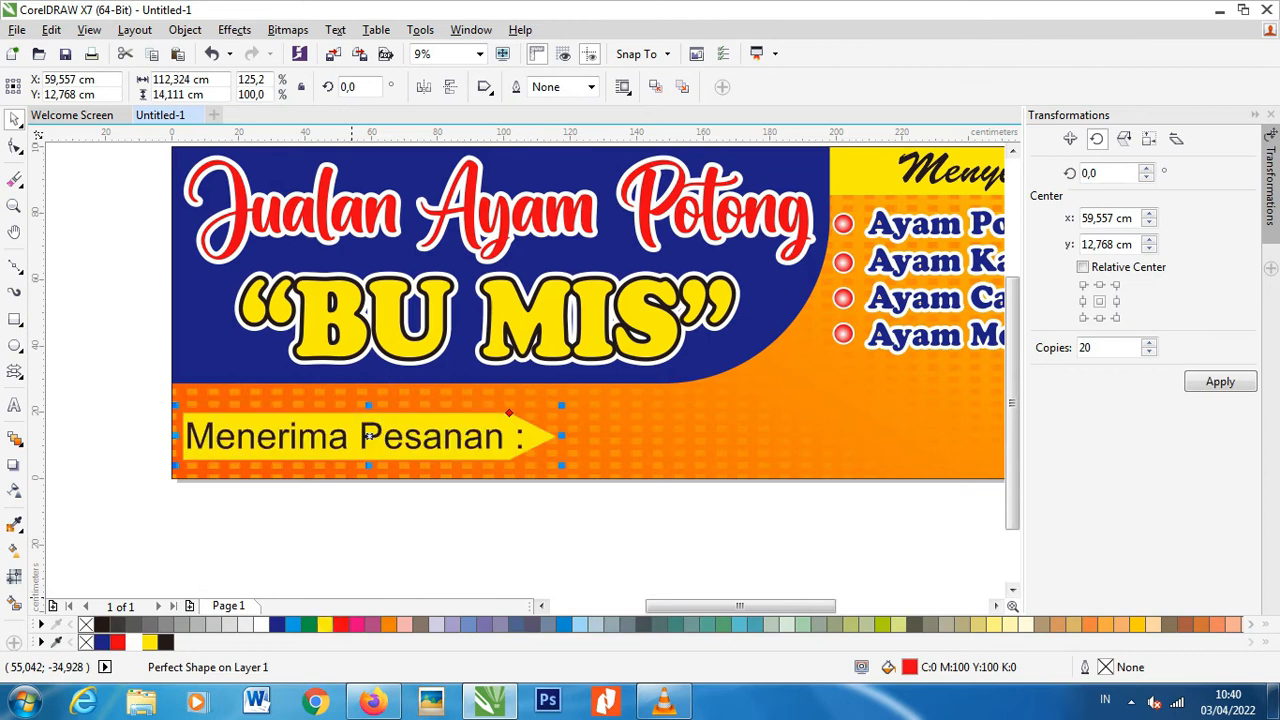
{"action": "left_click", "coordinate": [365, 518]}
Make the "Menerima Pesanan :" text bold and narrow it to fit inside the arrow's body
{"action": "left_click", "coordinate": [365, 443]}
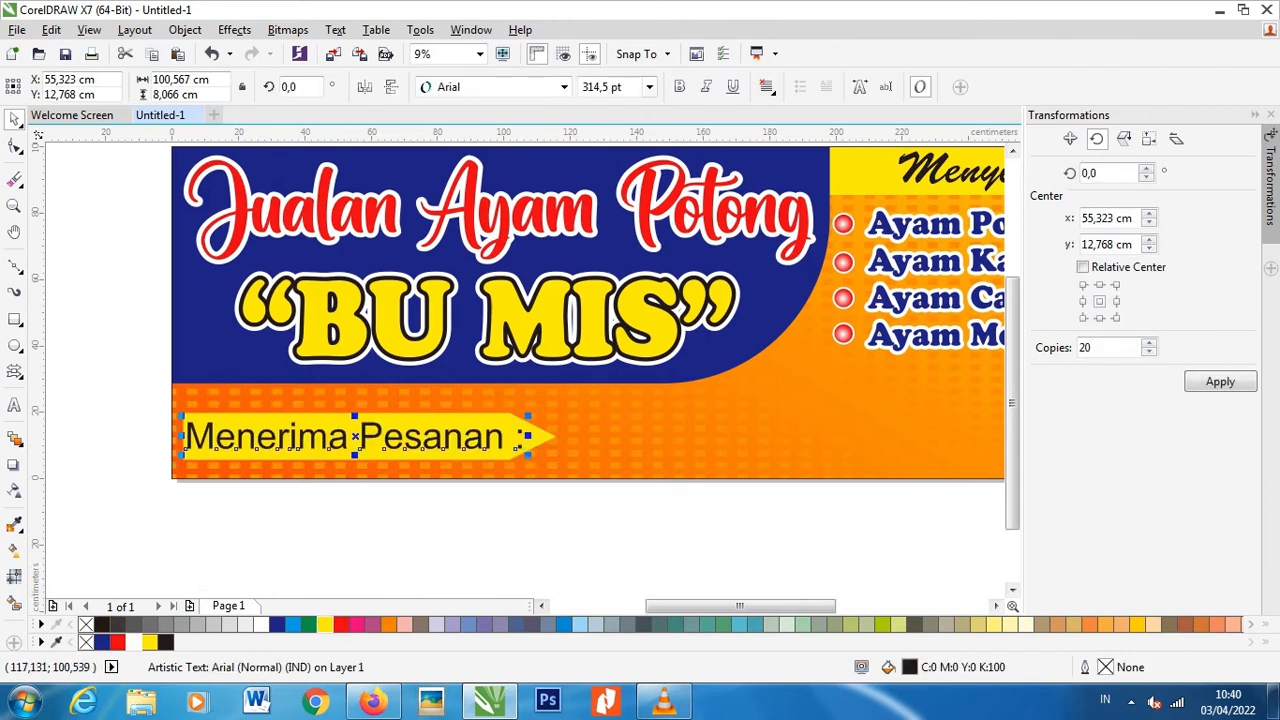
{"action": "left_click", "coordinate": [679, 87]}
{"action": "left_click_drag", "start_coordinate": [544, 435], "coordinate": [515, 456]}
{"action": "left_click", "coordinate": [248, 481]}
{"action": "scroll", "coordinate": [256, 473], "scroll_direction": "down", "scroll_amount": 2}
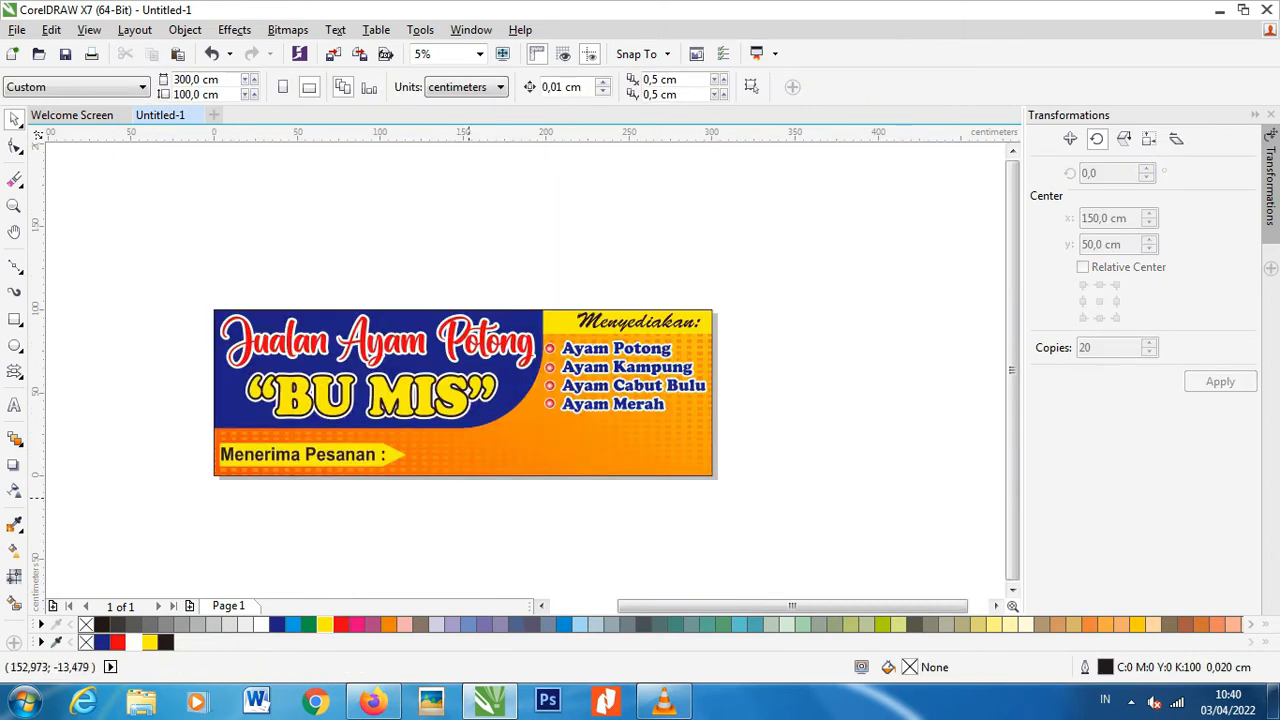
{"action": "scroll", "coordinate": [470, 496], "scroll_direction": "up", "scroll_amount": 2}
{"action": "scroll", "coordinate": [440, 495], "scroll_direction": "down", "scroll_amount": 2}
Narrow the arrow shape and its "Menerima Pesanan :" text together slightly, and deselect them
{"action": "left_click_drag", "start_coordinate": [437, 489], "coordinate": [186, 429]}
{"action": "scroll", "coordinate": [470, 453], "scroll_direction": "up", "scroll_amount": 2}
{"action": "left_click_drag", "start_coordinate": [480, 453], "coordinate": [452, 455]}
{"action": "left_click", "coordinate": [407, 501]}
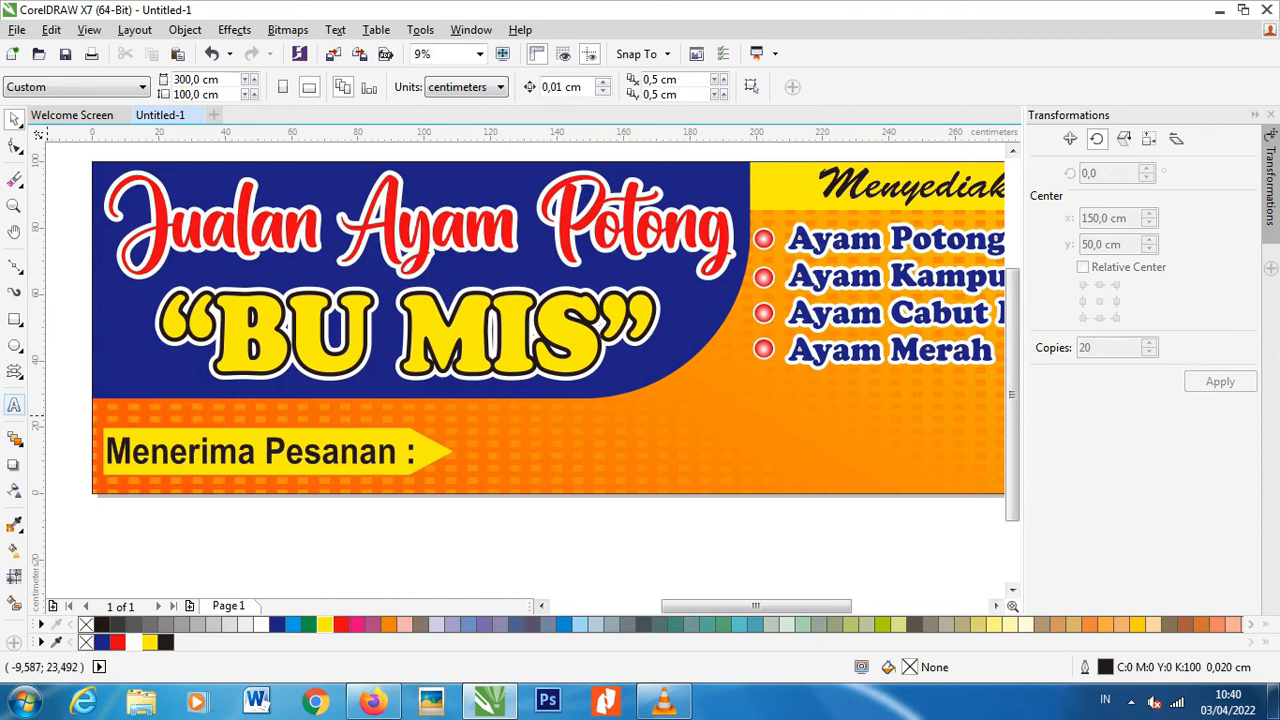
Add the Arial text "HP :" followed by the partly masked phone number at 251,15 pt beside the arrow's tip
{"action": "left_click", "coordinate": [14, 405]}
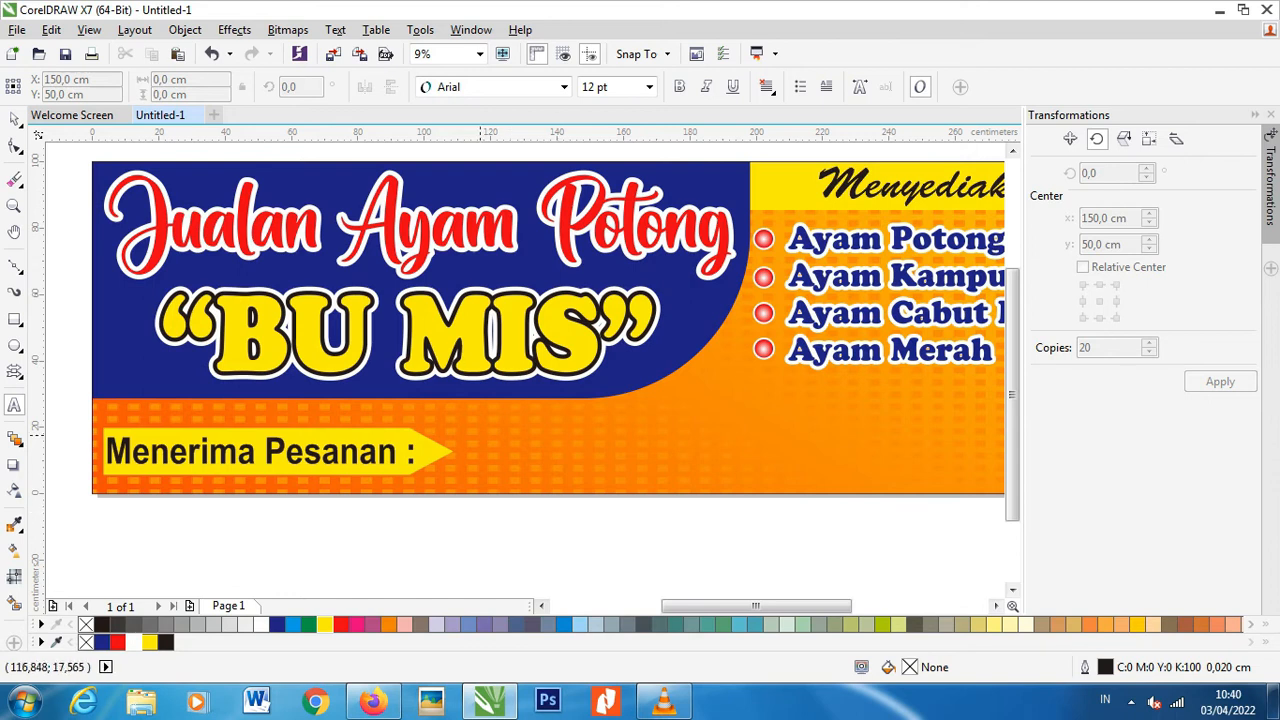
{"action": "left_click", "coordinate": [475, 432]}
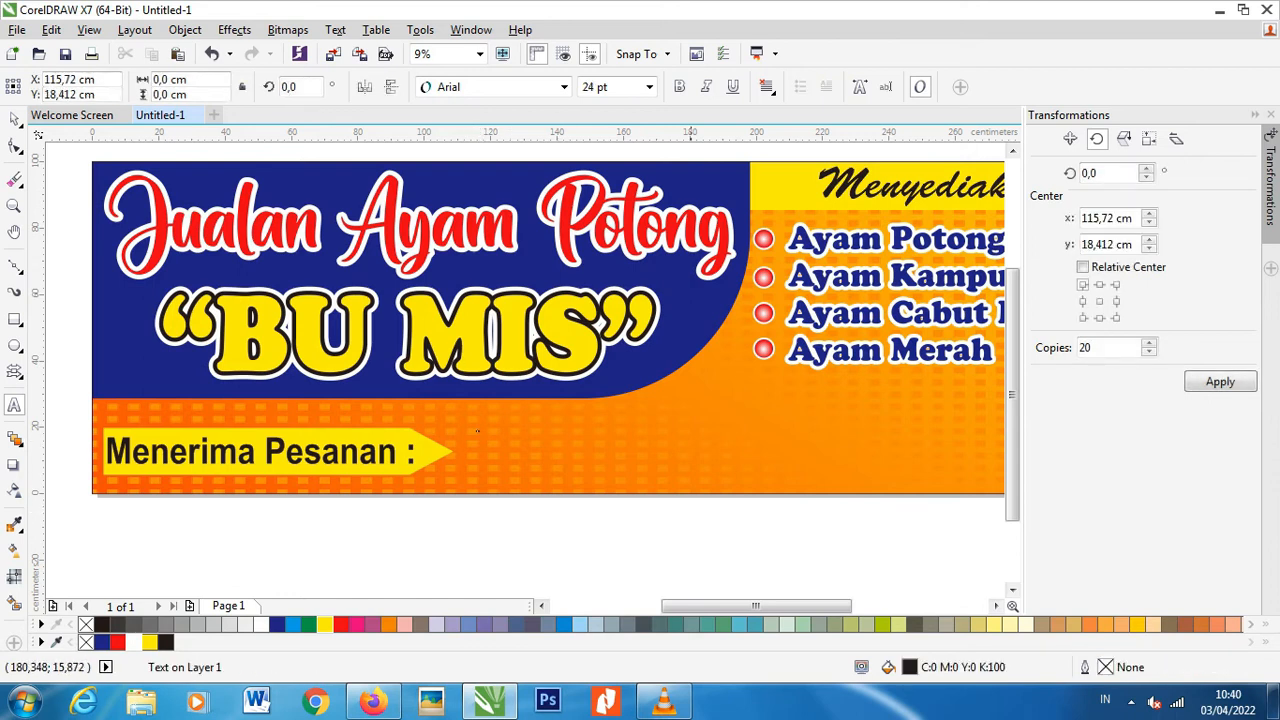
{"action": "type", "text": "HP"}
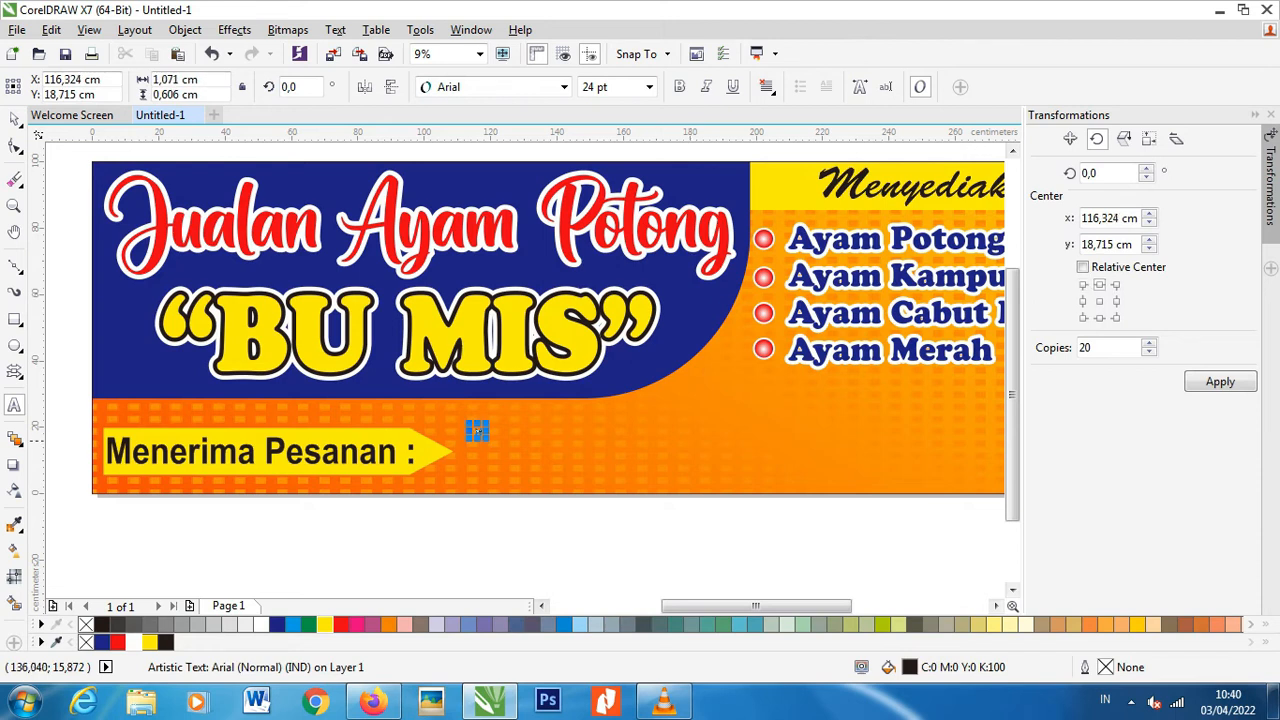
{"action": "left_click_drag", "start_coordinate": [501, 453], "coordinate": [504, 455]}
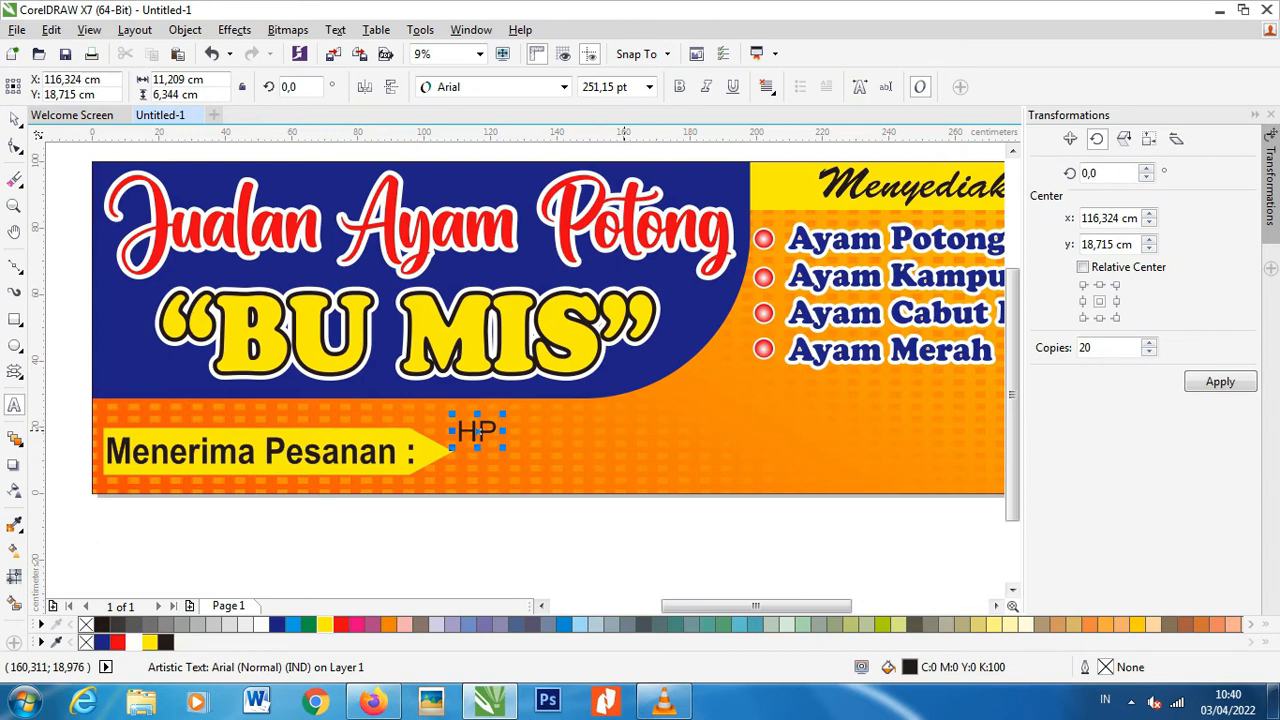
{"action": "type", "text": ": 081374"}
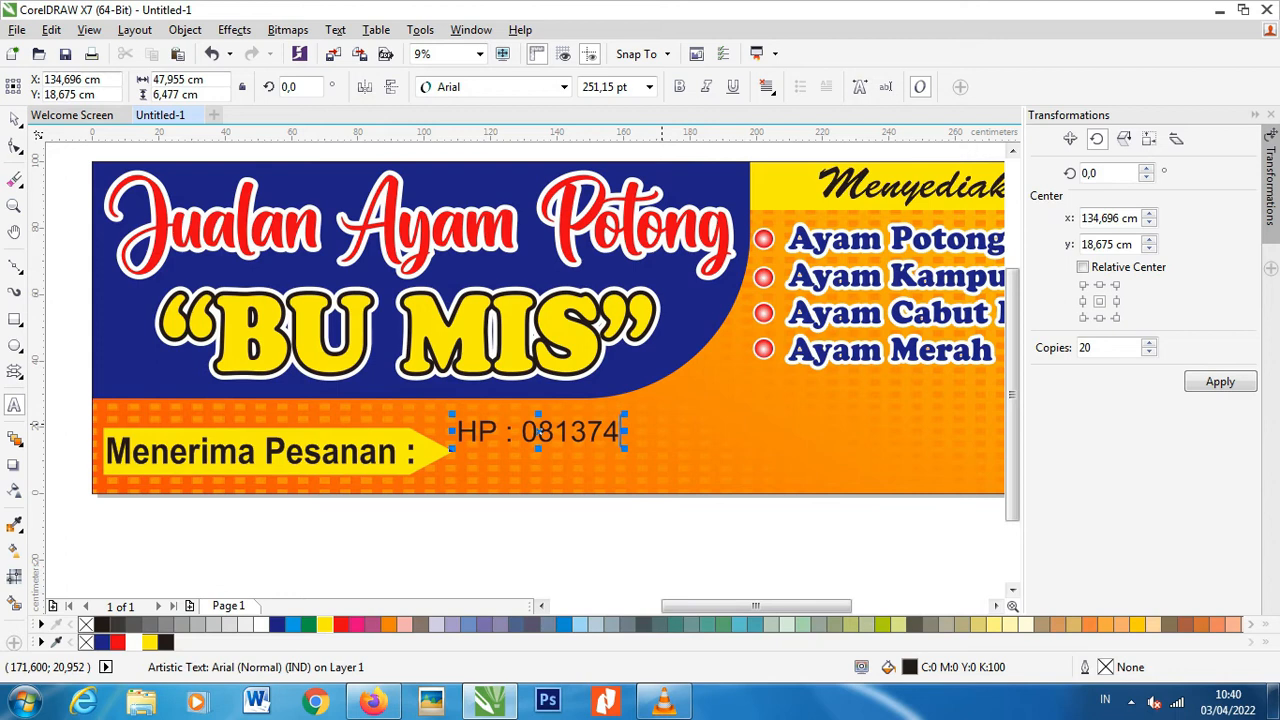
{"action": "type", "text": "XXXXXX"}
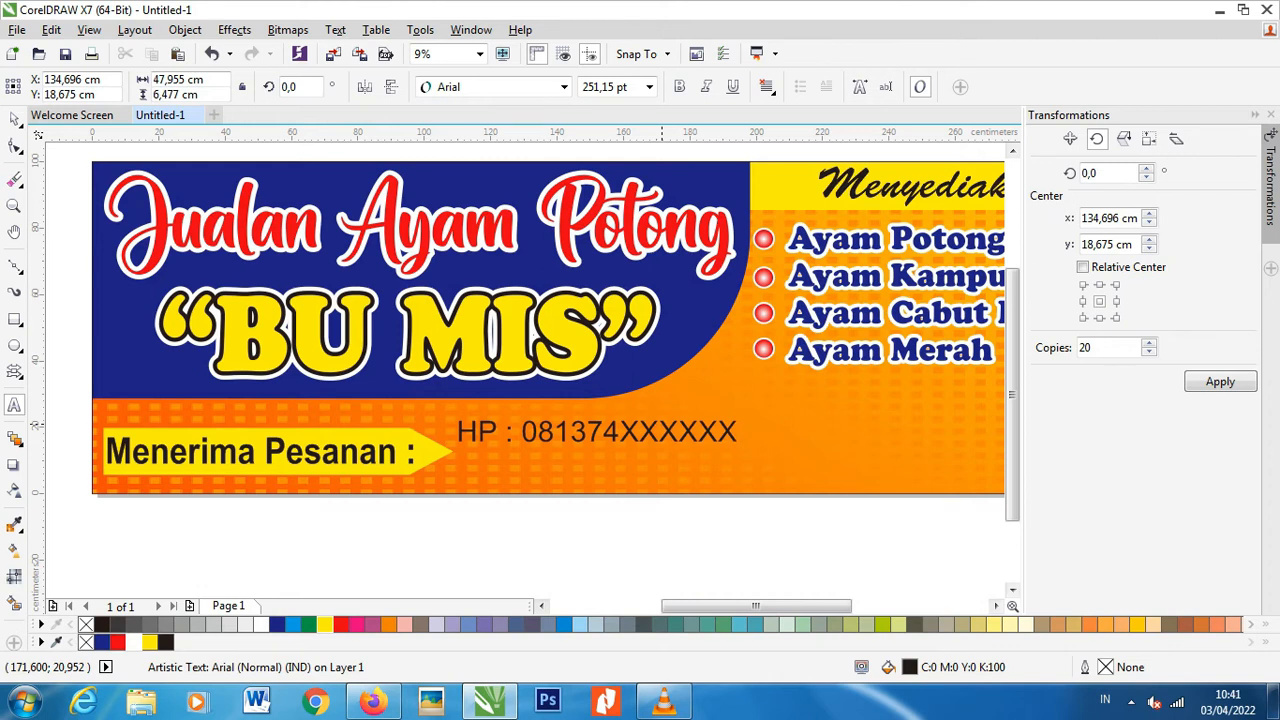
Make the "HP :" phone number text bold and fill it with white
{"action": "left_click", "coordinate": [14, 119]}
{"action": "left_click_drag", "start_coordinate": [786, 529], "coordinate": [446, 414]}
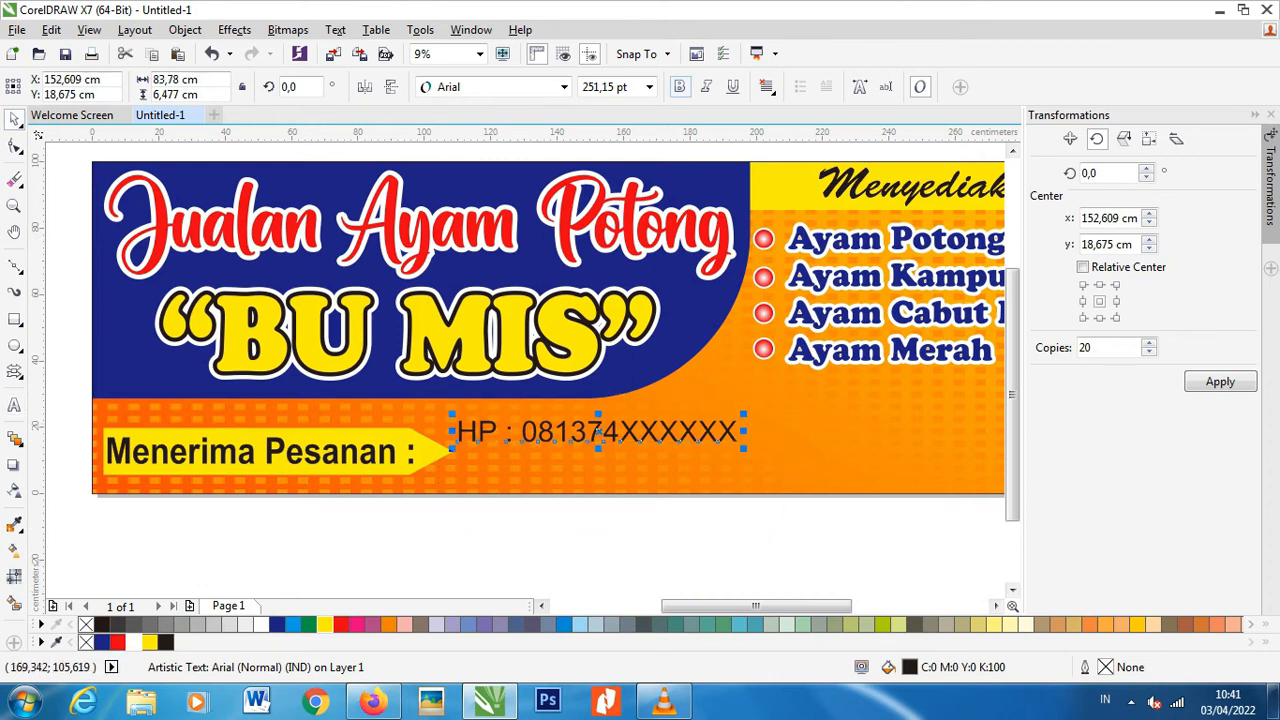
{"action": "key", "text": "ctrl+b"}
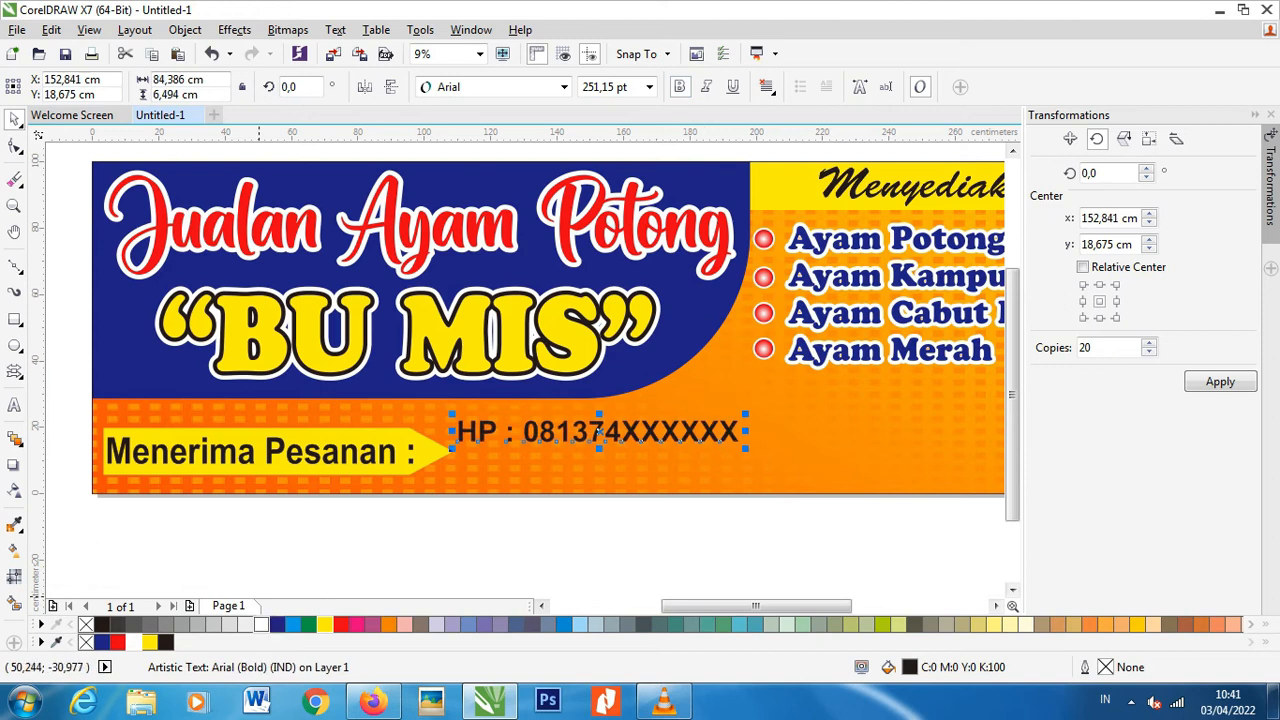
{"action": "left_click", "coordinate": [261, 624]}
Give the "HP :" phone number text a black outline 1,5 cm wide behind its fill, and deselect it
{"action": "key", "text": "F12"}
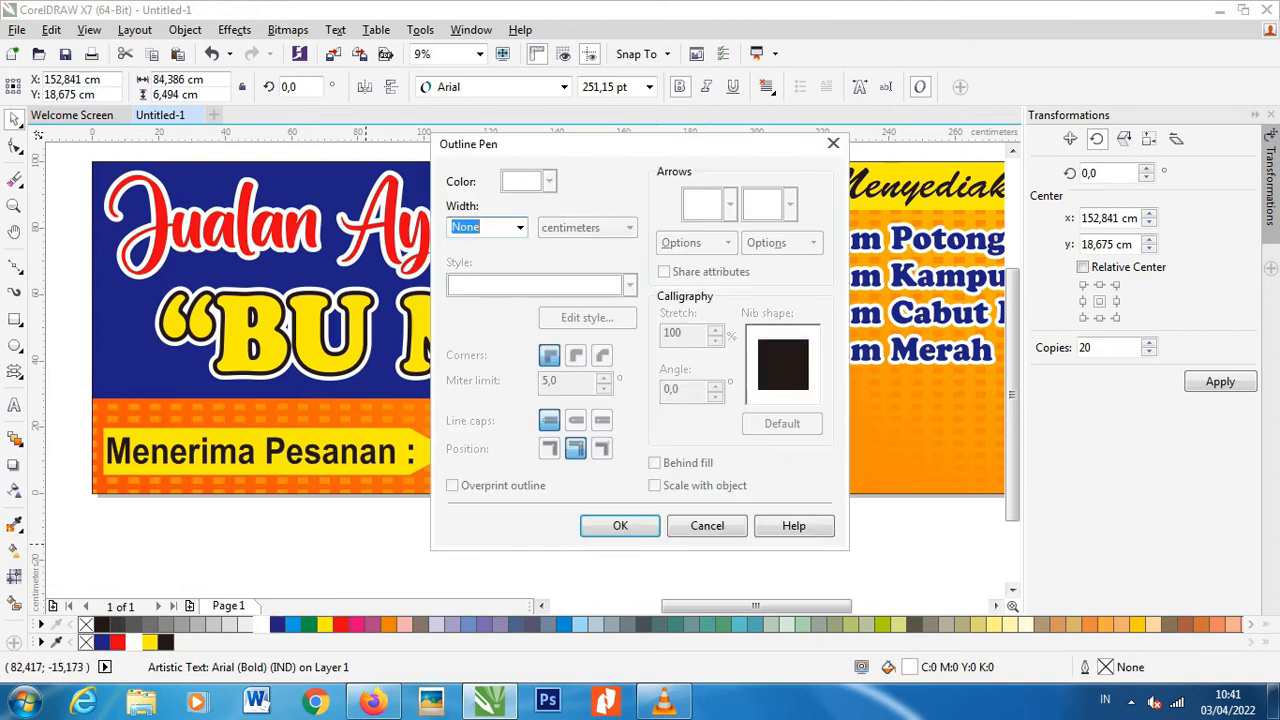
{"action": "left_click", "coordinate": [519, 227]}
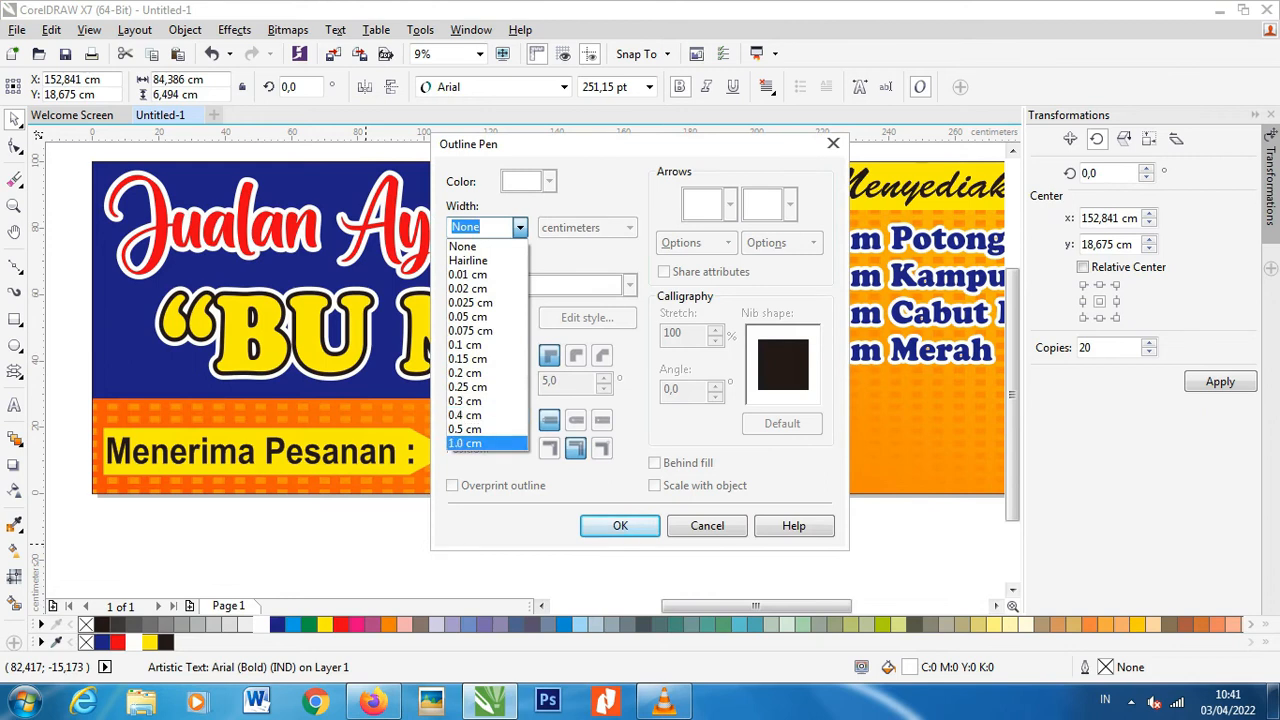
{"action": "key", "text": "Return"}
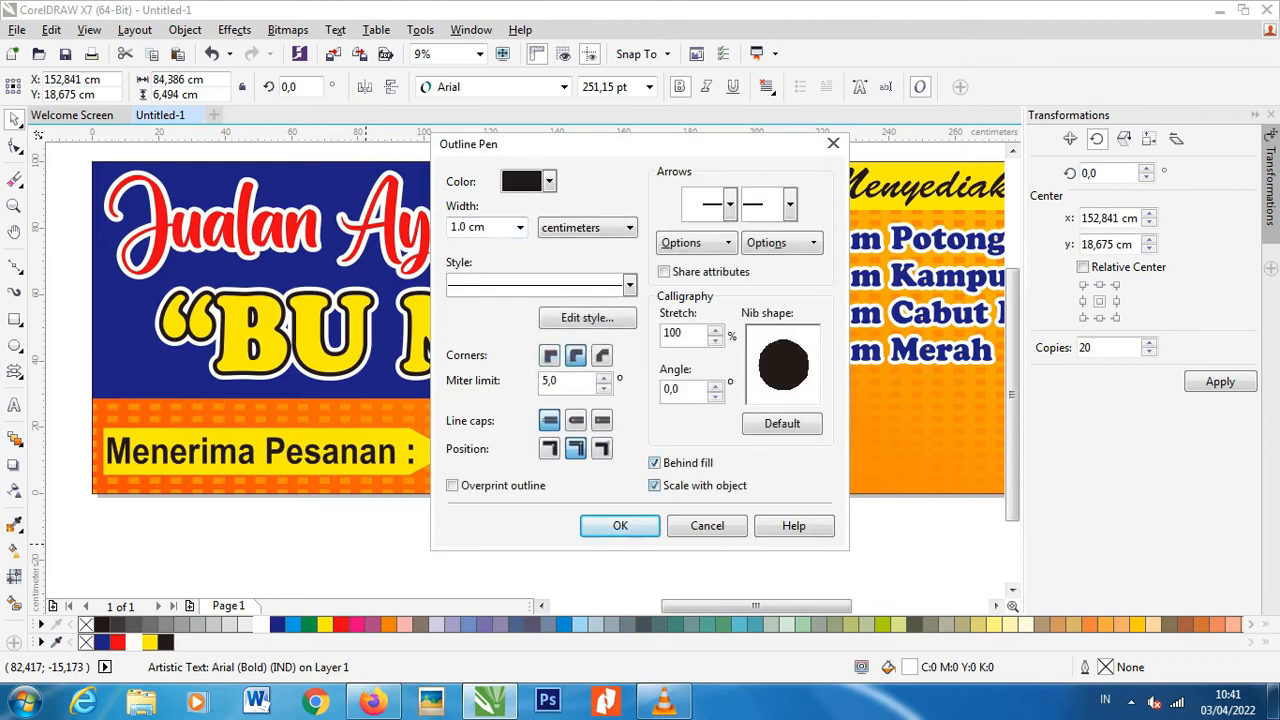
{"action": "key", "text": "Return"}
{"action": "key", "text": "F12"}
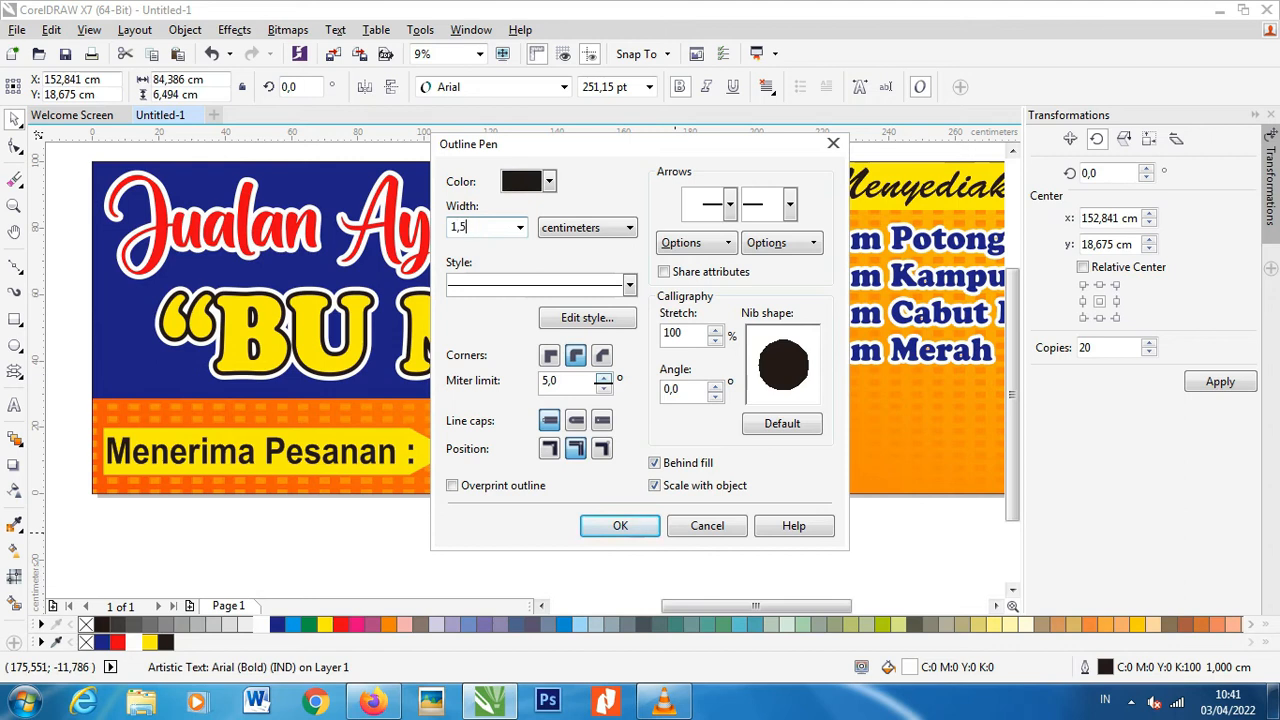
{"action": "left_click", "coordinate": [623, 523]}
{"action": "left_click", "coordinate": [697, 541]}
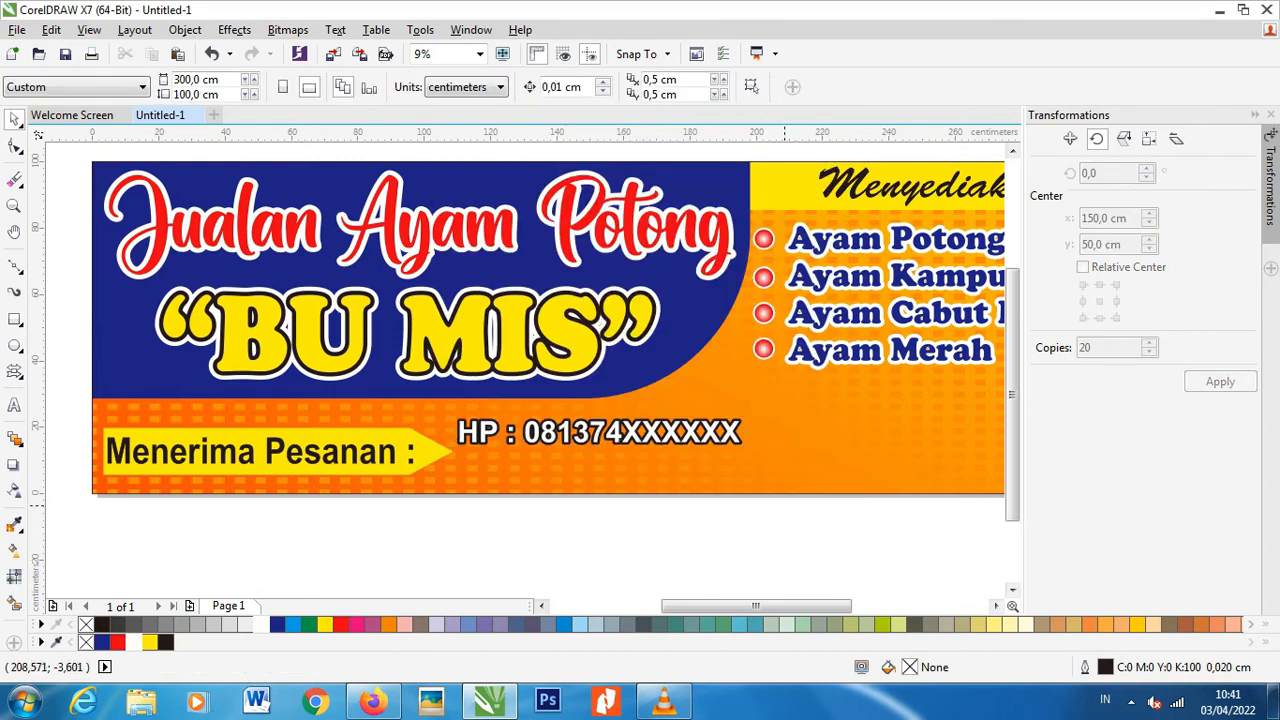
Move the "HP :" phone number text down to about Y 12,5 cm, level with the "Menerima Pesanan :" arrow, and deselect it
{"action": "left_click_drag", "start_coordinate": [805, 527], "coordinate": [421, 394]}
{"action": "mouse_move", "coordinate": [467, 431]}
{"action": "left_mouse_down"}
{"action": "mouse_move", "coordinate": [467, 449]}
{"action": "mouse_move", "coordinate": [481, 449]}
{"action": "mouse_move", "coordinate": [470, 447]}
{"action": "left_mouse_up"}
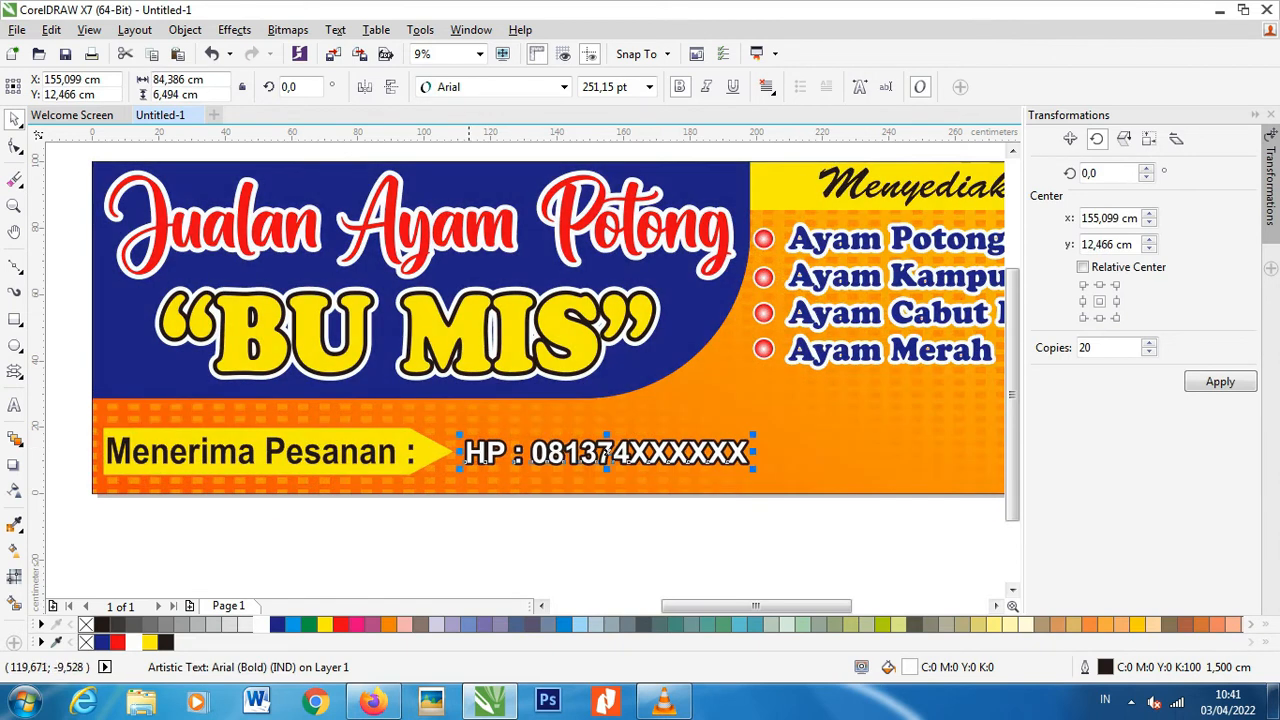
{"action": "left_click", "coordinate": [520, 518]}
{"action": "scroll", "coordinate": [450, 507], "scroll_direction": "down", "scroll_amount": 1}
{"action": "scroll", "coordinate": [799, 513], "scroll_direction": "up", "scroll_amount": 1}
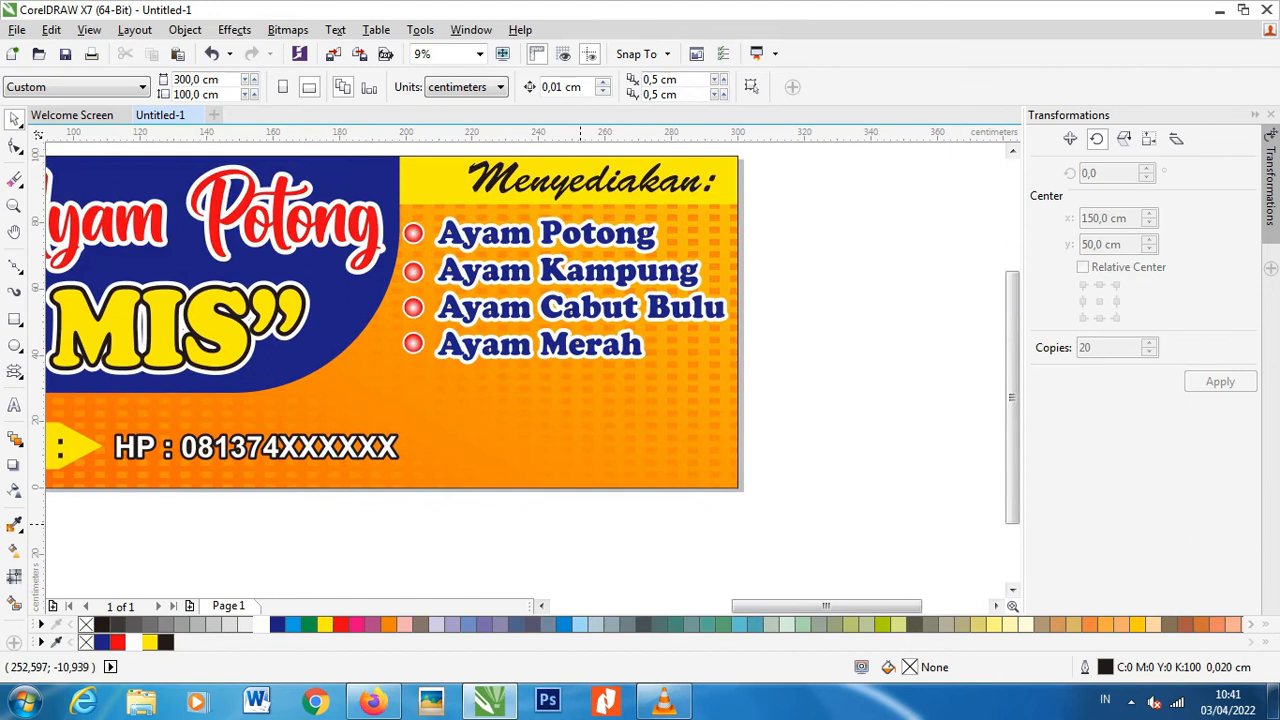
{"action": "scroll", "coordinate": [580, 522], "scroll_direction": "down", "scroll_amount": 1}
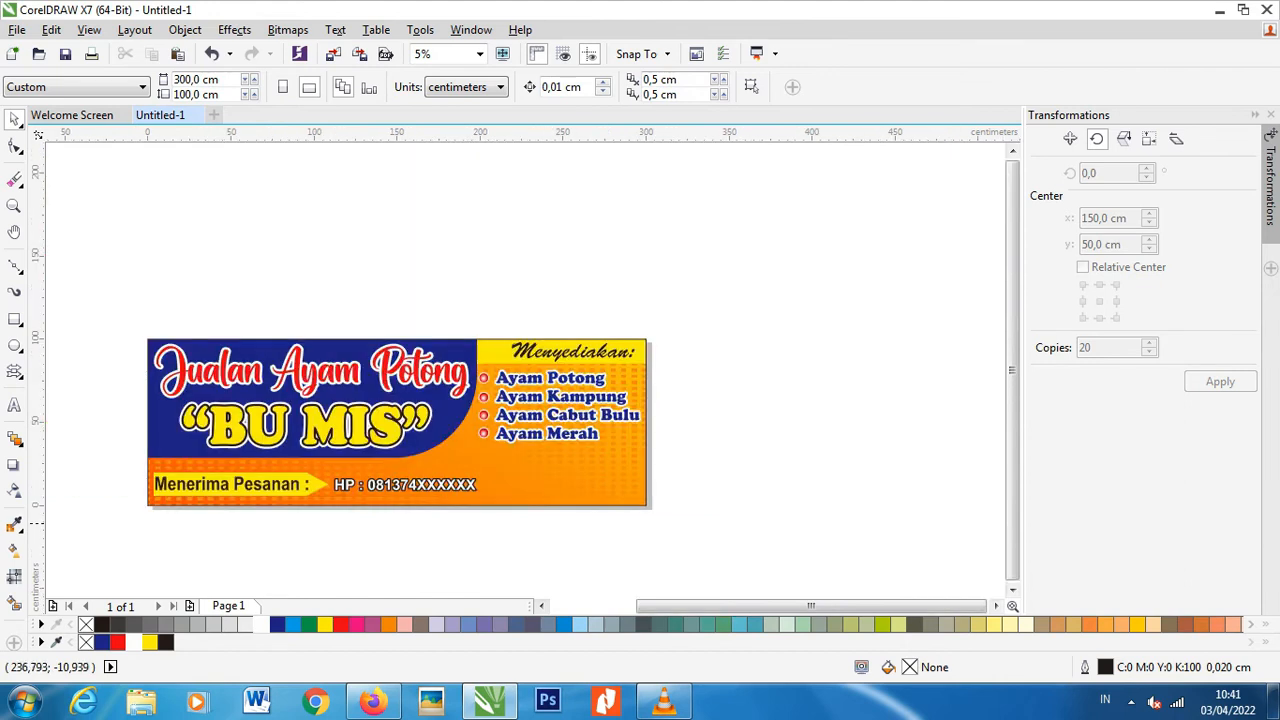
Narrow the "HP :" phone number text horizontally from its end, and deselect it
{"action": "left_click_drag", "start_coordinate": [306, 456], "coordinate": [306, 456]}
{"action": "left_click_drag", "start_coordinate": [480, 485], "coordinate": [458, 485]}
{"action": "key", "text": "Escape"}
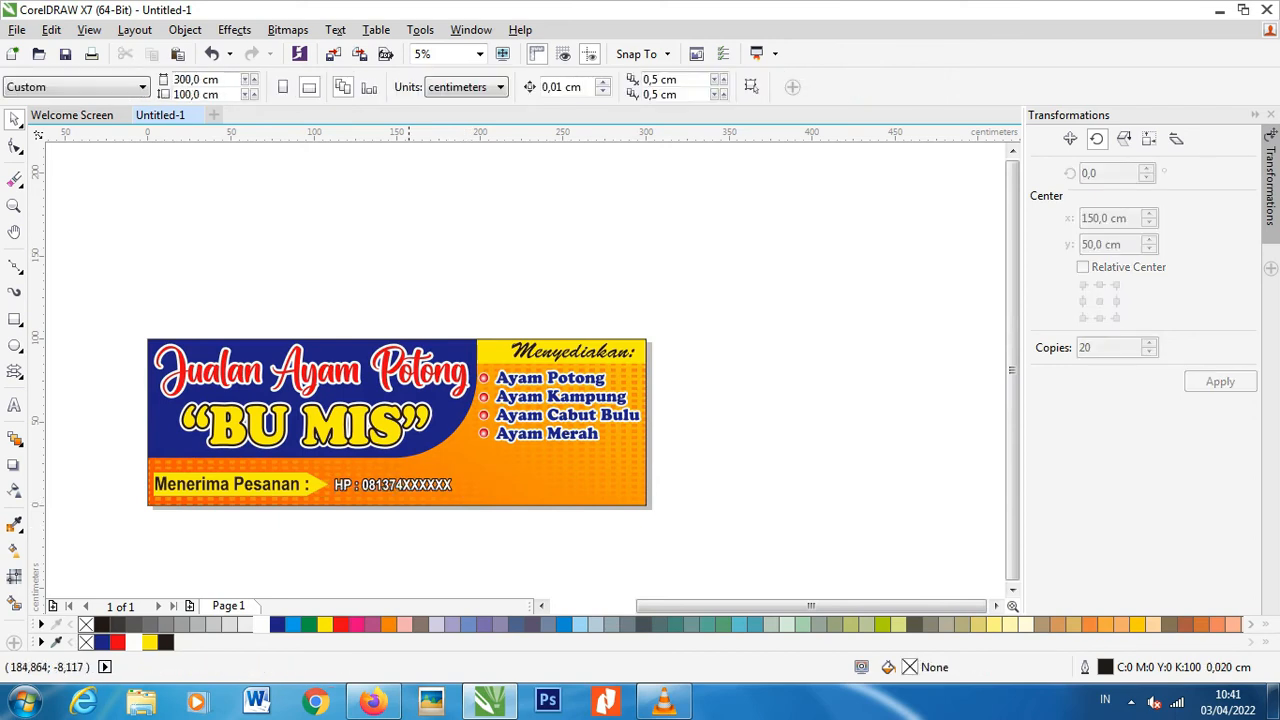
Narrow the "Menerima Pesanan :" text and its arrow shape together to about 95,6 cm wide
{"action": "scroll", "coordinate": [410, 490], "scroll_direction": "up", "scroll_amount": 1}
{"action": "scroll", "coordinate": [350, 498], "scroll_direction": "down", "scroll_amount": 1}
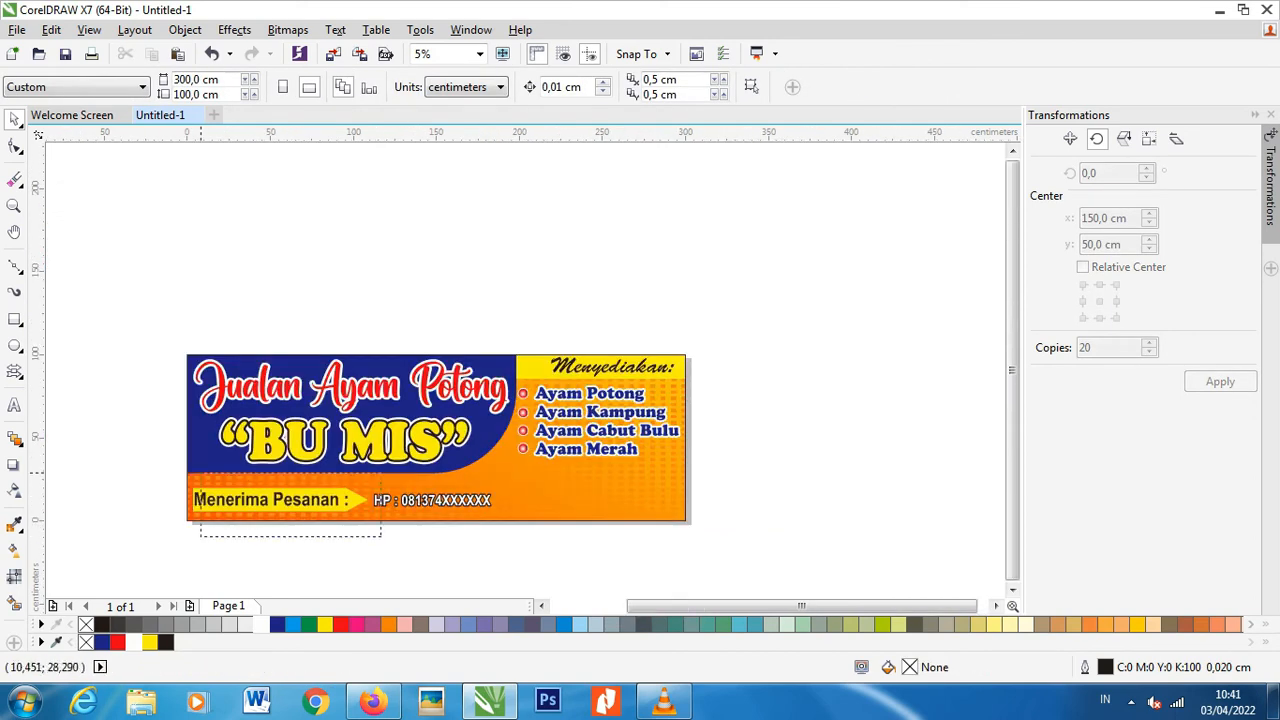
{"action": "left_click_drag", "start_coordinate": [203, 473], "coordinate": [178, 476]}
{"action": "left_click_drag", "start_coordinate": [370, 498], "coordinate": [350, 507]}
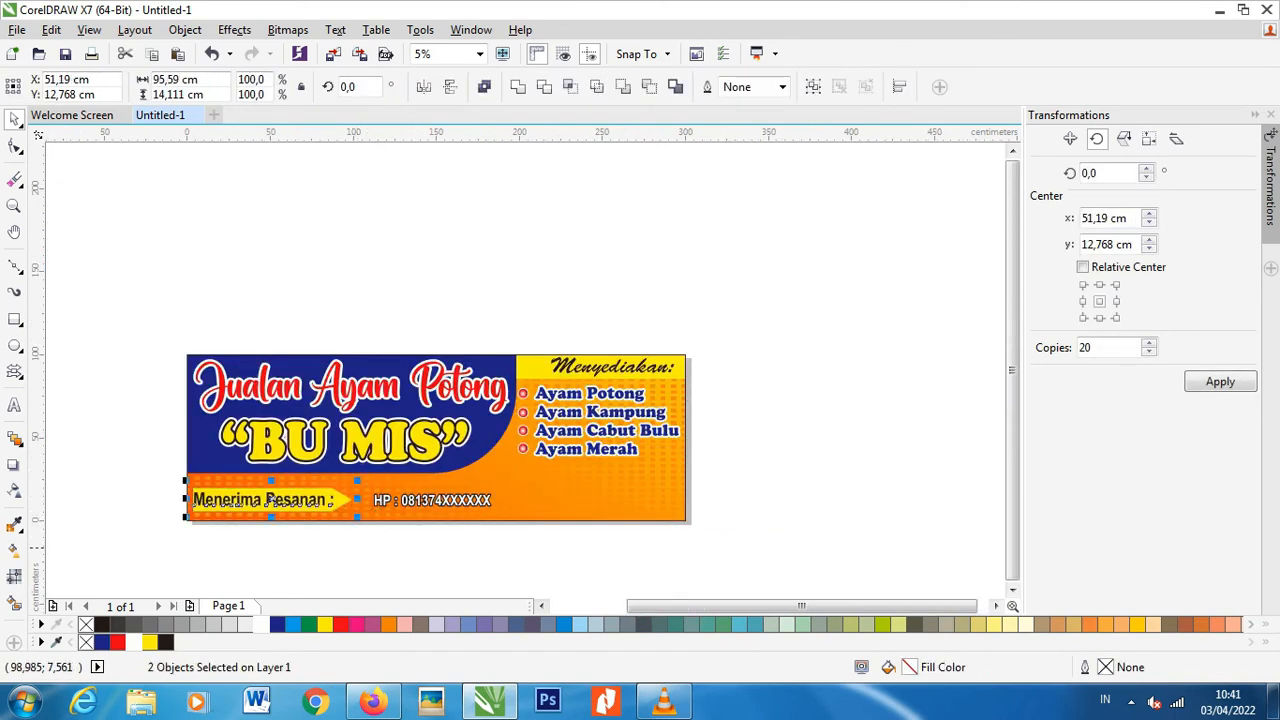
Move the "HP :" phone number text closer to the arrow's tip, stretch it wider, and deselect it
{"action": "left_click_drag", "start_coordinate": [545, 490], "coordinate": [362, 545]}
{"action": "scroll", "coordinate": [384, 508], "scroll_direction": "up", "scroll_amount": 1}
{"action": "left_click_drag", "start_coordinate": [476, 496], "coordinate": [448, 497]}
{"action": "left_click_drag", "start_coordinate": [572, 493], "coordinate": [609, 494]}
{"action": "key", "text": "Escape"}
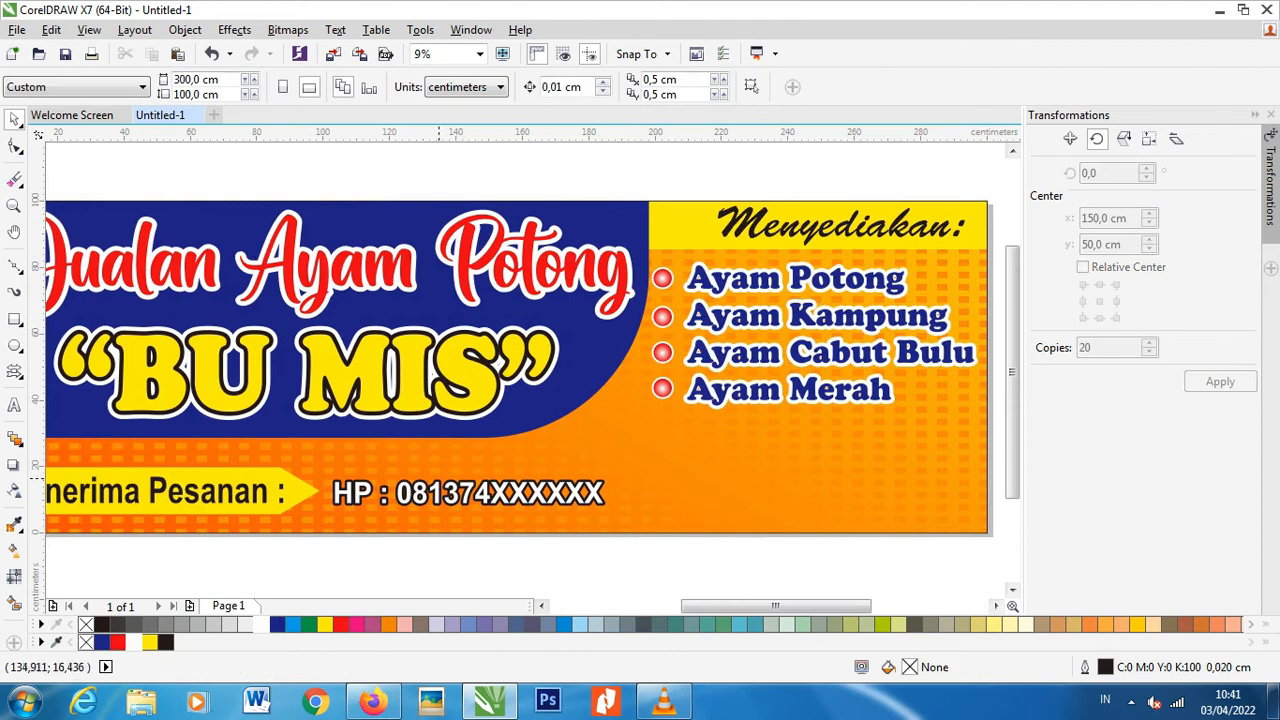
{"action": "scroll", "coordinate": [455, 467], "scroll_direction": "down", "scroll_amount": 1}
Switch to Firefox and search Google Images for "ayam potong png"
{"action": "left_click", "coordinate": [374, 701]}
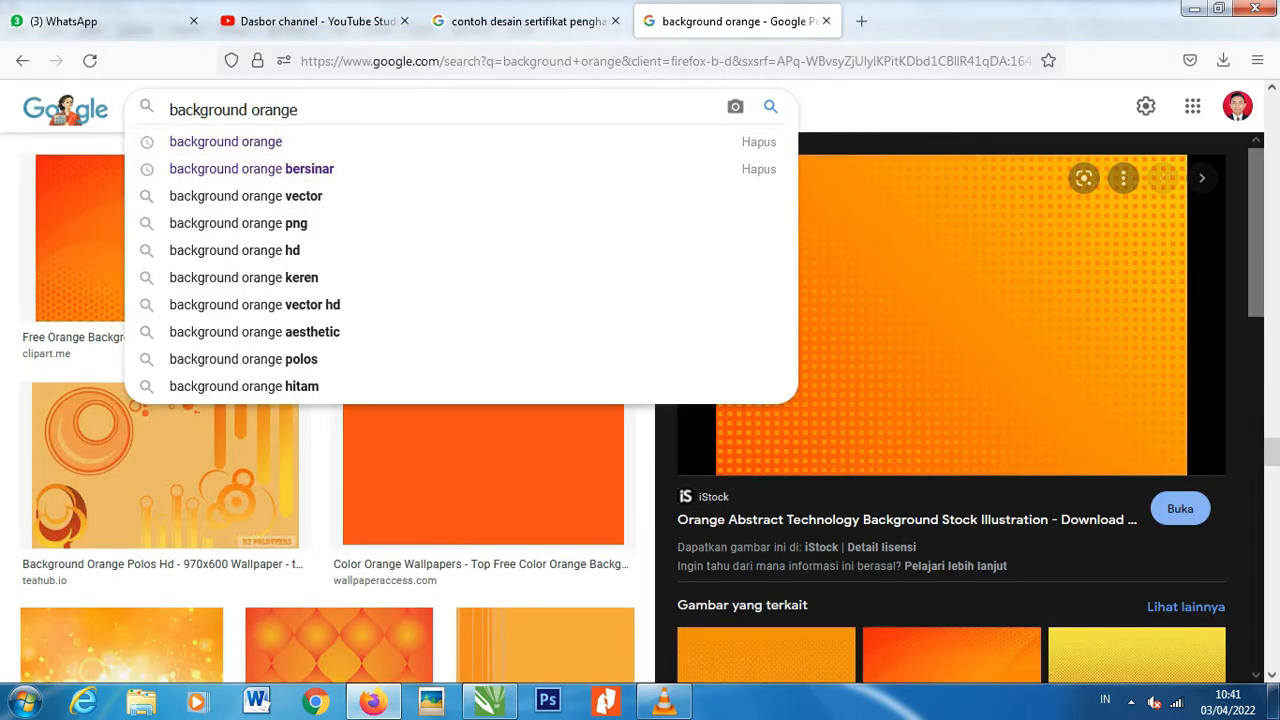
{"action": "triple_click", "coordinate": [233, 109]}
{"action": "type", "text": "AYA"}
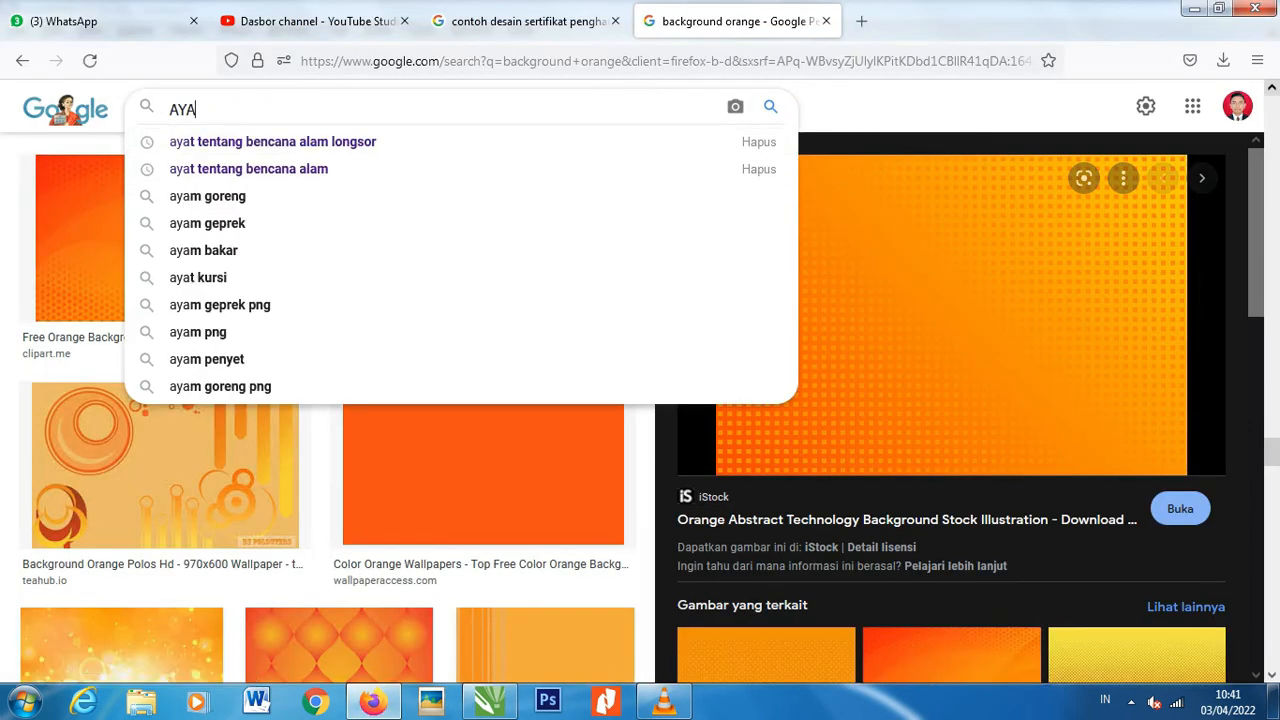
{"action": "type", "text": "M POTO"}
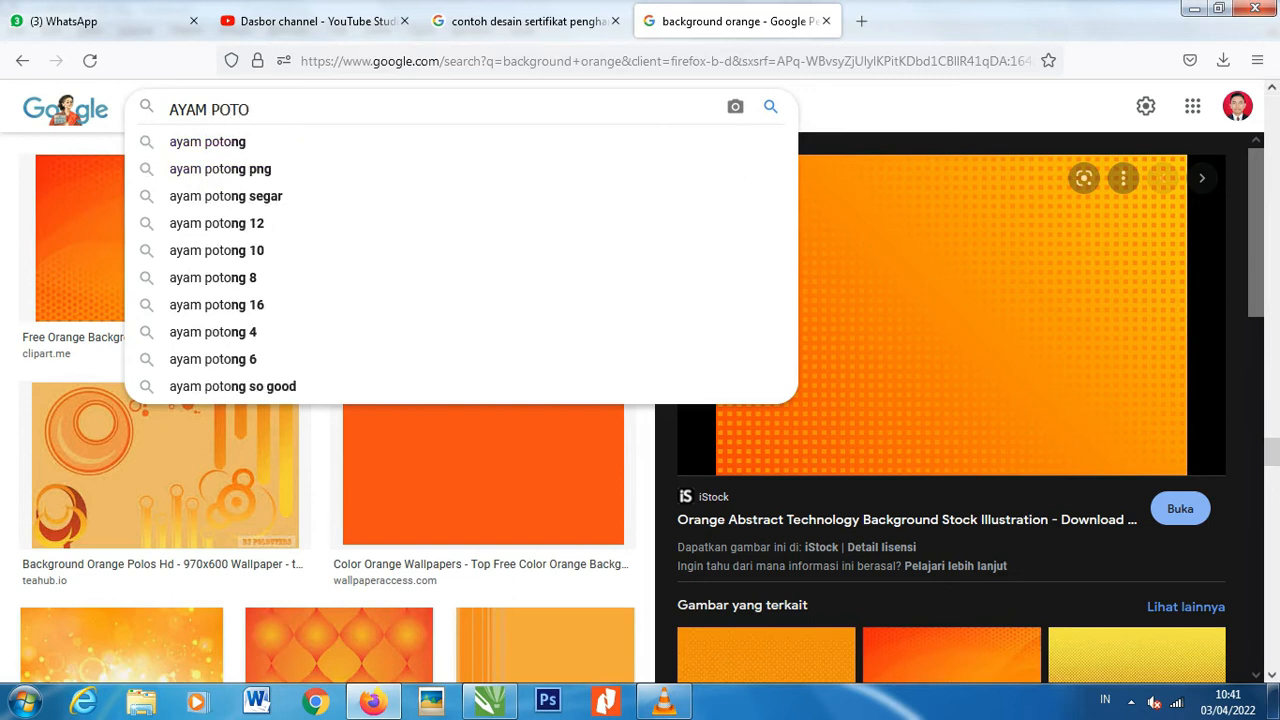
{"action": "left_click", "coordinate": [220, 169]}
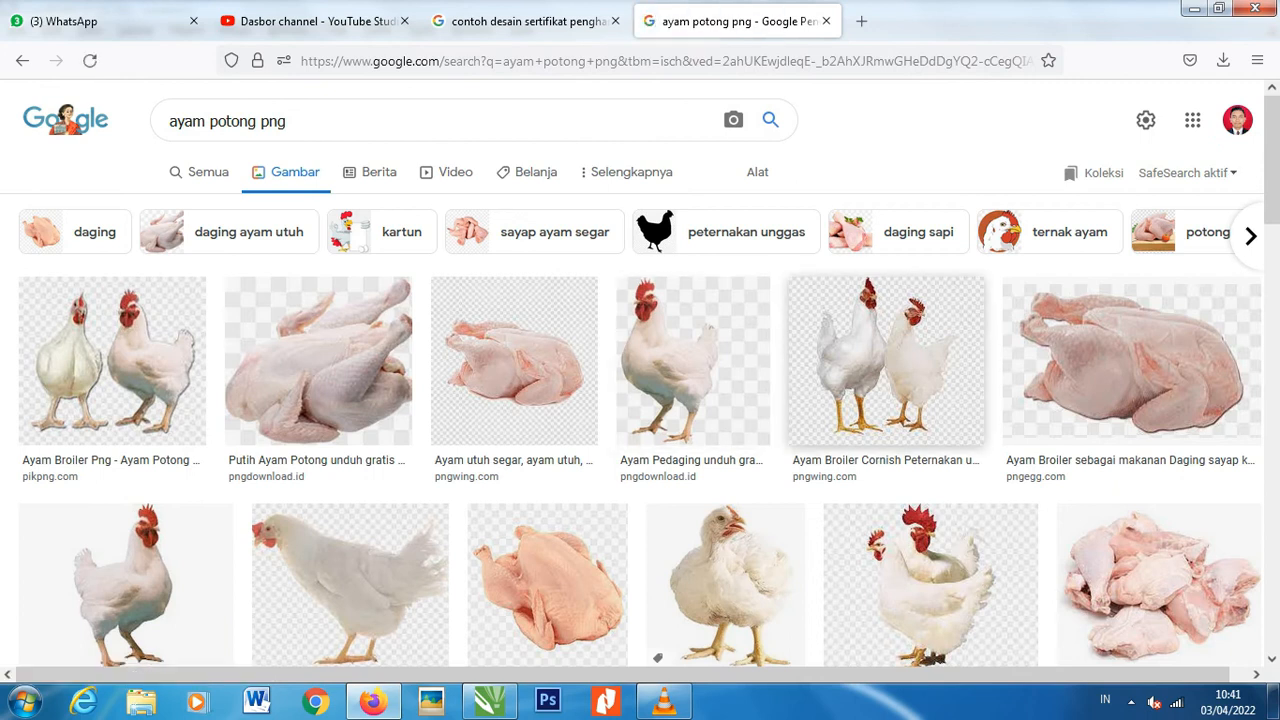
Browse the "ayam potong png" results and their related images for a suitable picture of white broiler chickens
{"action": "left_click", "coordinate": [886, 362]}
{"action": "scroll", "coordinate": [980, 400], "scroll_direction": "down", "scroll_amount": 5}
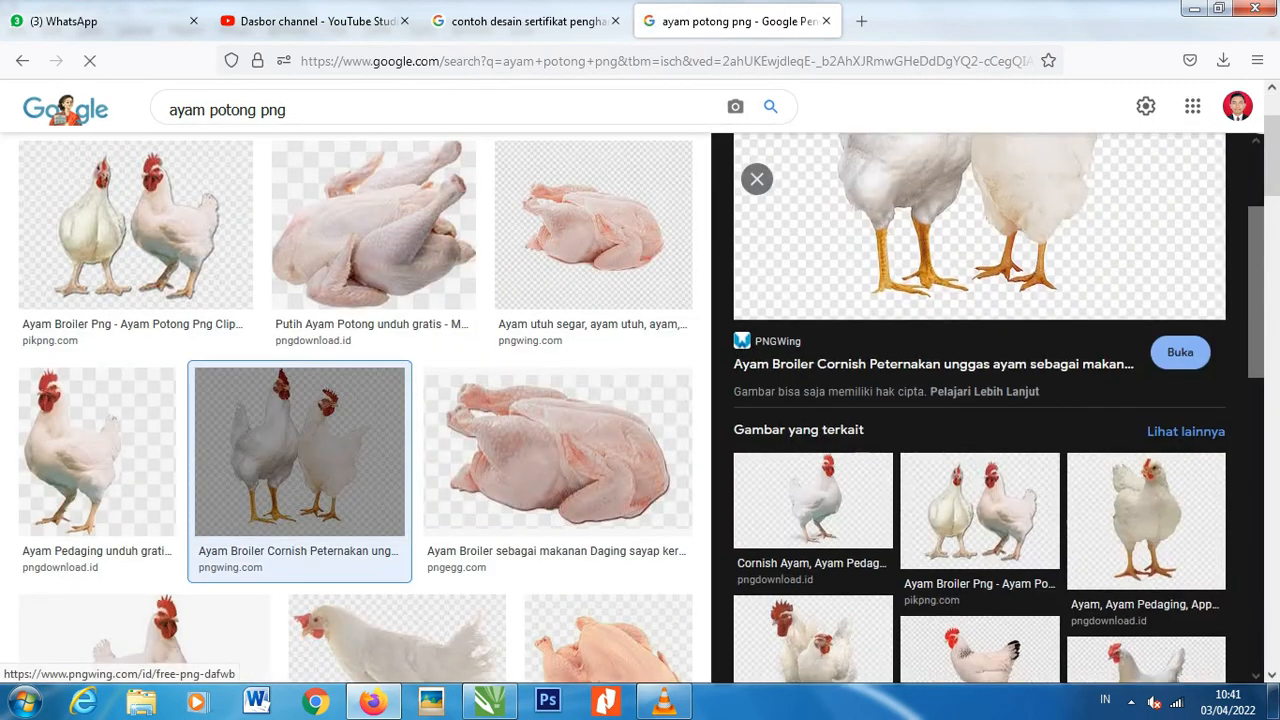
{"action": "scroll", "coordinate": [757, 178], "scroll_direction": "down", "scroll_amount": 5}
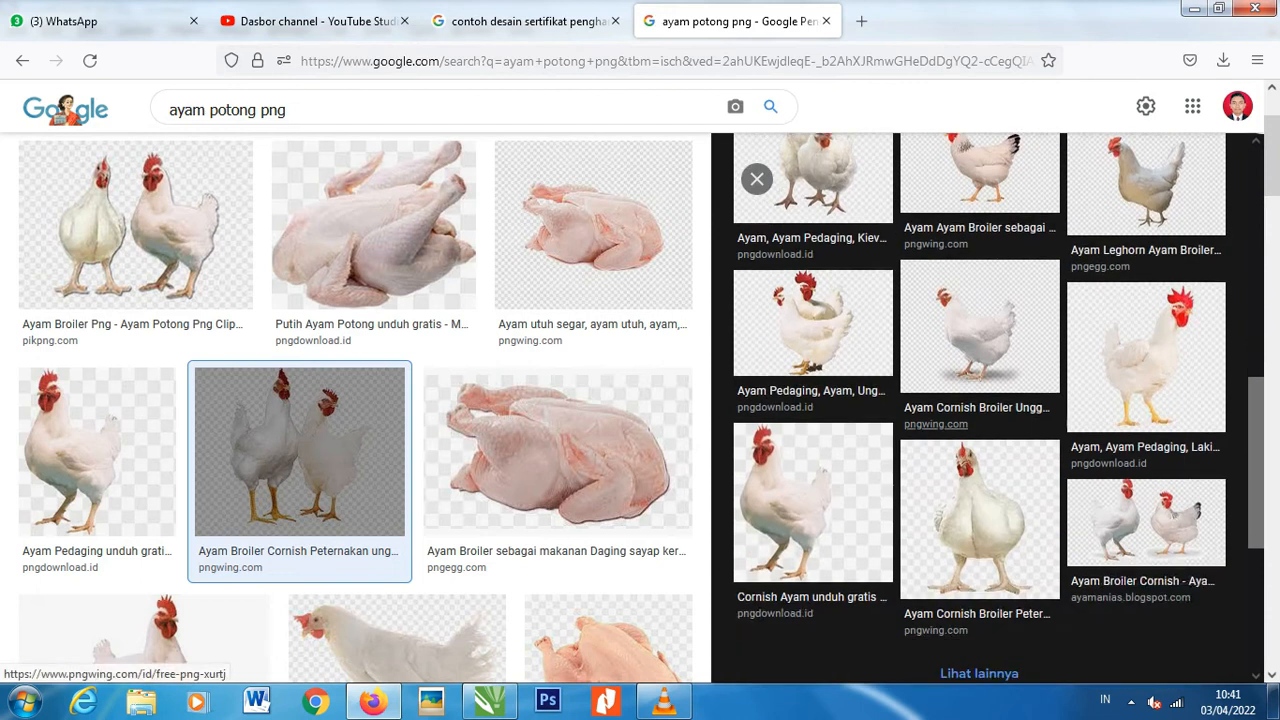
{"action": "scroll", "coordinate": [757, 178], "scroll_direction": "down", "scroll_amount": 7}
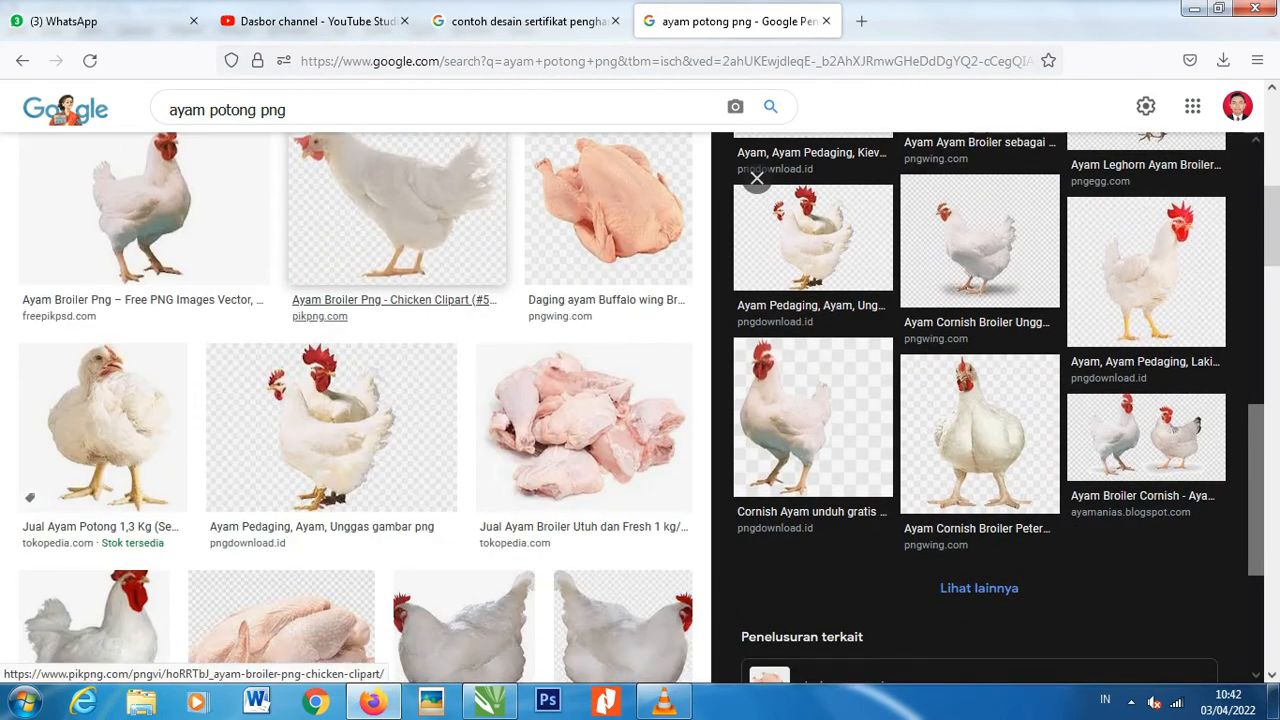
{"action": "left_click", "coordinate": [95, 460]}
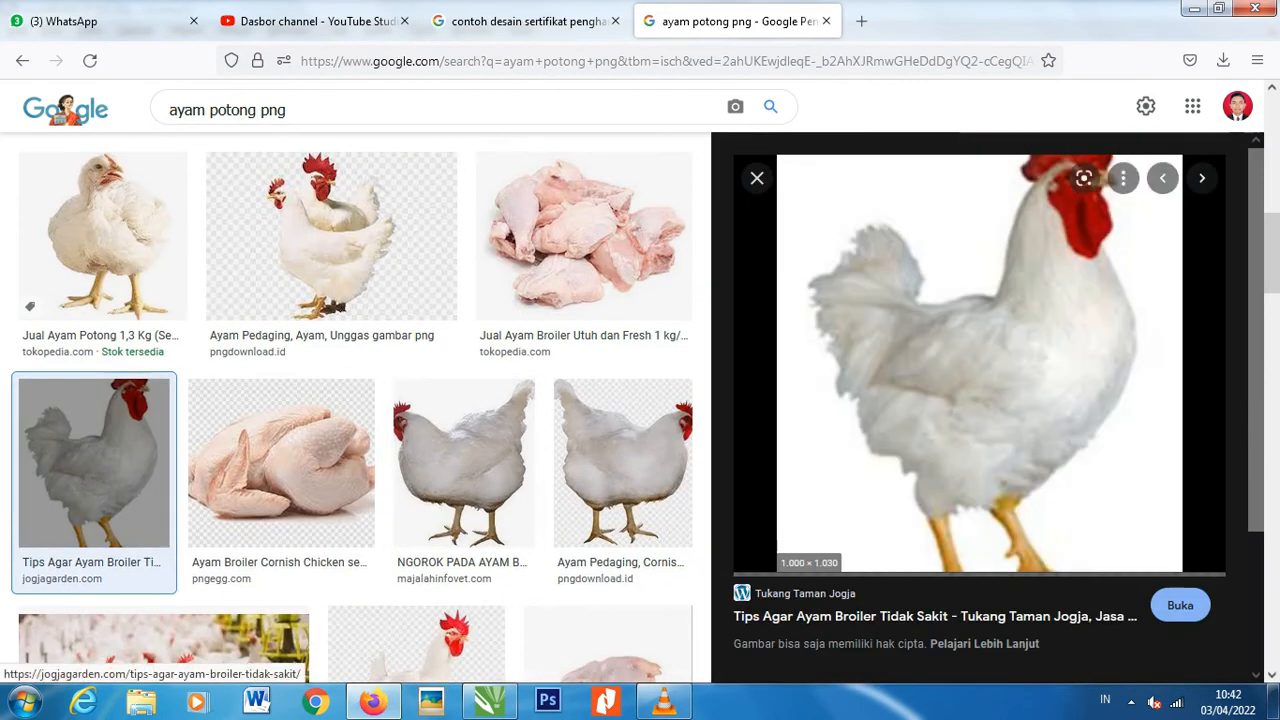
{"action": "scroll", "coordinate": [757, 178], "scroll_direction": "down", "scroll_amount": 4}
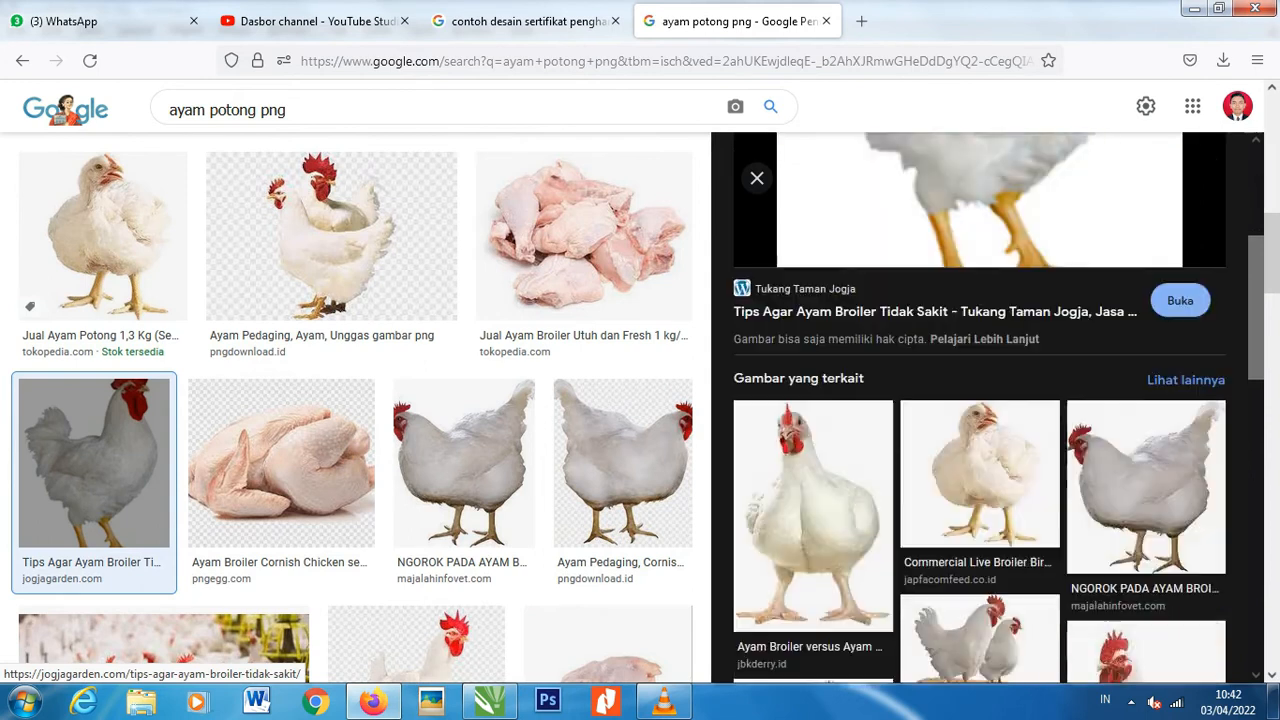
{"action": "scroll", "coordinate": [979, 410], "scroll_direction": "down", "scroll_amount": 2}
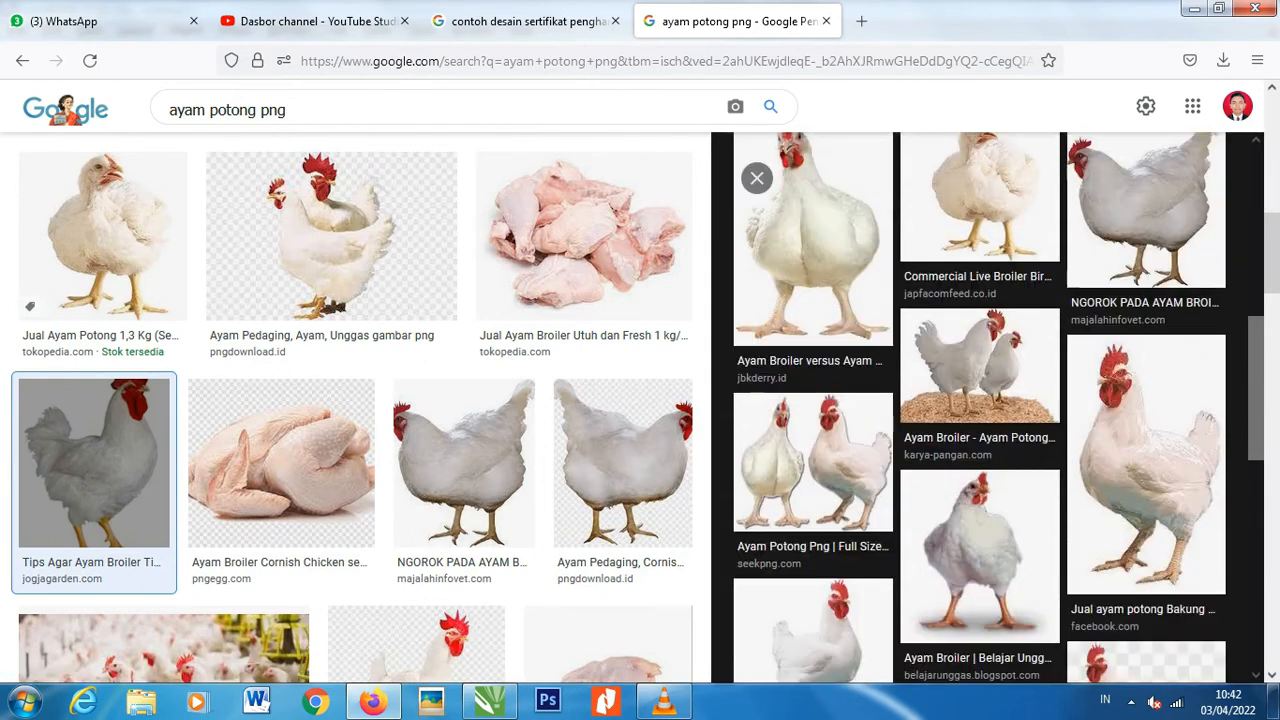
{"action": "left_click", "coordinate": [813, 464]}
{"action": "right_click", "coordinate": [862, 393]}
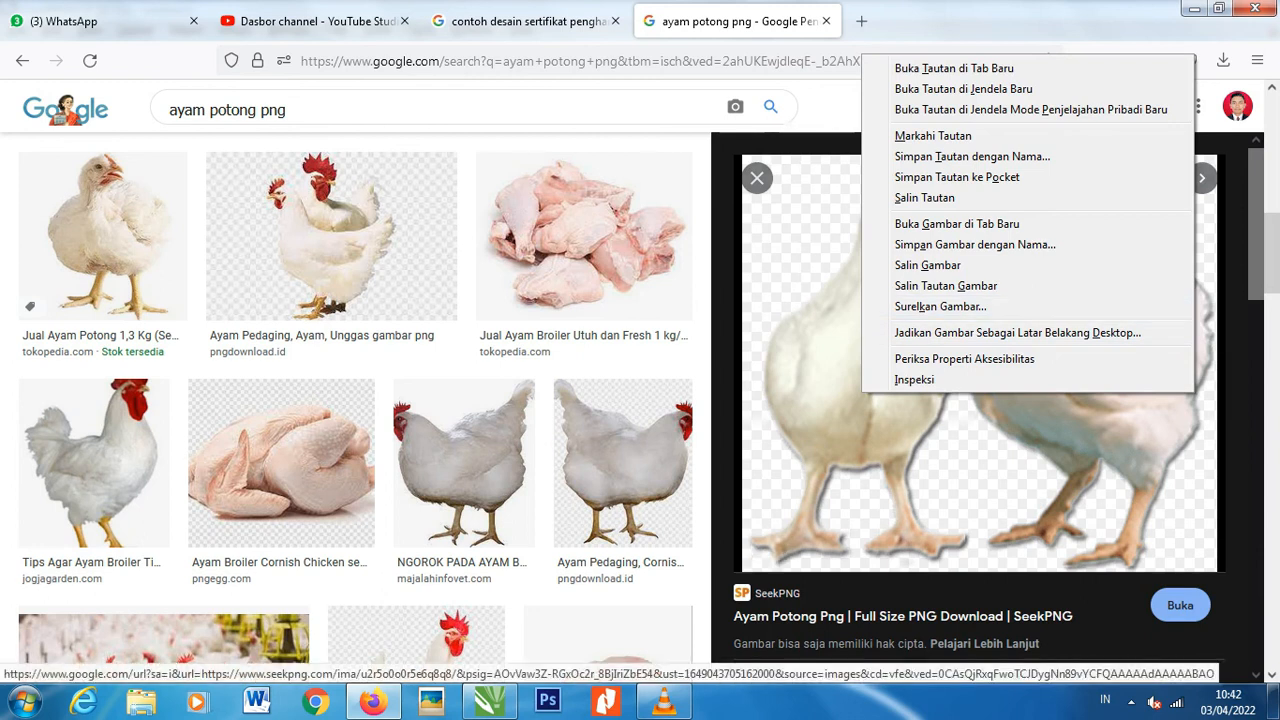
{"action": "key", "text": "Escape"}
Open the related 425 × 372 picture of two white chickens from syah-arsyad.blogspot.com and copy the image
{"action": "scroll", "coordinate": [979, 410], "scroll_direction": "down", "scroll_amount": 3}
{"action": "scroll", "coordinate": [979, 410], "scroll_direction": "down", "scroll_amount": 1}
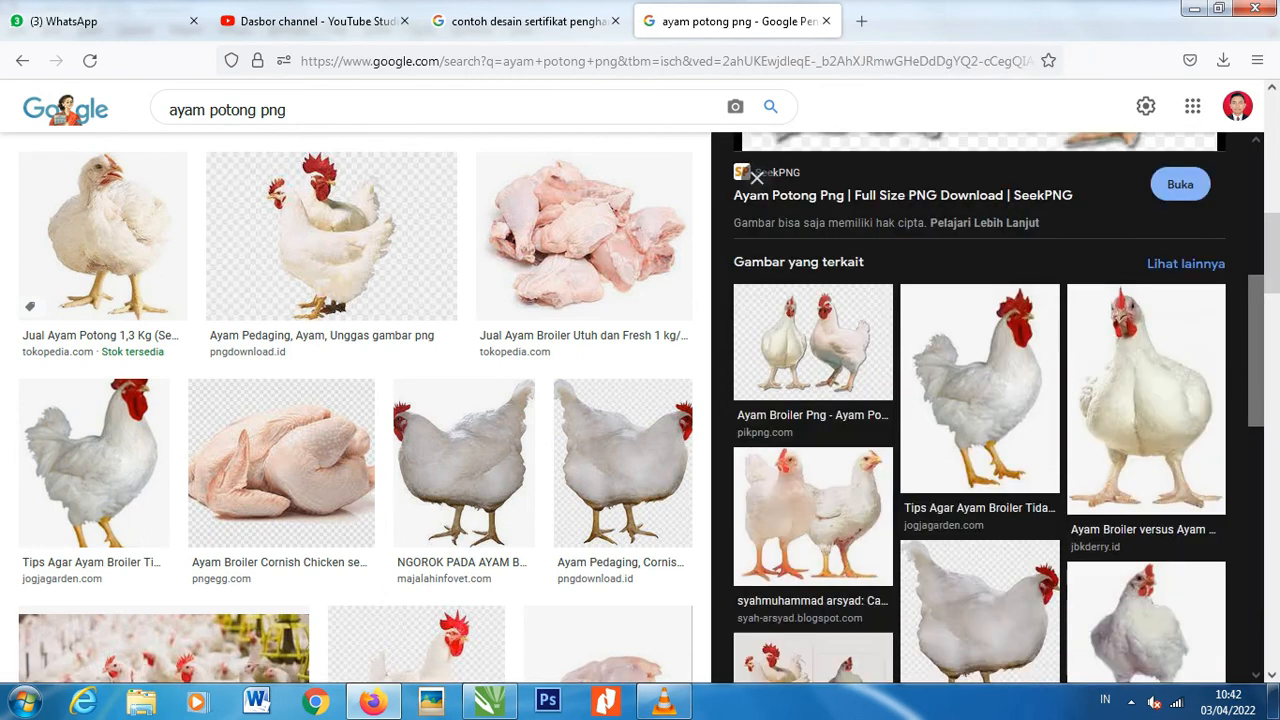
{"action": "left_click", "coordinate": [813, 517]}
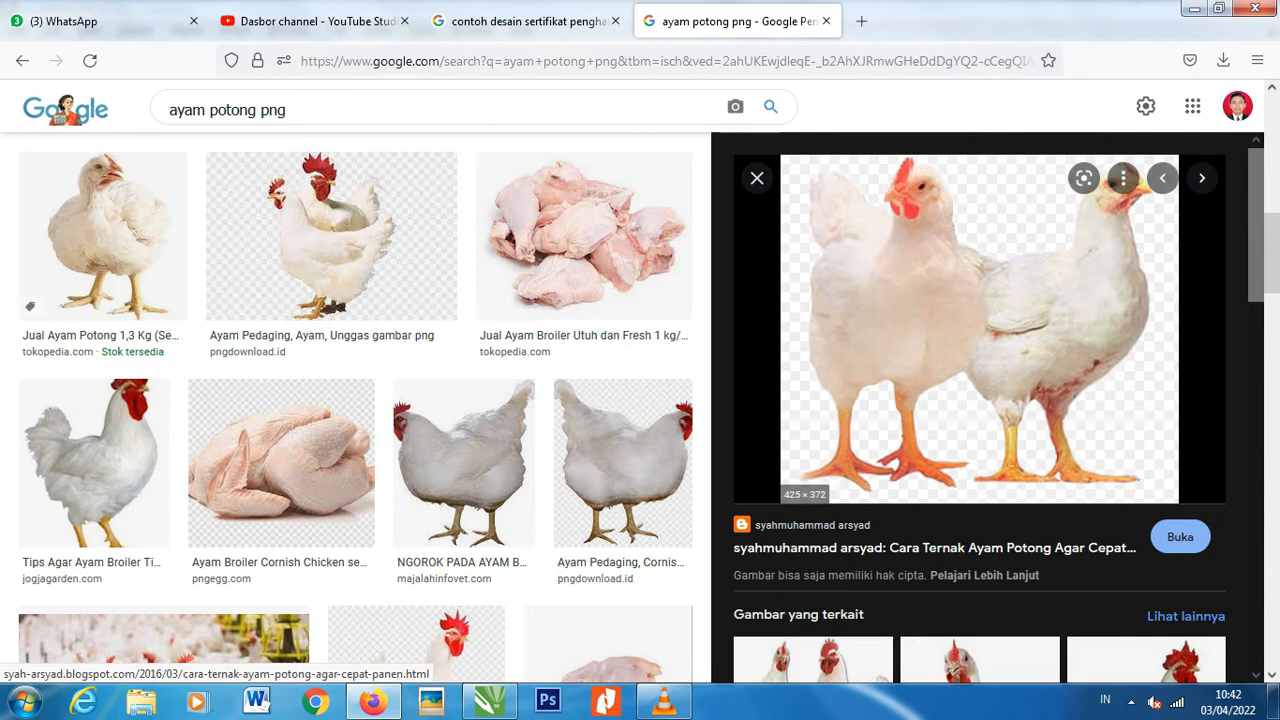
{"action": "right_click", "coordinate": [943, 257]}
{"action": "left_click", "coordinate": [990, 471]}
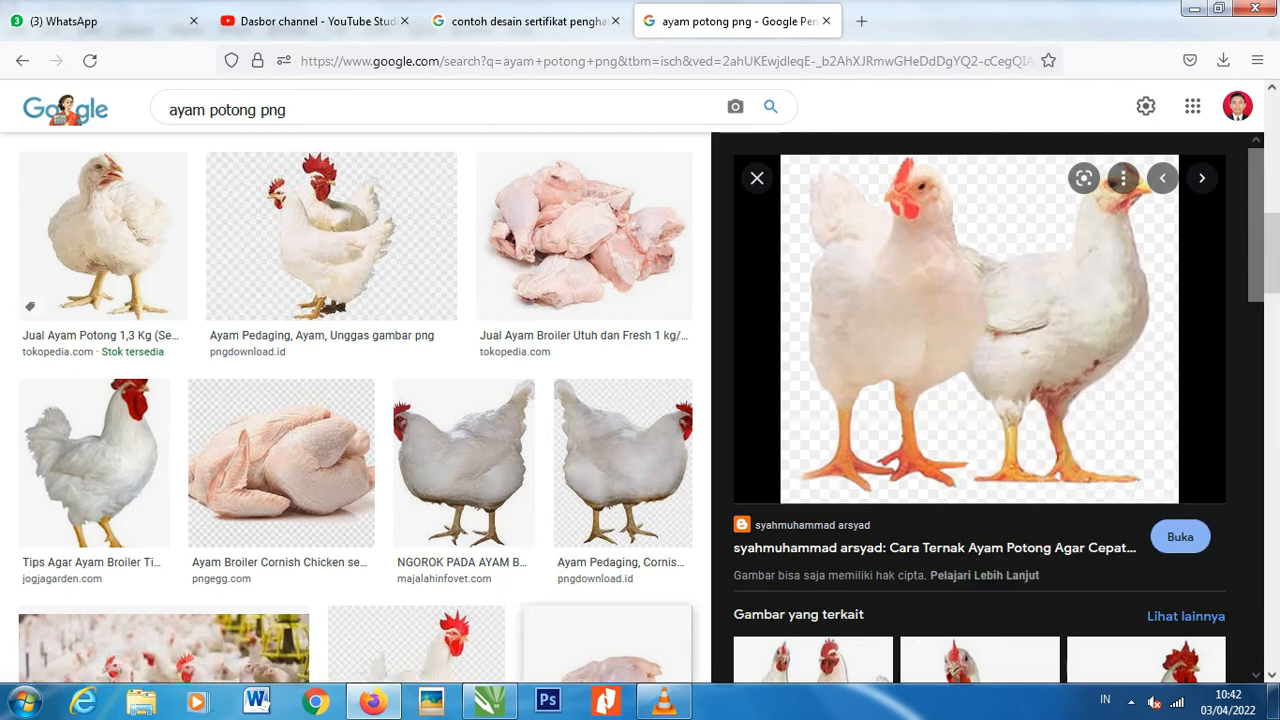
Switch to CorelDRAW, paste the white chickens picture, and move it onto the orange area below the product list
{"action": "left_click", "coordinate": [489, 701]}
{"action": "right_click", "coordinate": [775, 259]}
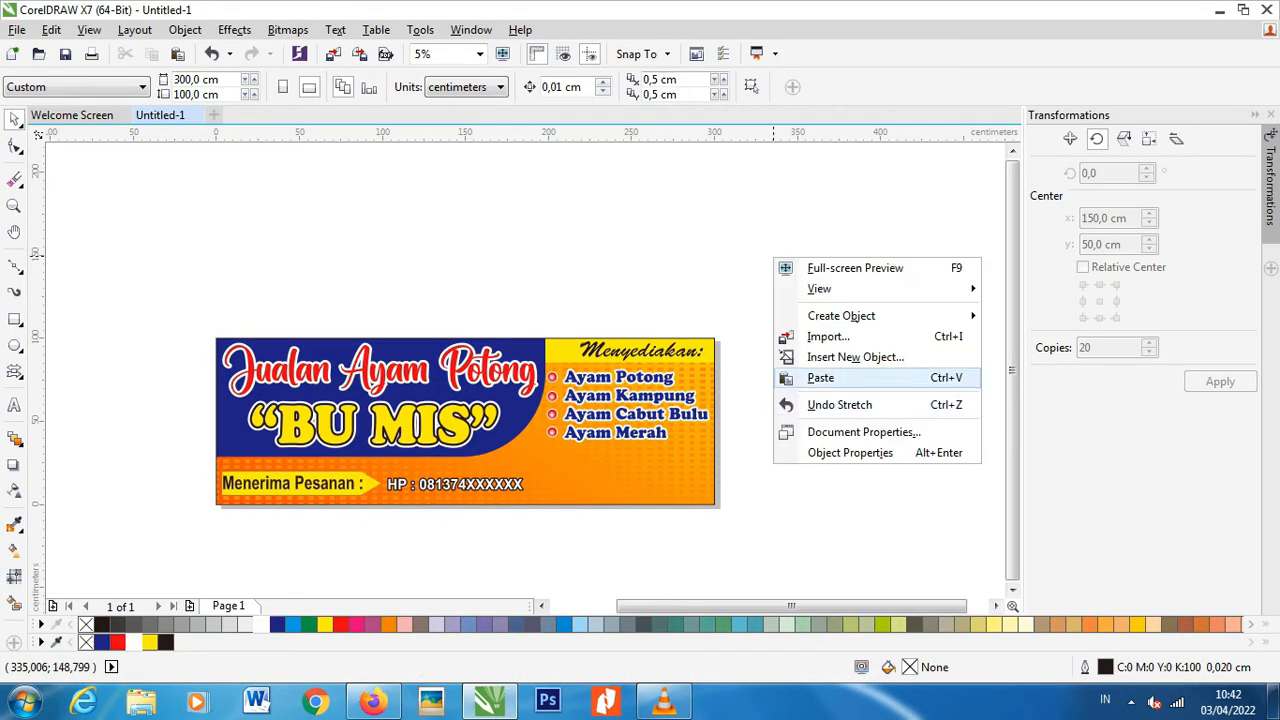
{"action": "left_click", "coordinate": [820, 377]}
{"action": "left_click_drag", "start_coordinate": [465, 421], "coordinate": [685, 348]}
Fit the white chickens picture under "Ayam Merah" beside the phone number, enlarge it to about 39,1 x 34,2 cm, and deselect it
{"action": "scroll", "coordinate": [580, 478], "scroll_direction": "up", "scroll_amount": 4}
{"action": "left_click_drag", "start_coordinate": [558, 447], "coordinate": [552, 468]}
{"action": "scroll", "coordinate": [427, 427], "scroll_direction": "down", "scroll_amount": 1}
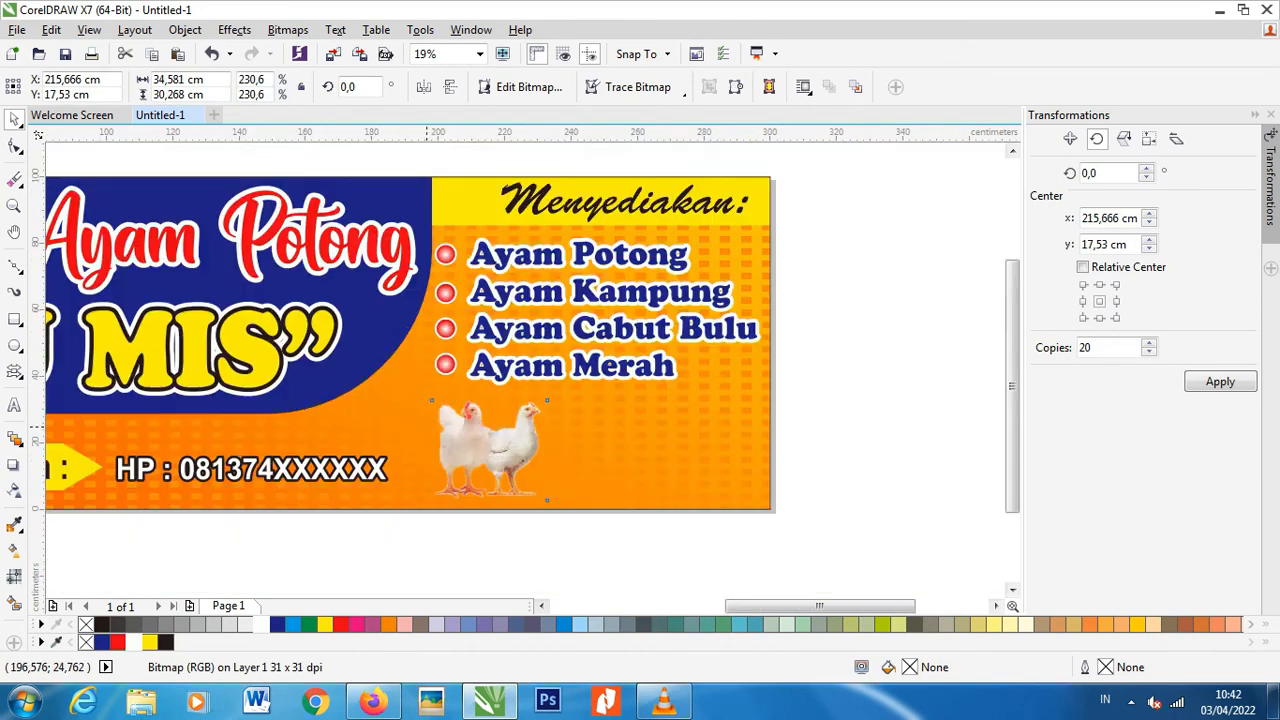
{"action": "left_click_drag", "start_coordinate": [553, 395], "coordinate": [560, 388]}
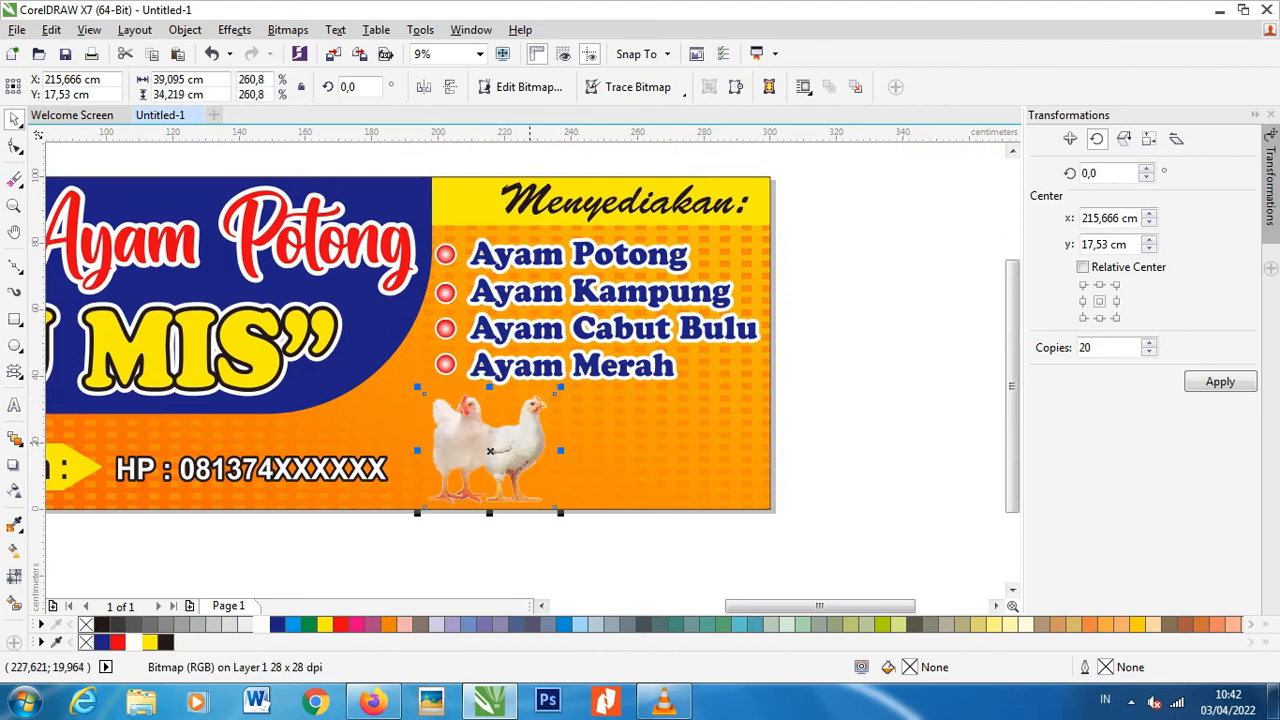
{"action": "key", "text": "Escape"}
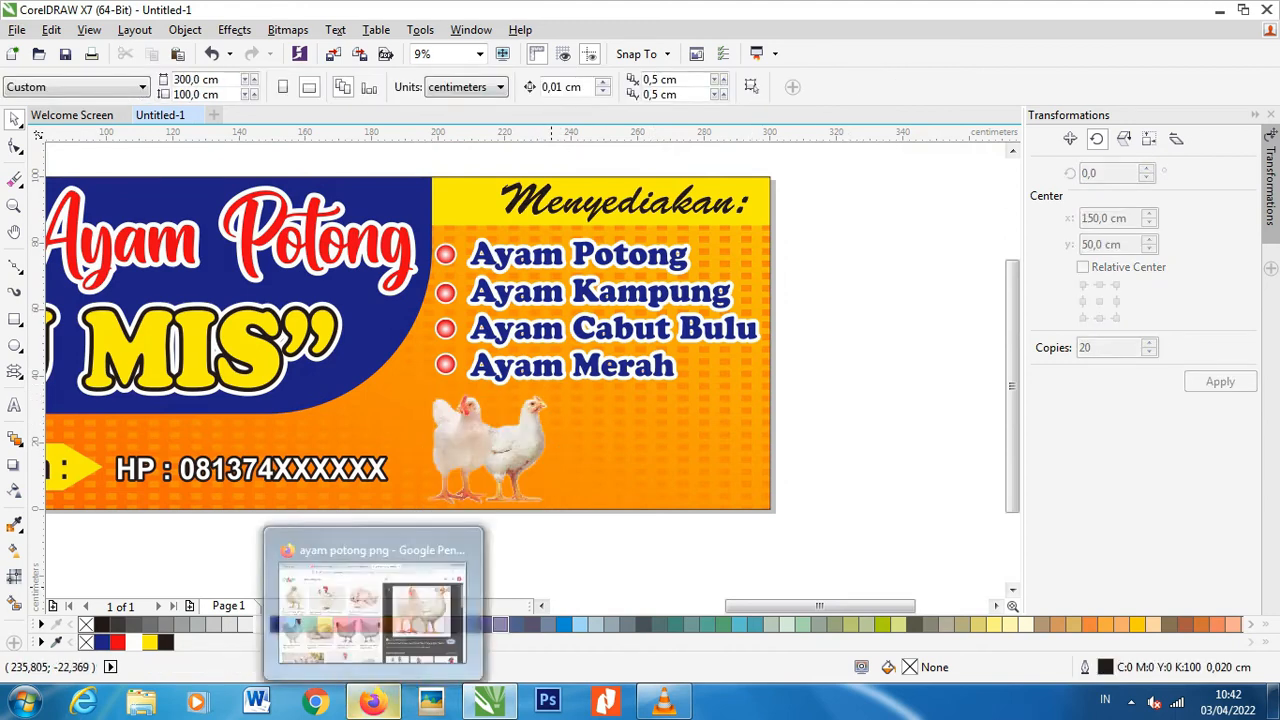
Switch to Firefox and search Google Images for "ayam KAMPUNG png"
{"action": "left_click", "coordinate": [372, 703]}
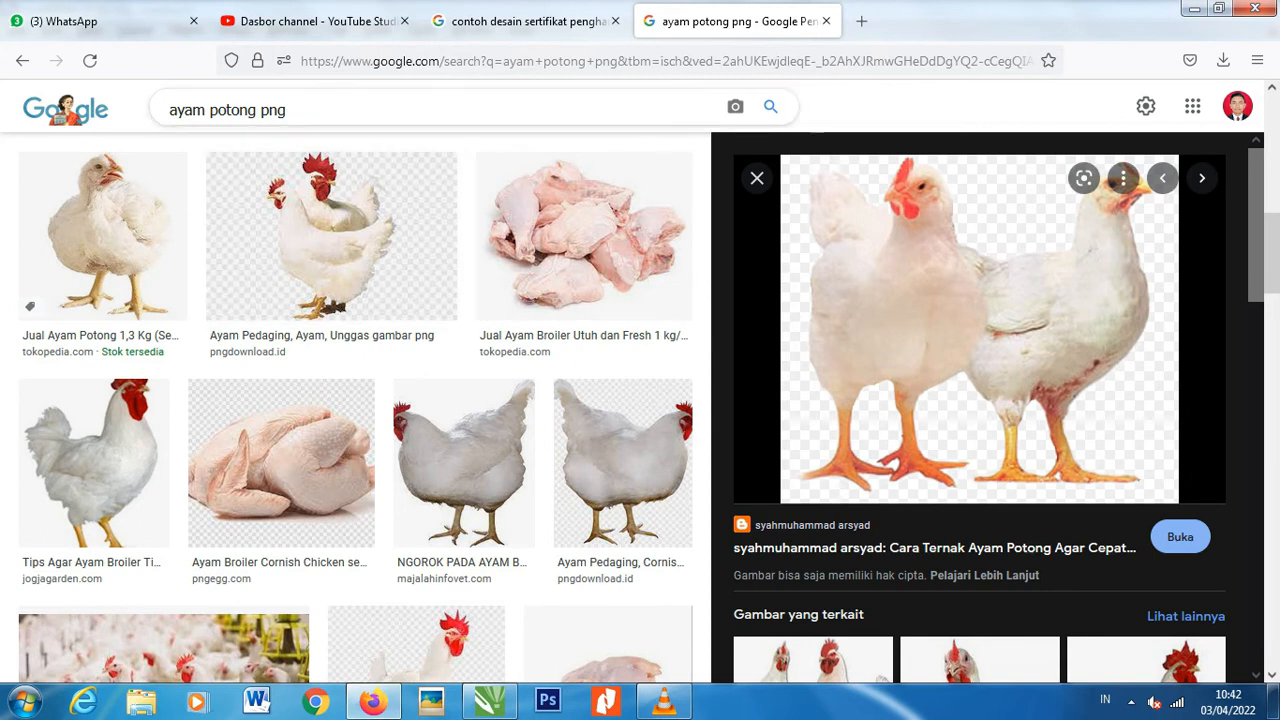
{"action": "double_click", "coordinate": [230, 110]}
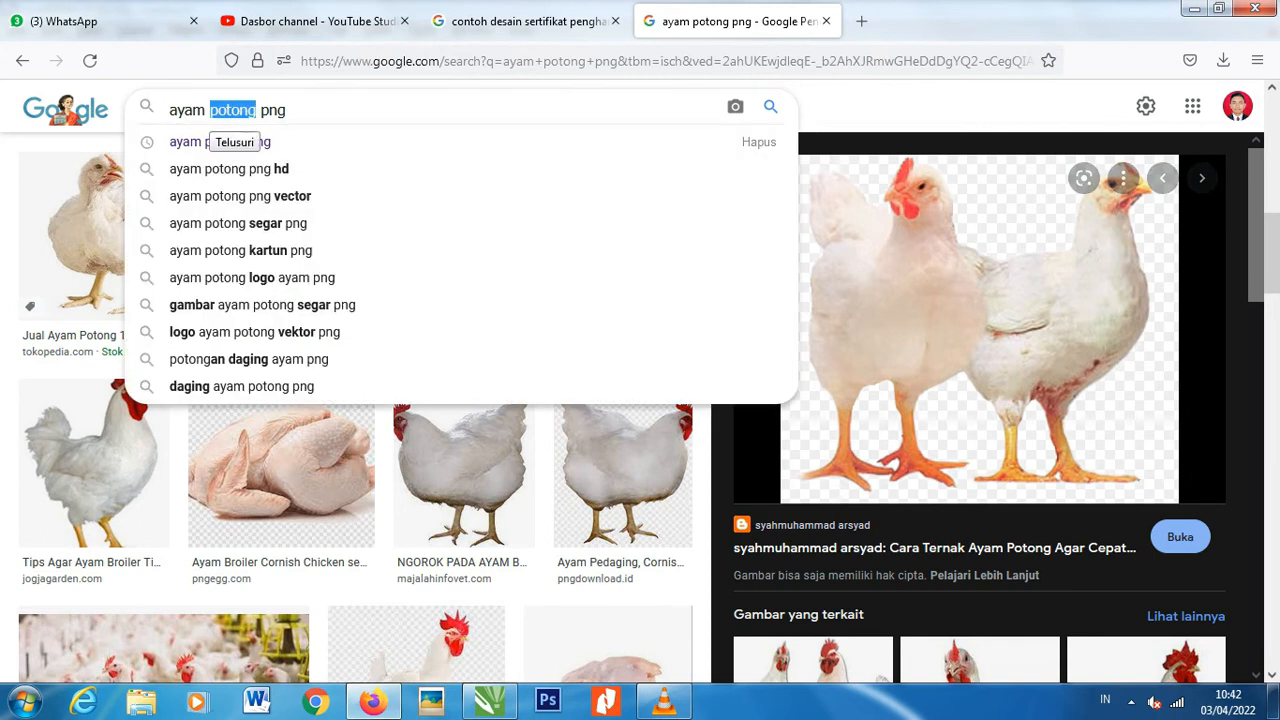
{"action": "type", "text": "KAMPU"}
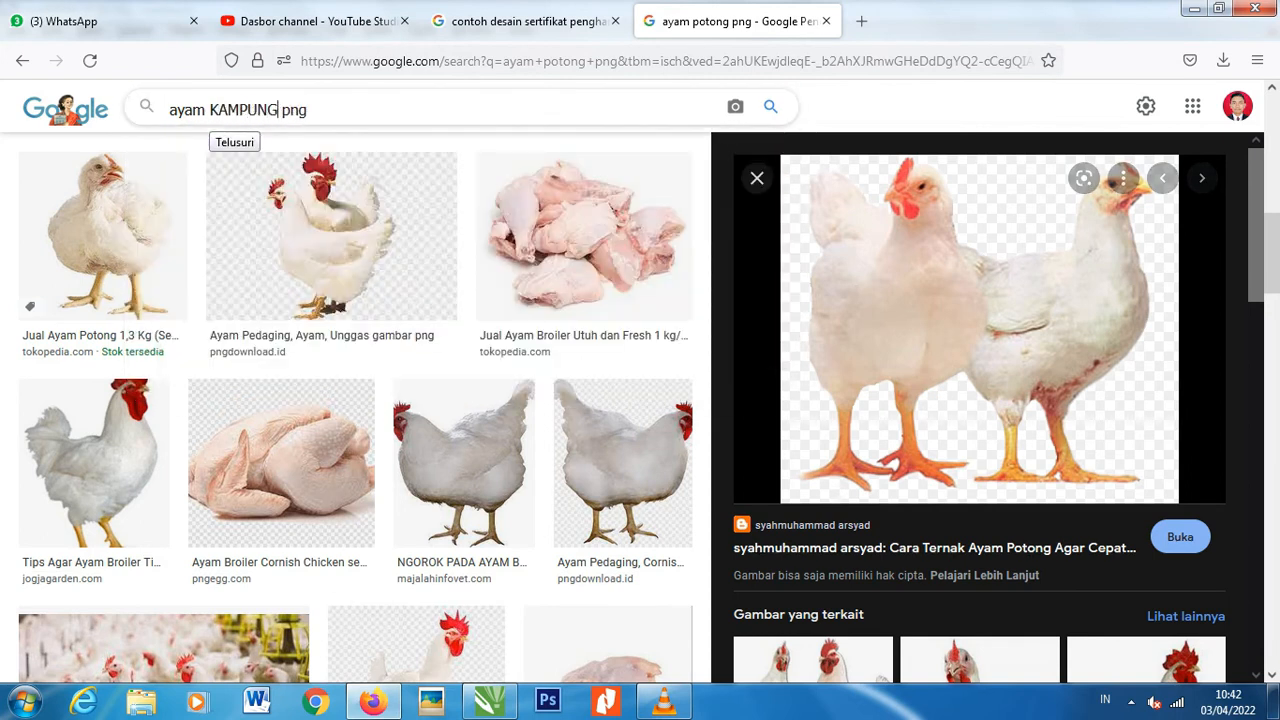
{"action": "type", "text": "NG"}
{"action": "key", "text": "Return"}
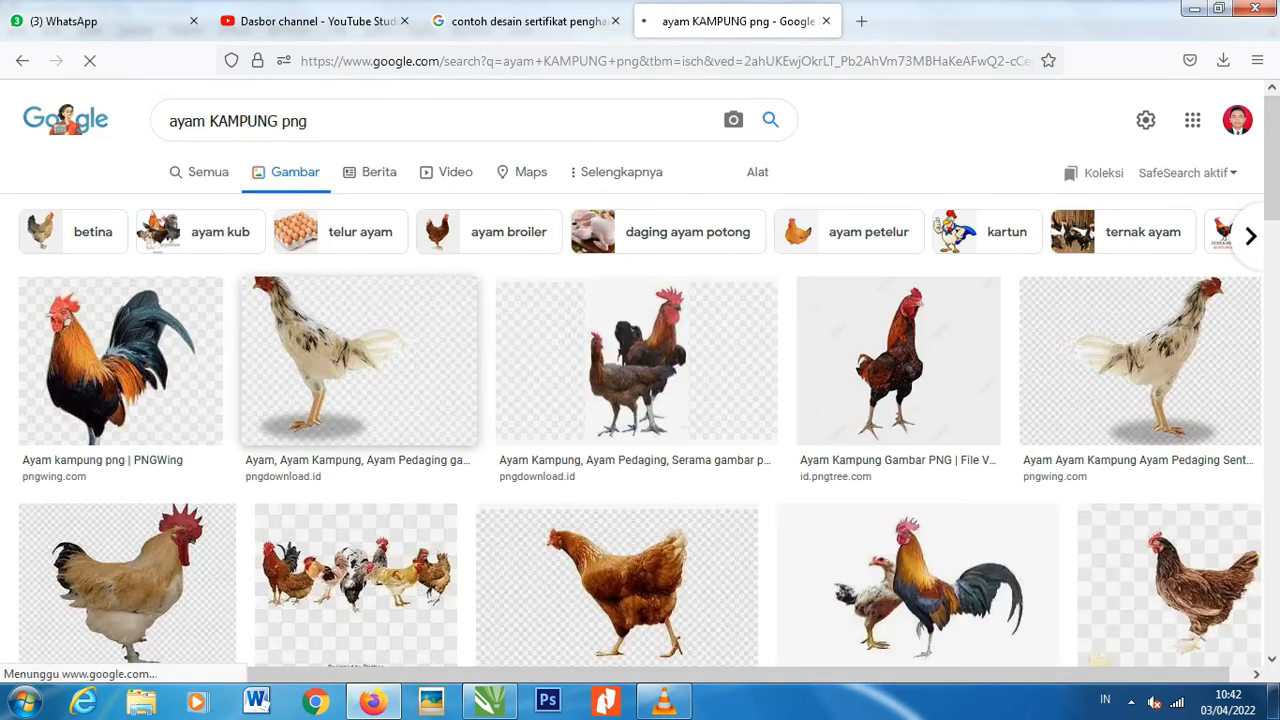
Open the 900 × 500 KASKUS picture of a hen and rooster and copy the image
{"action": "scroll", "coordinate": [640, 400], "scroll_direction": "down", "scroll_amount": 3}
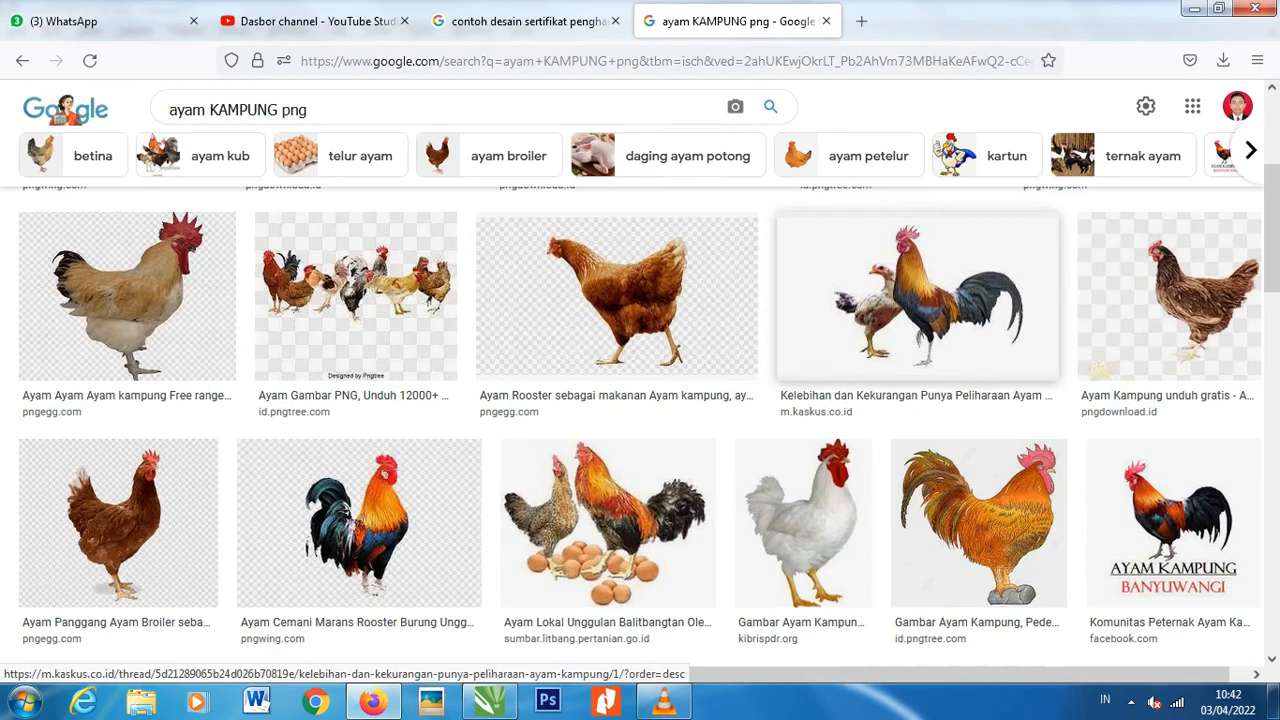
{"action": "left_click", "coordinate": [917, 295]}
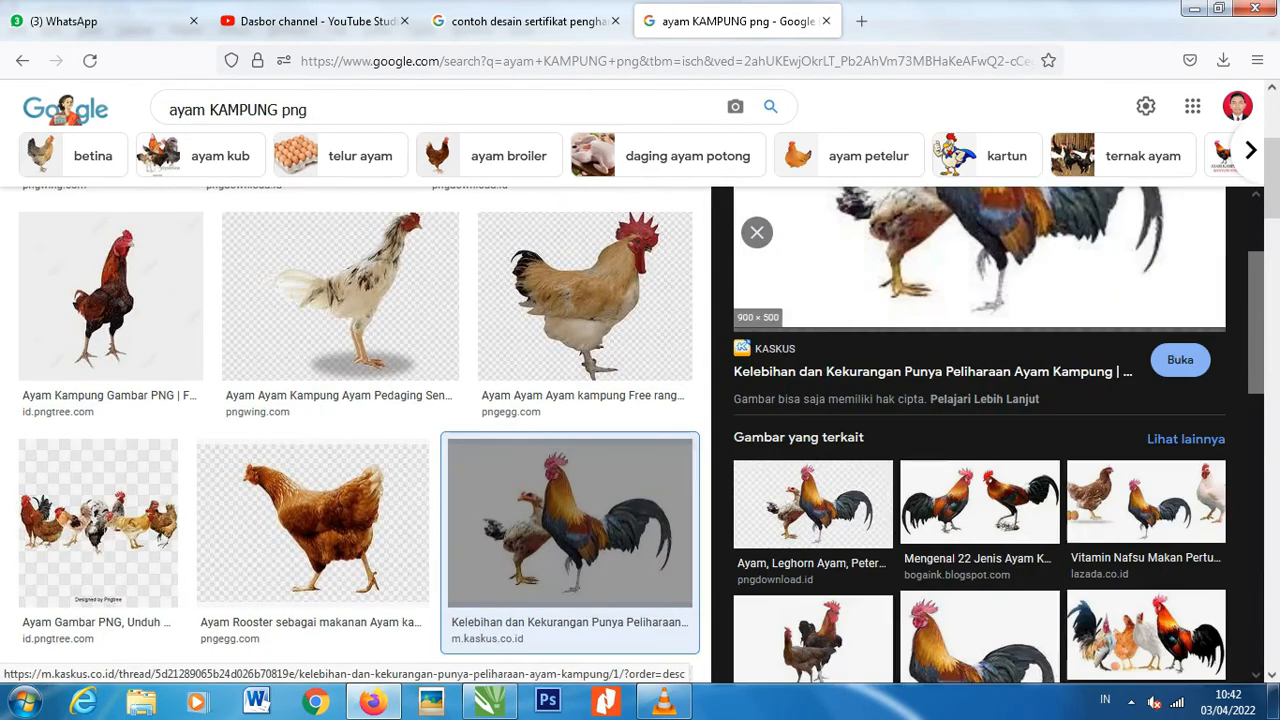
{"action": "scroll", "coordinate": [980, 430], "scroll_direction": "up", "scroll_amount": 3}
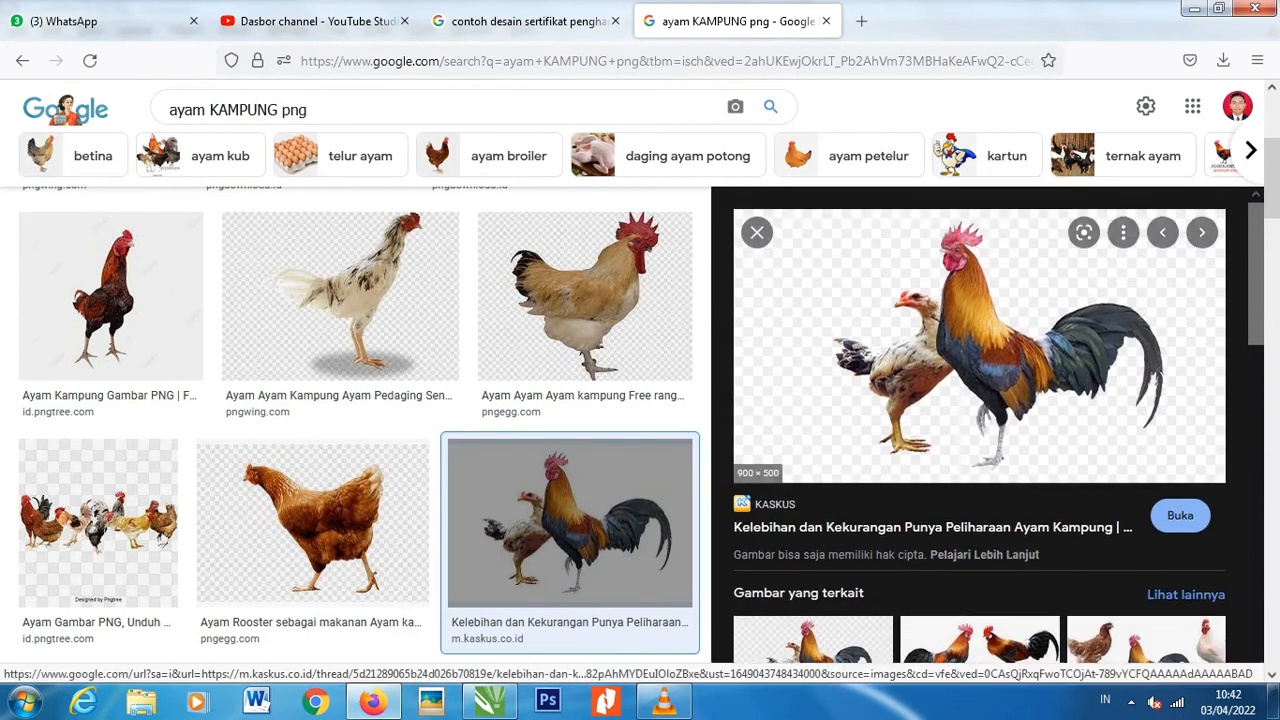
{"action": "right_click", "coordinate": [946, 352]}
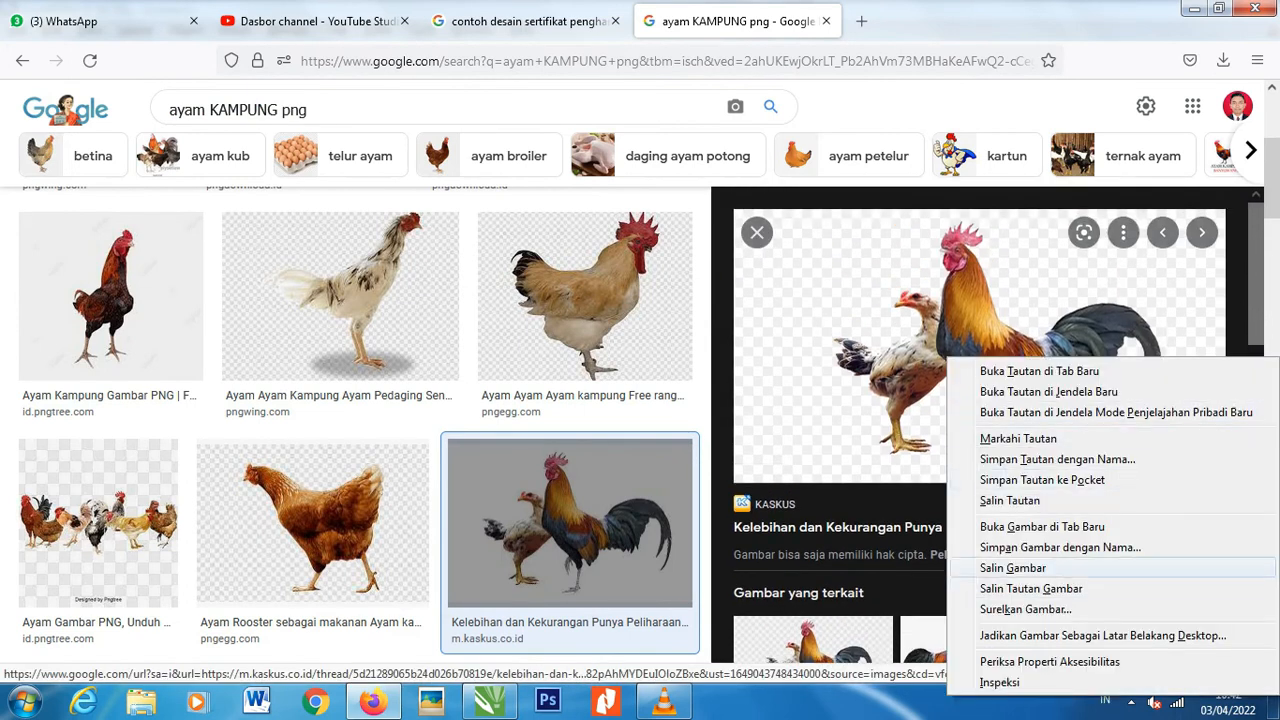
{"action": "left_click", "coordinate": [1010, 568]}
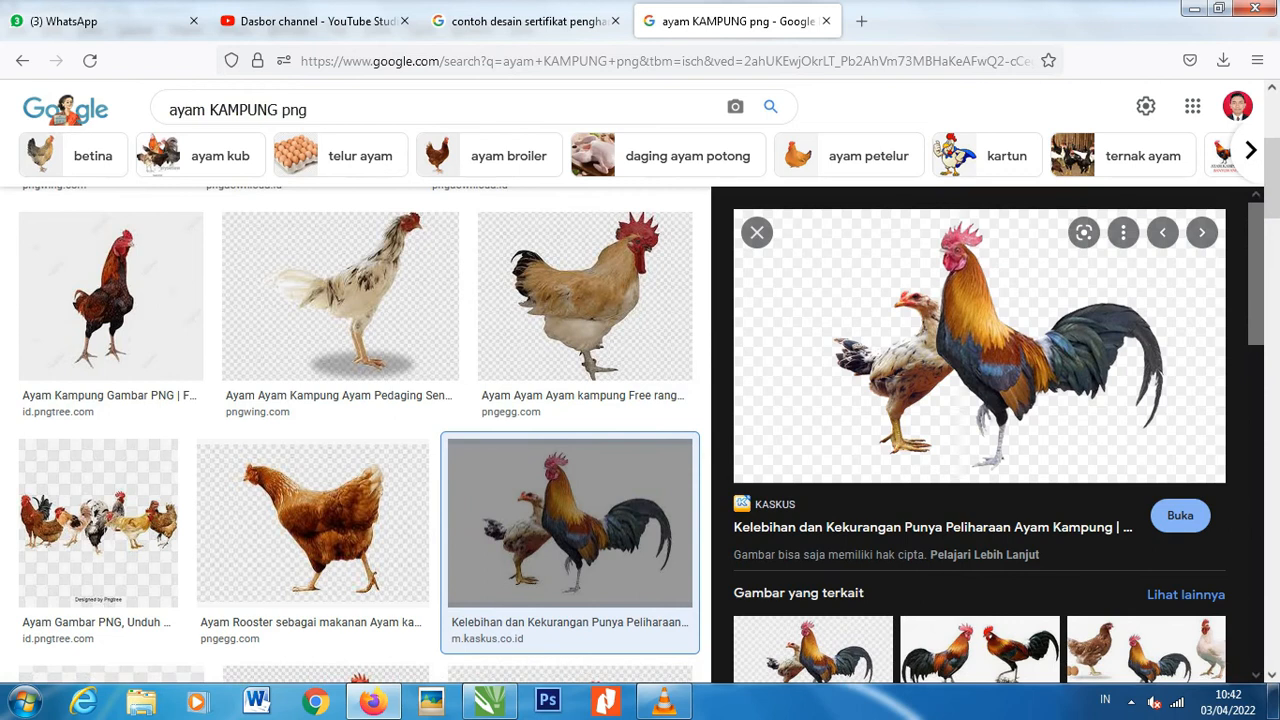
Browse the related images for a single red-and-black rooster, open the "Ayam Kampung Aqiil" picture, and copy the image
{"action": "scroll", "coordinate": [570, 520], "scroll_direction": "down", "scroll_amount": 5}
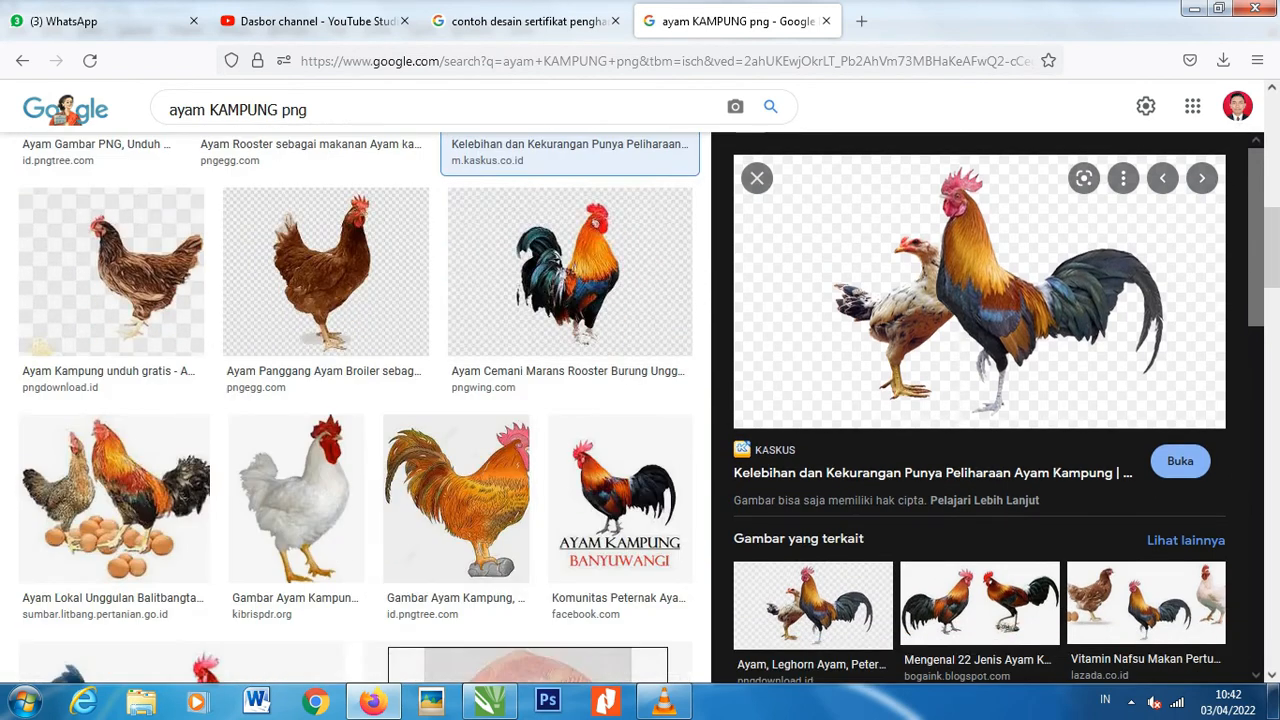
{"action": "scroll", "coordinate": [980, 500], "scroll_direction": "down", "scroll_amount": 3}
{"action": "left_click", "coordinate": [980, 500]}
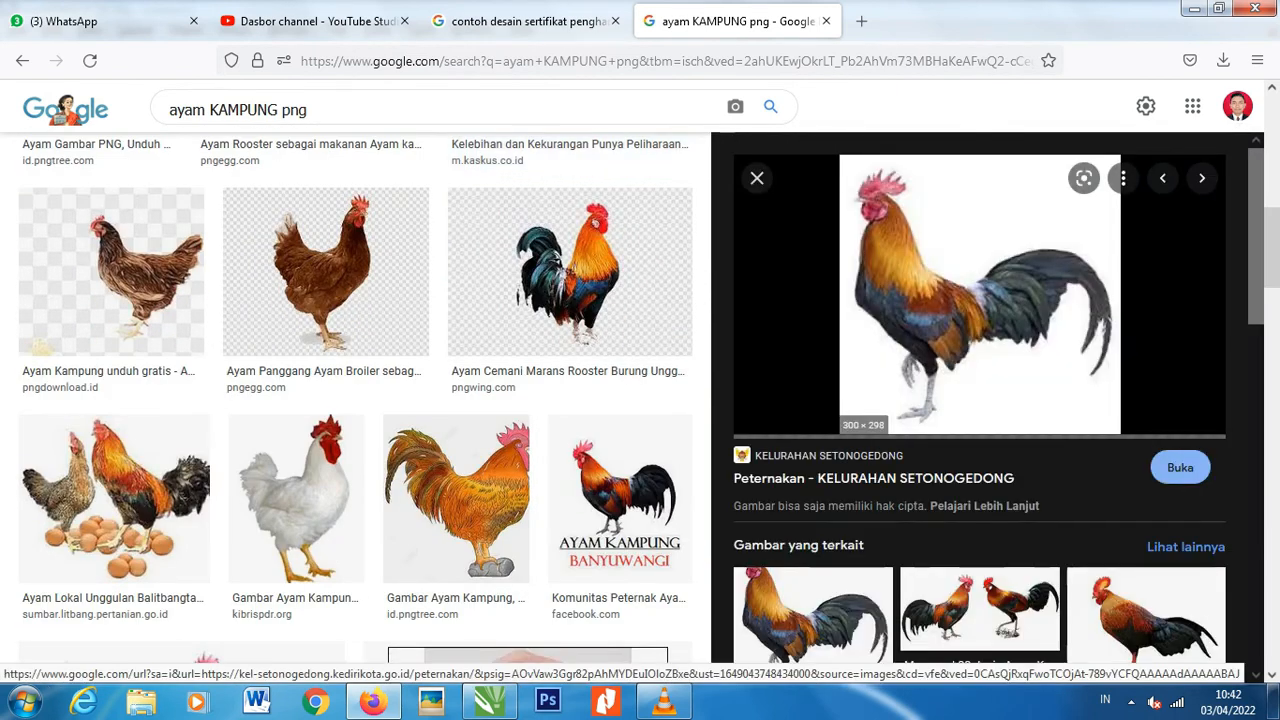
{"action": "scroll", "coordinate": [980, 450], "scroll_direction": "down", "scroll_amount": 2}
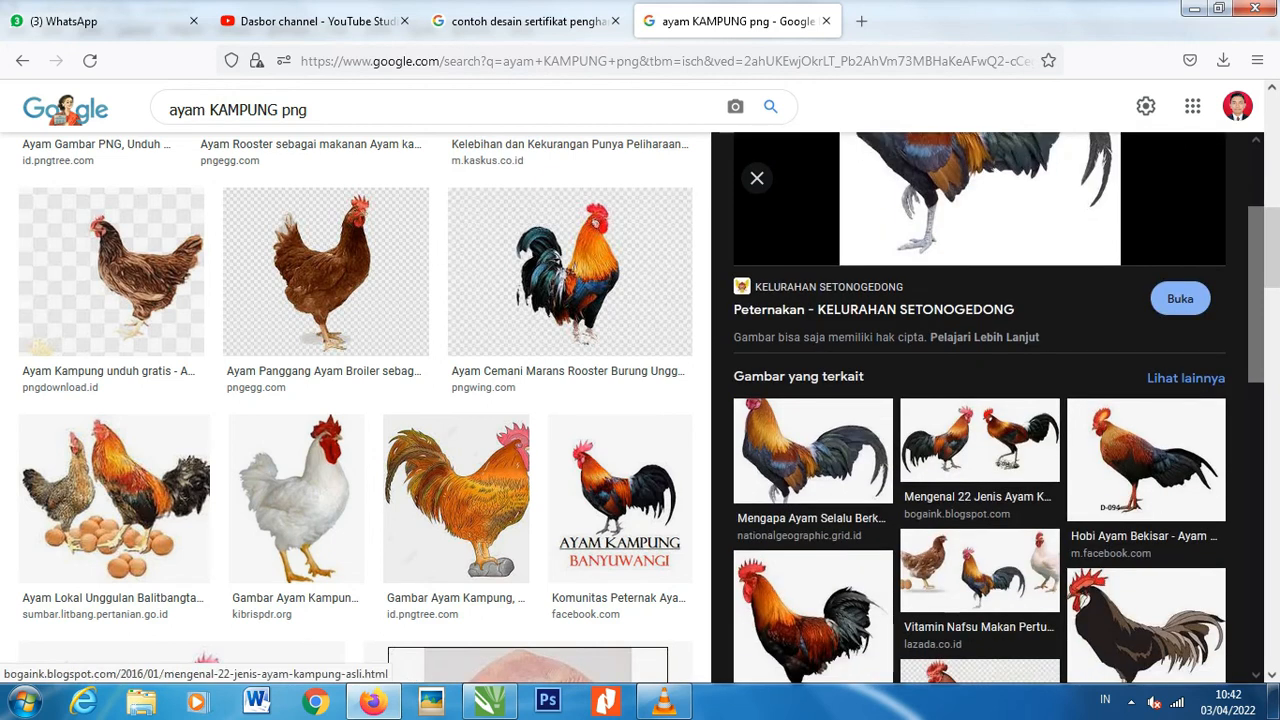
{"action": "scroll", "coordinate": [980, 450], "scroll_direction": "down", "scroll_amount": 2}
{"action": "left_click", "coordinate": [813, 523]}
{"action": "right_click", "coordinate": [922, 372]}
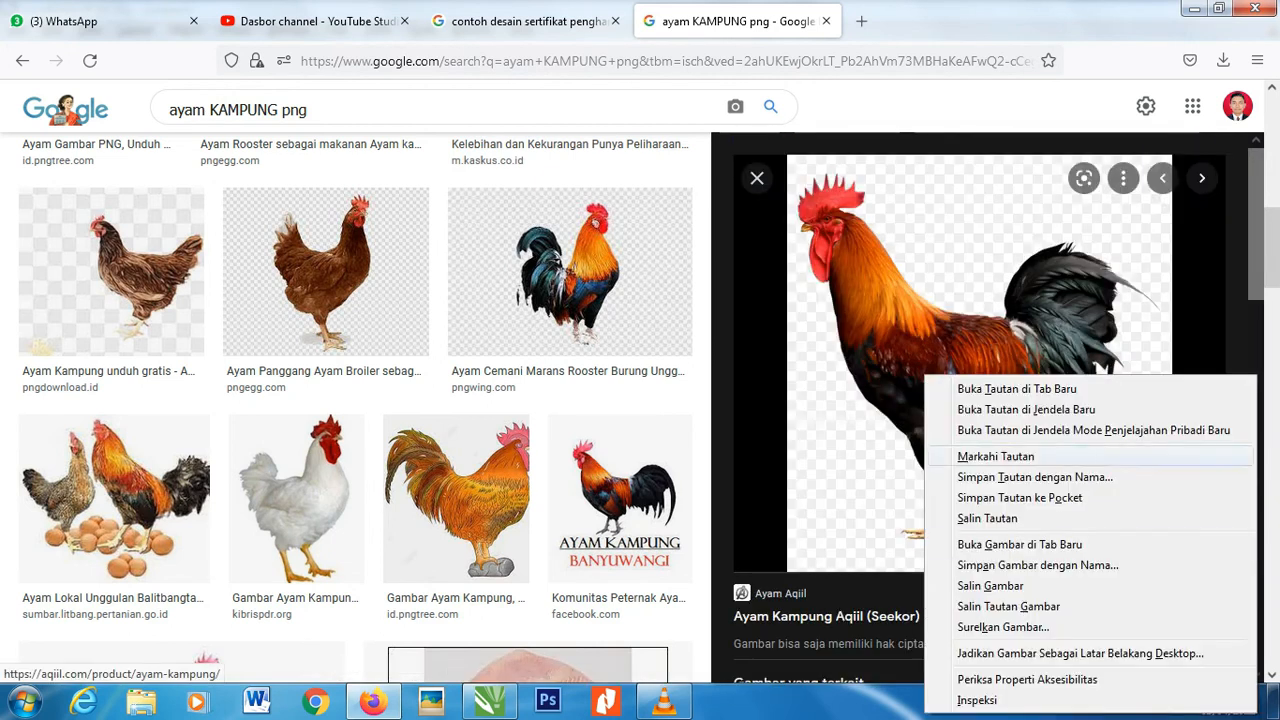
{"action": "left_click", "coordinate": [975, 584]}
Switch to CorelDRAW, paste the rooster picture, and move it beside the white chickens at the banner's lower edge
{"action": "left_click", "coordinate": [489, 701]}
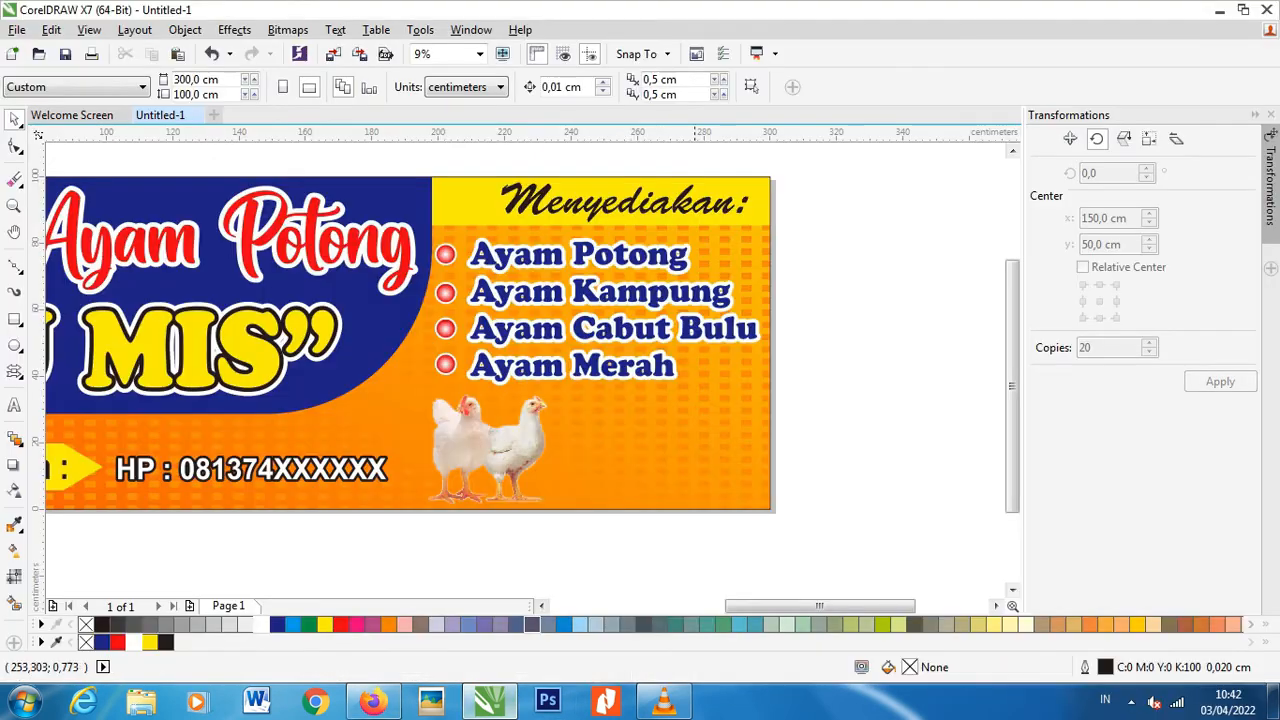
{"action": "right_click", "coordinate": [860, 350]}
{"action": "left_click", "coordinate": [900, 471]}
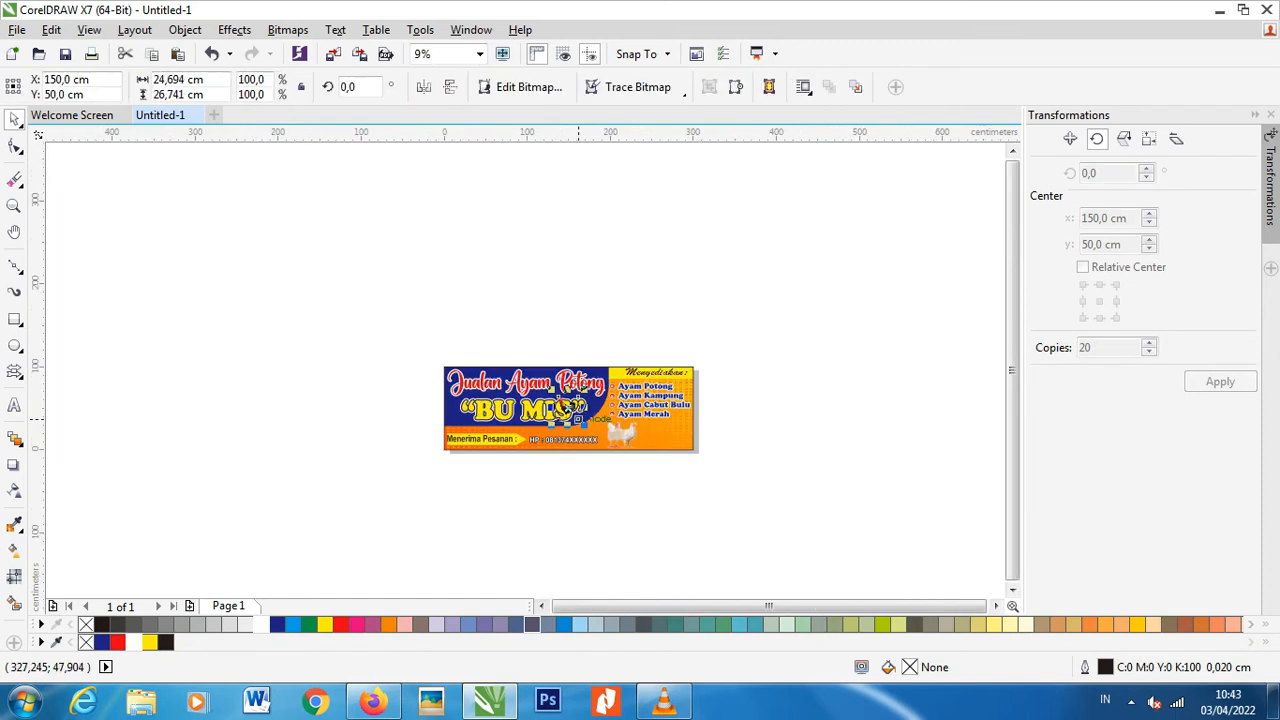
{"action": "scroll", "coordinate": [660, 425], "scroll_direction": "down", "scroll_amount": 3}
{"action": "left_click_drag", "start_coordinate": [568, 407], "coordinate": [651, 436]}
Enlarge the rooster picture to about 36,2 x 39,2 cm, align it lower beside the white chickens, and deselect it
{"action": "scroll", "coordinate": [651, 436], "scroll_direction": "up", "scroll_amount": 5}
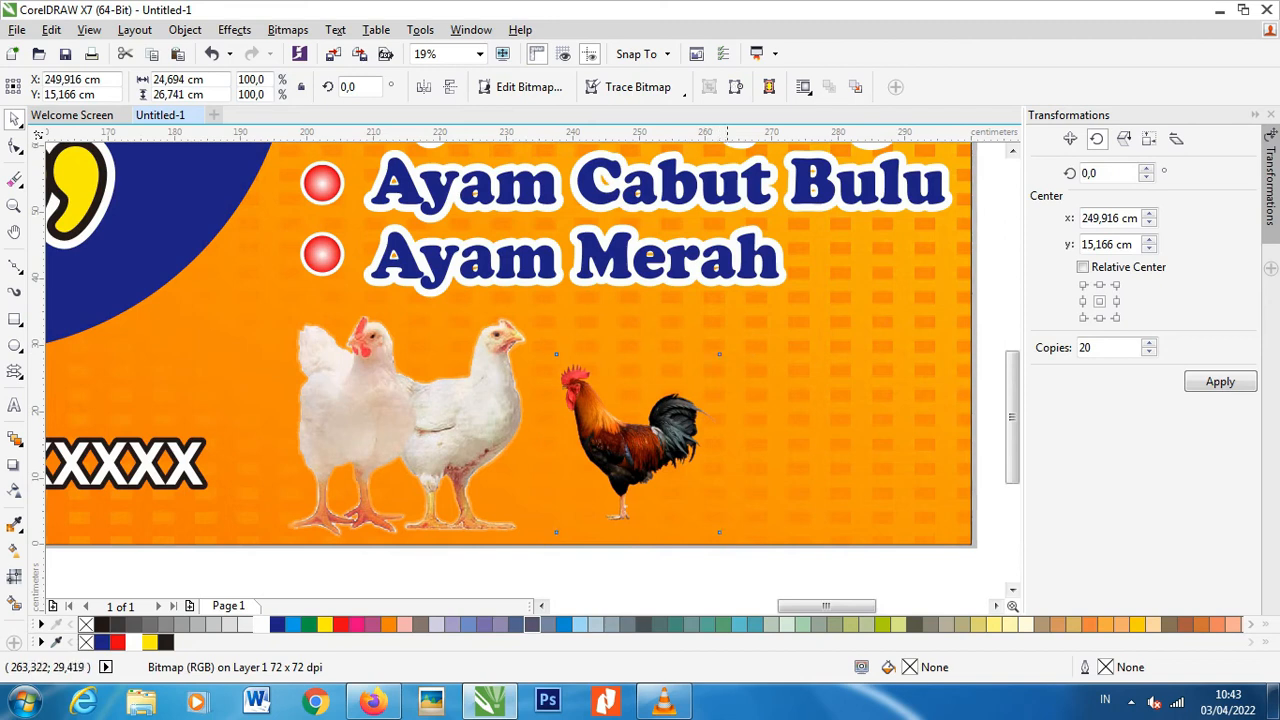
{"action": "scroll", "coordinate": [722, 352], "scroll_direction": "down", "scroll_amount": 4}
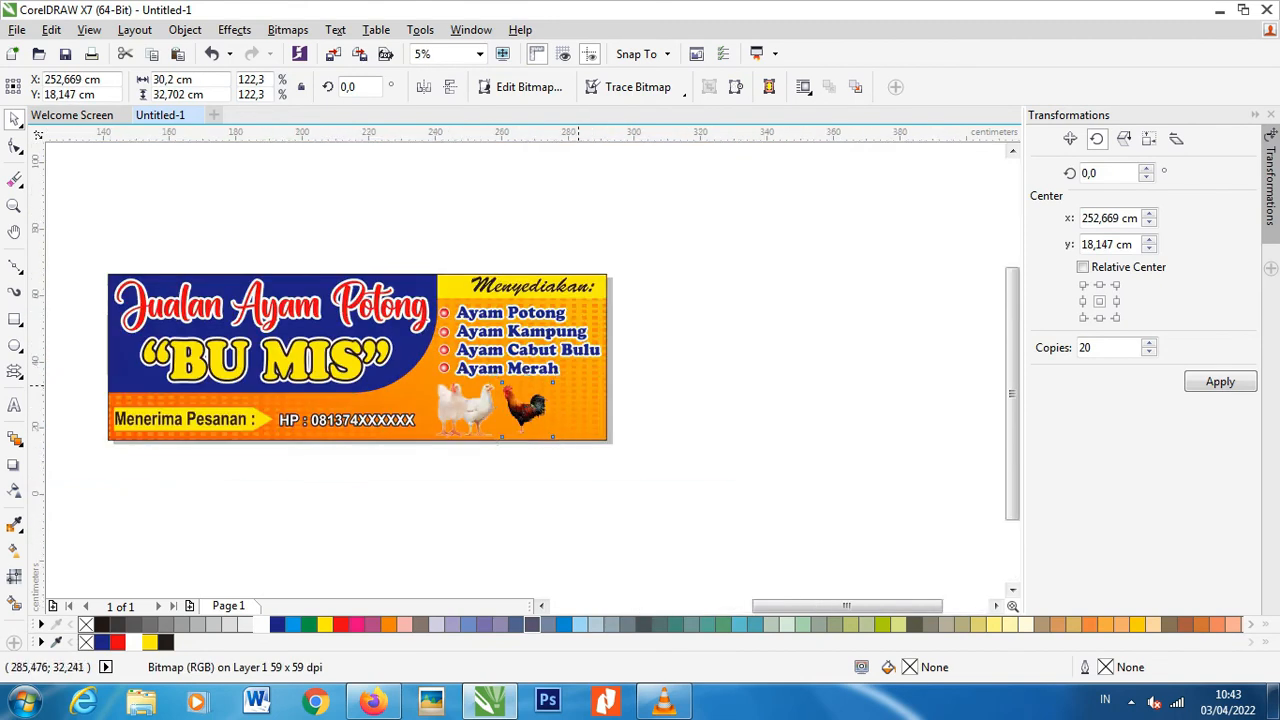
{"action": "scroll", "coordinate": [578, 380], "scroll_direction": "up", "scroll_amount": 2}
{"action": "mouse_move", "coordinate": [532, 373]}
{"action": "left_mouse_down"}
{"action": "mouse_move", "coordinate": [518, 364]}
{"action": "mouse_move", "coordinate": [547, 365]}
{"action": "left_mouse_up"}
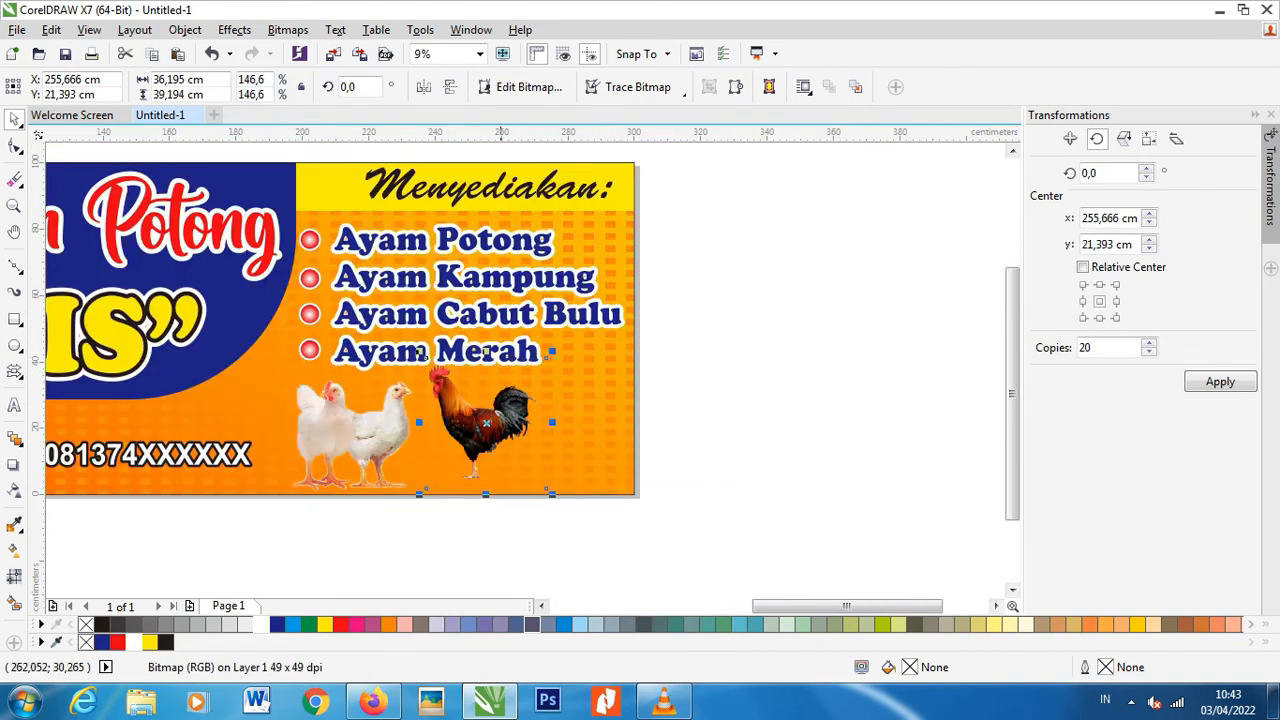
{"action": "left_click_drag", "start_coordinate": [493, 405], "coordinate": [481, 442]}
{"action": "scroll", "coordinate": [481, 442], "scroll_direction": "up", "scroll_amount": 2}
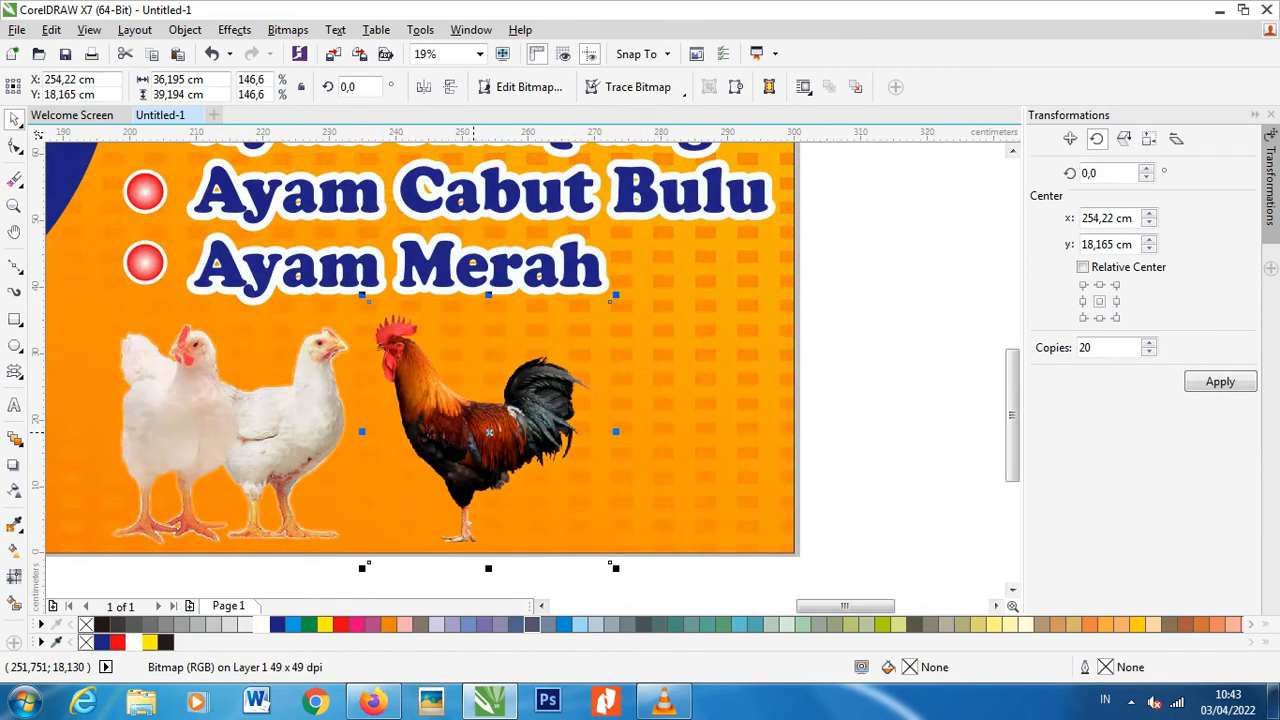
{"action": "scroll", "coordinate": [488, 432], "scroll_direction": "down", "scroll_amount": 2}
{"action": "left_click", "coordinate": [695, 363]}
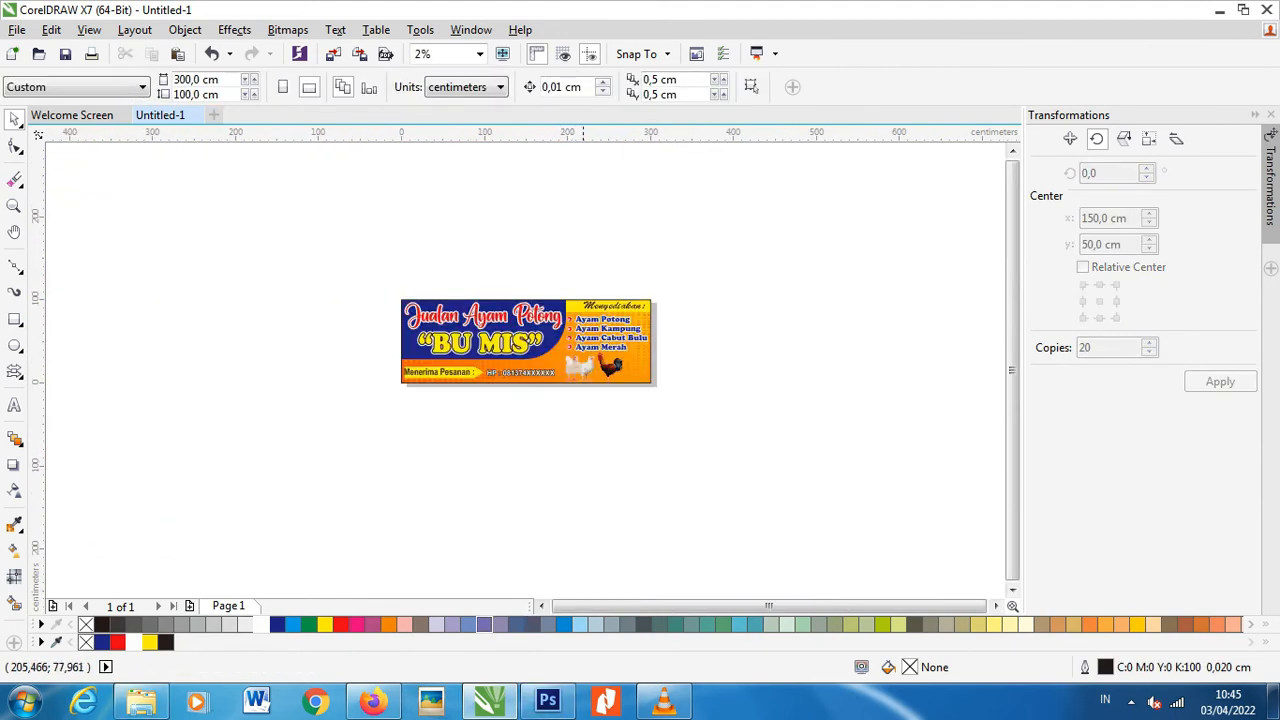
{"action": "scroll", "coordinate": [610, 315], "scroll_direction": "up", "scroll_amount": 2}
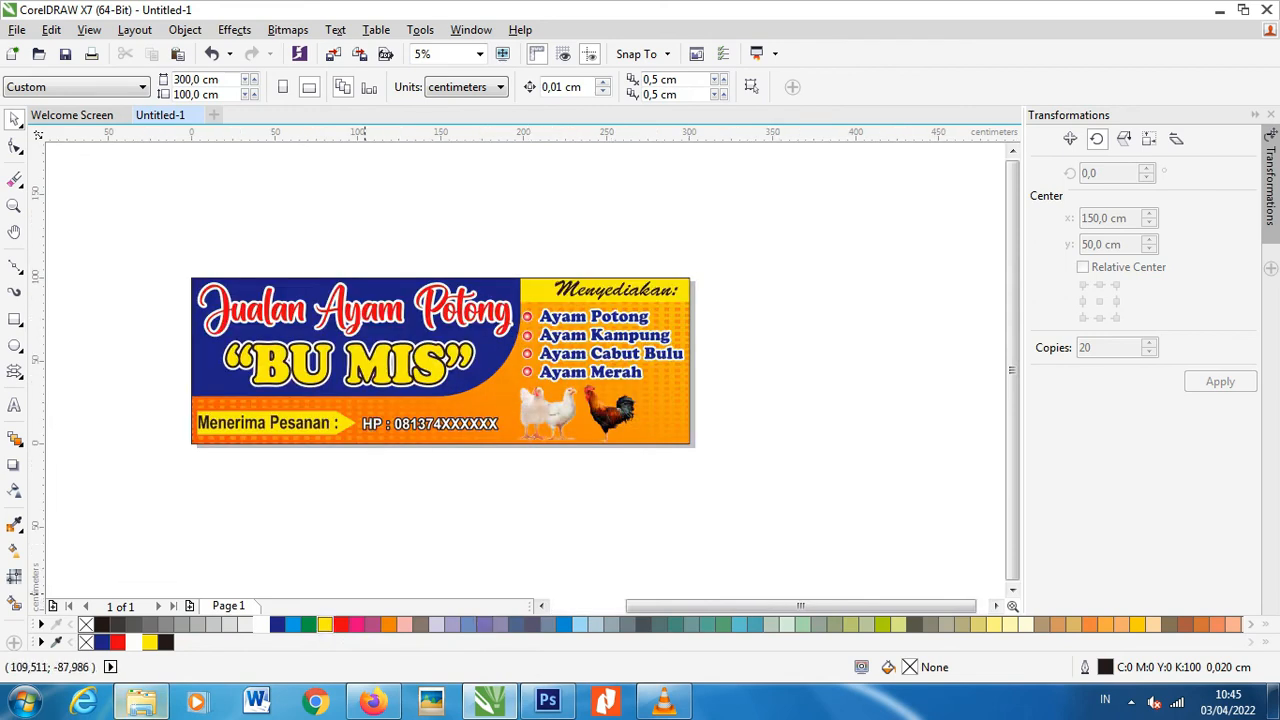
Switch to File Explorer, search the D: drive's BAHAN DESAIN folder for "AYA", and bring the AYAM MERAH Photoshop file into the CorelDRAW document
{"action": "left_click", "coordinate": [141, 702]}
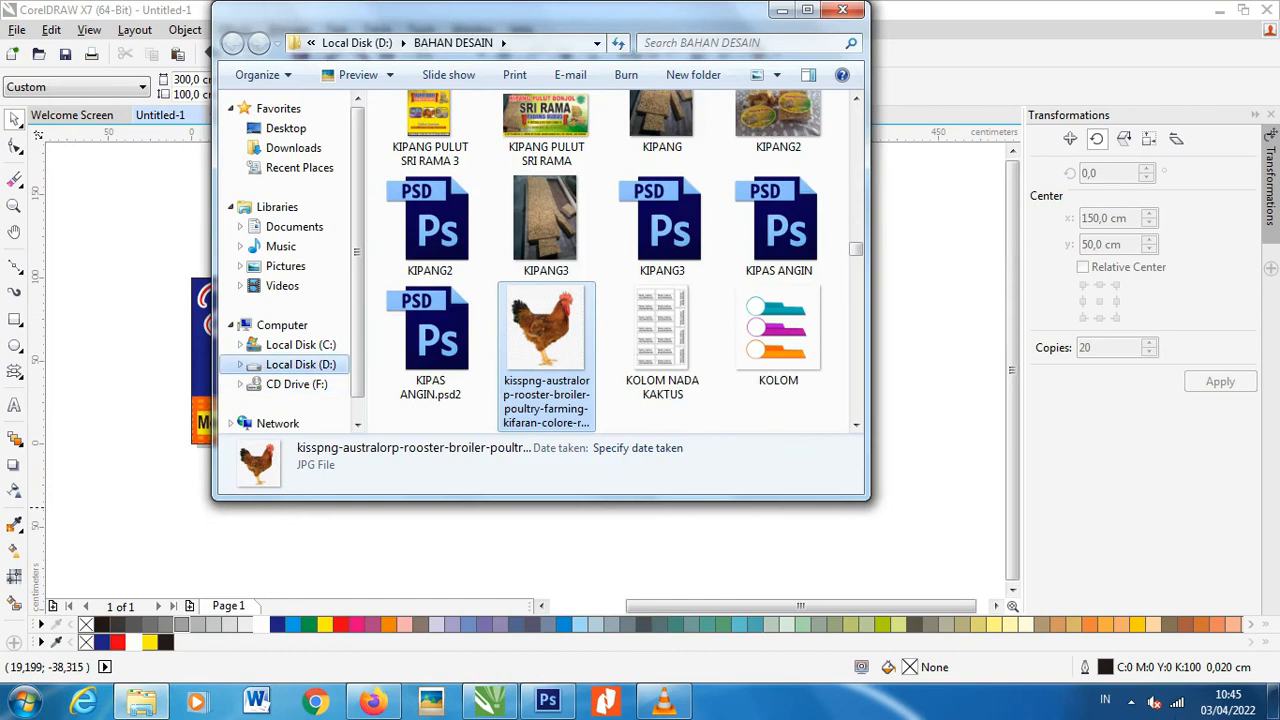
{"action": "left_click", "coordinate": [300, 364]}
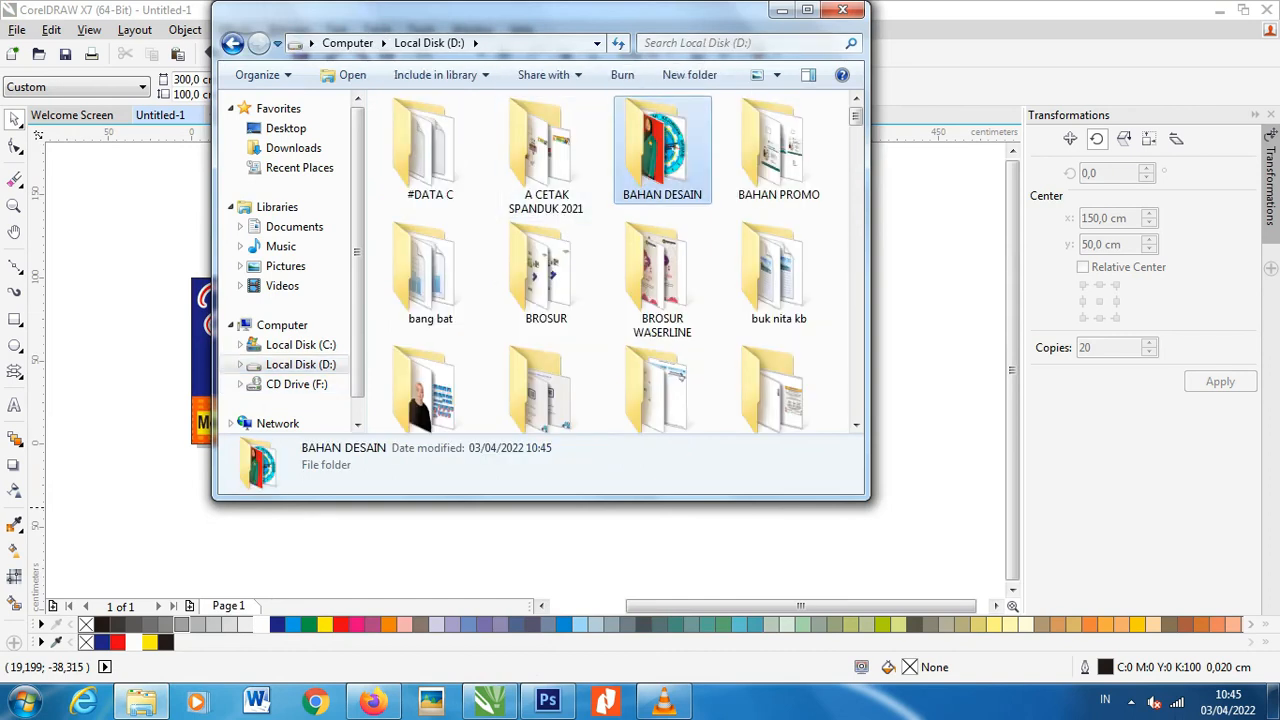
{"action": "double_click", "coordinate": [662, 150]}
{"action": "left_click", "coordinate": [740, 43]}
{"action": "type", "text": "AYA"}
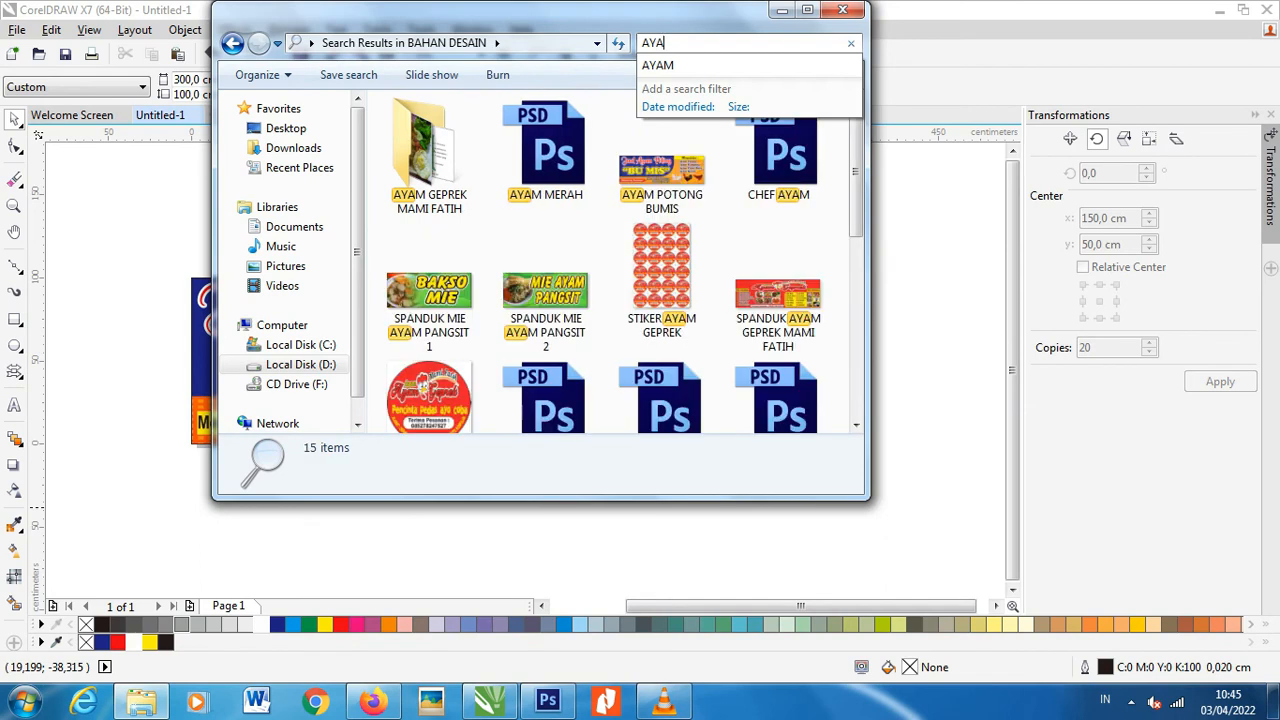
{"action": "left_click_drag", "start_coordinate": [546, 150], "coordinate": [296, 563]}
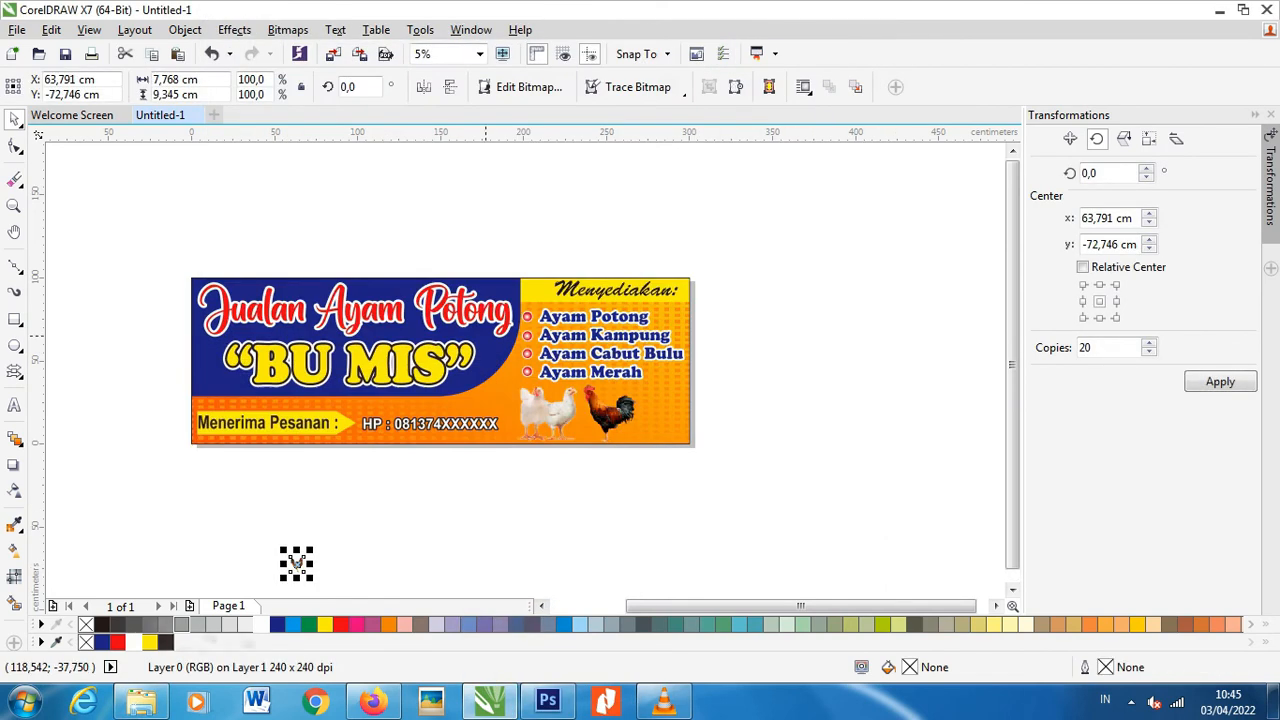
Move the imported brown chicken beside the rooster in the banner's lower corner, enlarge it to about 25,4 x 30,5 cm, and deselect it
{"action": "left_click_drag", "start_coordinate": [296, 563], "coordinate": [726, 306]}
{"action": "scroll", "coordinate": [668, 418], "scroll_direction": "up", "scroll_amount": 3}
{"action": "left_click_drag", "start_coordinate": [688, 433], "coordinate": [657, 405]}
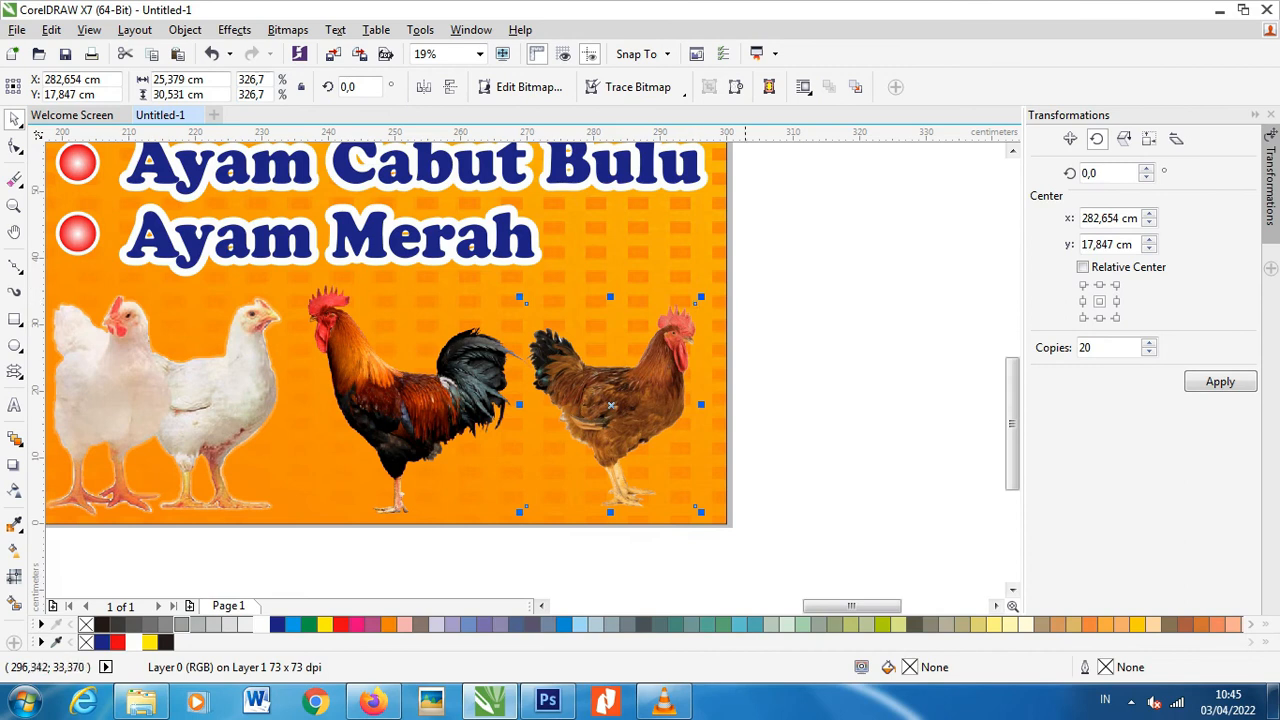
{"action": "left_click", "coordinate": [798, 330]}
{"action": "scroll", "coordinate": [671, 441], "scroll_direction": "down", "scroll_amount": 3}
{"action": "left_click", "coordinate": [664, 402]}
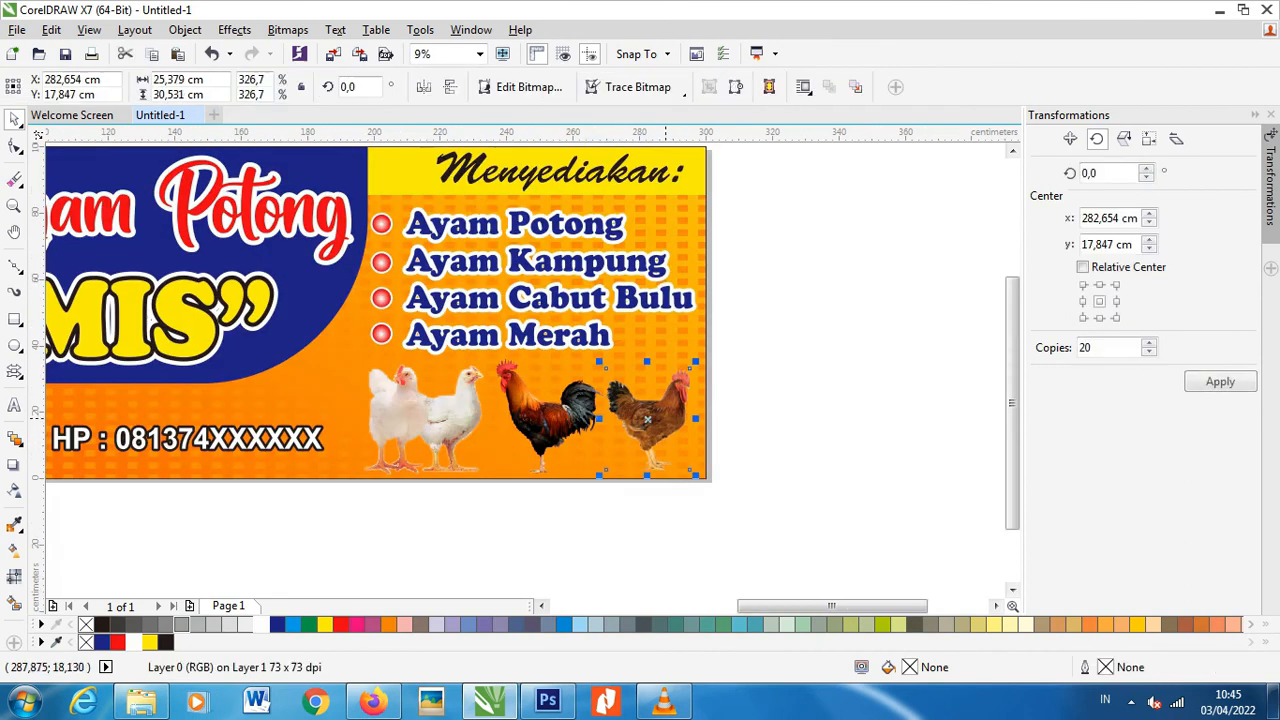
{"action": "key", "text": "Escape"}
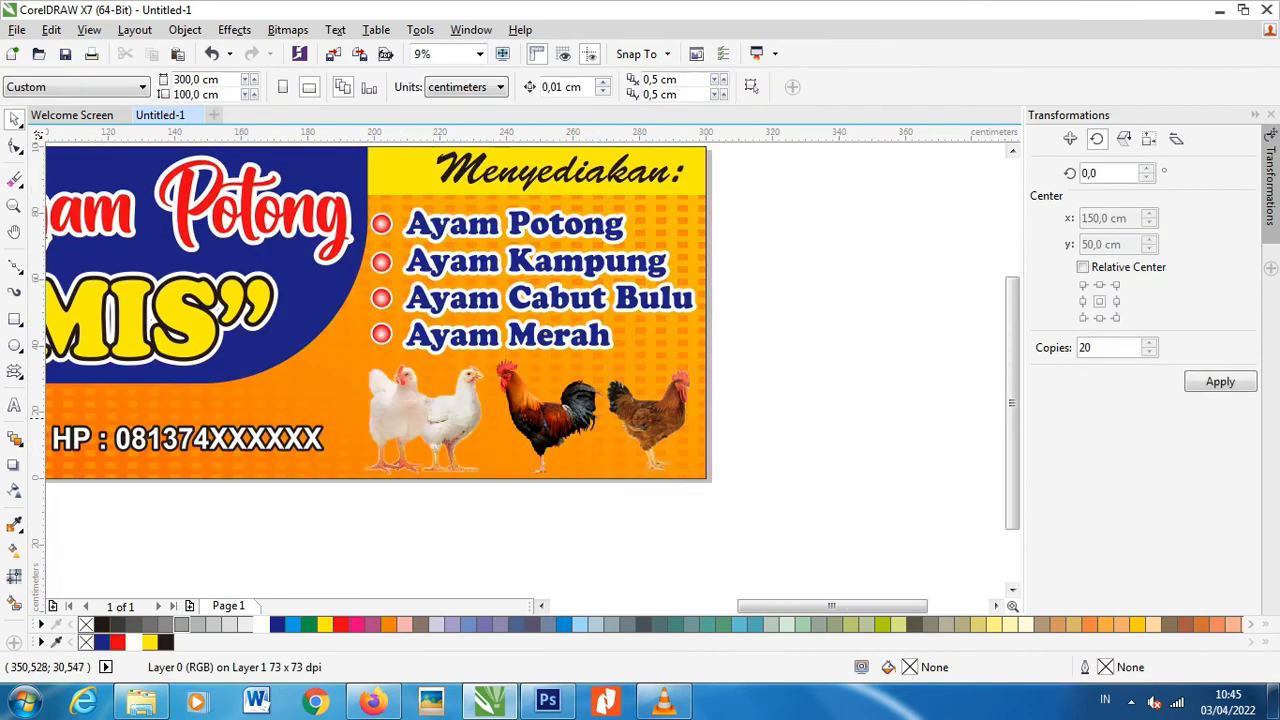
Stretch the yellow arrow behind "Menerima Pesanan :" toward the banner's near side edge, to about 98 cm wide
{"action": "scroll", "coordinate": [647, 420], "scroll_direction": "down", "scroll_amount": 2}
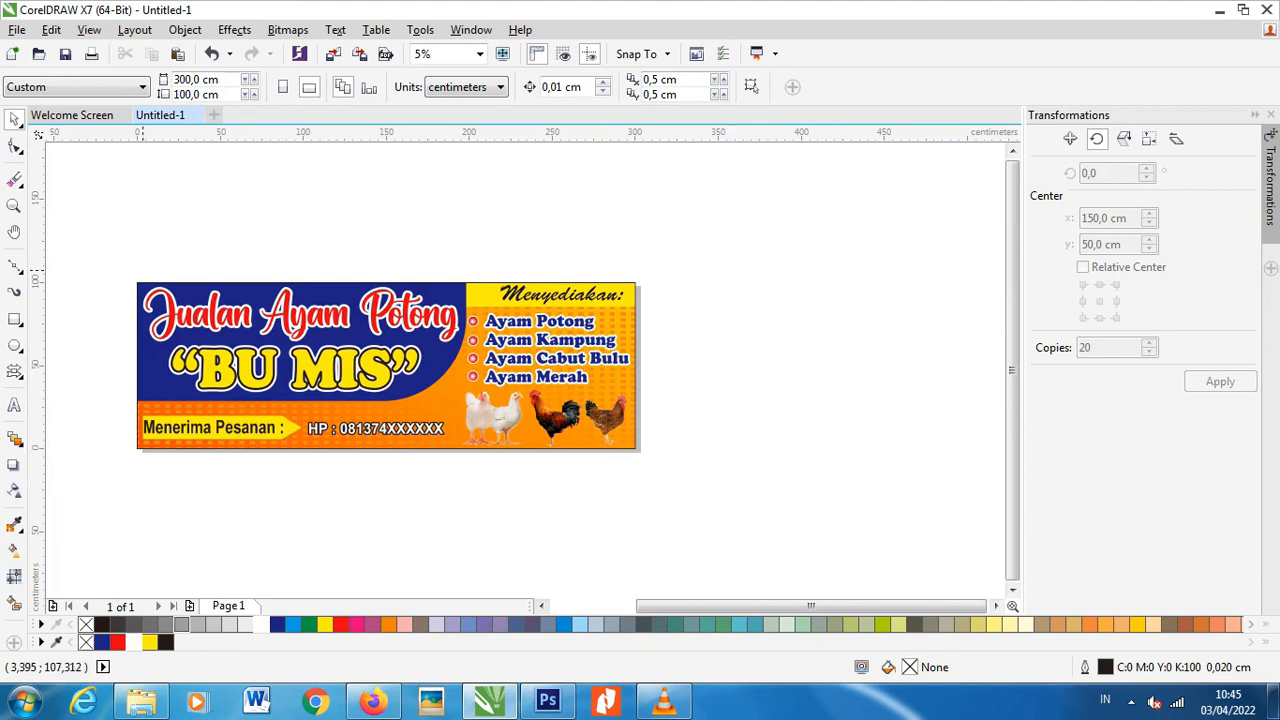
{"action": "left_click_drag", "start_coordinate": [100, 257], "coordinate": [588, 450]}
{"action": "left_click", "coordinate": [273, 408]}
{"action": "scroll", "coordinate": [273, 408], "scroll_direction": "up", "scroll_amount": 4}
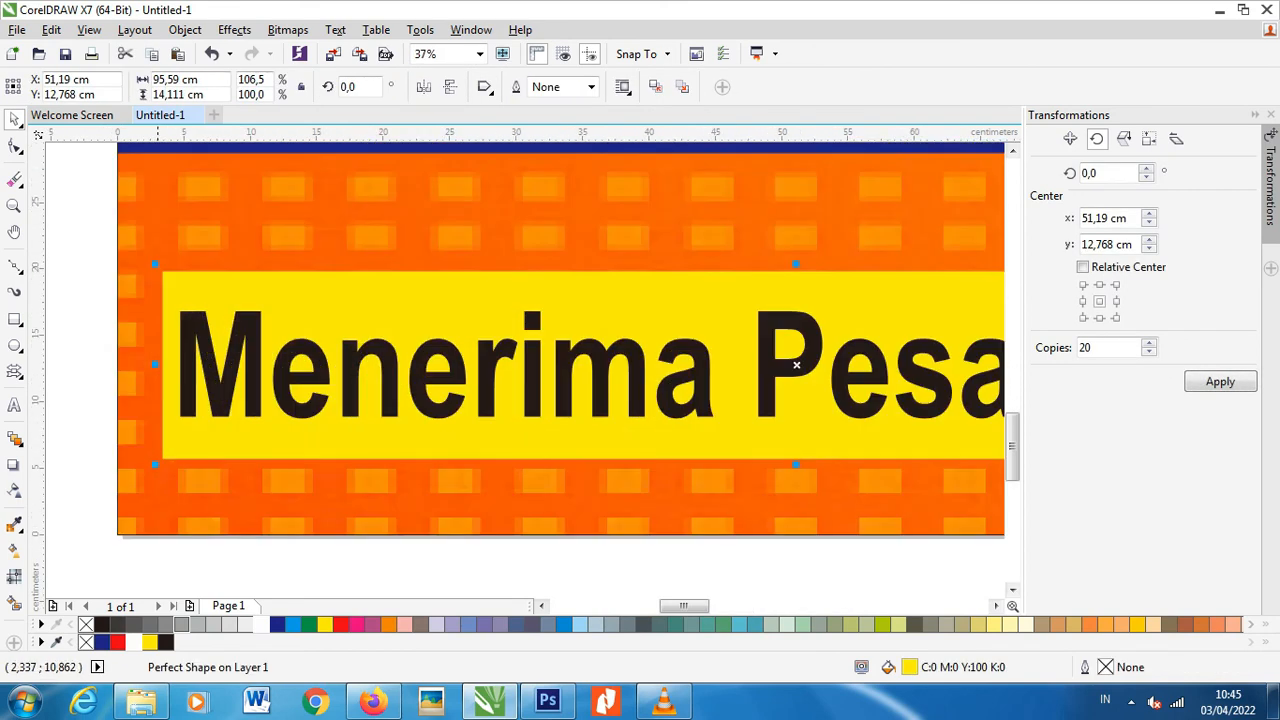
{"action": "scroll", "coordinate": [290, 415], "scroll_direction": "down", "scroll_amount": 5}
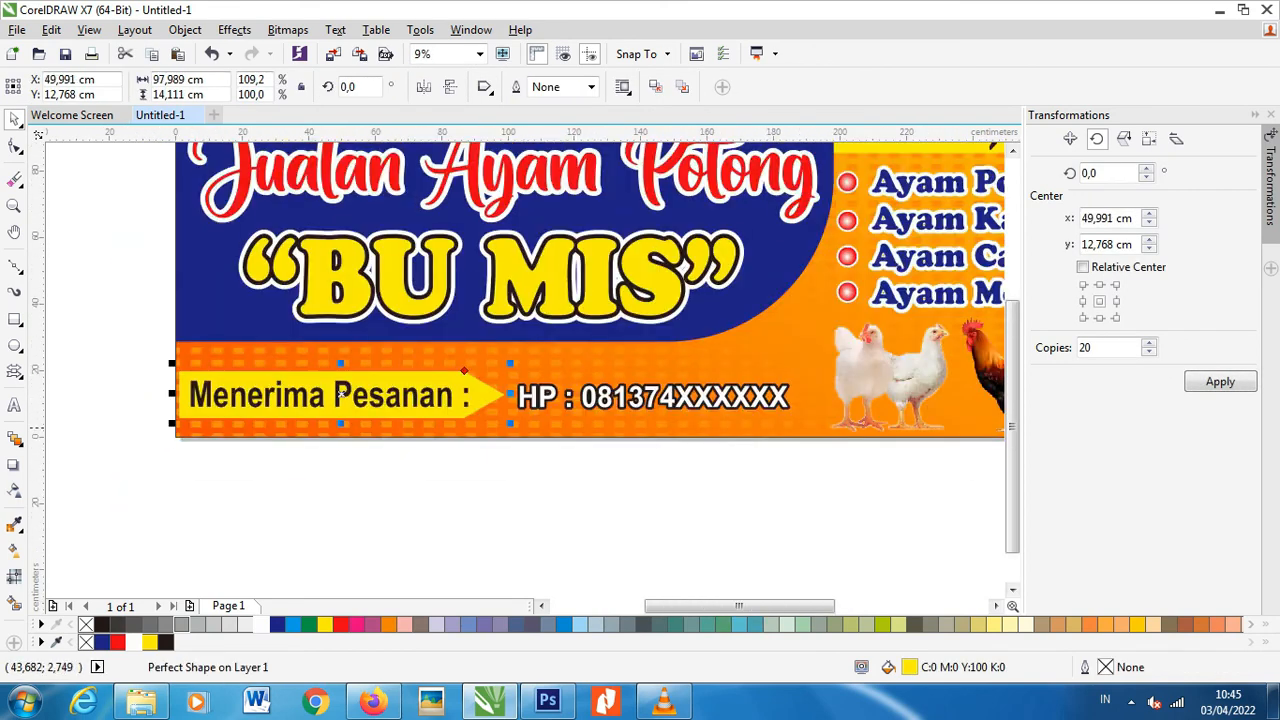
Select every object on the banner, group them, and clear the selection
{"action": "left_click_drag", "start_coordinate": [224, 253], "coordinate": [930, 505]}
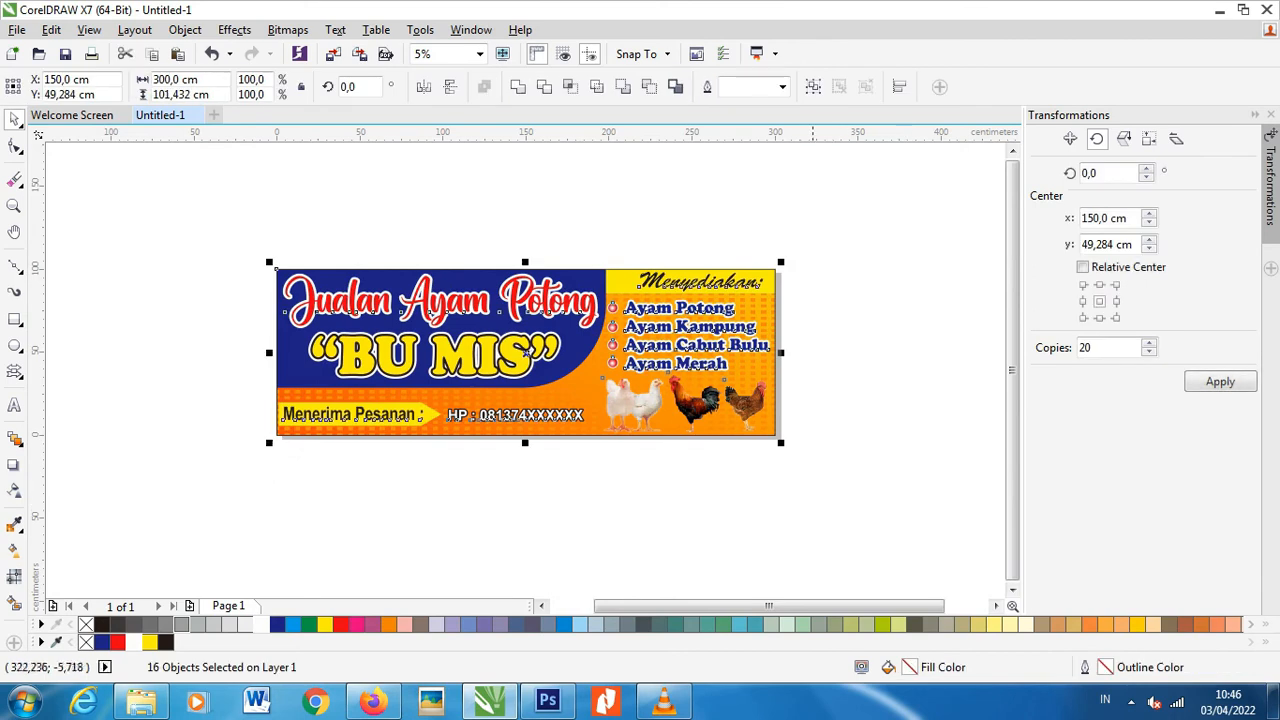
{"action": "scroll", "coordinate": [779, 431], "scroll_direction": "up", "scroll_amount": 1}
{"action": "scroll", "coordinate": [778, 431], "scroll_direction": "up", "scroll_amount": 1}
{"action": "scroll", "coordinate": [778, 431], "scroll_direction": "down", "scroll_amount": 3}
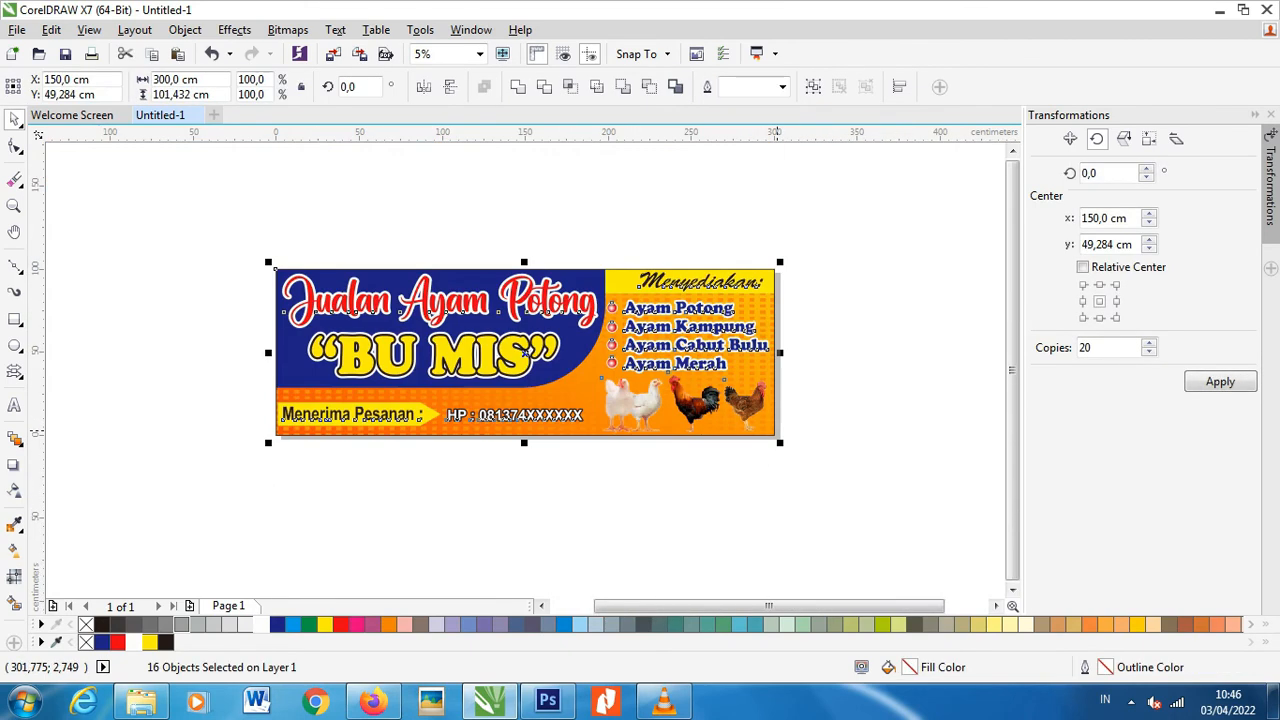
{"action": "key", "text": "ctrl+g"}
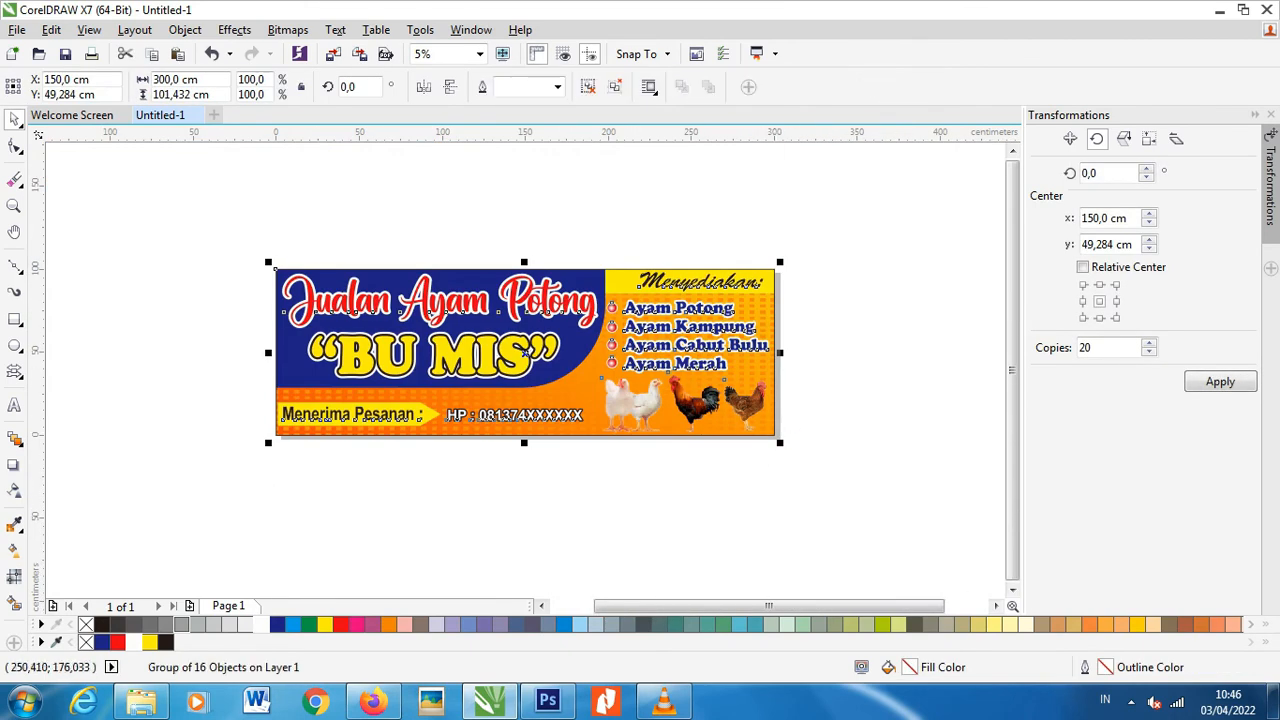
{"action": "left_click", "coordinate": [779, 437]}
Add horizontal drop shadows in Multiply mode with opacity 50 and feathering 15 to the white chickens, the rooster, and the brown chicken
{"action": "scroll", "coordinate": [779, 437], "scroll_direction": "up", "scroll_amount": 1}
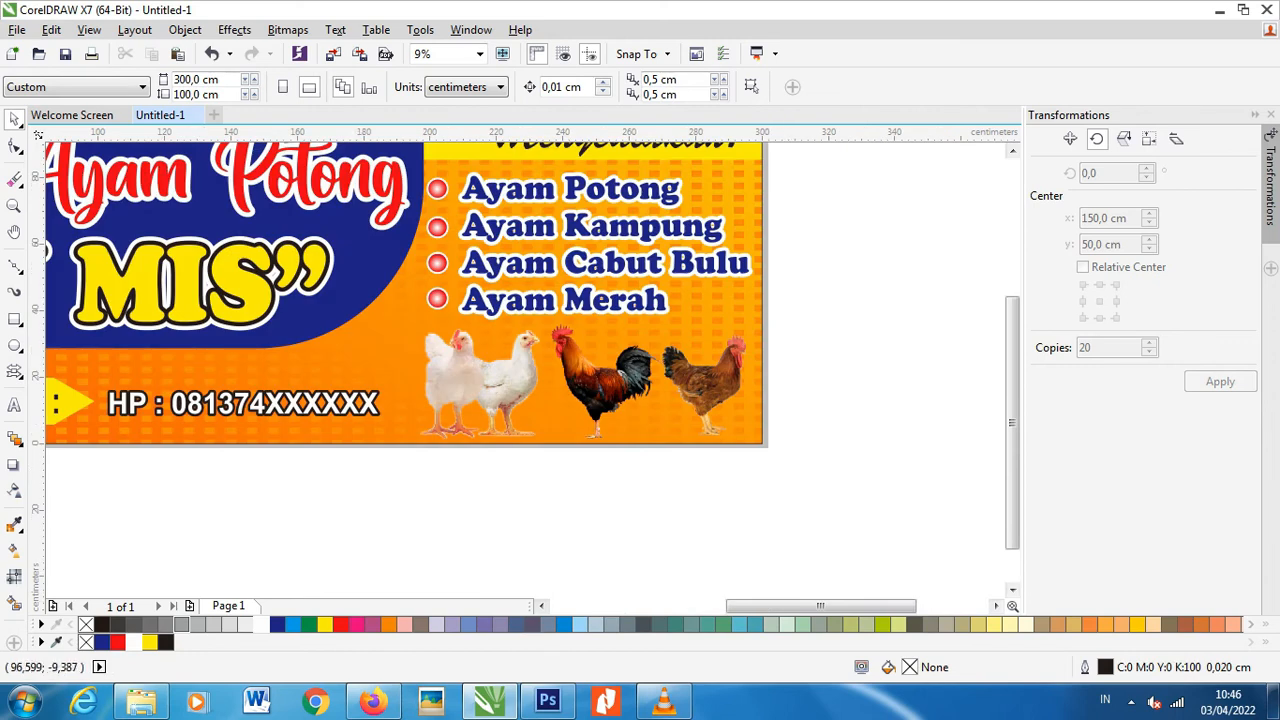
{"action": "left_click", "coordinate": [13, 465]}
{"action": "left_click", "coordinate": [446, 393]}
{"action": "left_click_drag", "start_coordinate": [420, 386], "coordinate": [546, 385]}
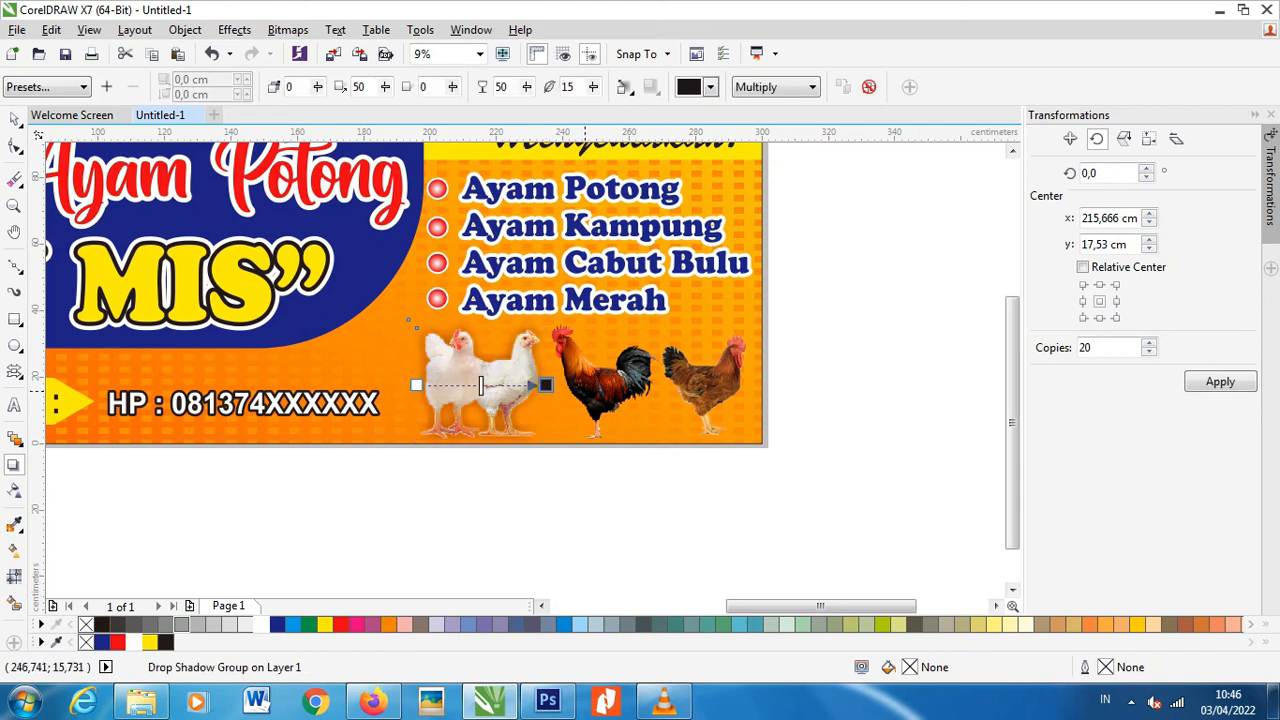
{"action": "left_click", "coordinate": [581, 388]}
{"action": "left_click_drag", "start_coordinate": [548, 383], "coordinate": [660, 383]}
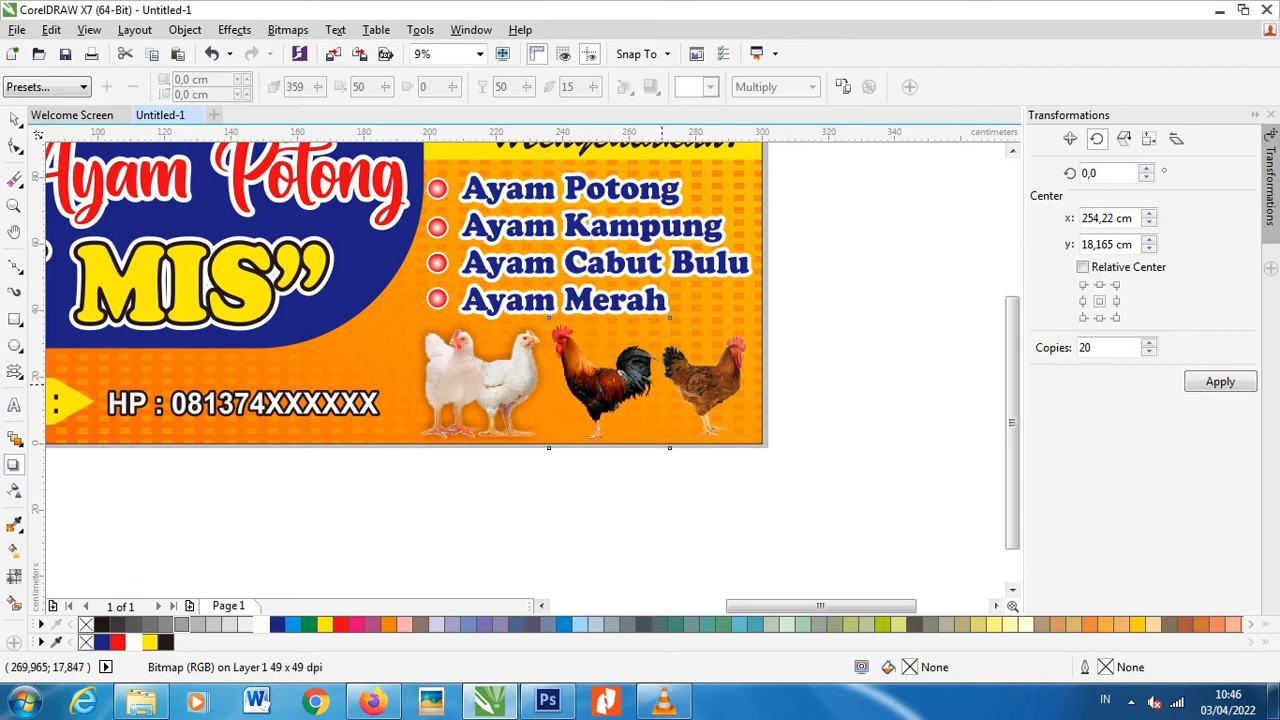
{"action": "left_click", "coordinate": [701, 386]}
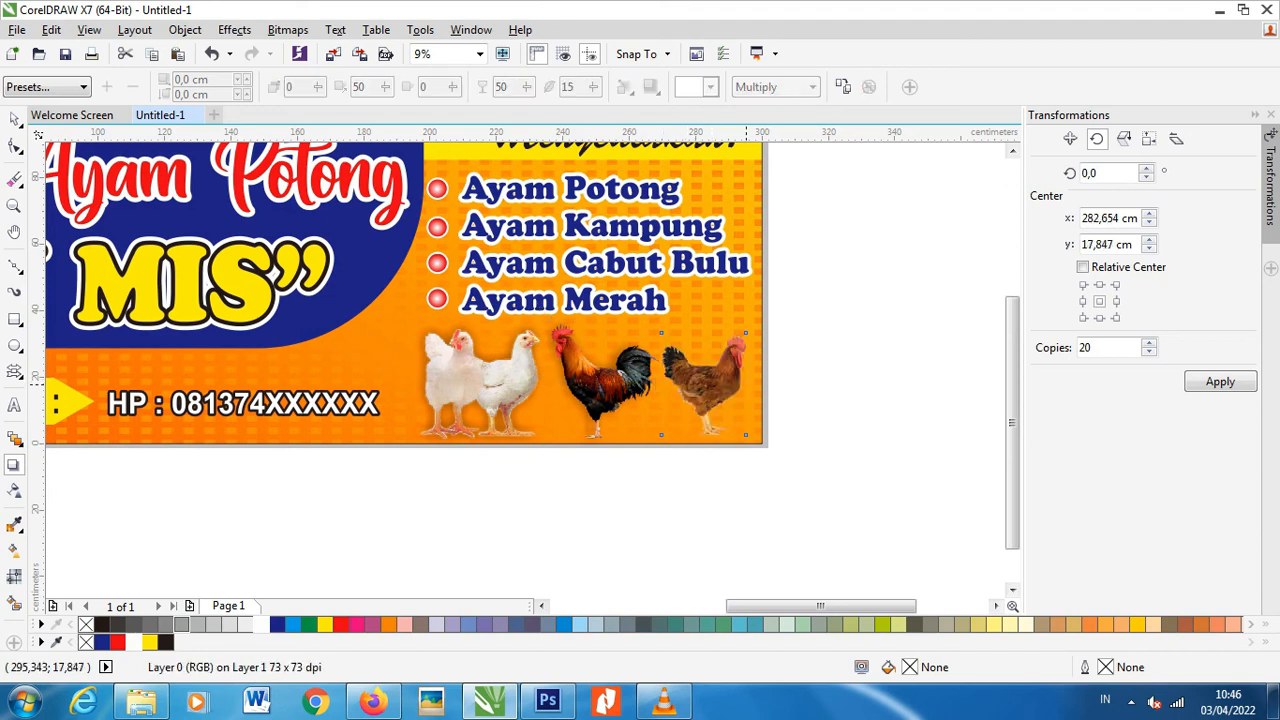
{"action": "left_click_drag", "start_coordinate": [660, 383], "coordinate": [745, 383]}
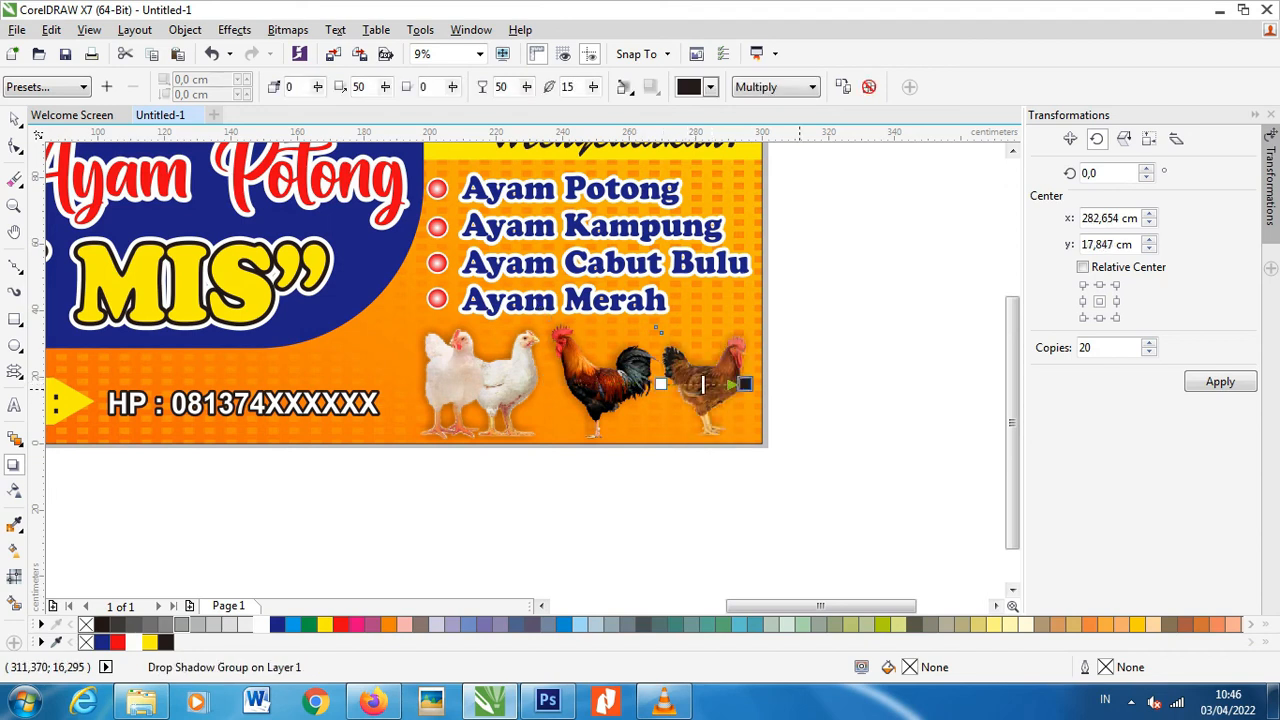
Select the entire banner artwork, including the shadowed chicken pictures, and combine it into one group
{"action": "left_click", "coordinate": [14, 119]}
{"action": "scroll", "coordinate": [472, 383], "scroll_direction": "down", "scroll_amount": 1}
{"action": "left_click_drag", "start_coordinate": [689, 453], "coordinate": [75, 216]}
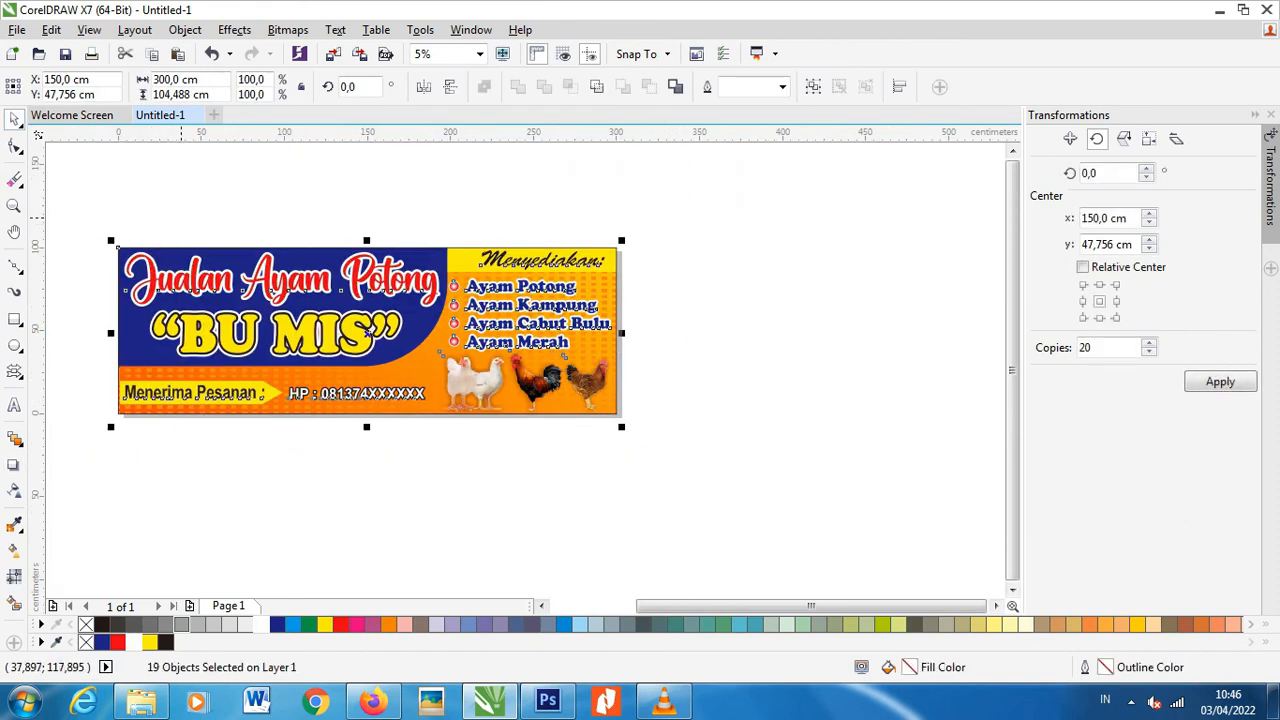
{"action": "key", "text": "ctrl+g"}
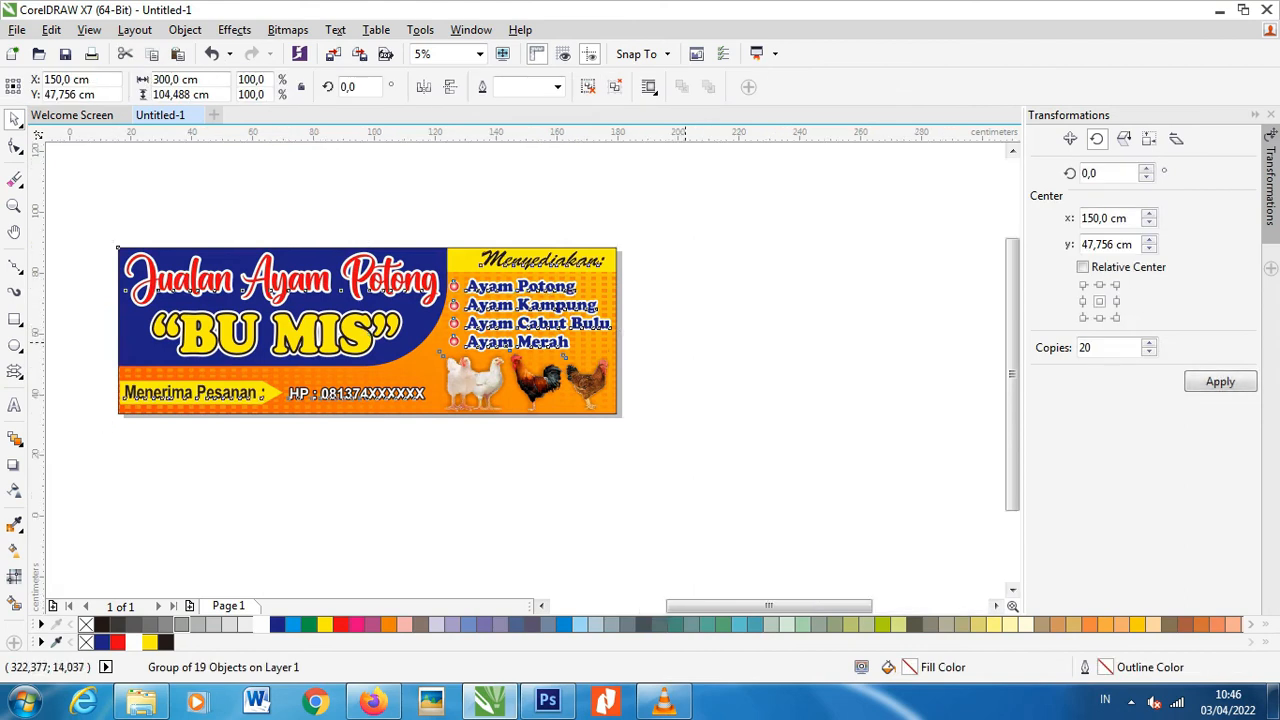
Fit the whole banner in view, deselect it, and preview the finished design full screen
{"action": "key", "text": "F4"}
{"action": "left_click", "coordinate": [829, 187]}
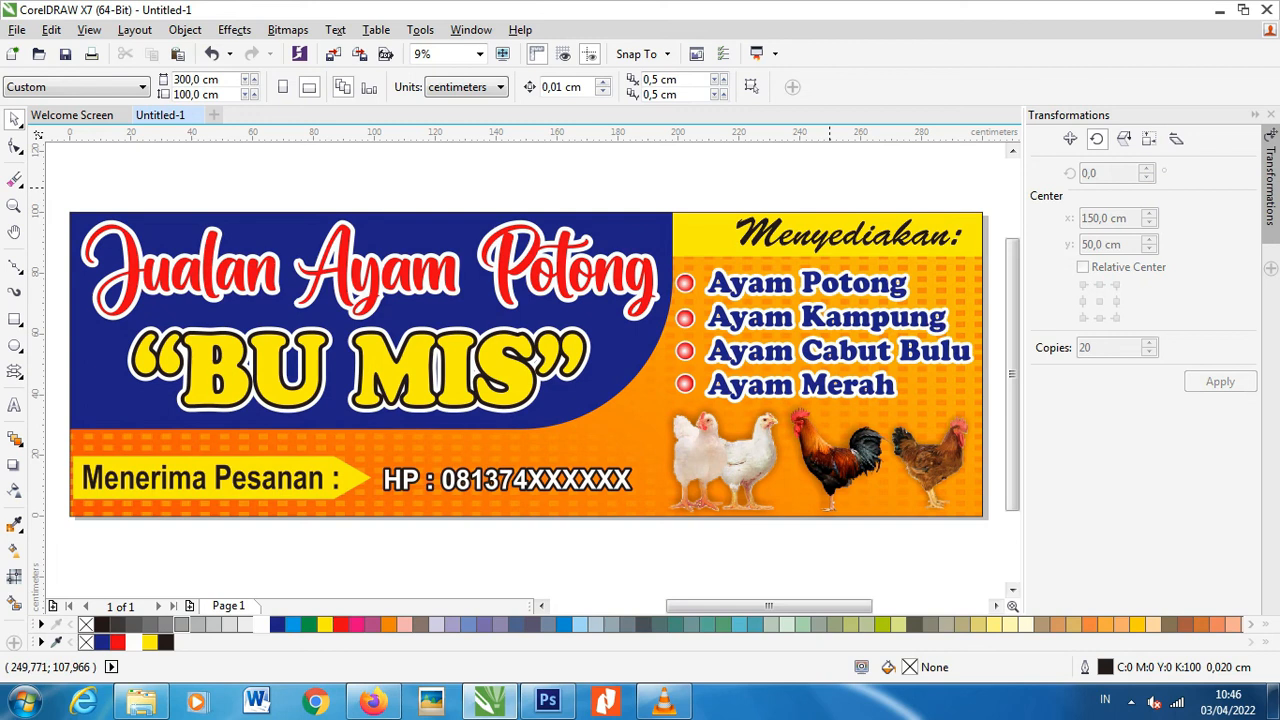
{"action": "key", "text": "F9"}
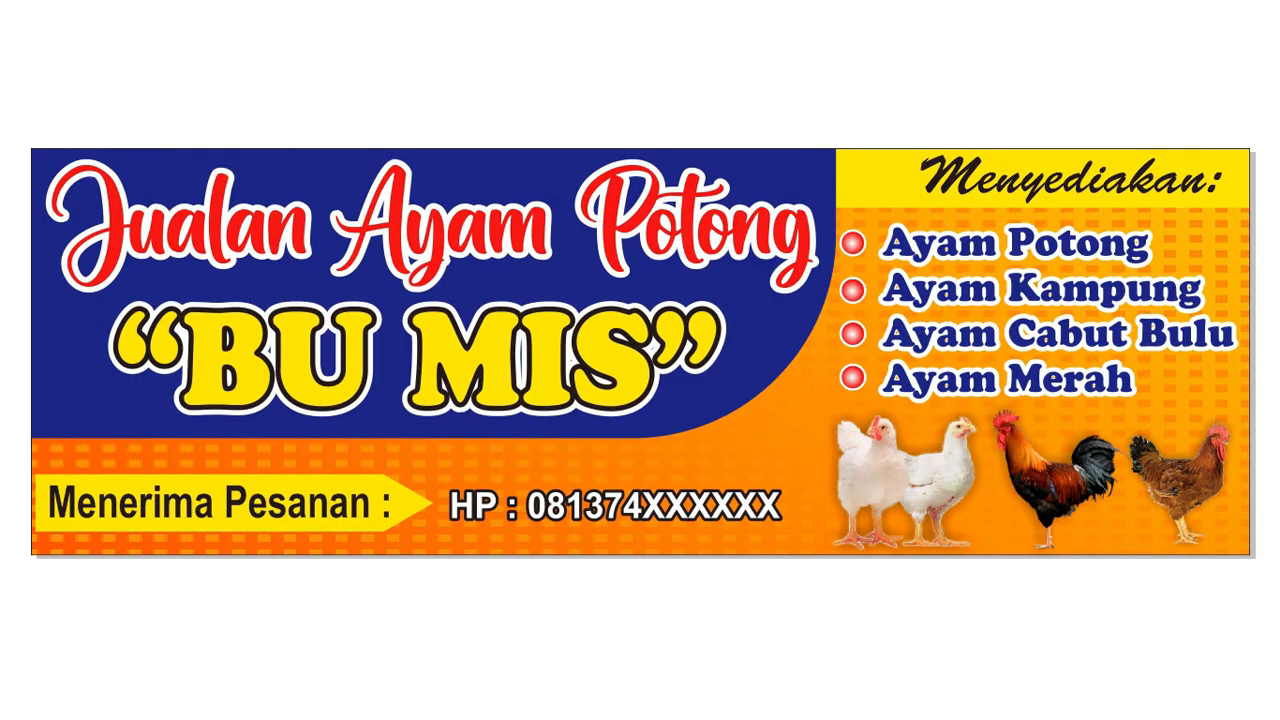